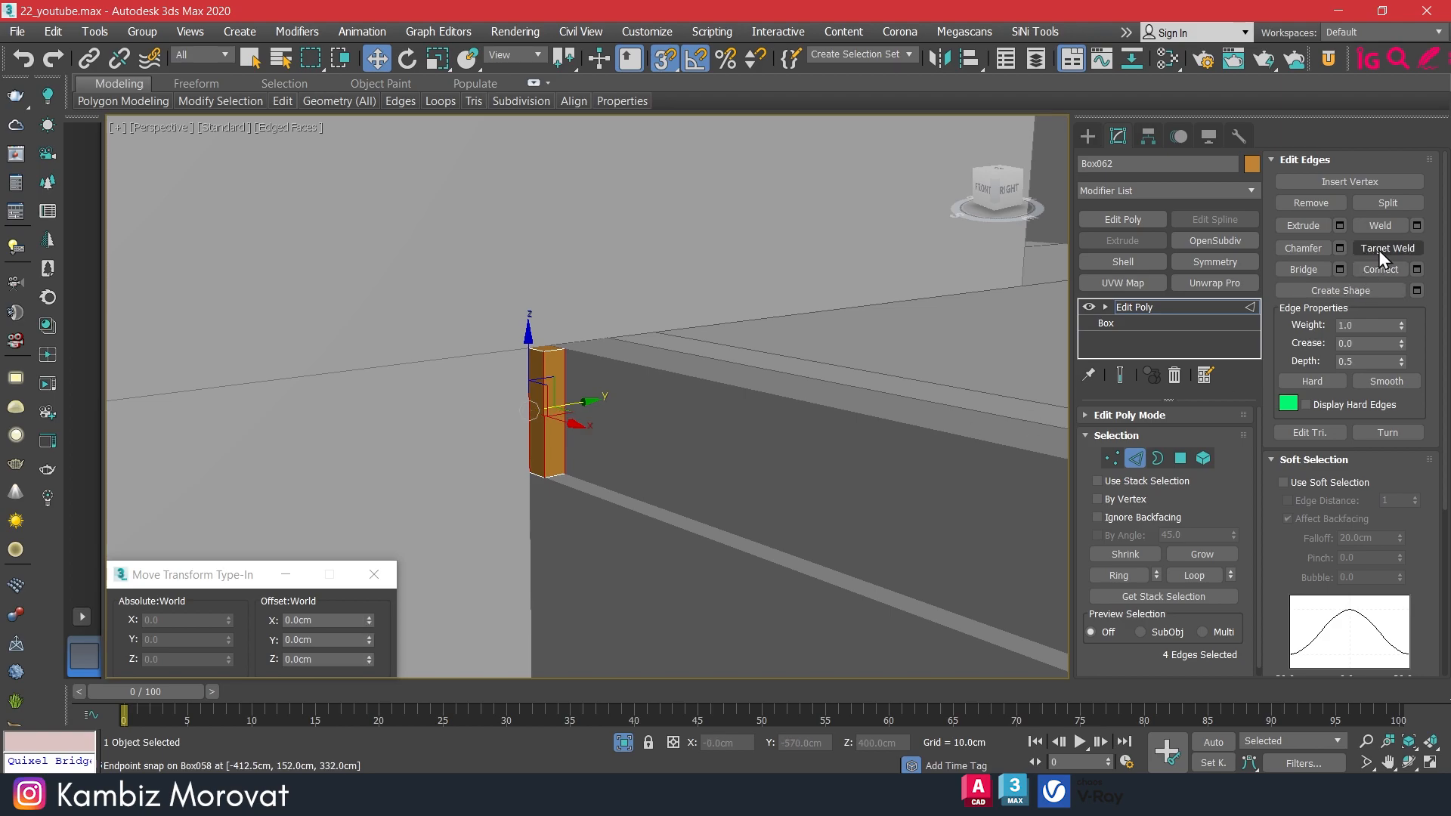
# Connect the four vertical edges of the small orange box at the slab corner and lower the new edge loop to Z 396 cm.
pyautogui.click(1417, 270)
pyautogui.click(594, 482)
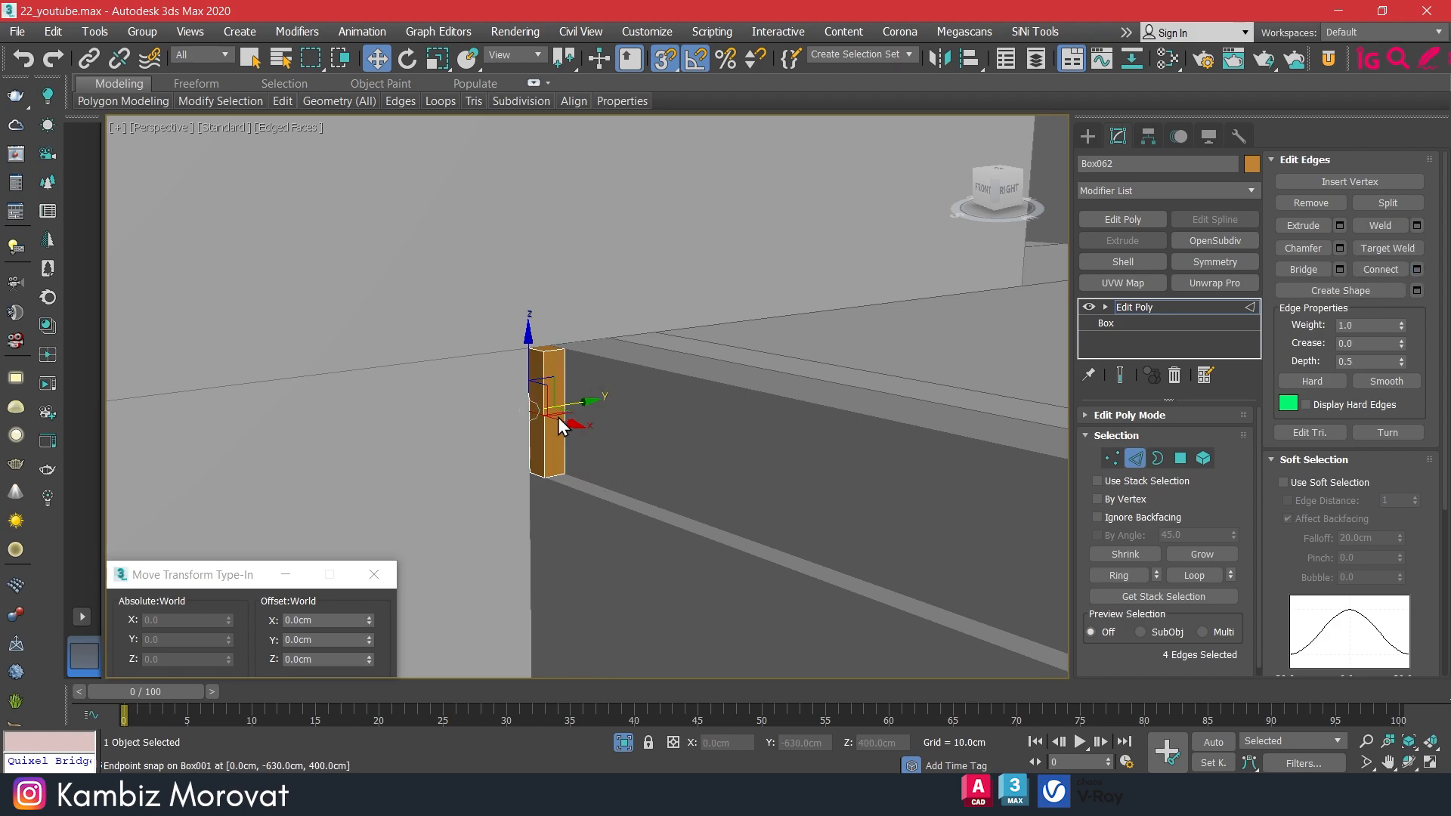
pyautogui.moveTo(537, 353); pyautogui.dragTo(542, 349)
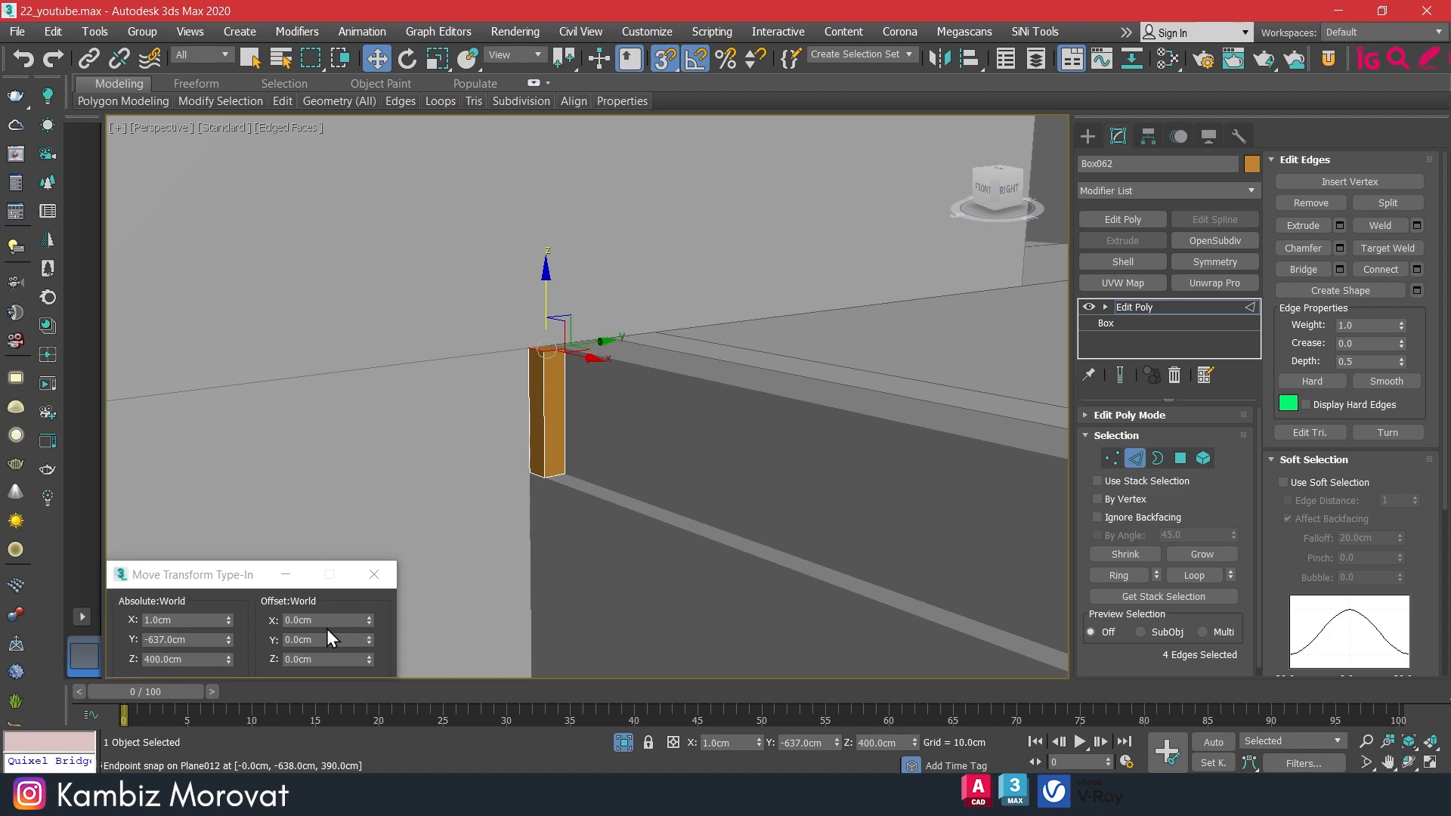
pyautogui.click(318, 658)
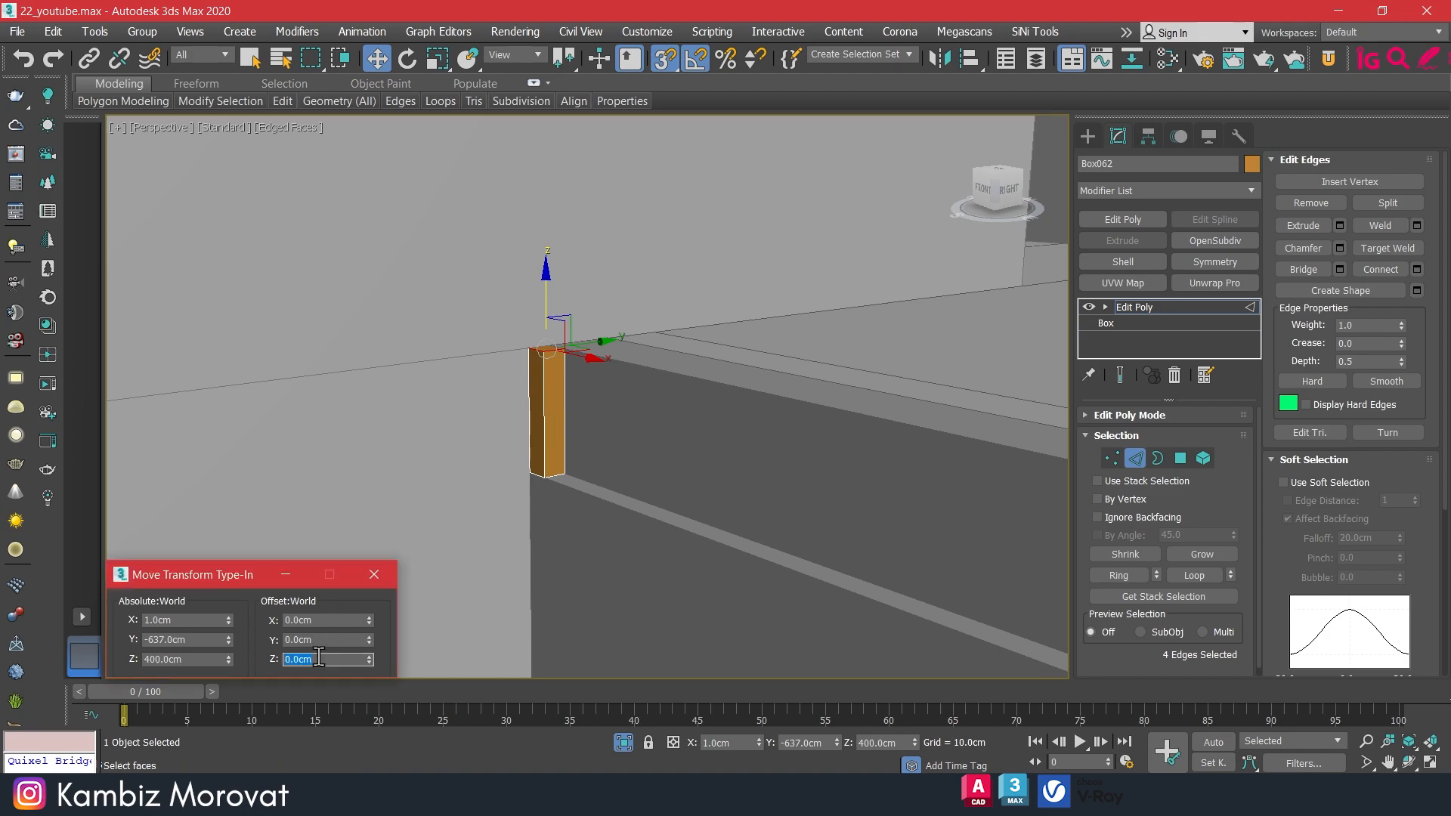
pyautogui.press('Return')
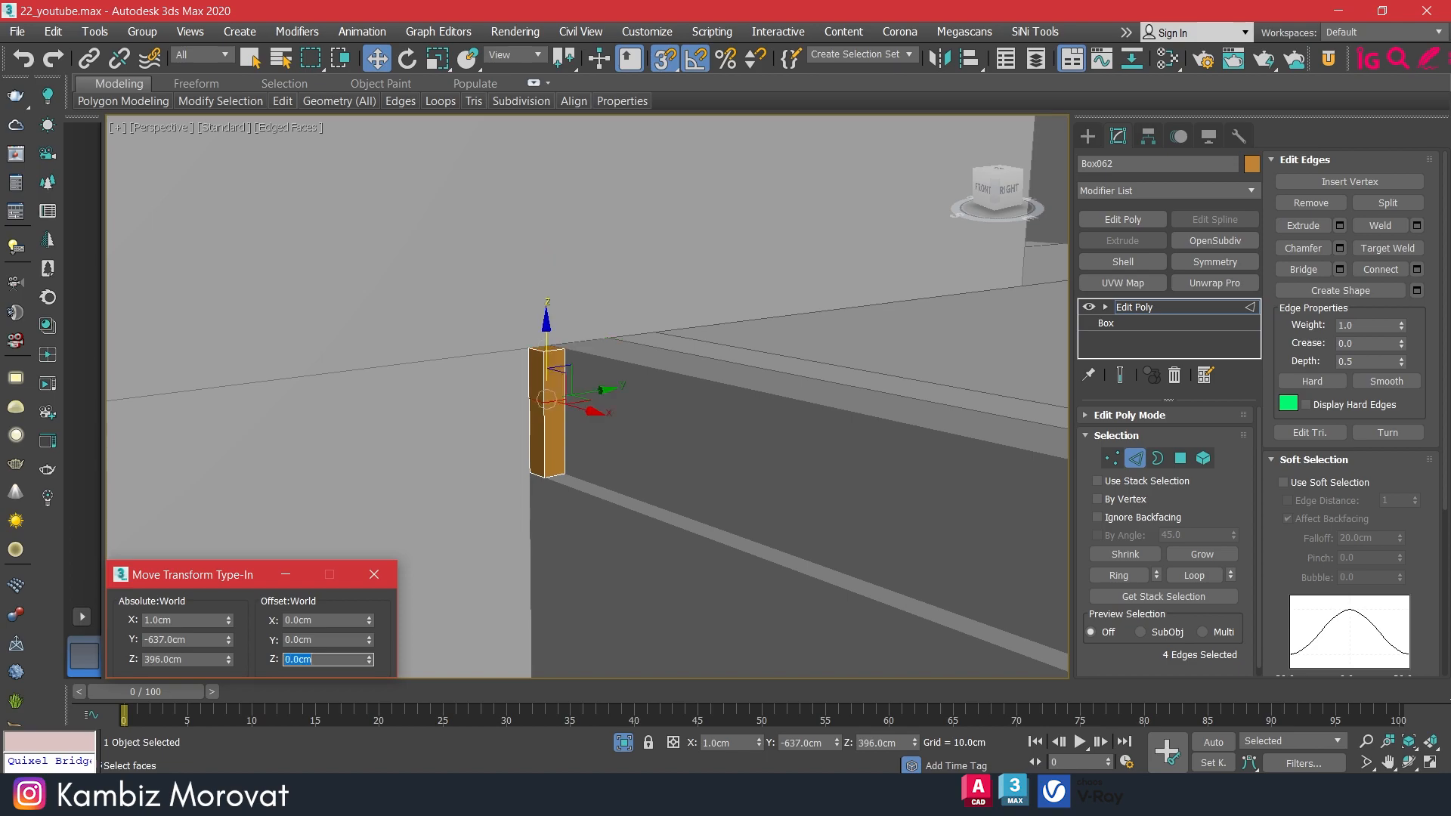
# Extrude the outward-facing polygon above the new edge loop on the orange box by 2 cm.
pyautogui.click(1180, 458)
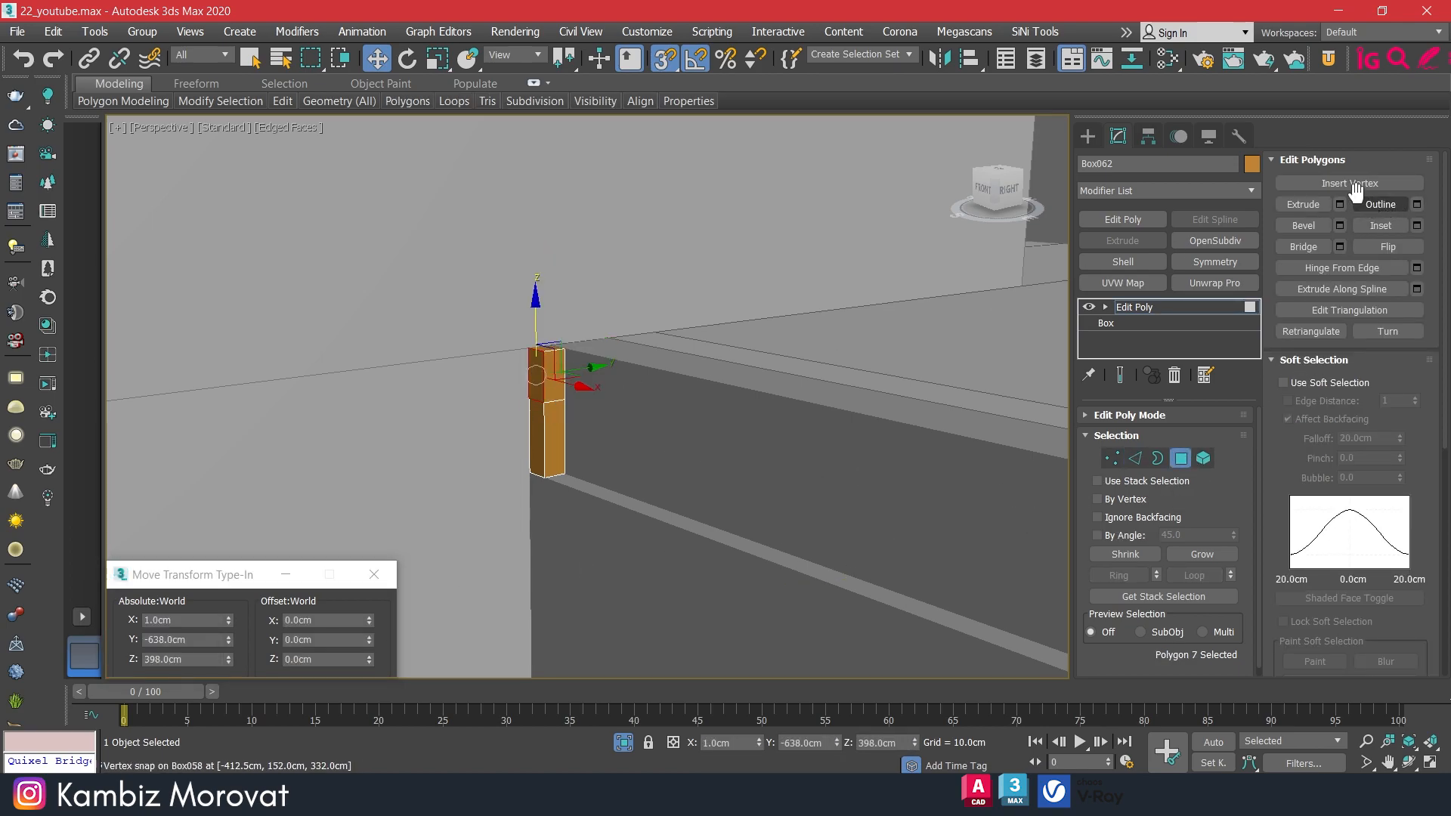
pyautogui.click(1339, 204)
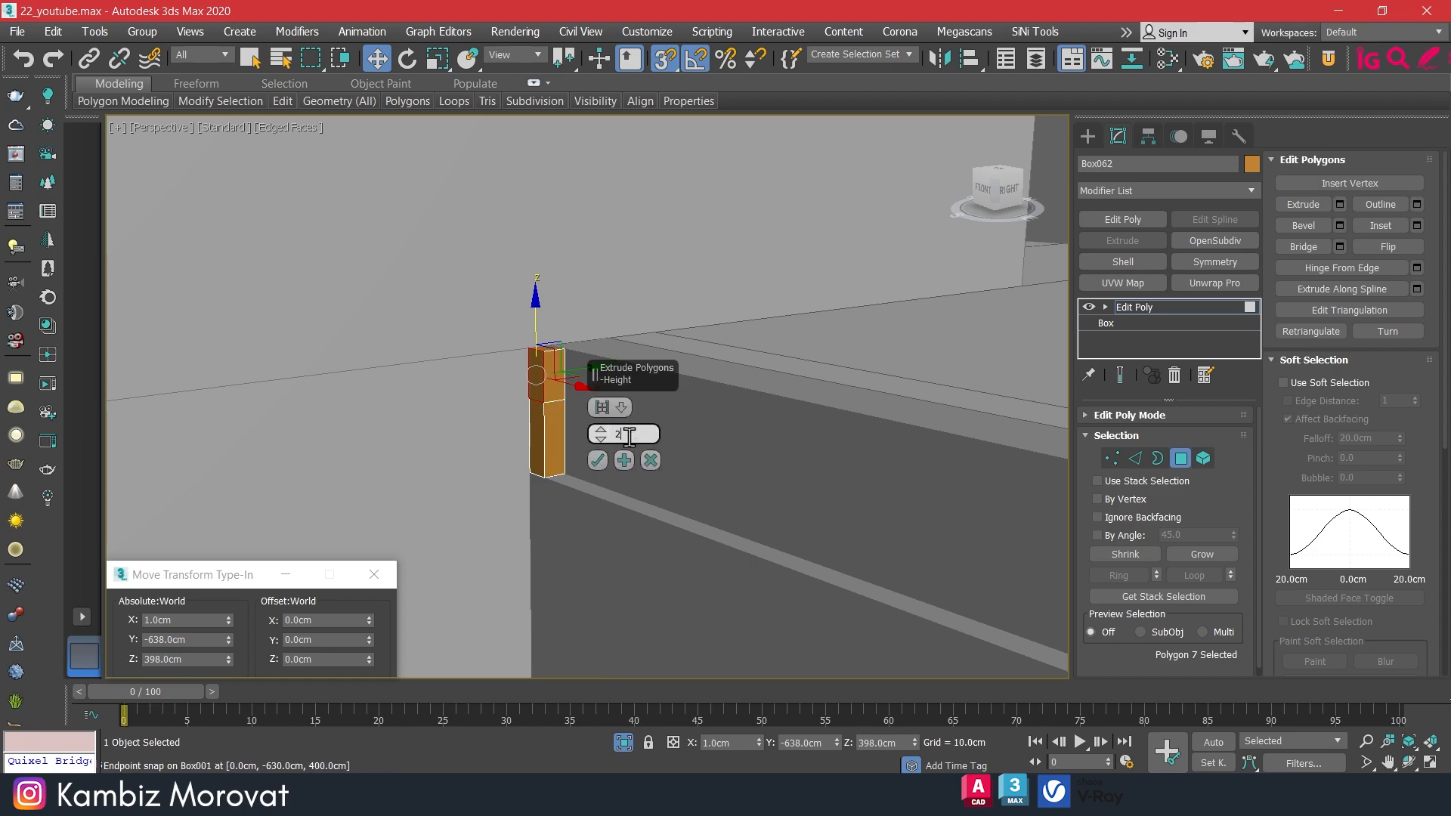
pyautogui.press('BackSpace')
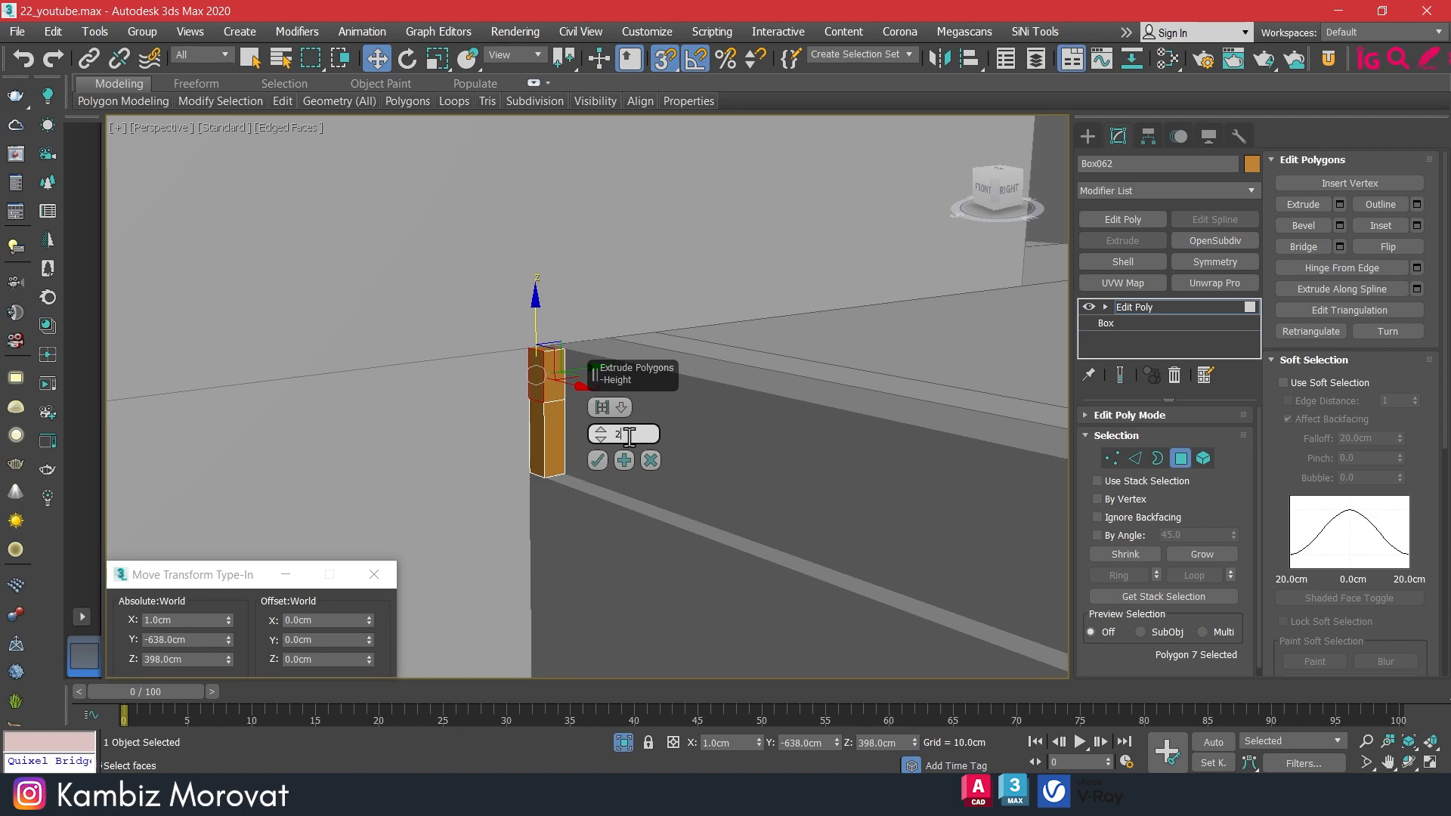
pyautogui.press('Return')
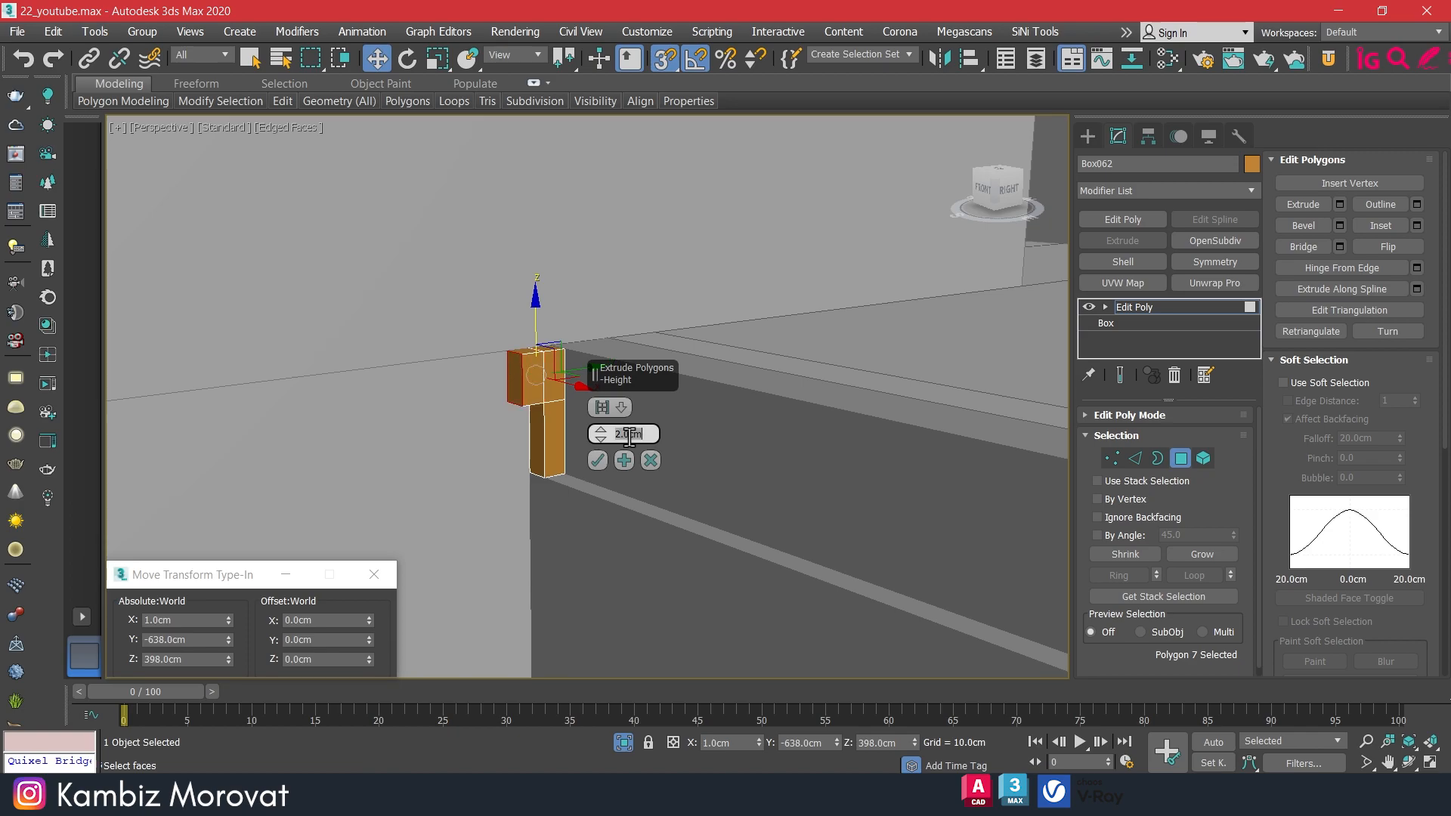
pyautogui.click(597, 460)
# Extrude the top polygon of the protruding block upward by about 53 cm to form the post.
pyautogui.click(521, 351)
pyautogui.moveTo(586, 384); pyautogui.dragTo(574, 439, button='middle')
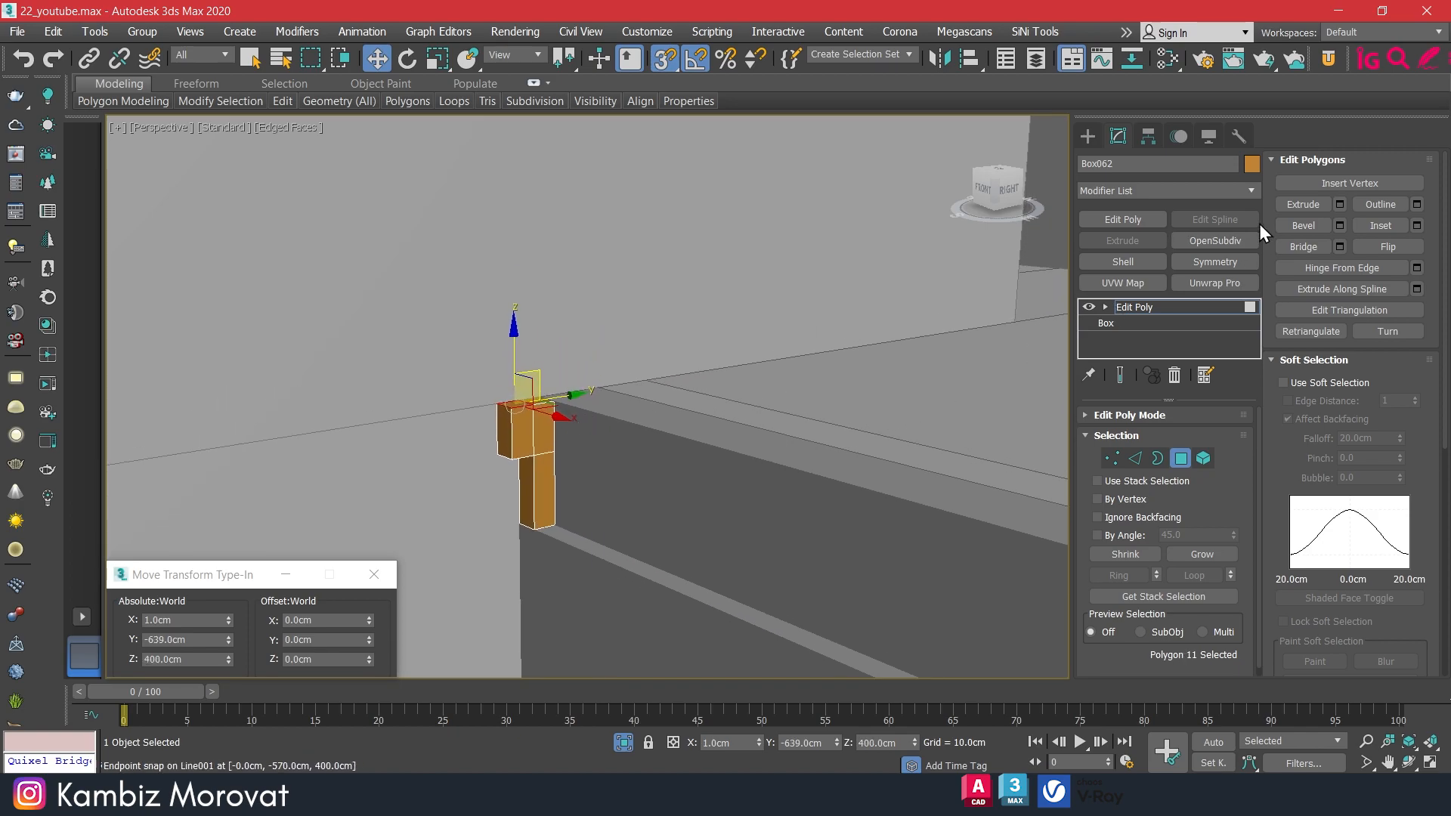
pyautogui.click(1338, 204)
pyautogui.moveTo(601, 432); pyautogui.dragTo(608, 133)
pyautogui.click(597, 460)
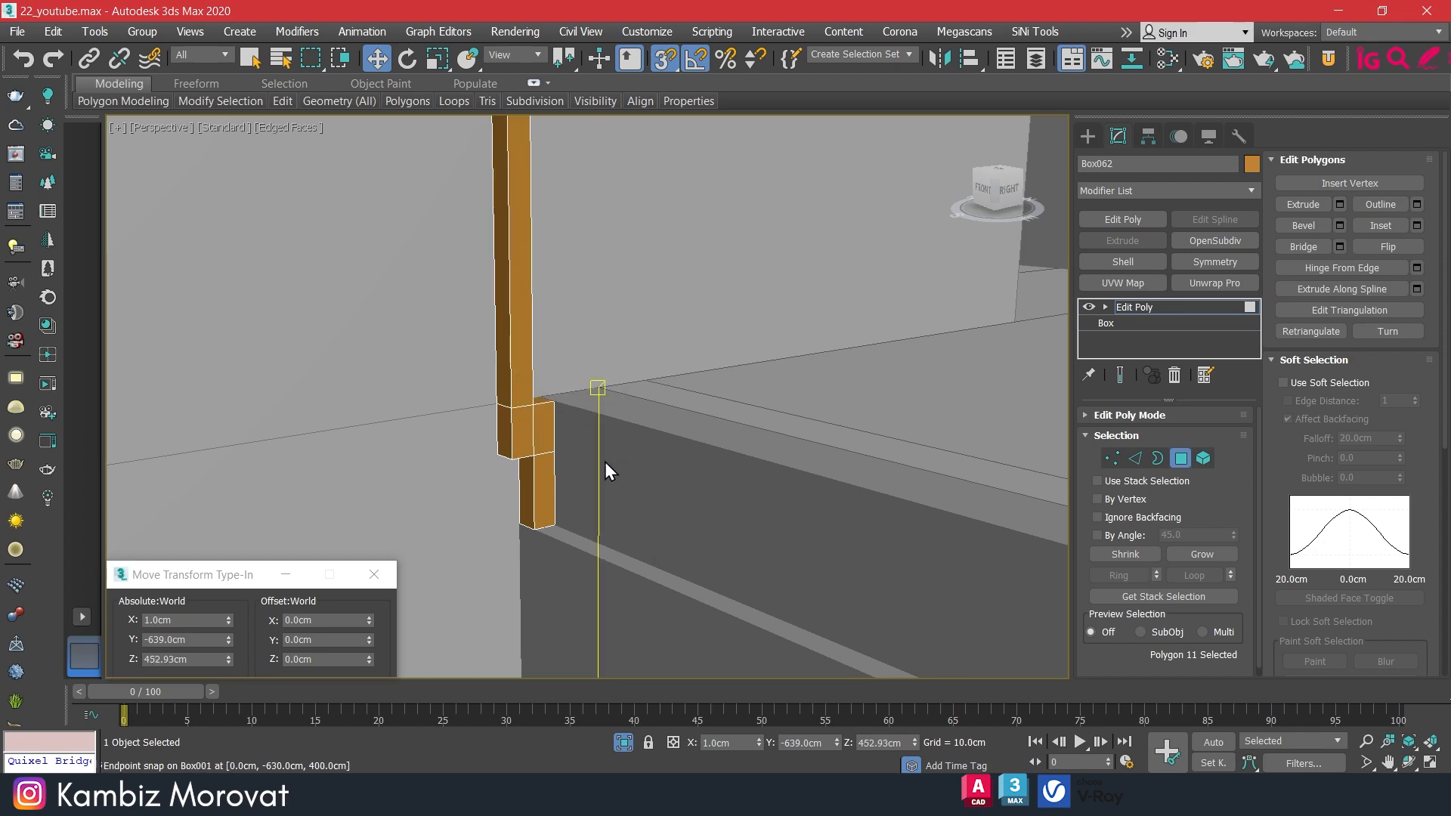
# Create a box 5 cm long and 800 cm wide along the slab's front edge, reduce its height to a thin rail and raise it.
pyautogui.scroll(-5, 519, 461)
pyautogui.keyDown('alt'); pyautogui.moveTo(554, 482); pyautogui.dragTo(574, 451, button='middle'); pyautogui.keyUp('alt')
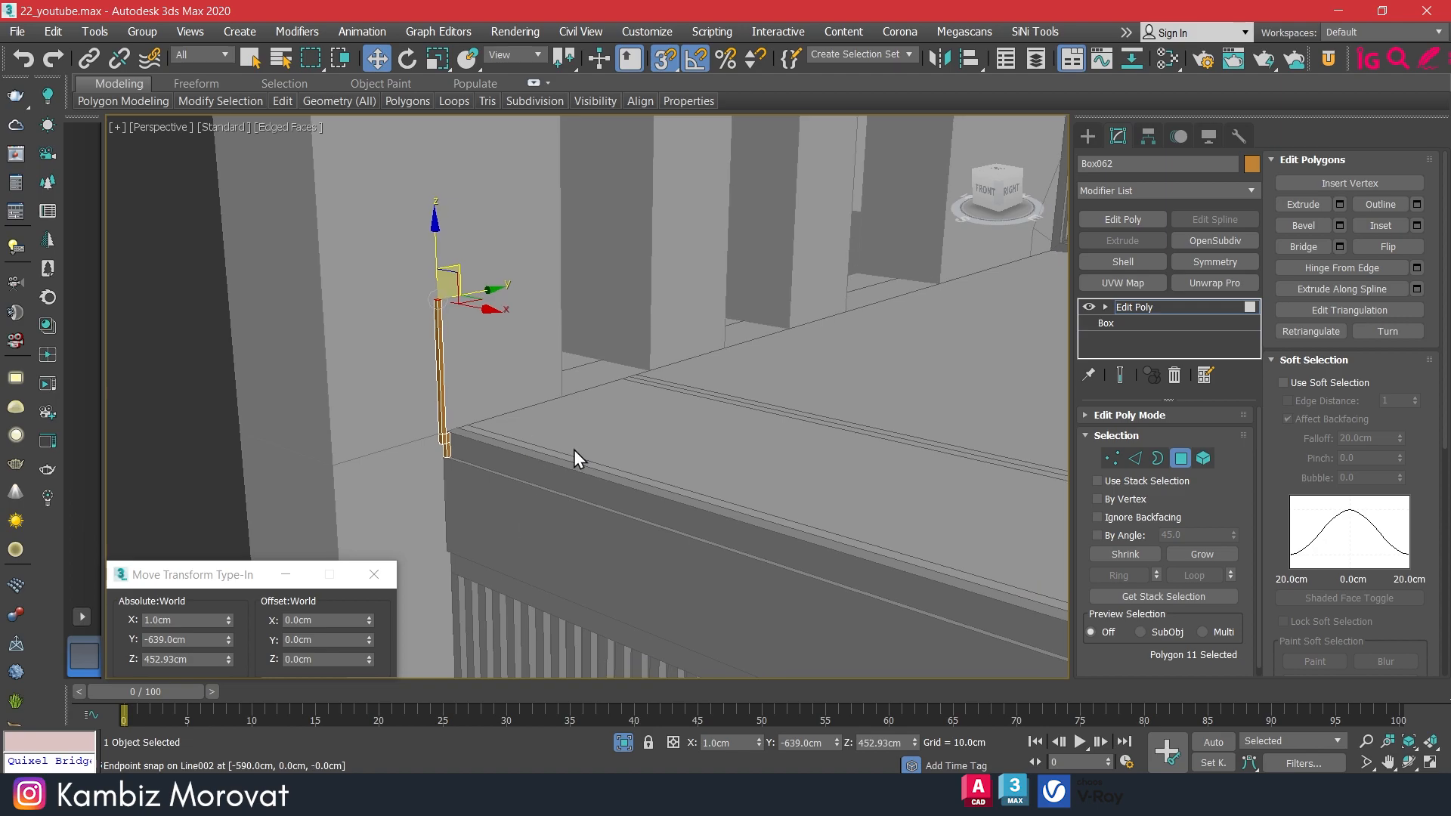
pyautogui.click(1090, 142)
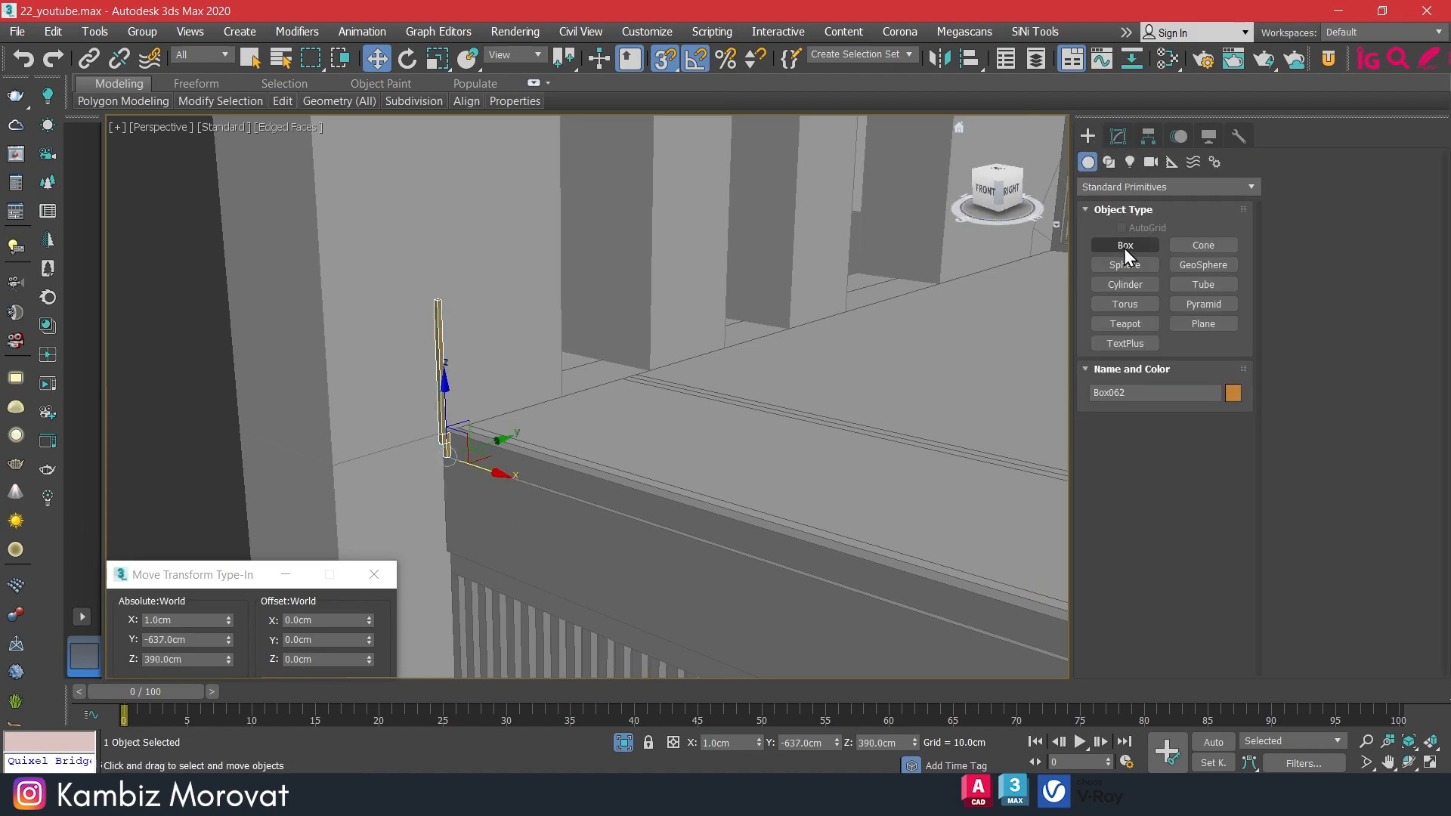
pyautogui.click(1123, 249)
pyautogui.scroll(3, 480, 401)
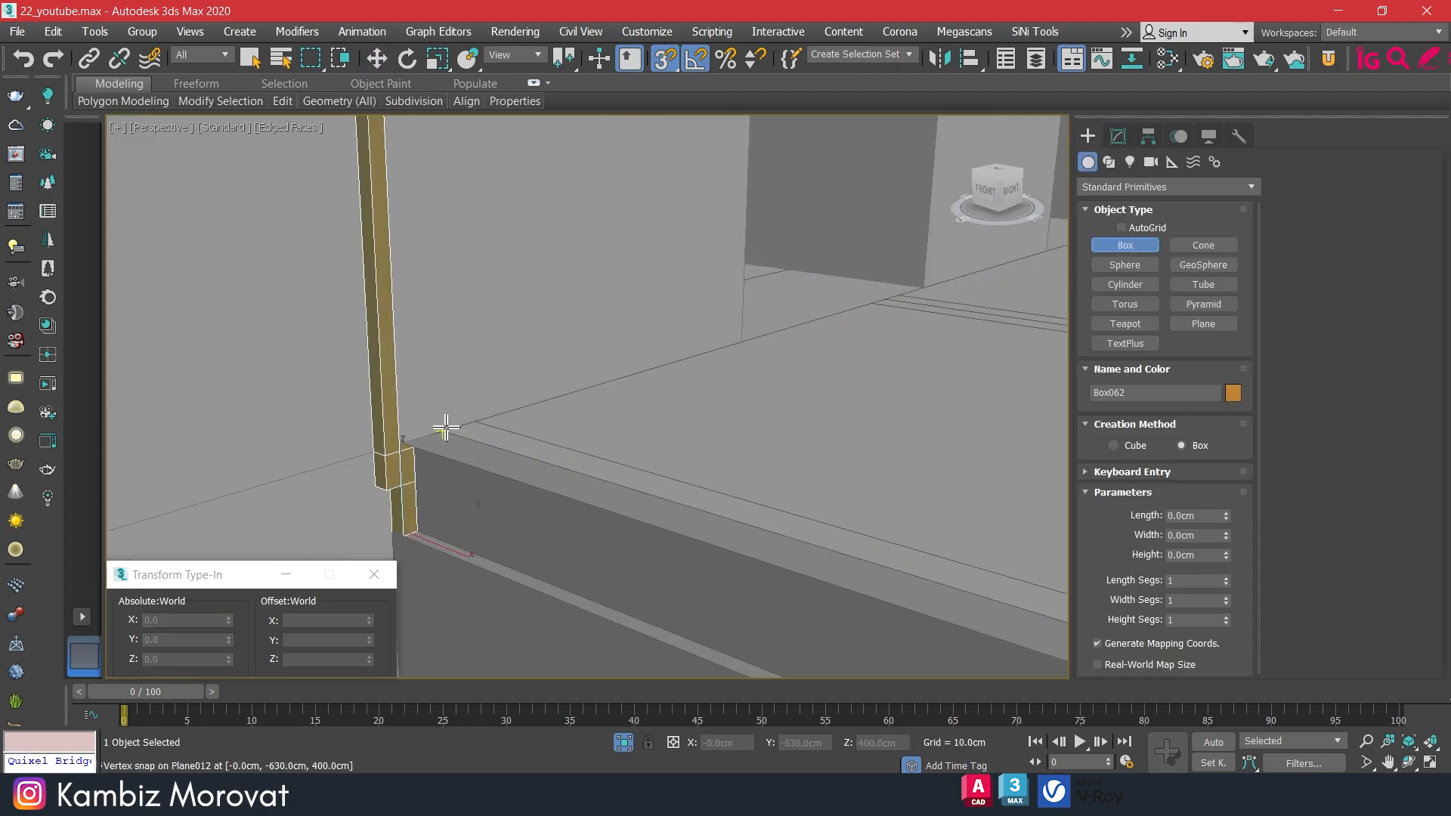
pyautogui.moveTo(445, 428); pyautogui.dragTo(556, 492)
pyautogui.scroll(-5, 544, 476)
pyautogui.moveTo(557, 492); pyautogui.dragTo(317, 476, button='middle')
pyautogui.moveTo(318, 476); pyautogui.dragTo(911, 384)
pyautogui.scroll(4, 680, 416)
pyautogui.click(824, 303)
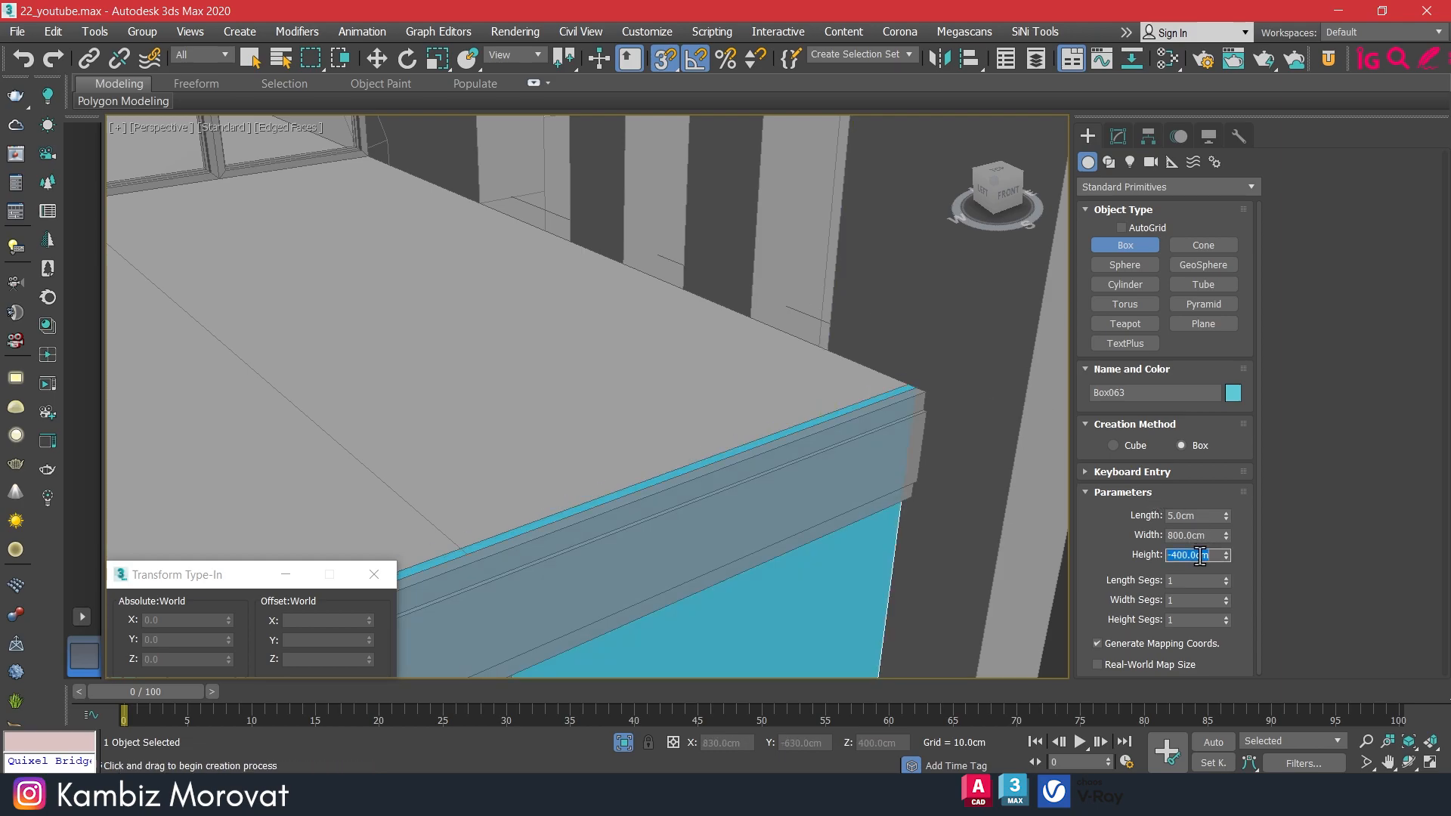
pyautogui.press('Return')
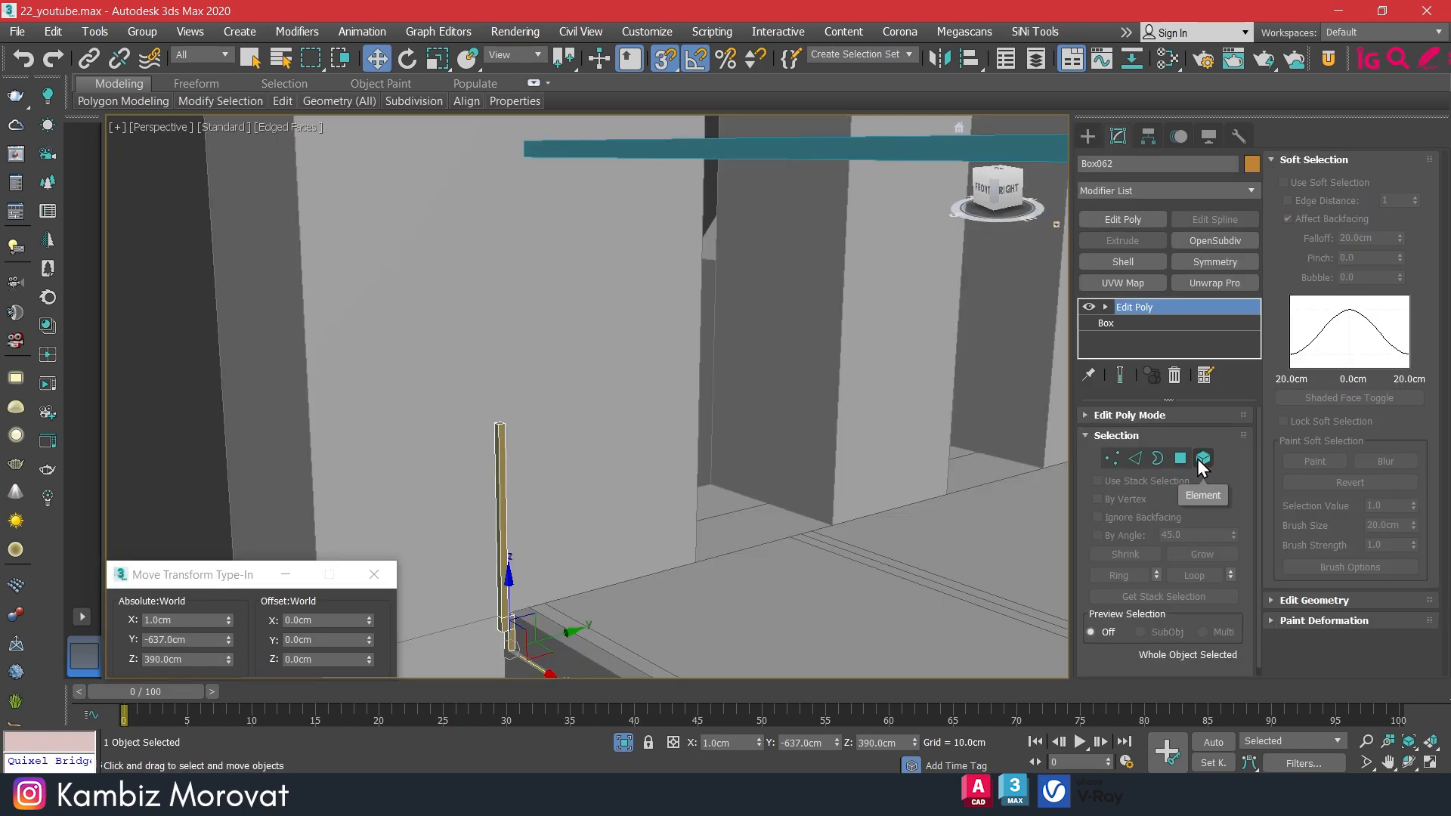
# Raise the four top vertices of the orange post to Z 524 cm, near the level of the rail.
pyautogui.click(1108, 459)
pyautogui.moveTo(466, 401); pyautogui.dragTo(531, 446)
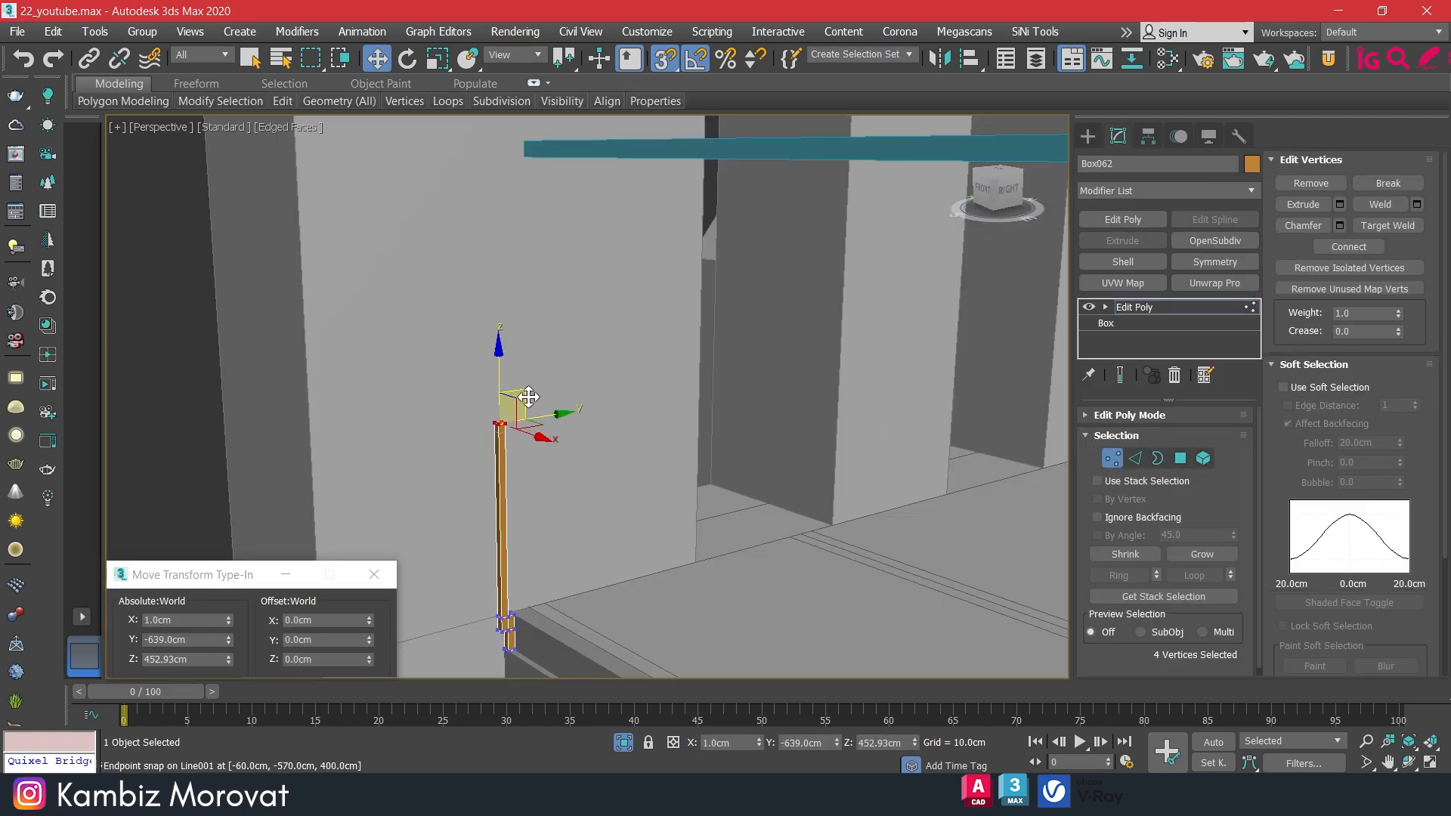
pyautogui.moveTo(501, 361); pyautogui.dragTo(505, 146)
pyautogui.moveTo(518, 178); pyautogui.dragTo(523, 227, button='middle')
pyautogui.moveTo(498, 151); pyautogui.dragTo(537, 178)
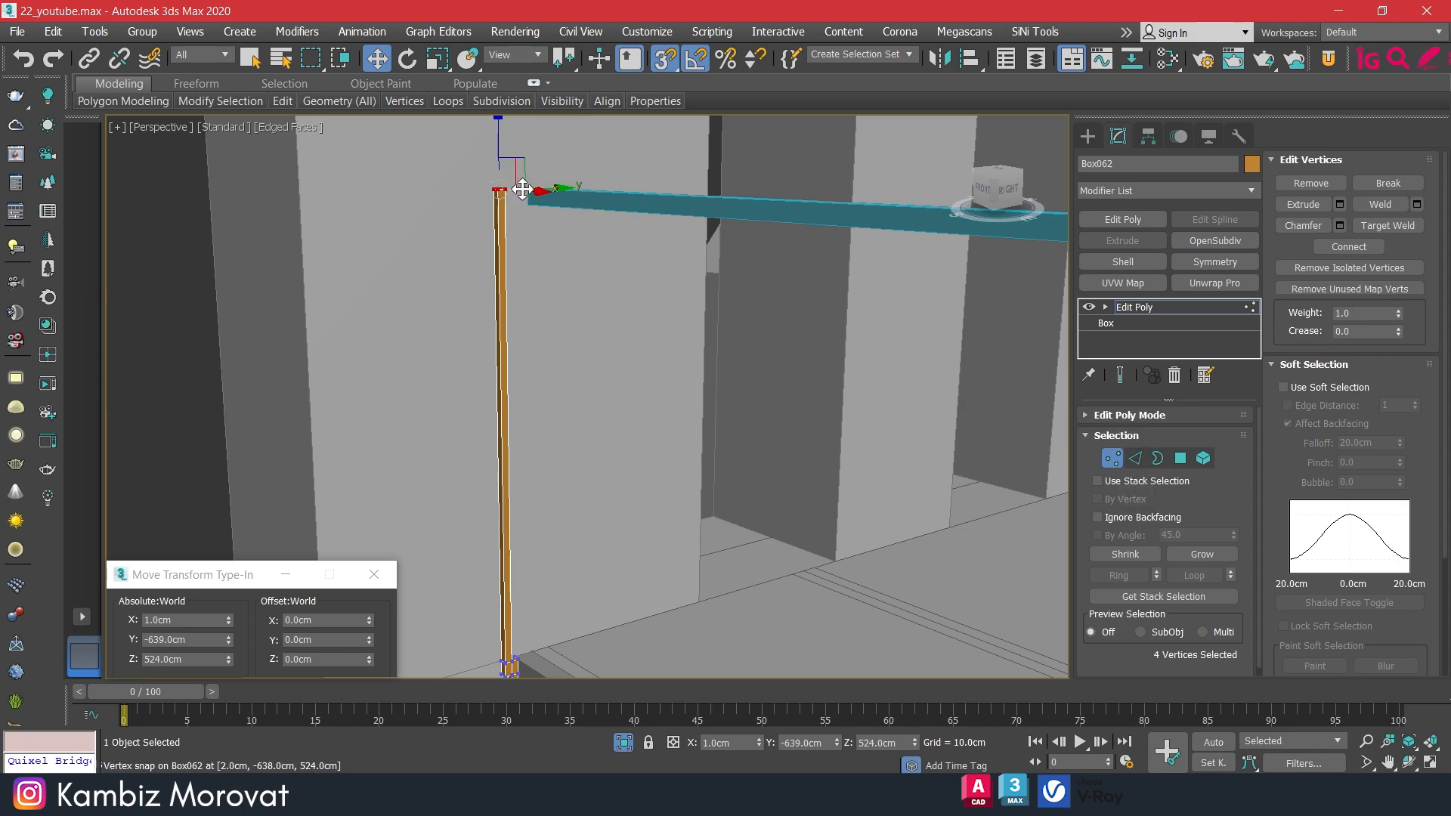
pyautogui.moveTo(523, 189); pyautogui.dragTo(529, 184, button='middle')
pyautogui.scroll(-3, 560, 248)
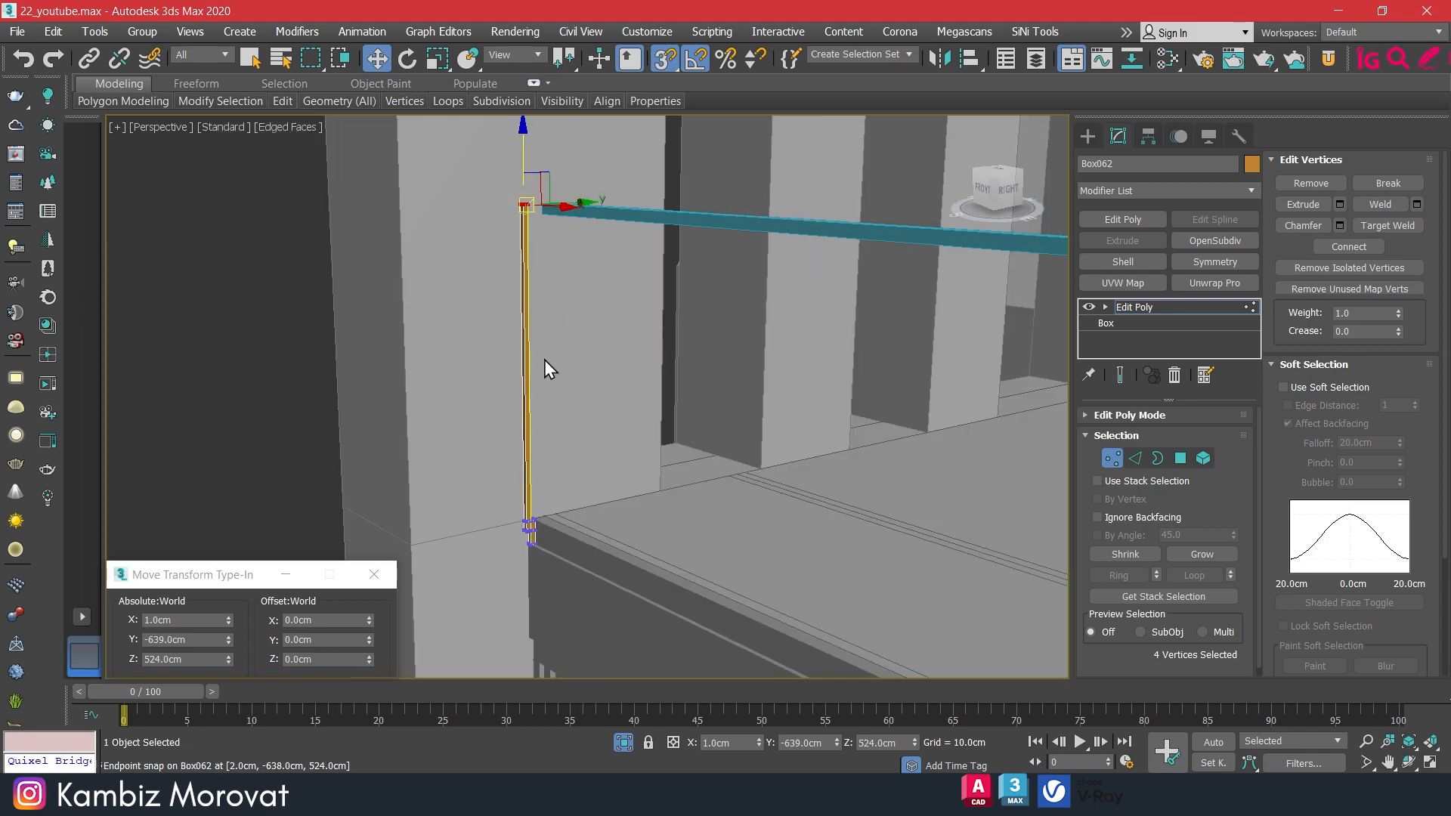
pyautogui.click(1118, 465)
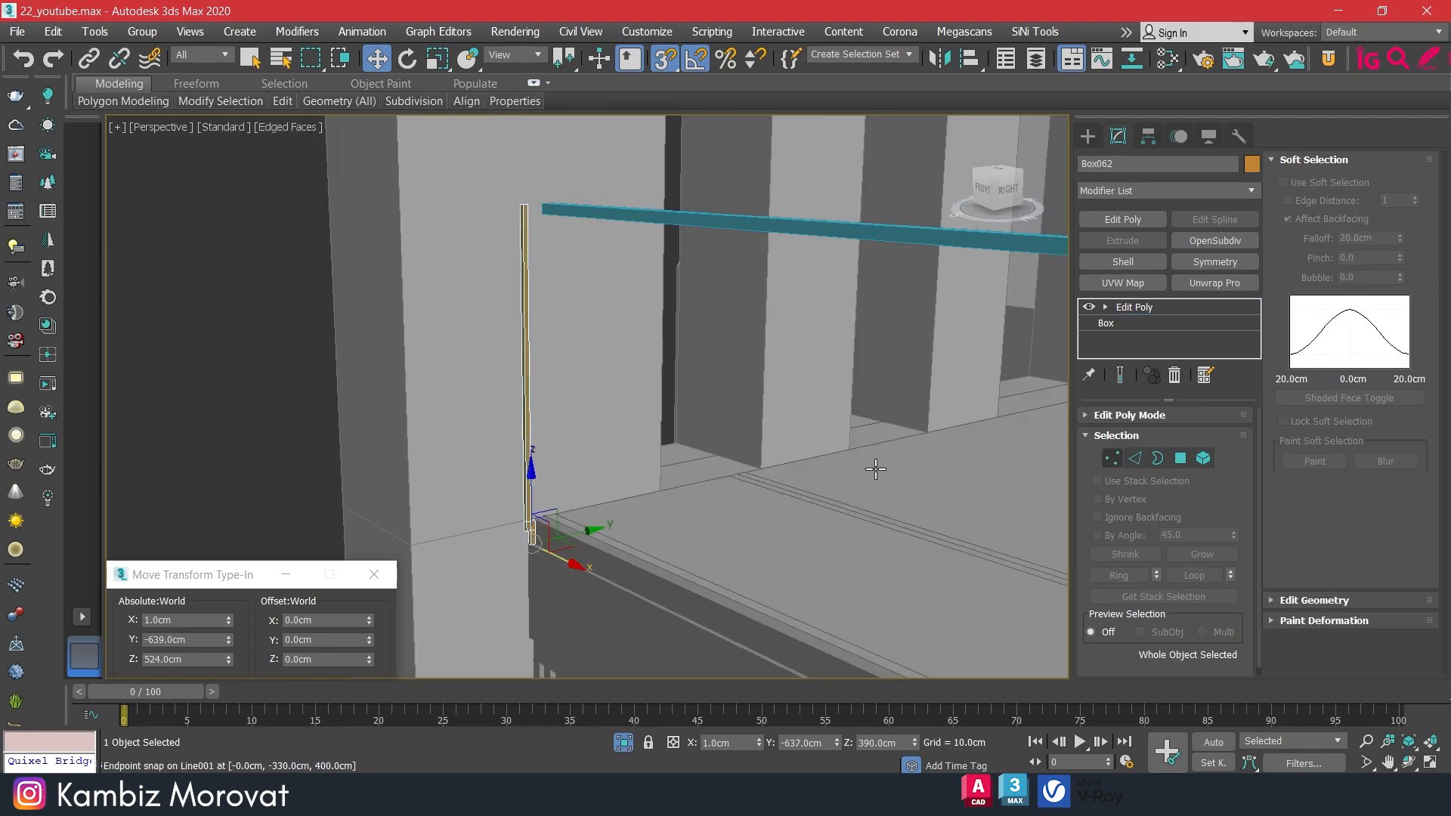
# Apply a Symmetry modifier to the post on the Z axis with Flip enabled, and raise its mirror plane to about Z 455.9 cm.
pyautogui.click(1203, 263)
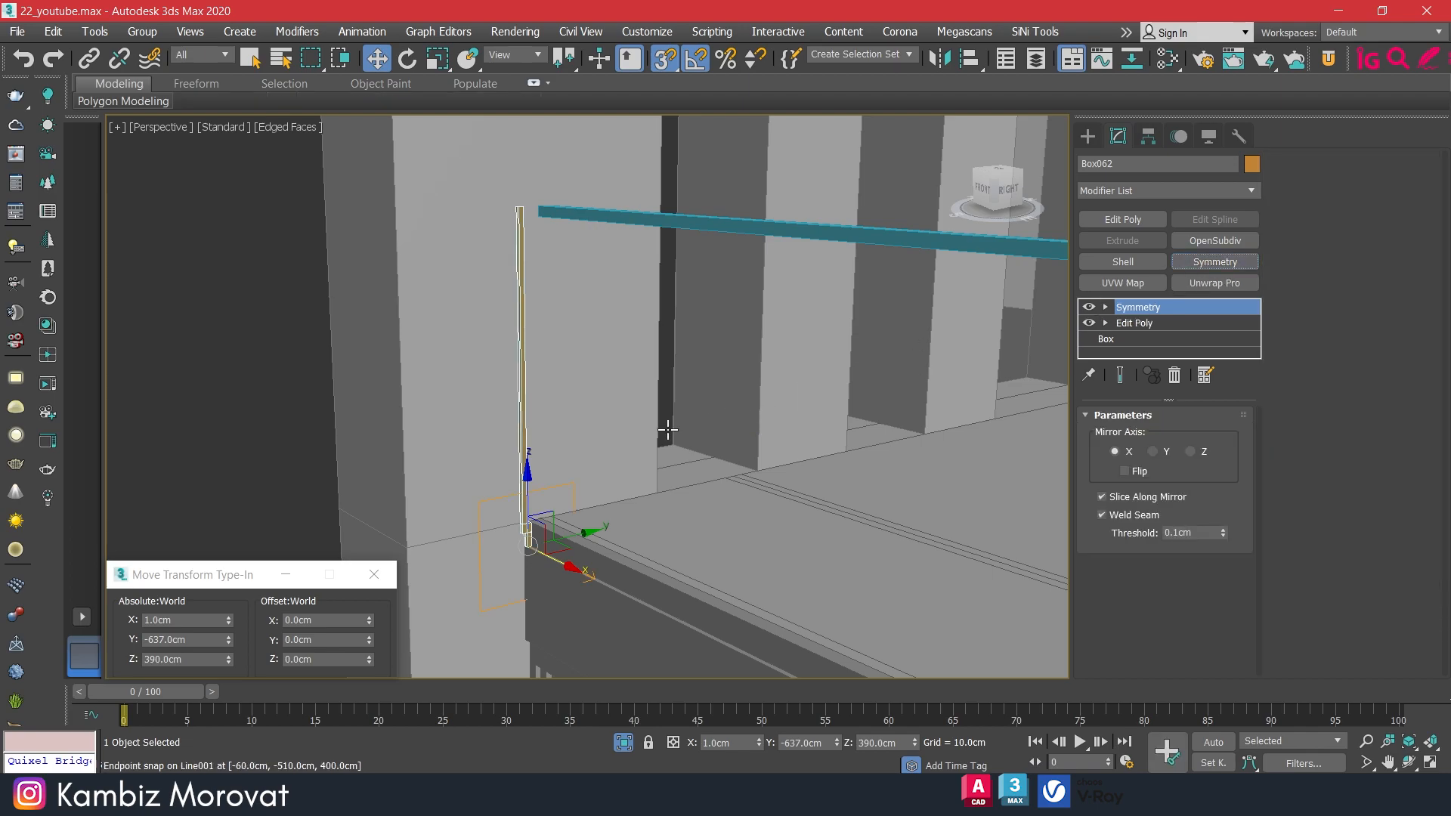
pyautogui.click(1153, 453)
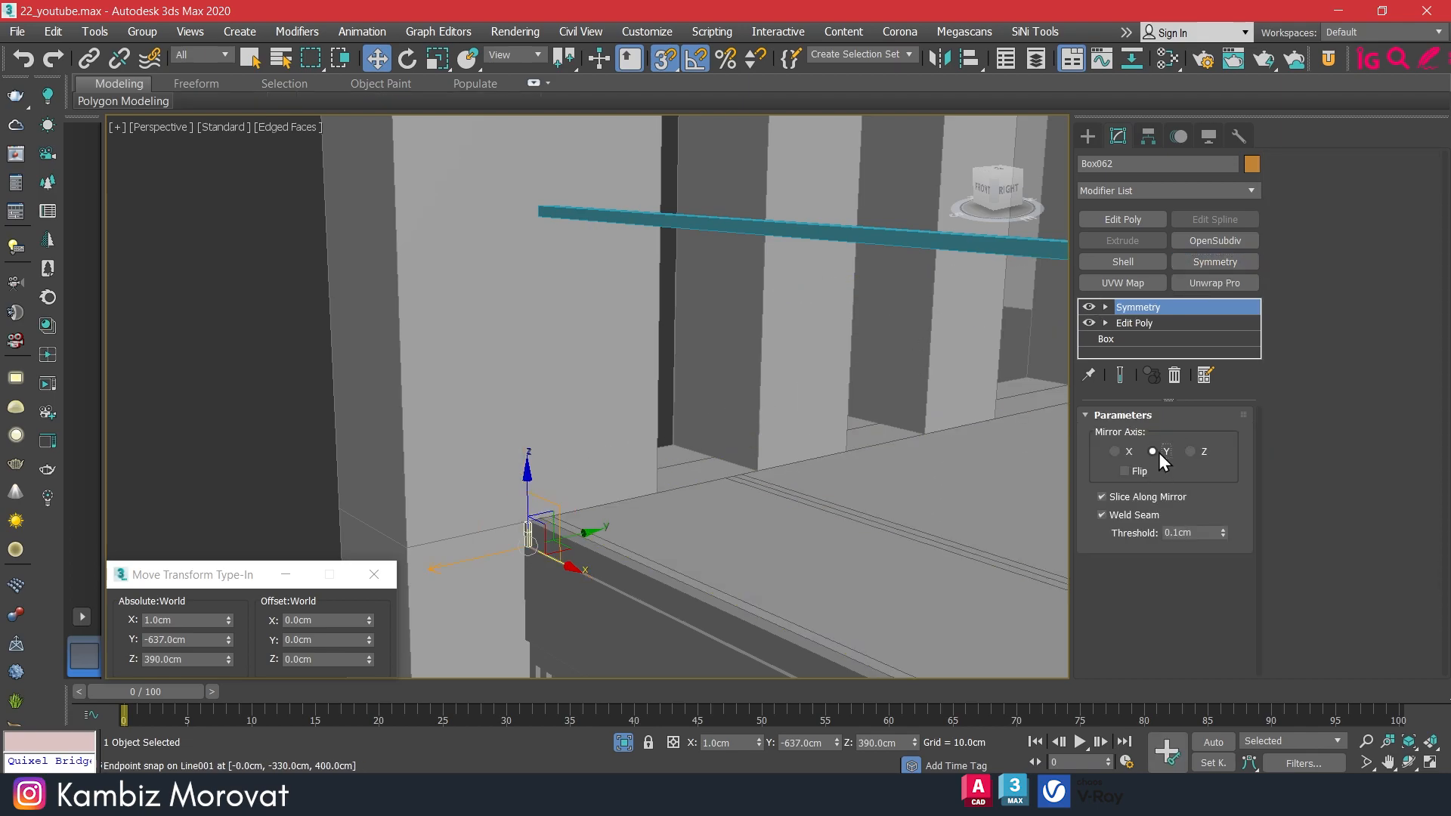
pyautogui.click(1191, 451)
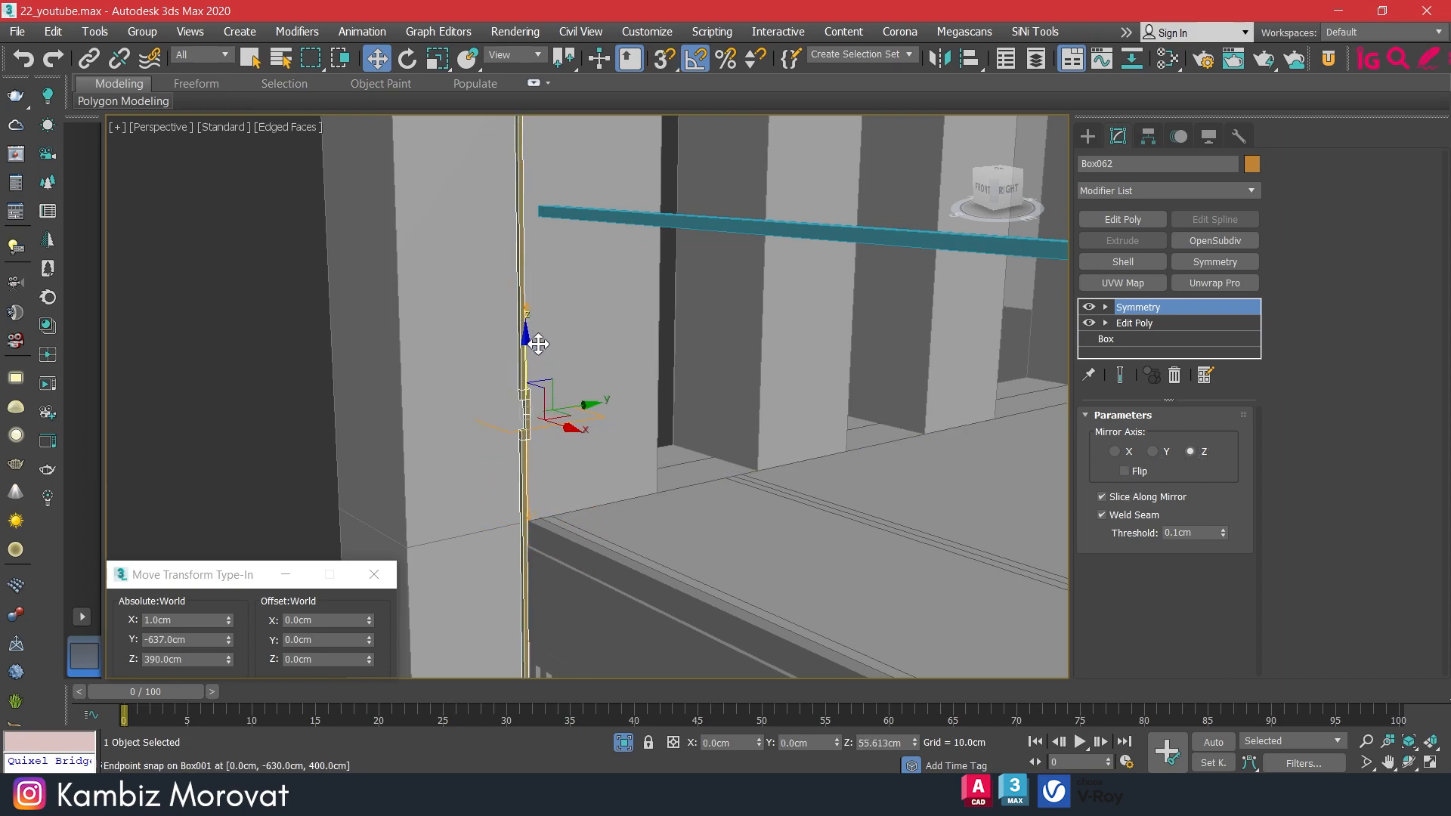
pyautogui.click(1106, 307)
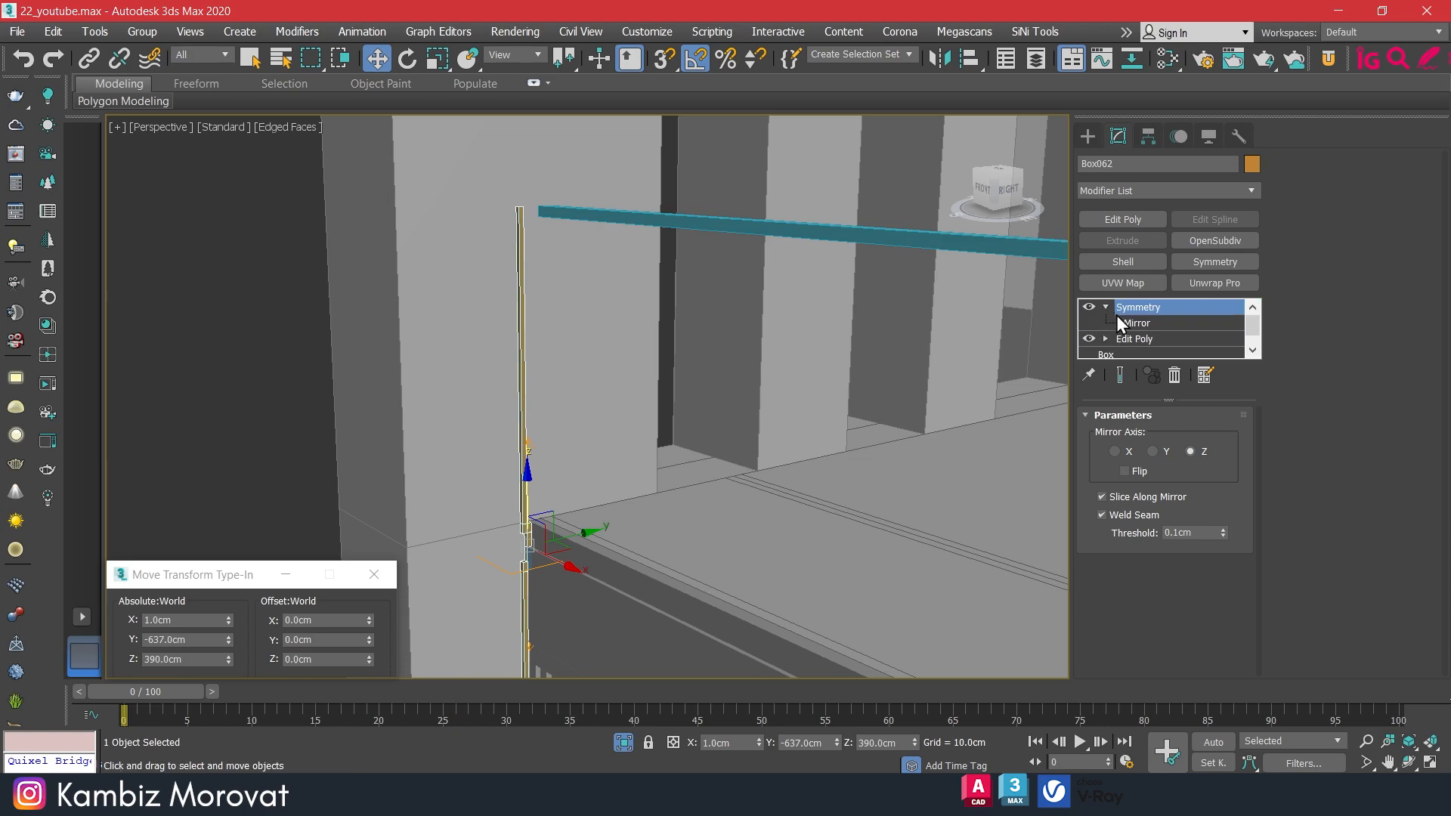
pyautogui.click(1133, 322)
pyautogui.click(1123, 471)
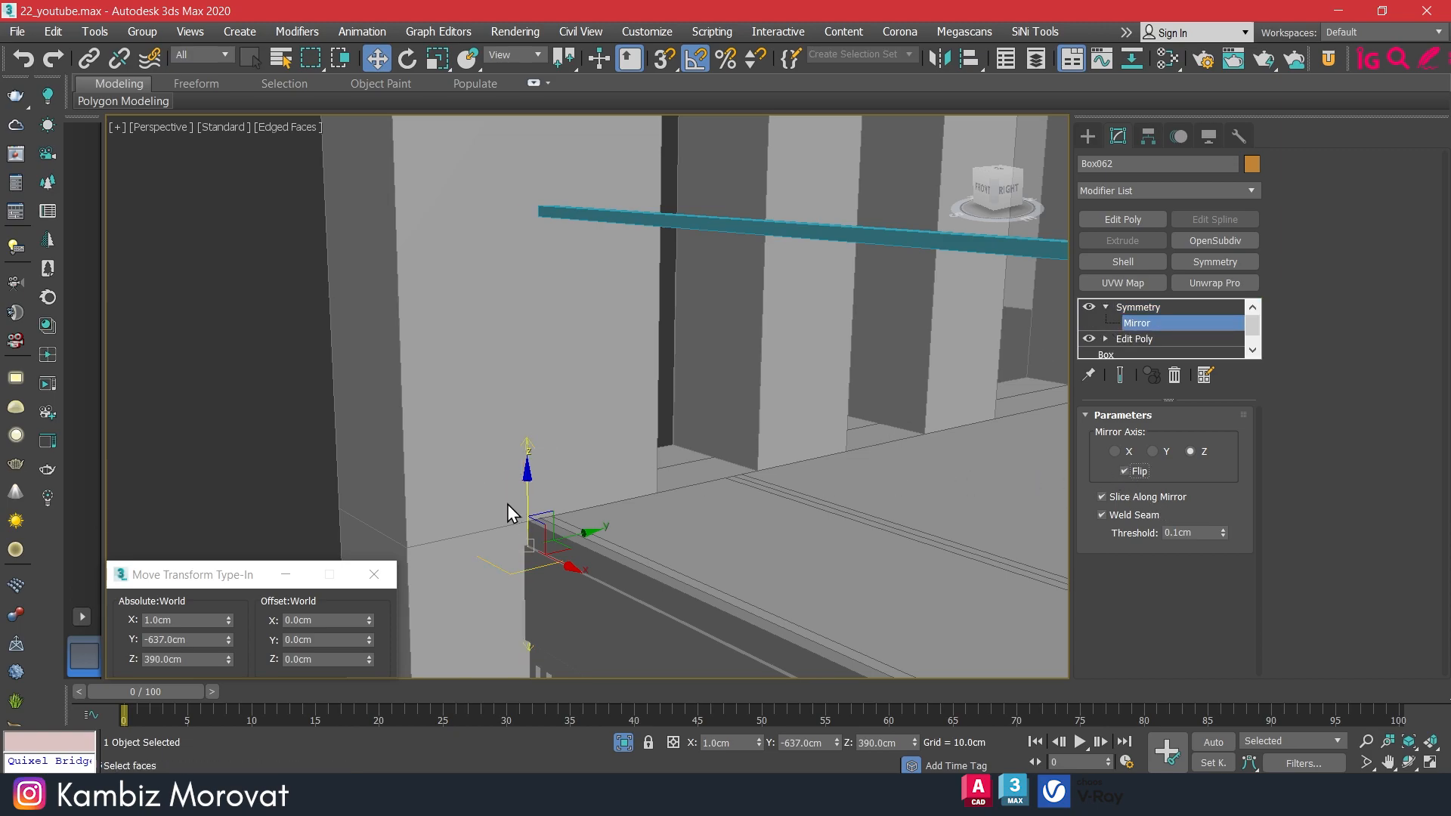
pyautogui.moveTo(527, 480); pyautogui.dragTo(537, 317)
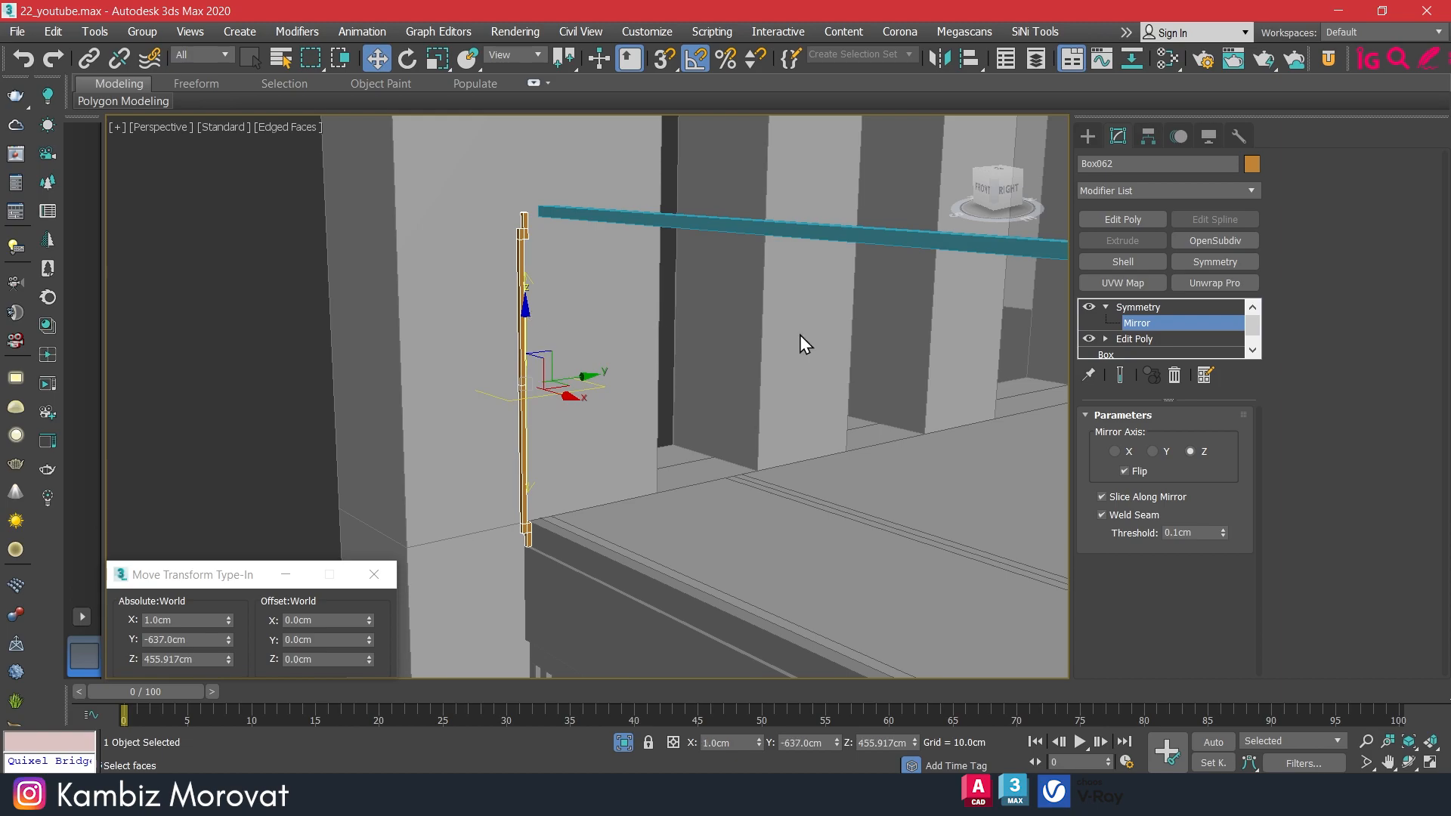
pyautogui.click(1149, 308)
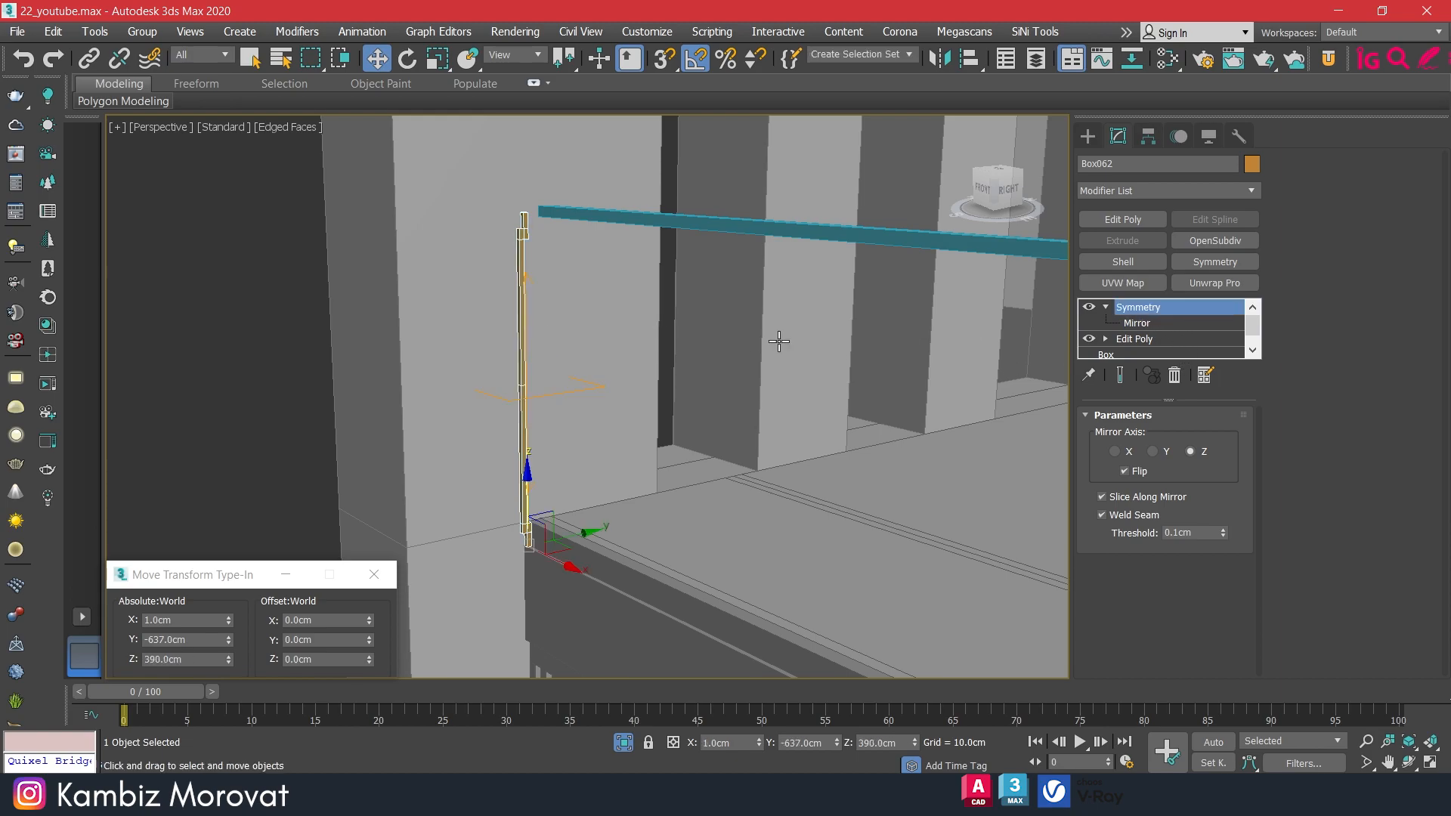
# Convert the post to an Editable Poly and remove the edge loop at its middle.
pyautogui.rightClick(530, 332)
pyautogui.moveTo(703, 531)
pyautogui.click(805, 558)
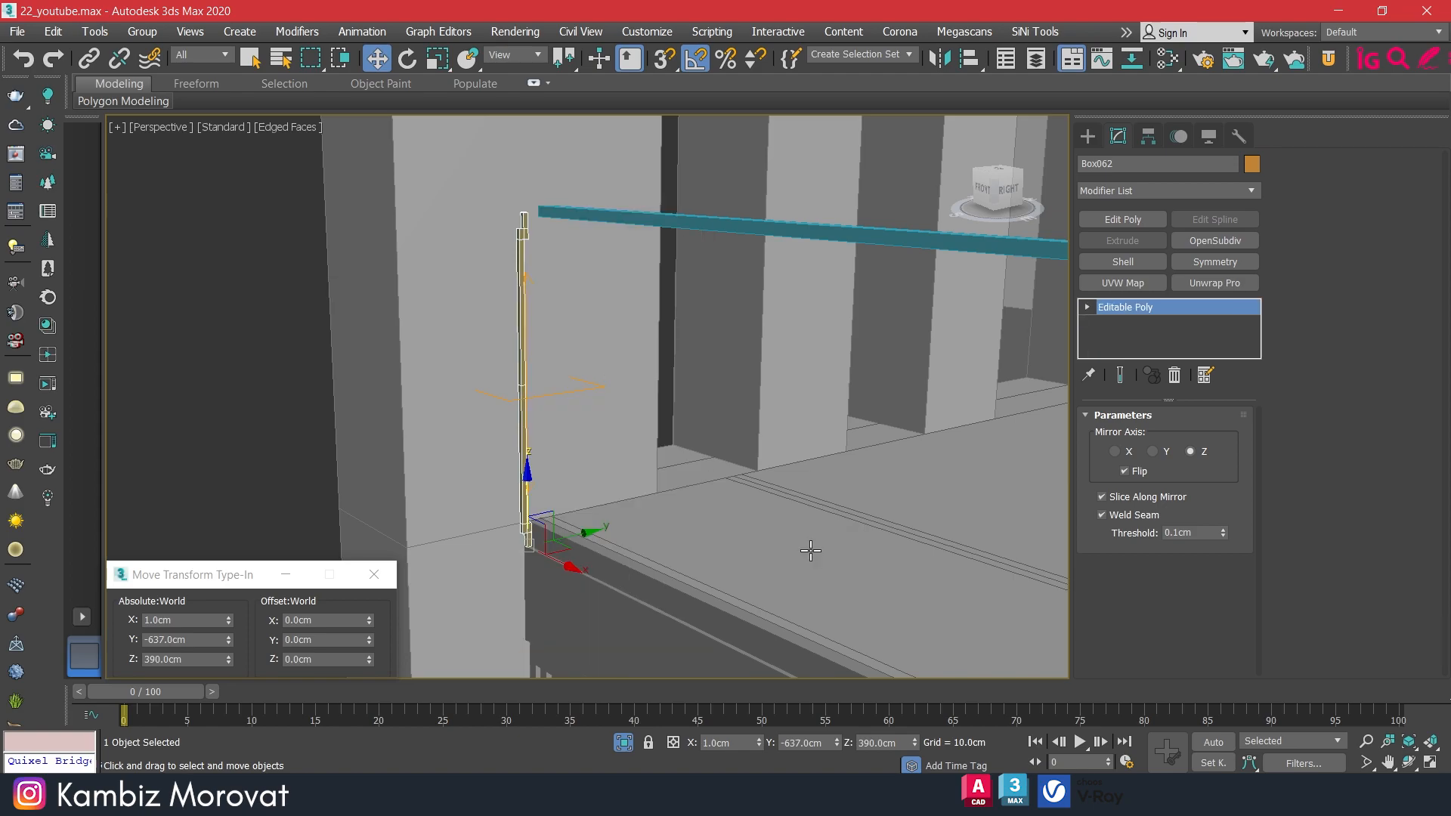
pyautogui.click(1135, 437)
pyautogui.press('z')
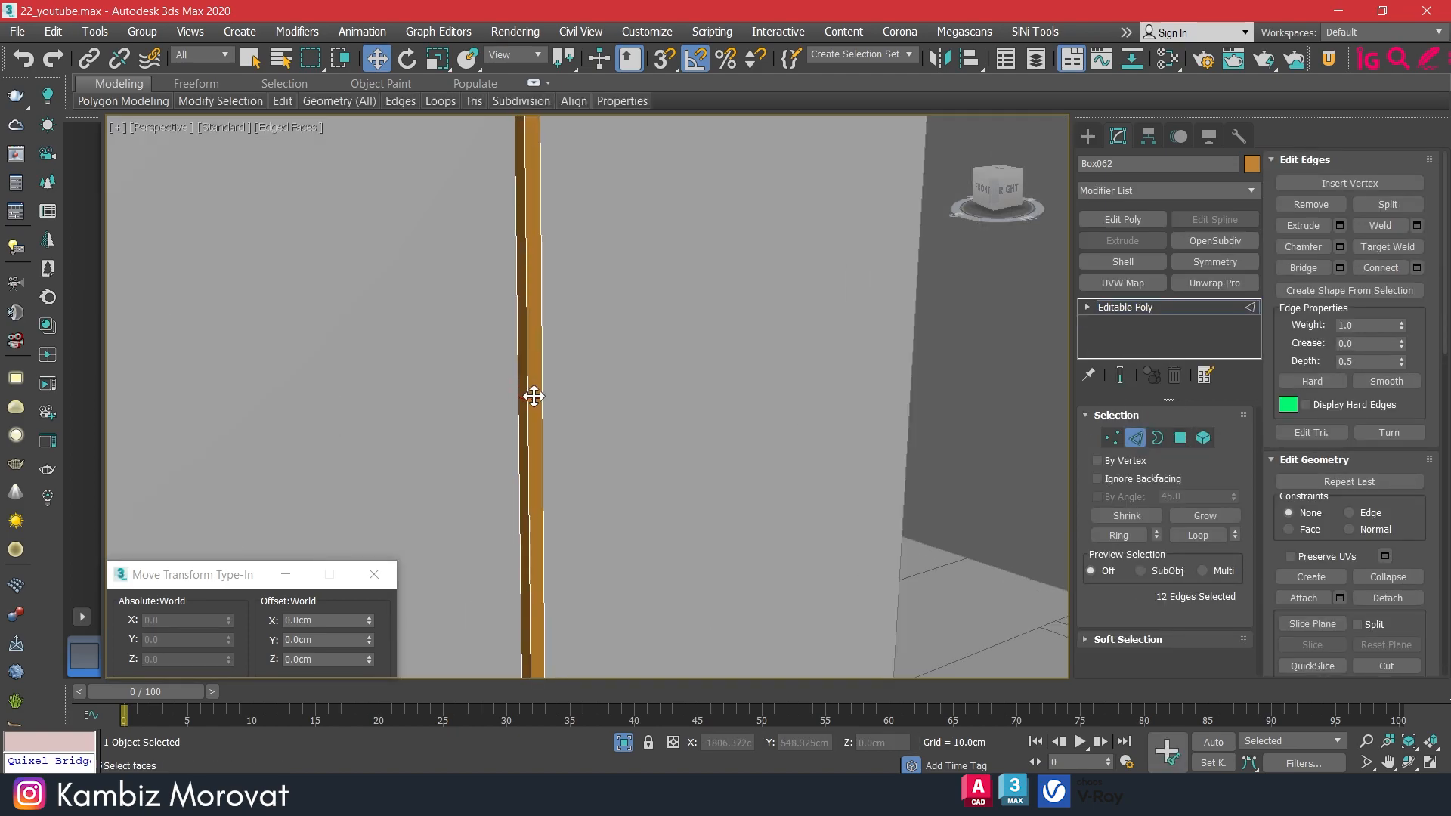
pyautogui.click(536, 399)
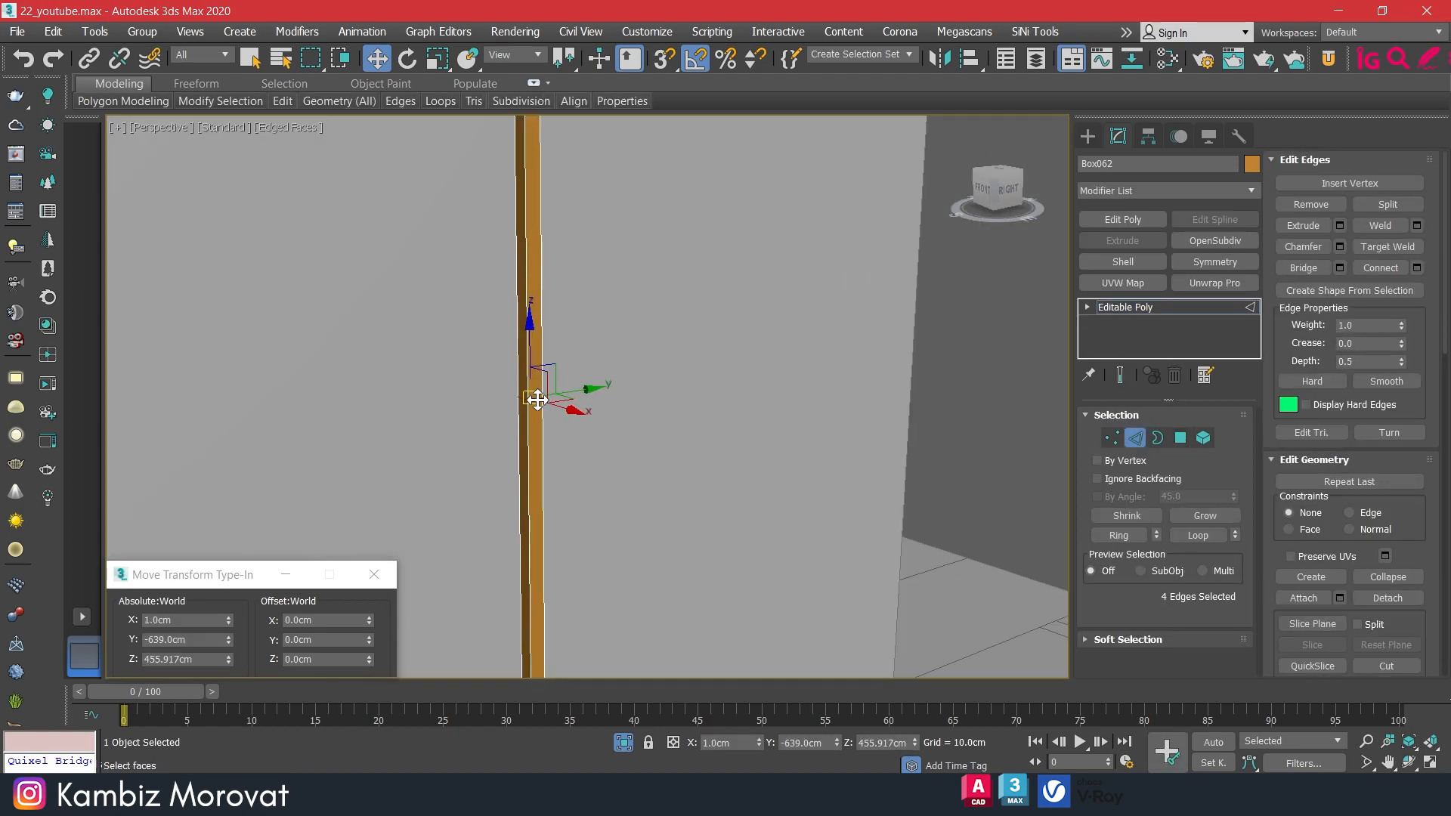
pyautogui.click(1318, 205)
# Select the rail-side polygon on the narrow block at the post's upper end.
pyautogui.scroll(-5, 671, 301)
pyautogui.keyDown('alt'); pyautogui.moveTo(658, 306); pyautogui.dragTo(586, 333, button='middle'); pyautogui.keyUp('alt')
pyautogui.click(1175, 440)
pyautogui.keyDown('alt'); pyautogui.moveTo(786, 302); pyautogui.dragTo(699, 328, button='middle'); pyautogui.keyUp('alt')
pyautogui.scroll(5, 587, 261)
pyautogui.click(584, 260)
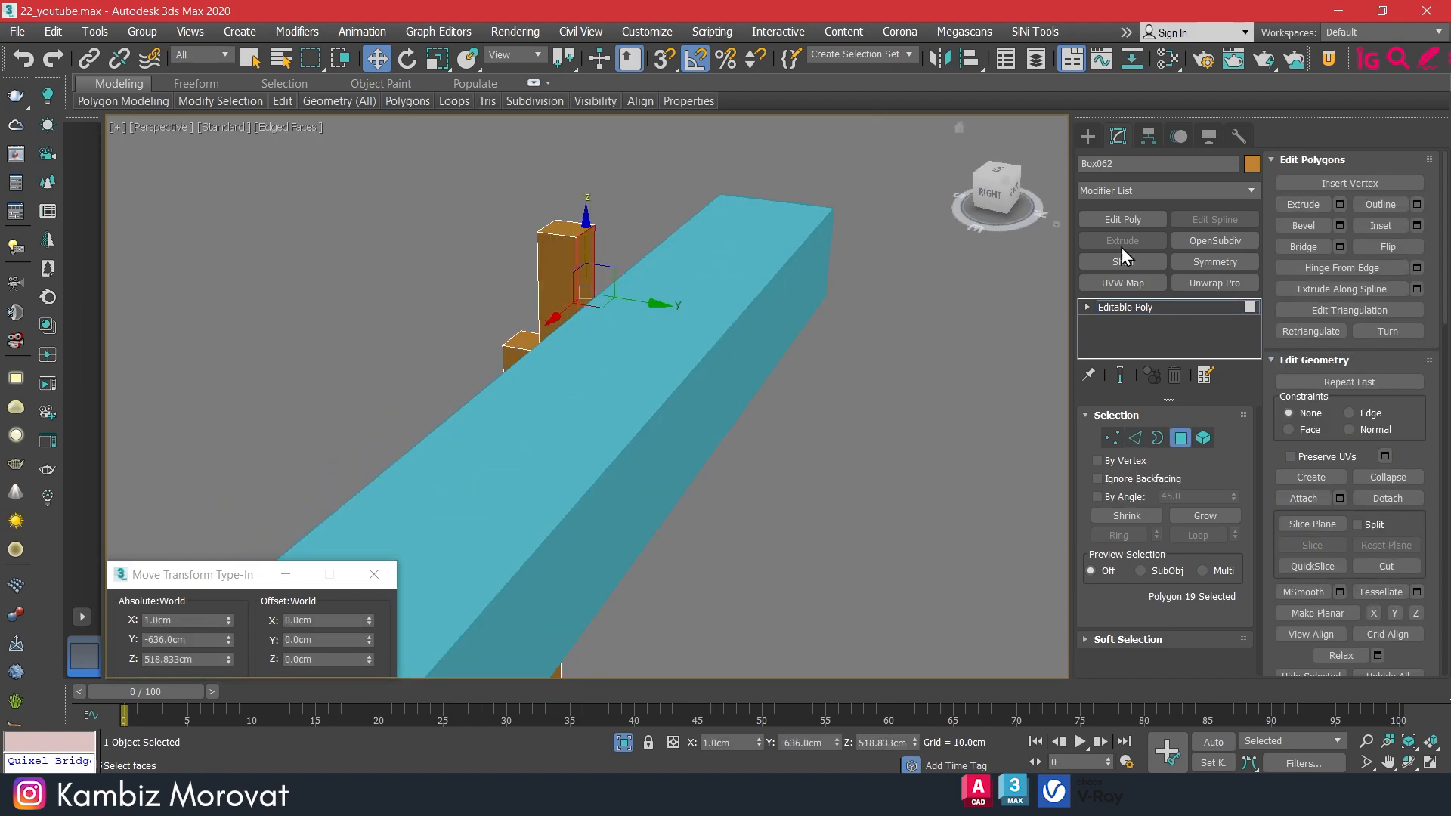
# Try to extrude the single selected polygon at the post's upper end by 2 cm.
pyautogui.click(1339, 204)
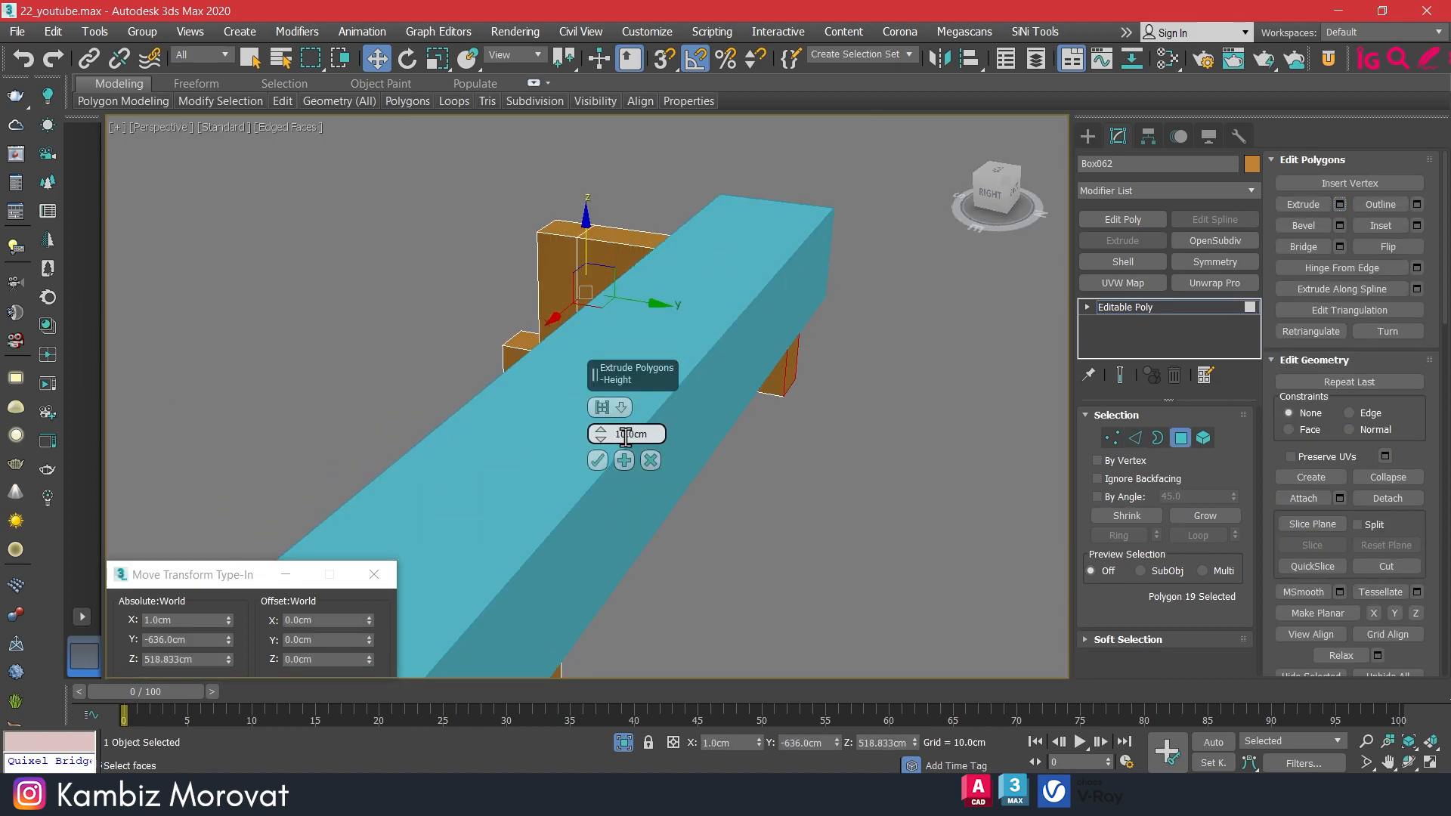
pyautogui.write('2')
pyautogui.press('Return')
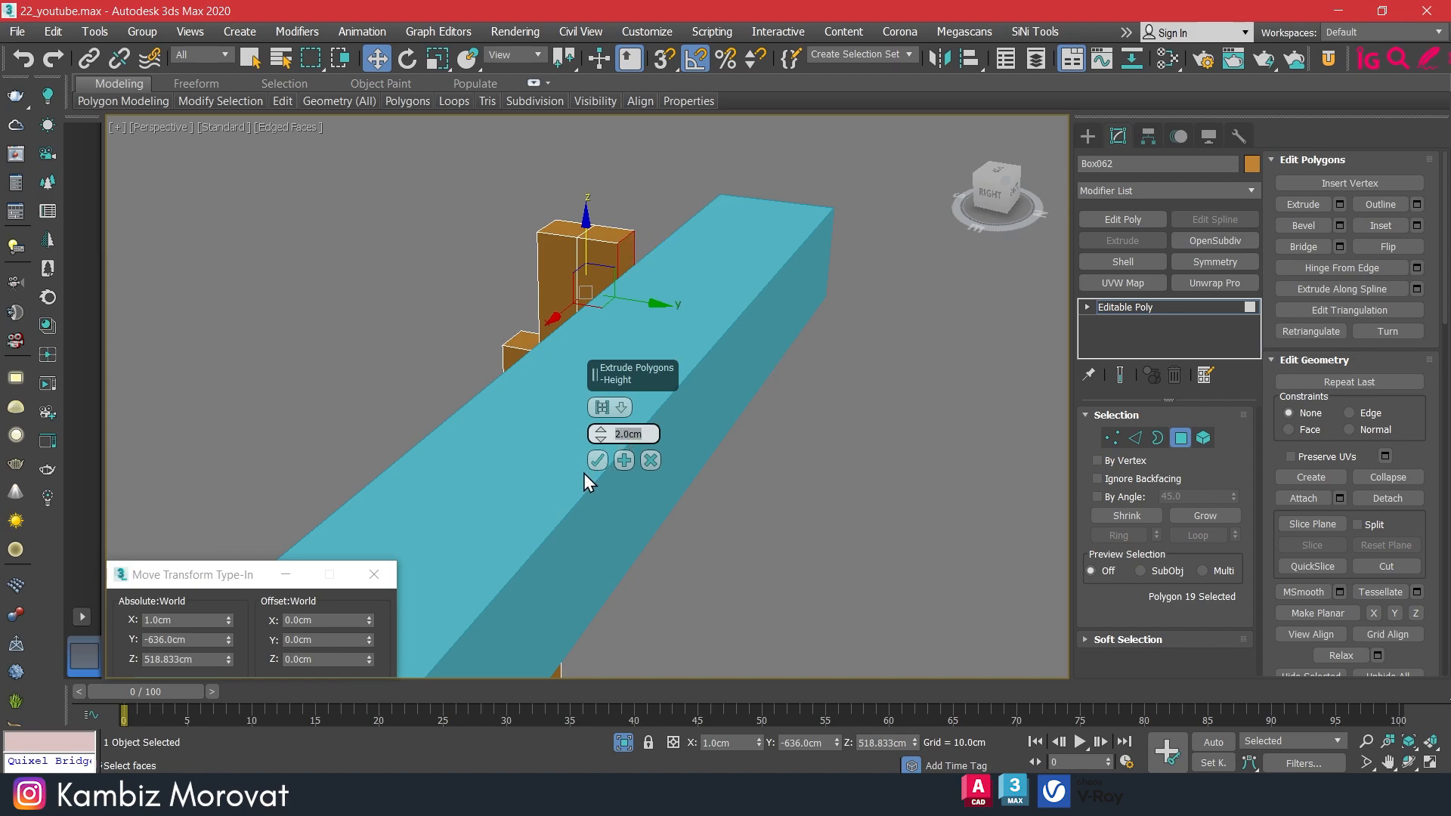
pyautogui.click(597, 460)
pyautogui.keyDown('alt'); pyautogui.moveTo(597, 461); pyautogui.dragTo(553, 391, button='middle'); pyautogui.keyUp('alt')
pyautogui.hotkey('ctrl', 'z')
# Add the rail-side polygon just below to the selection and extrude both polygons by 2 cm.
pyautogui.keyDown('ctrl'); pyautogui.click(551, 392); pyautogui.keyUp('ctrl')
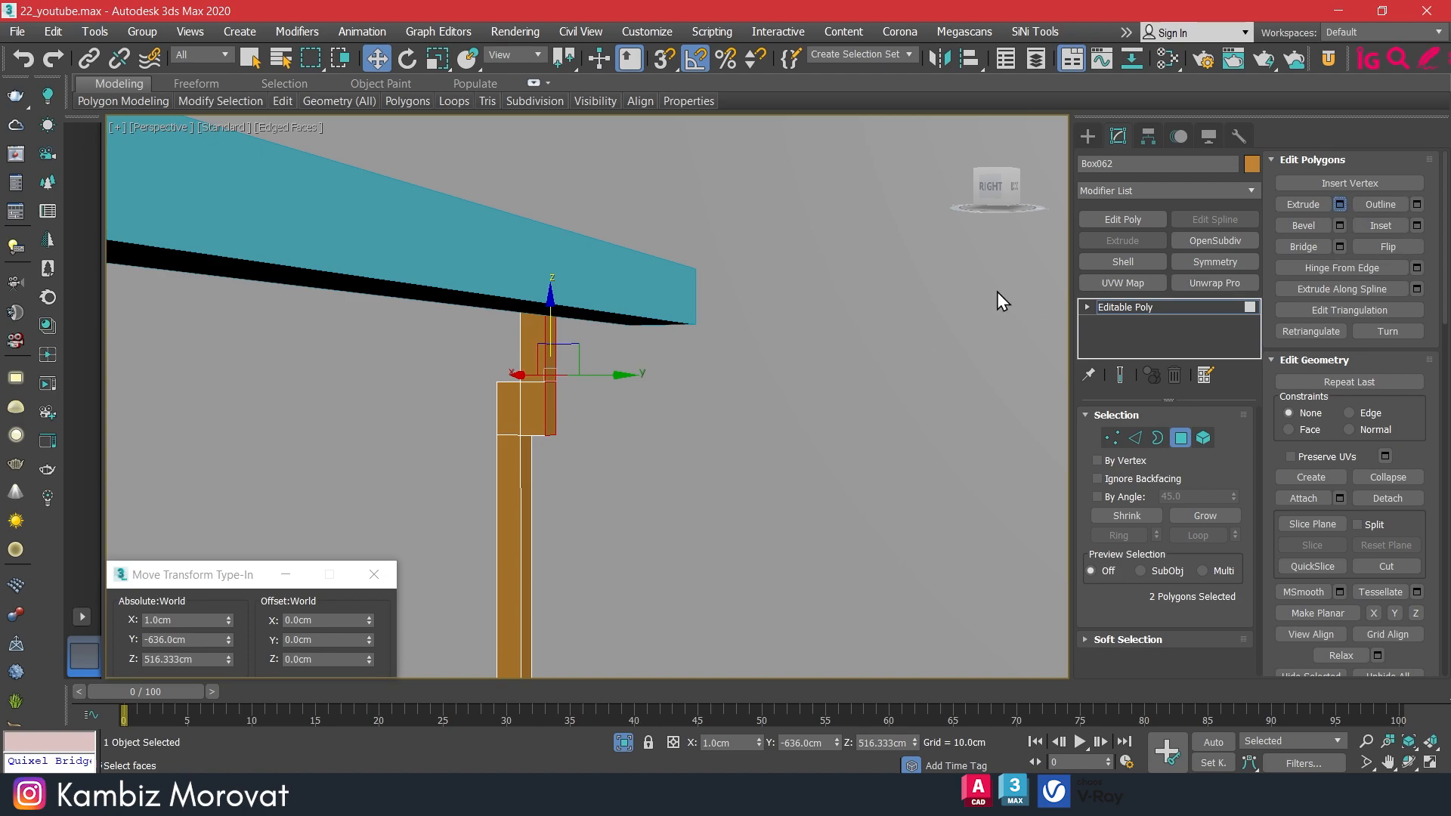
pyautogui.click(595, 464)
pyautogui.keyDown('alt'); pyautogui.moveTo(595, 465); pyautogui.dragTo(622, 444, button='middle'); pyautogui.keyUp('alt')
pyautogui.press('4')
# Extrude the upper rail-side polygon on the post's top bracket by another 2 cm to form the next step.
pyautogui.scroll(-5, 679, 461)
pyautogui.moveTo(690, 453)
pyautogui.mouseDown(button='middle')
pyautogui.moveTo(725, 292)
pyautogui.moveTo(666, 473)
pyautogui.moveTo(648, 444)
pyautogui.moveTo(677, 404)
pyautogui.moveTo(678, 433)
pyautogui.mouseUp(button='middle')
pyautogui.keyDown('alt'); pyautogui.moveTo(657, 303); pyautogui.dragTo(602, 291, button='middle'); pyautogui.keyUp('alt')
pyautogui.scroll(5, 608, 294)
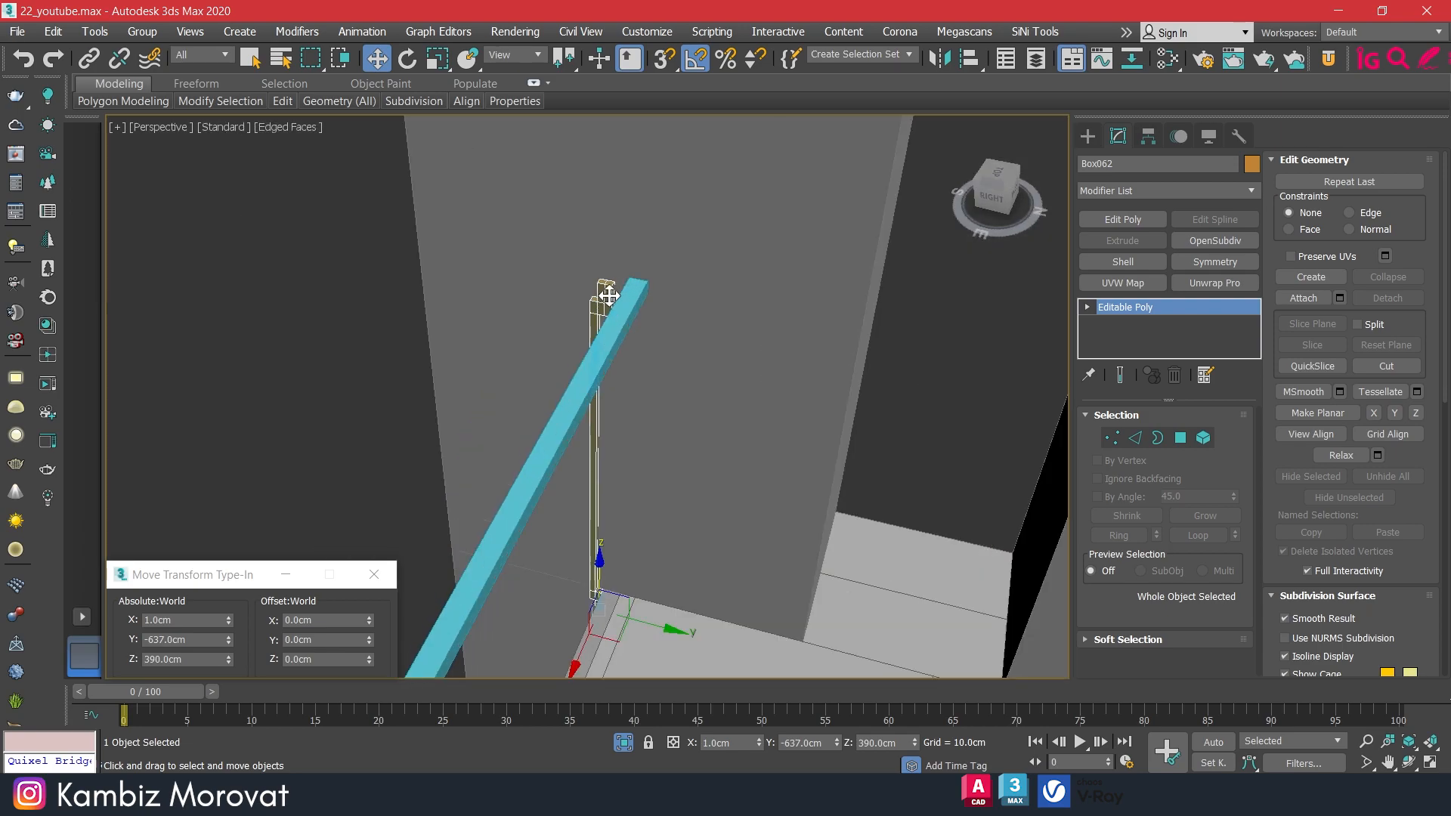
pyautogui.click(1180, 437)
pyautogui.click(611, 294)
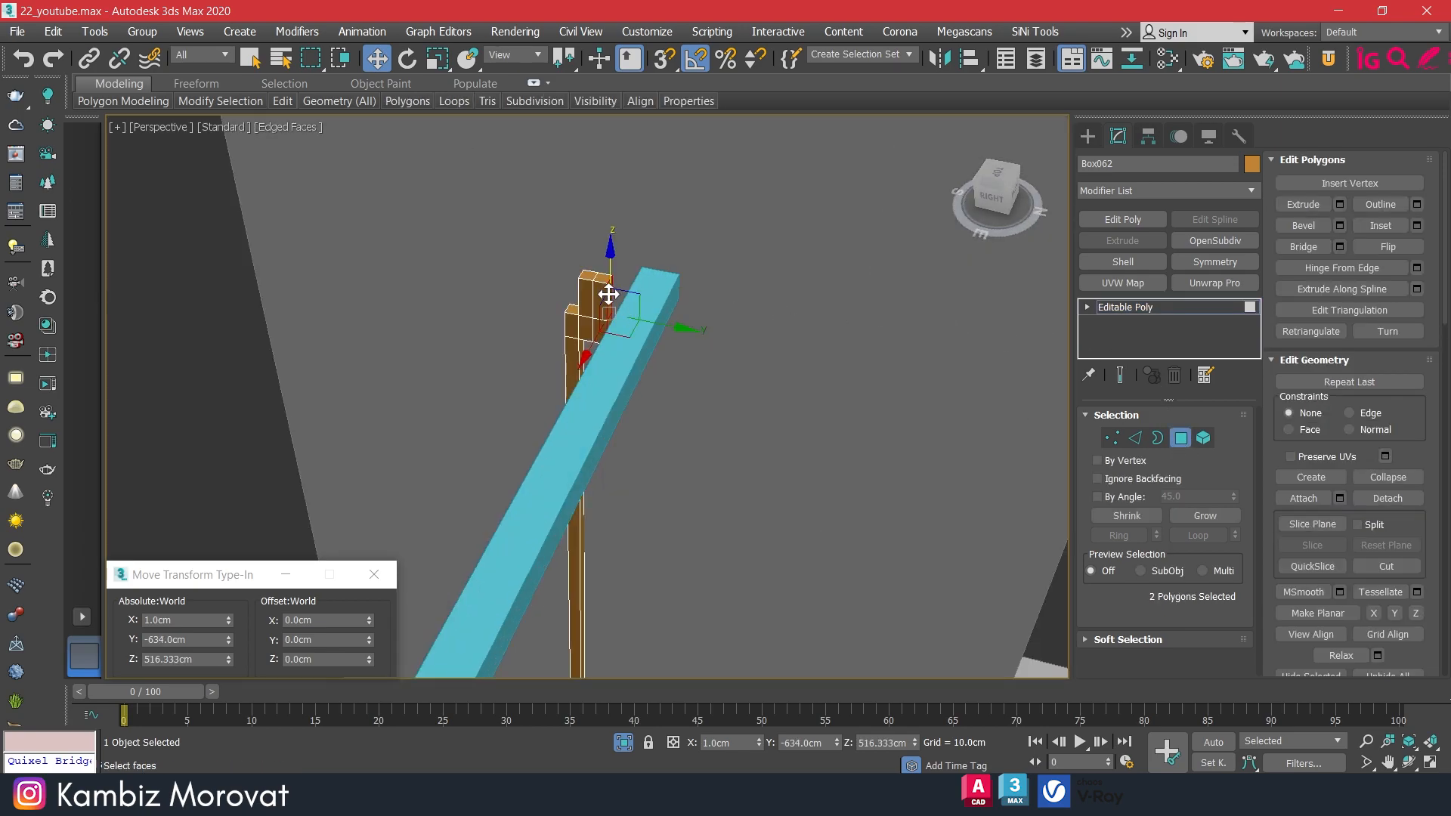
pyautogui.click(611, 293)
pyautogui.scroll(3, 610, 293)
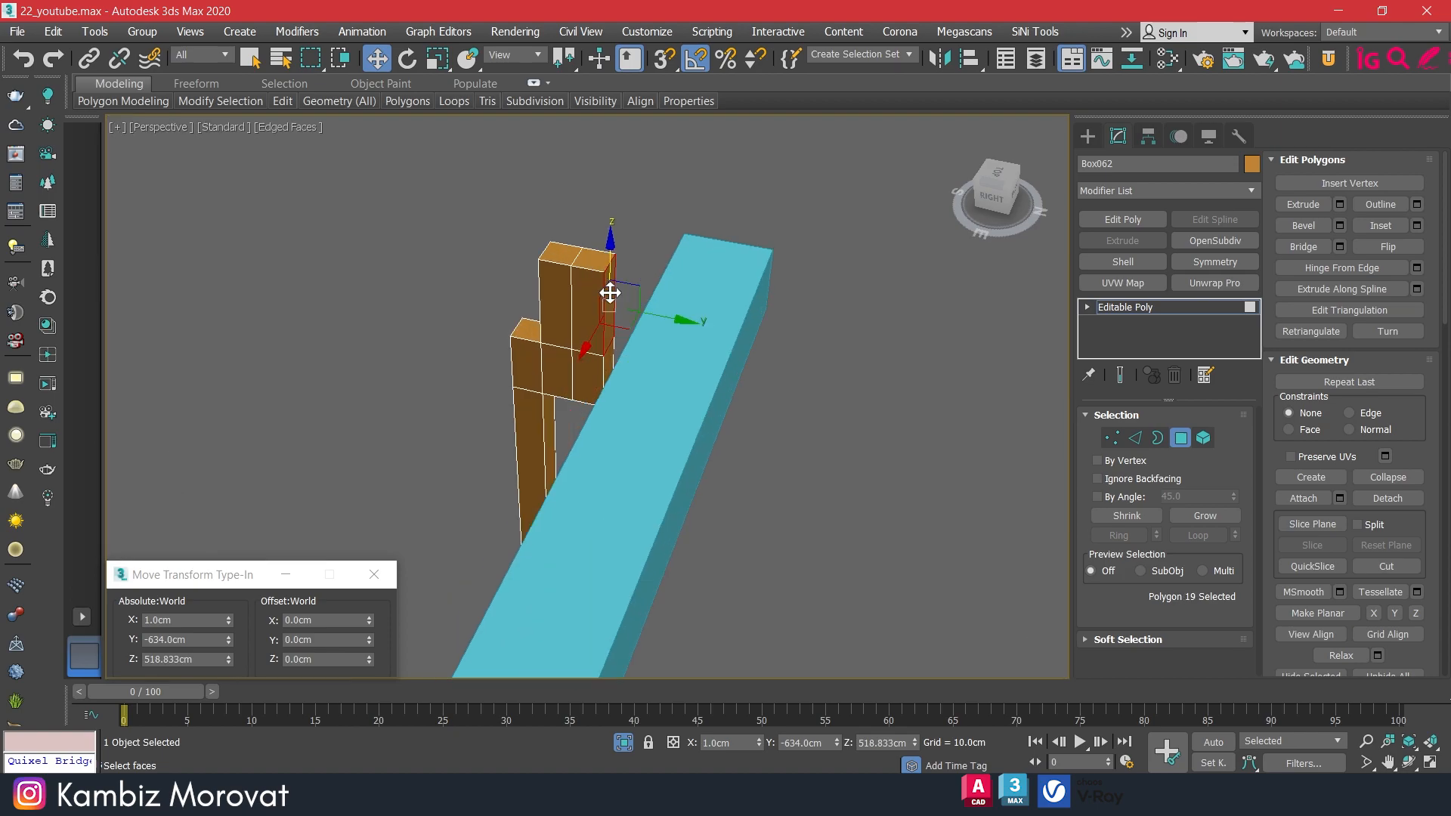
pyautogui.click(1339, 205)
pyautogui.click(597, 461)
pyautogui.keyDown('alt'); pyautogui.moveTo(596, 461); pyautogui.dragTo(971, 415, button='middle'); pyautogui.keyUp('alt')
pyautogui.click(1179, 437)
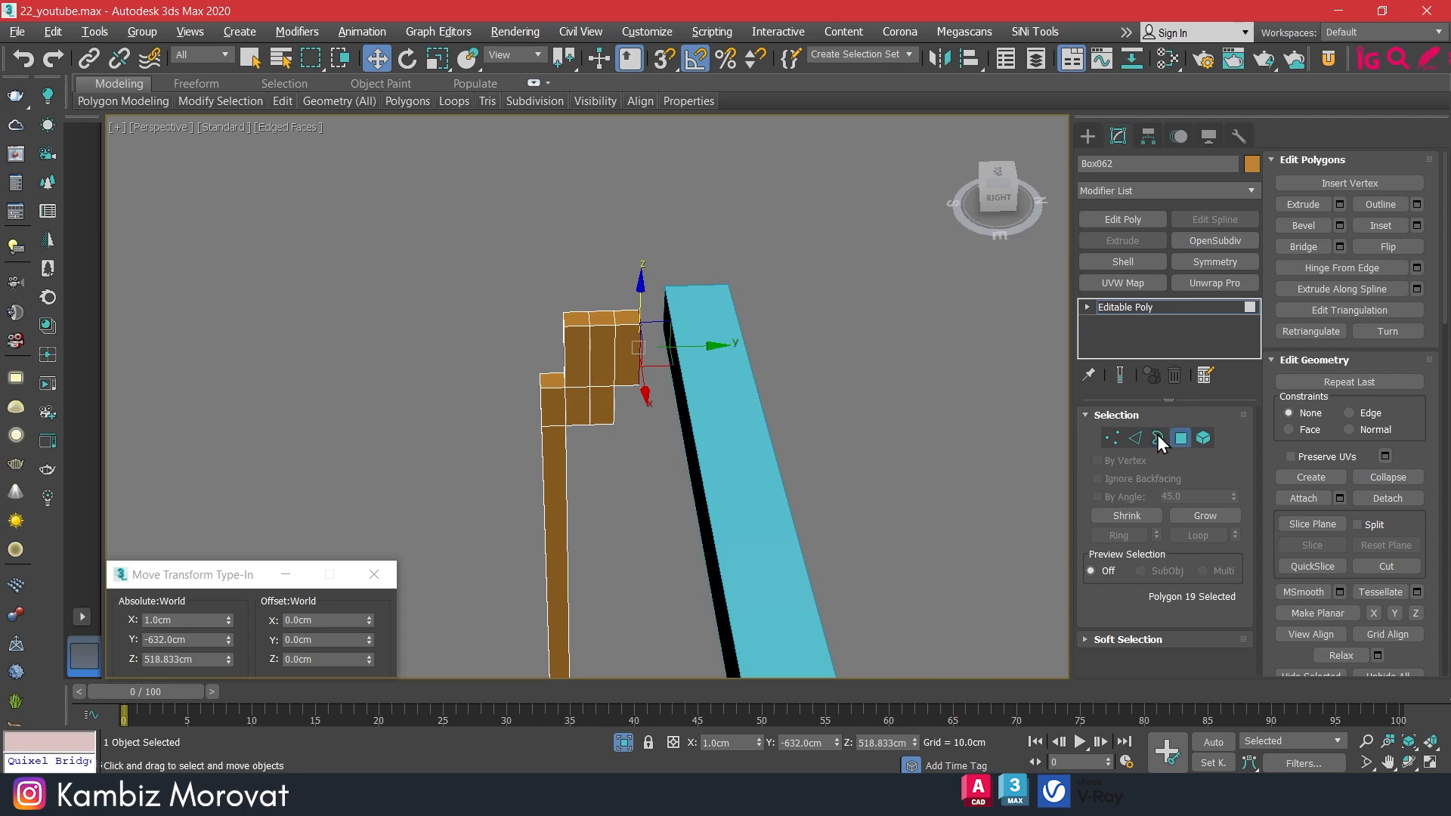
# Select the handrail and, with snapping on, move it in Y until its side meets the bracket's end face.
pyautogui.click(688, 360)
pyautogui.scroll(-8, 698, 362)
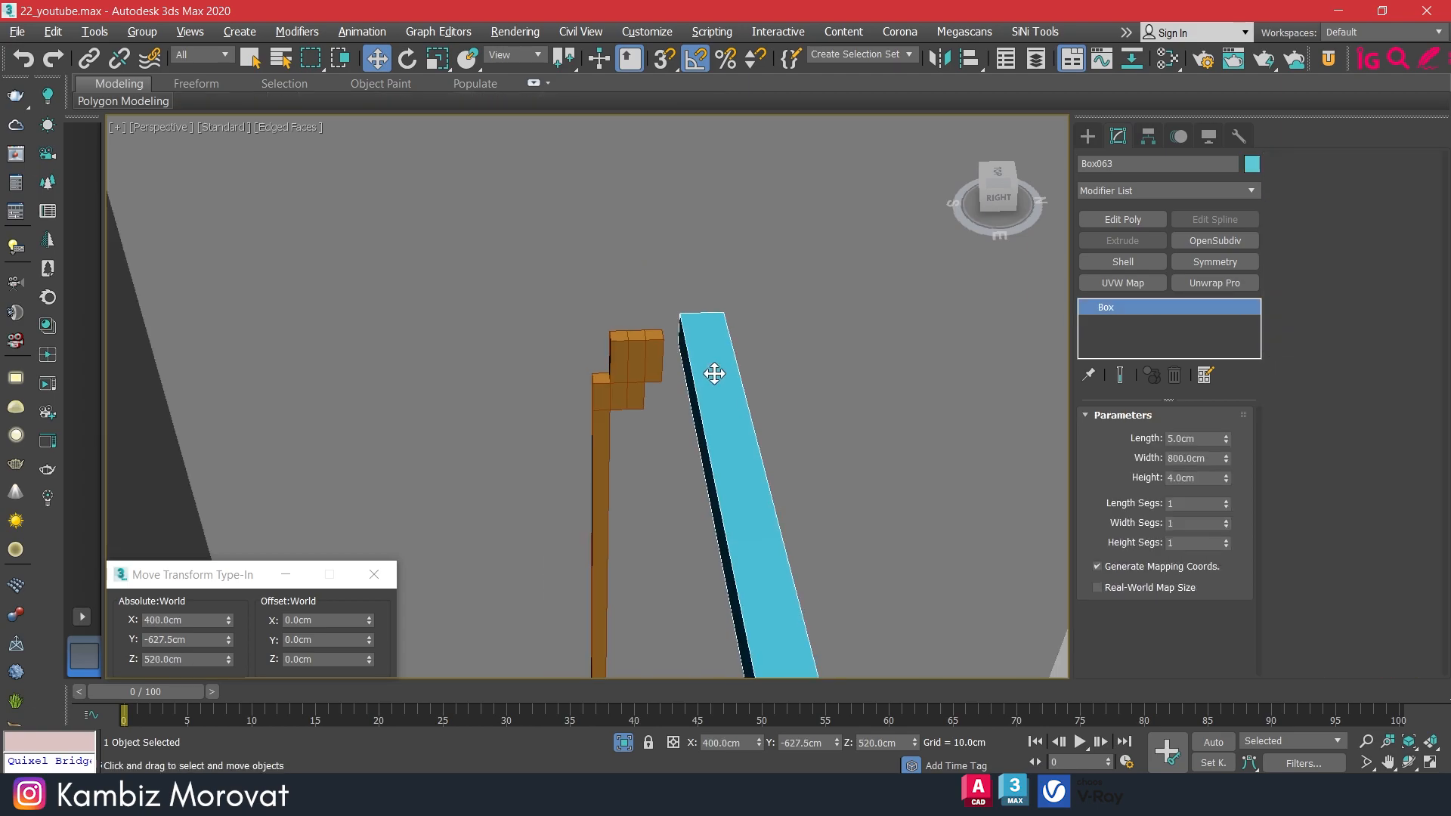
pyautogui.moveTo(706, 347); pyautogui.dragTo(667, 267, button='middle')
pyautogui.keyDown('alt'); pyautogui.moveTo(622, 352); pyautogui.dragTo(703, 369, button='middle'); pyautogui.keyUp('alt')
pyautogui.scroll(-5, 576, 406)
pyautogui.moveTo(649, 471); pyautogui.dragTo(698, 393, button='middle')
pyautogui.scroll(12, 597, 340)
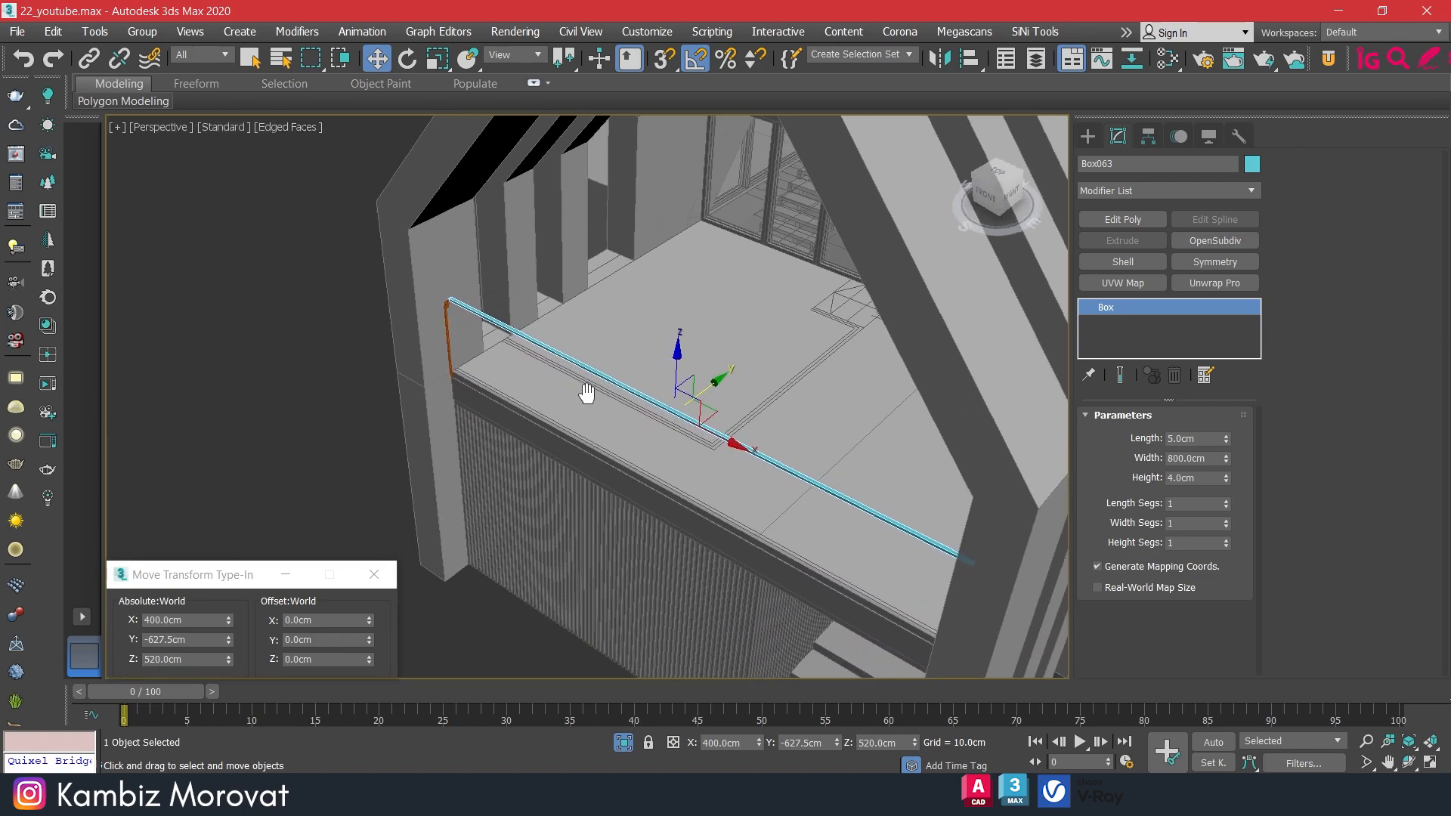
pyautogui.press('s')
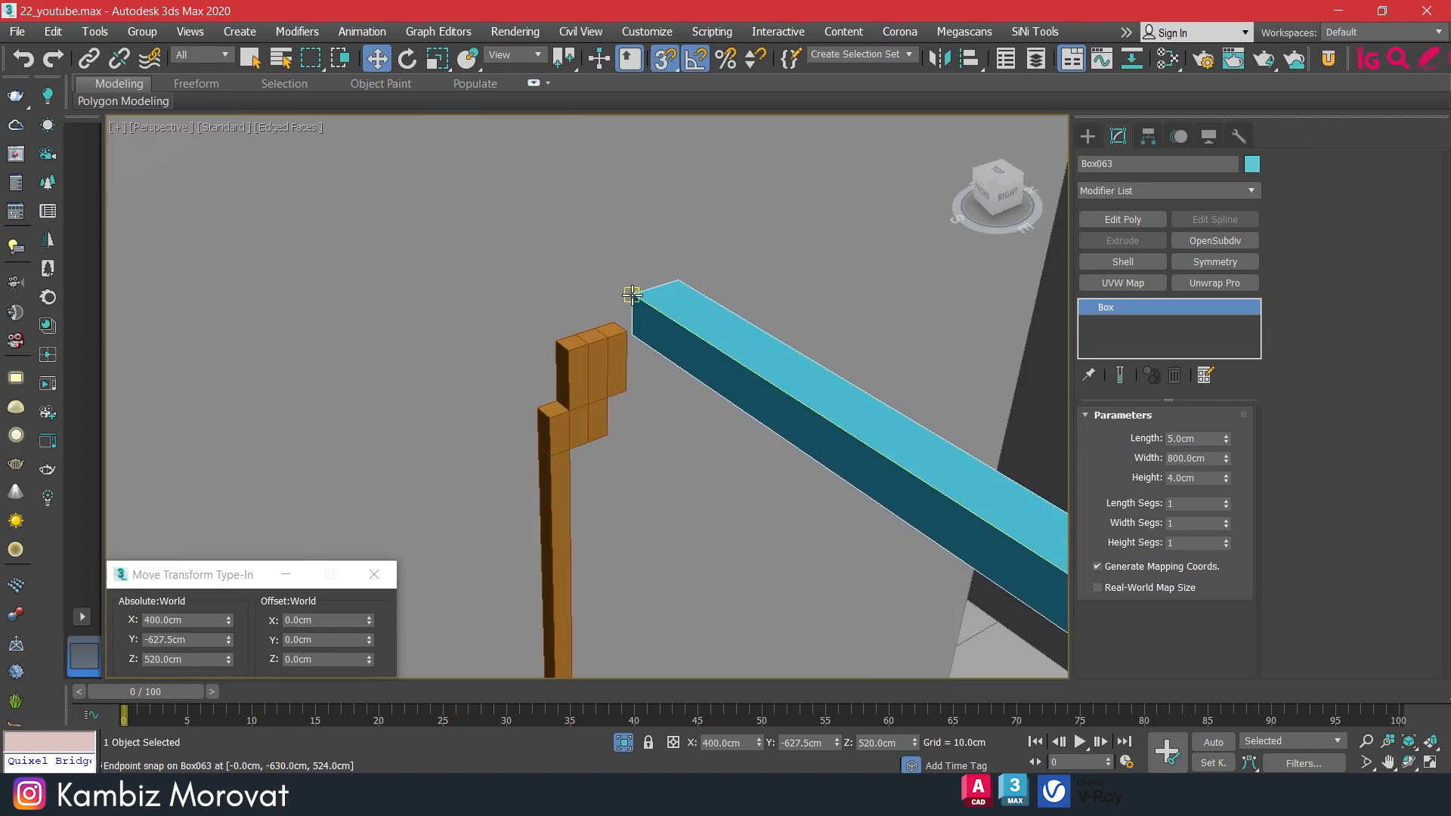
pyautogui.moveTo(633, 294); pyautogui.dragTo(624, 332)
pyautogui.scroll(-10, 627, 336)
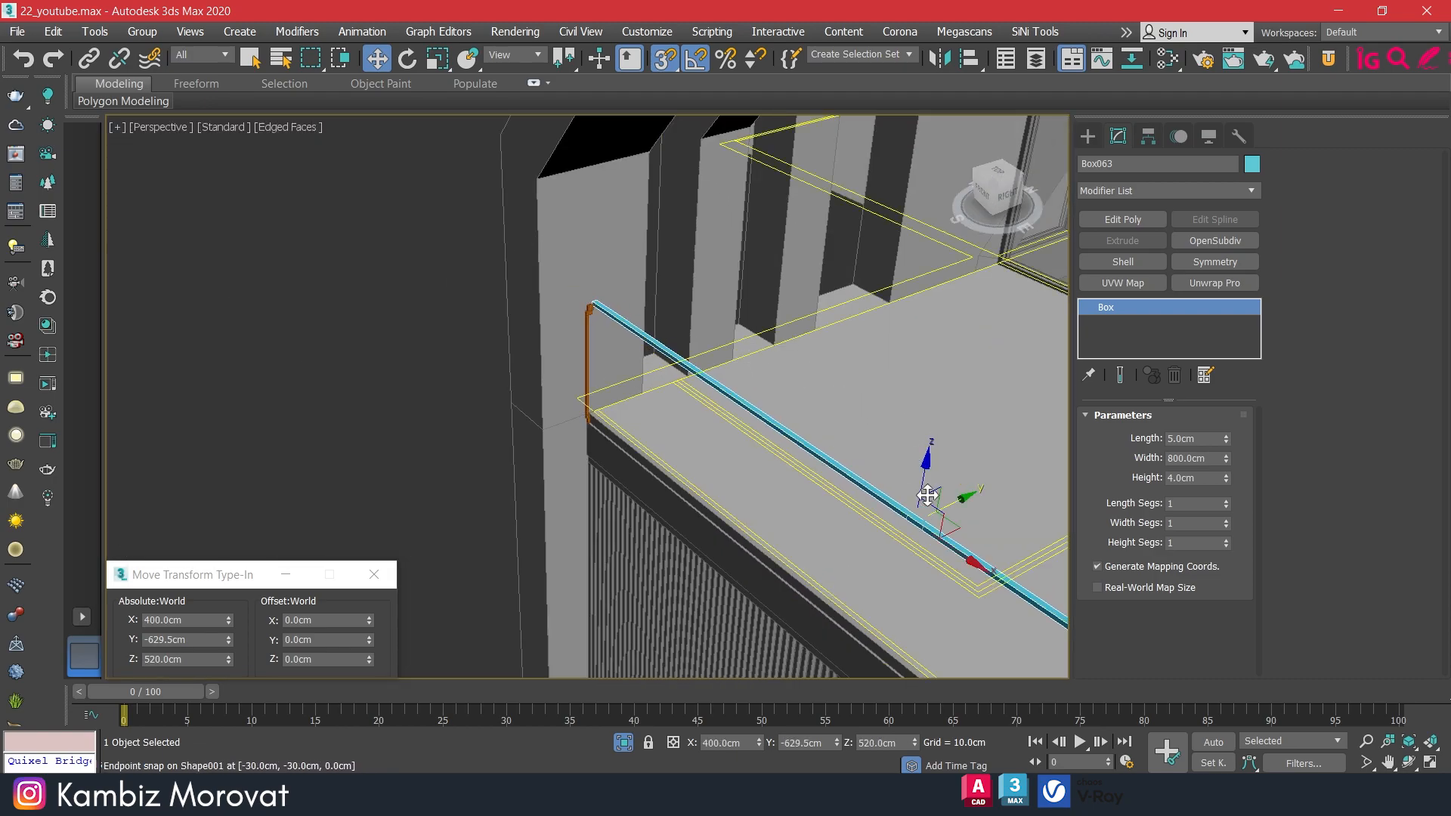
# Select the vertices of the post's upper bracket and raise them with vertex snap until its top is level with the handrail's top.
pyautogui.click(877, 349)
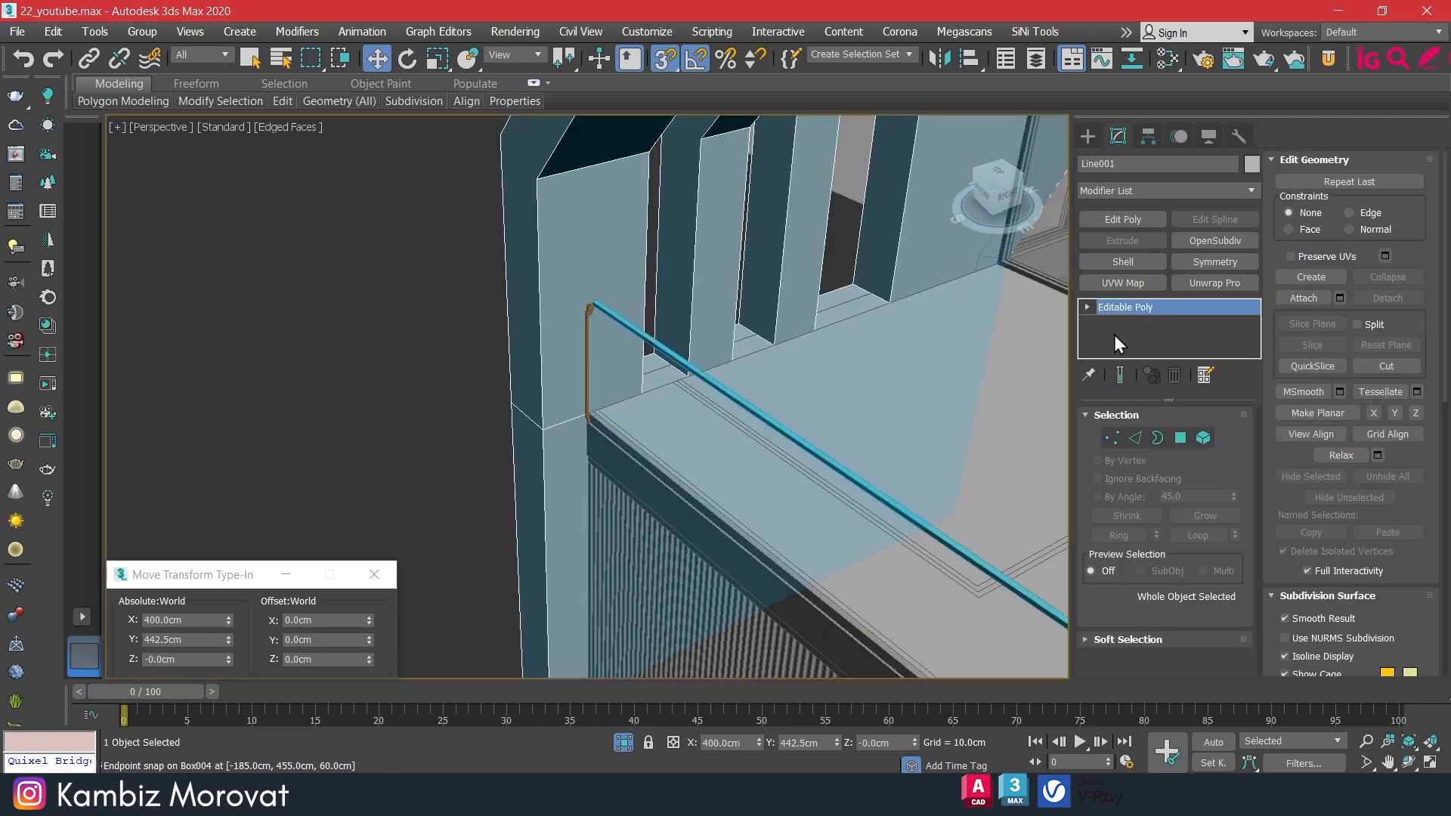
pyautogui.click(586, 347)
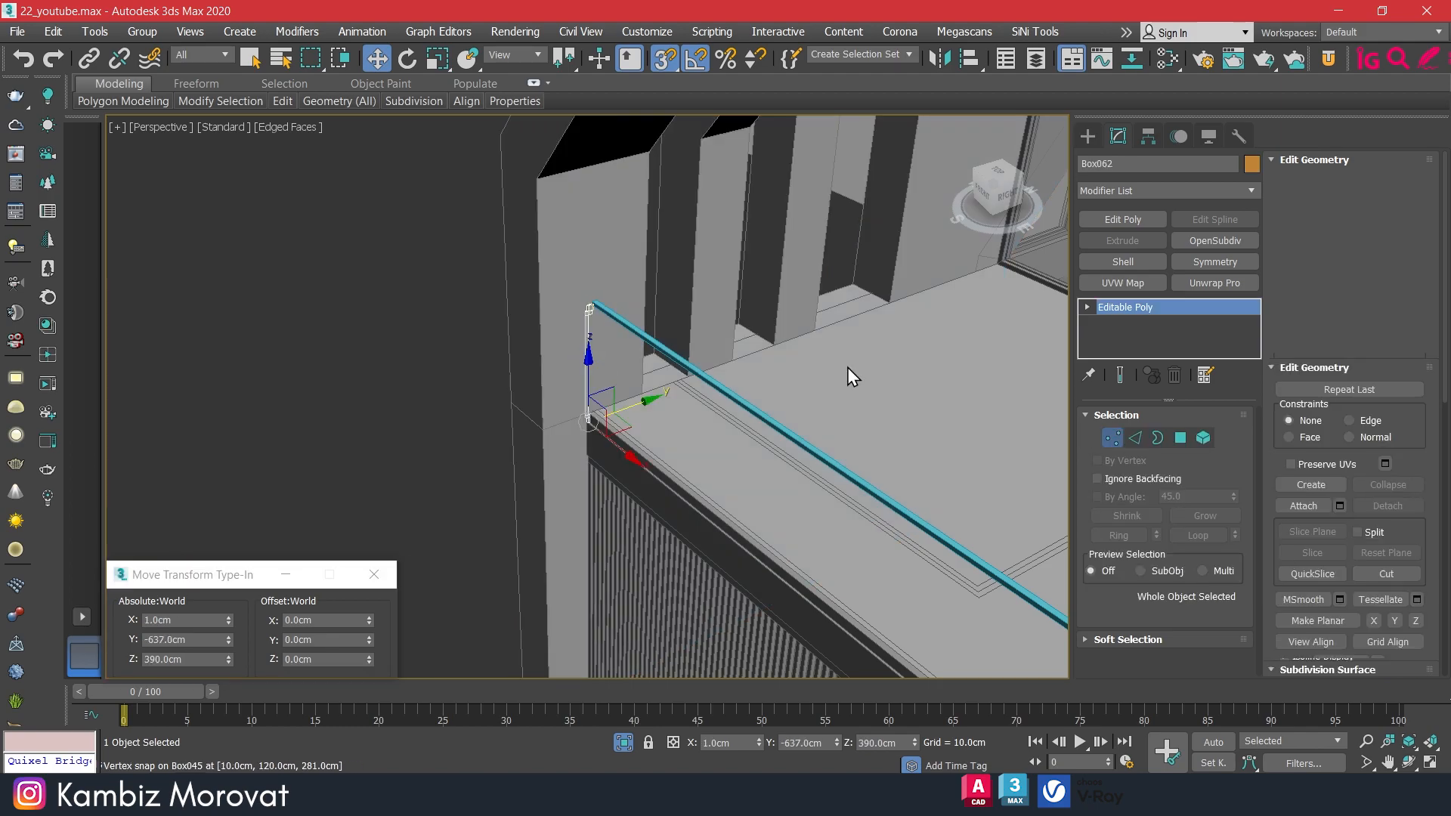
pyautogui.press('1')
pyautogui.scroll(5, 594, 304)
pyautogui.moveTo(648, 379); pyautogui.dragTo(649, 378)
pyautogui.scroll(3, 586, 281)
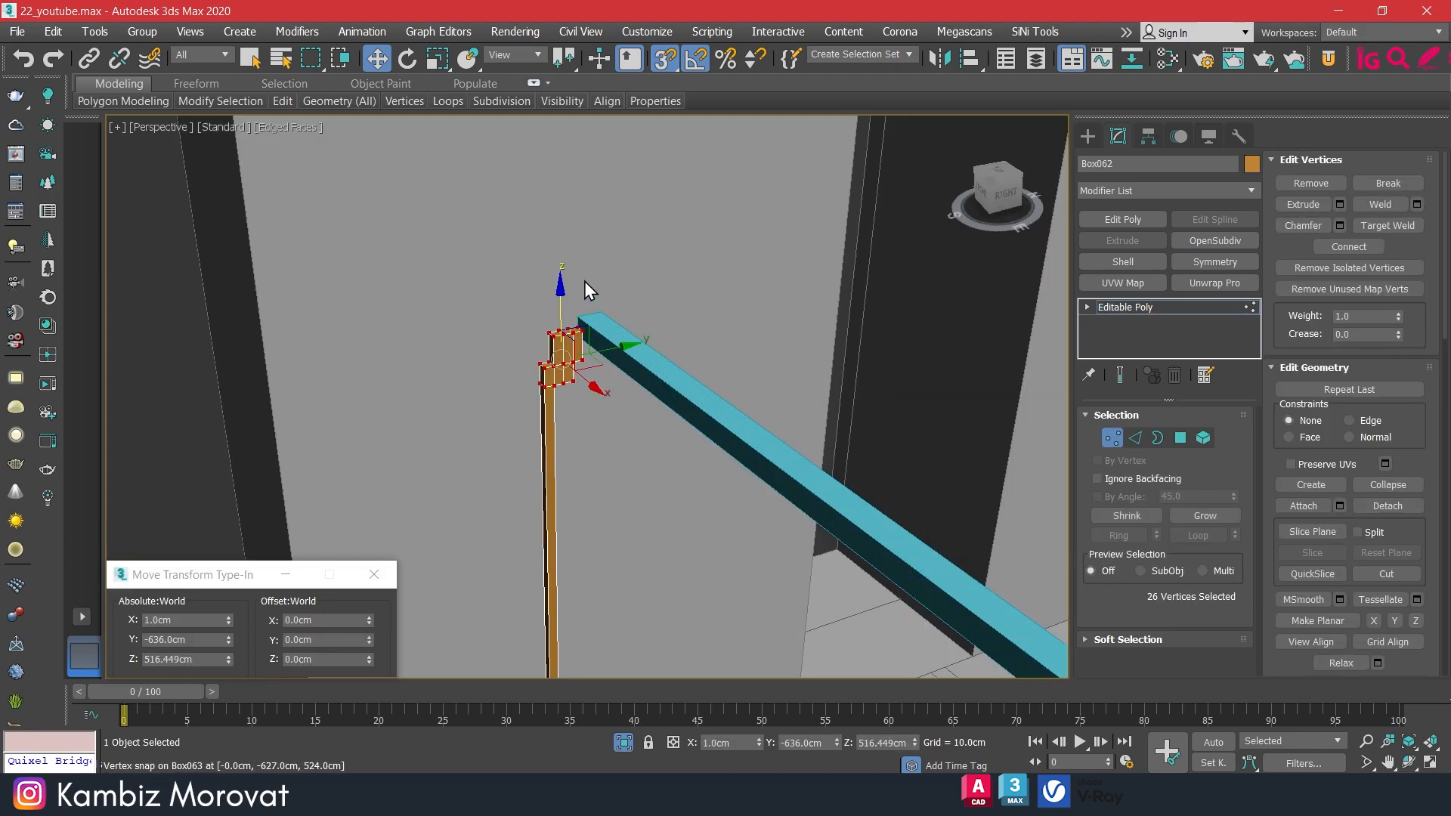
pyautogui.scroll(4, 569, 325)
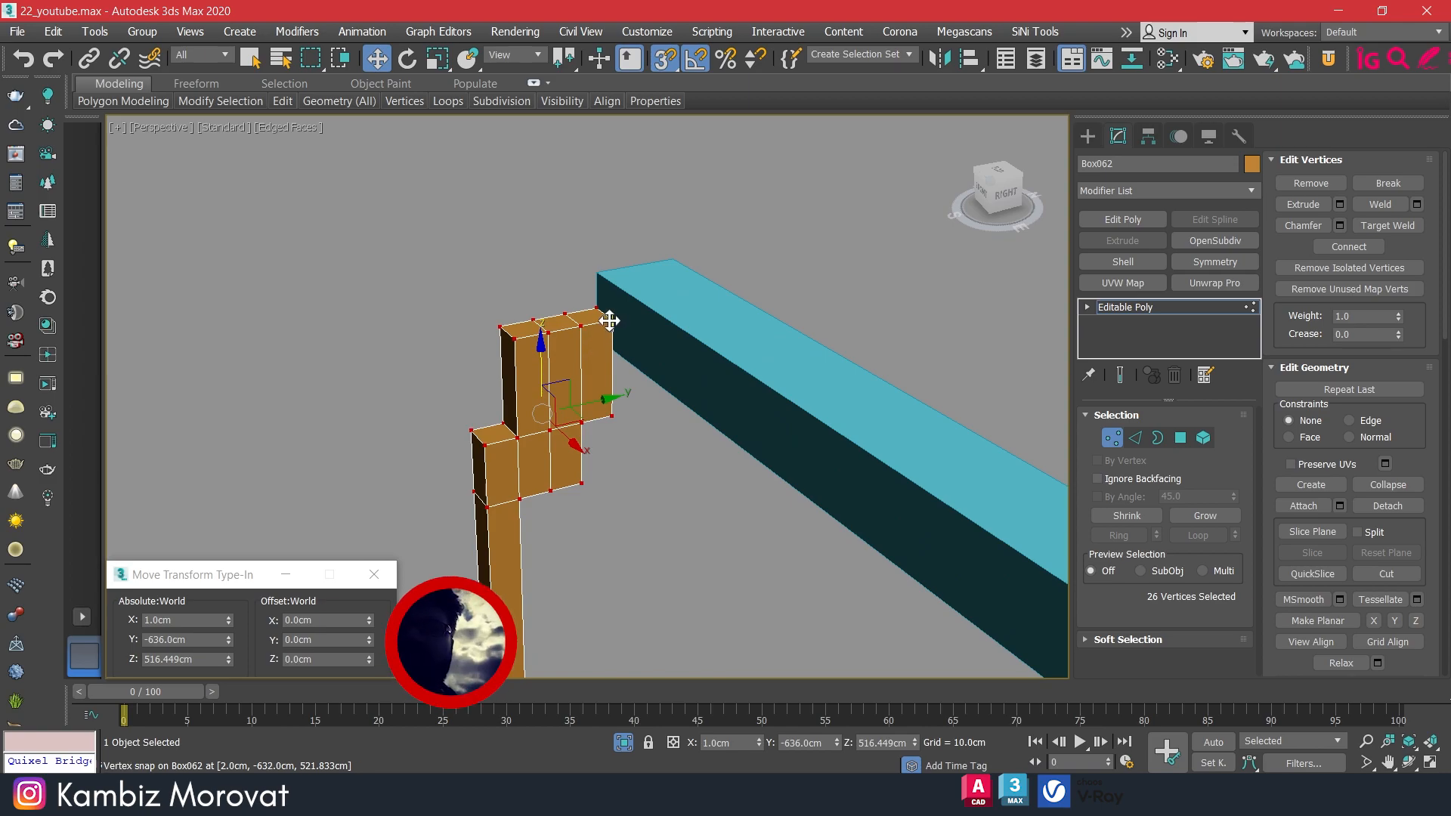
pyautogui.moveTo(612, 319); pyautogui.dragTo(601, 279)
pyautogui.scroll(-4, 632, 302)
pyautogui.keyDown('alt'); pyautogui.moveTo(631, 301); pyautogui.dragTo(660, 288, button='middle'); pyautogui.keyUp('alt')
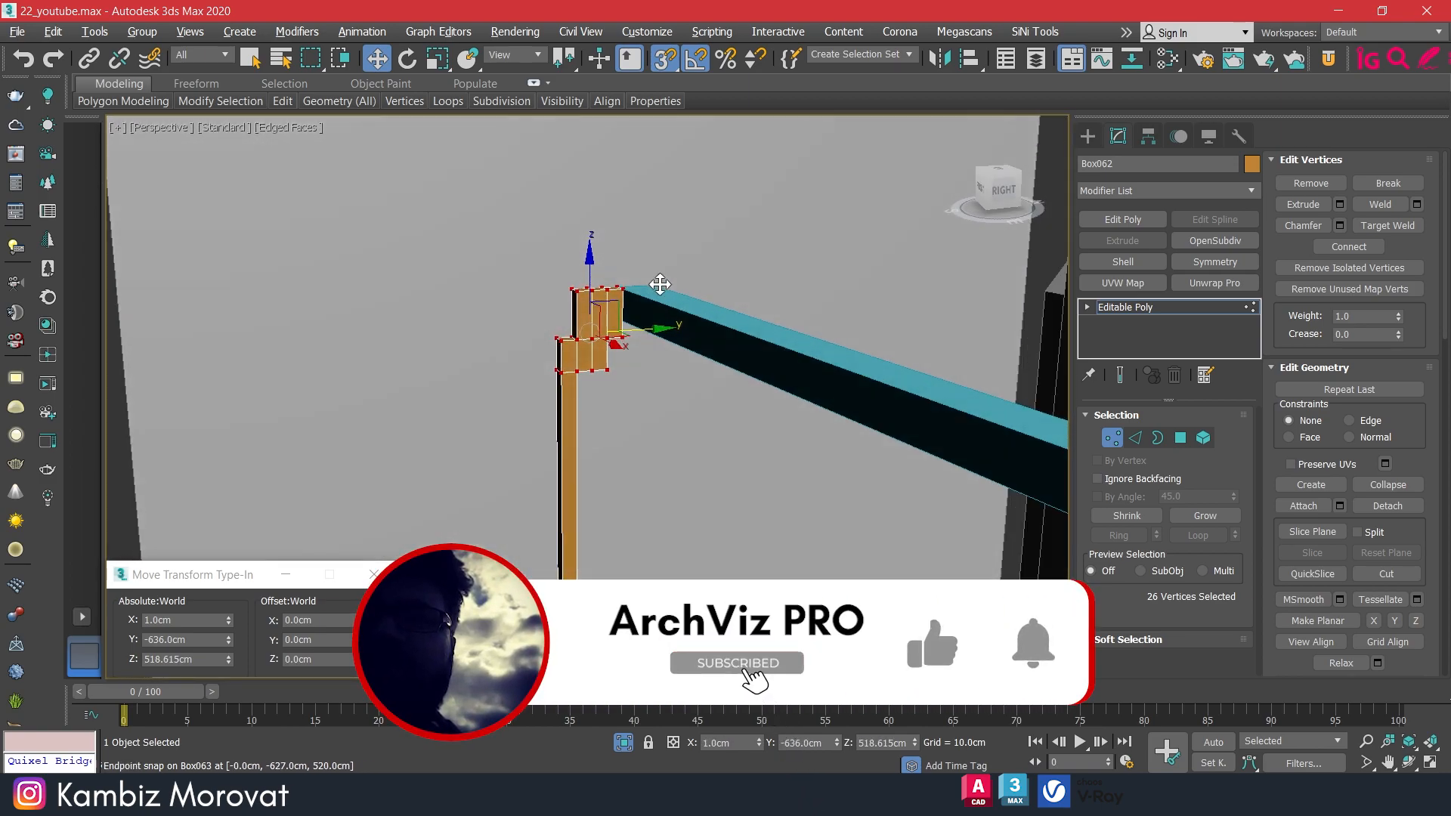
pyautogui.click(1112, 438)
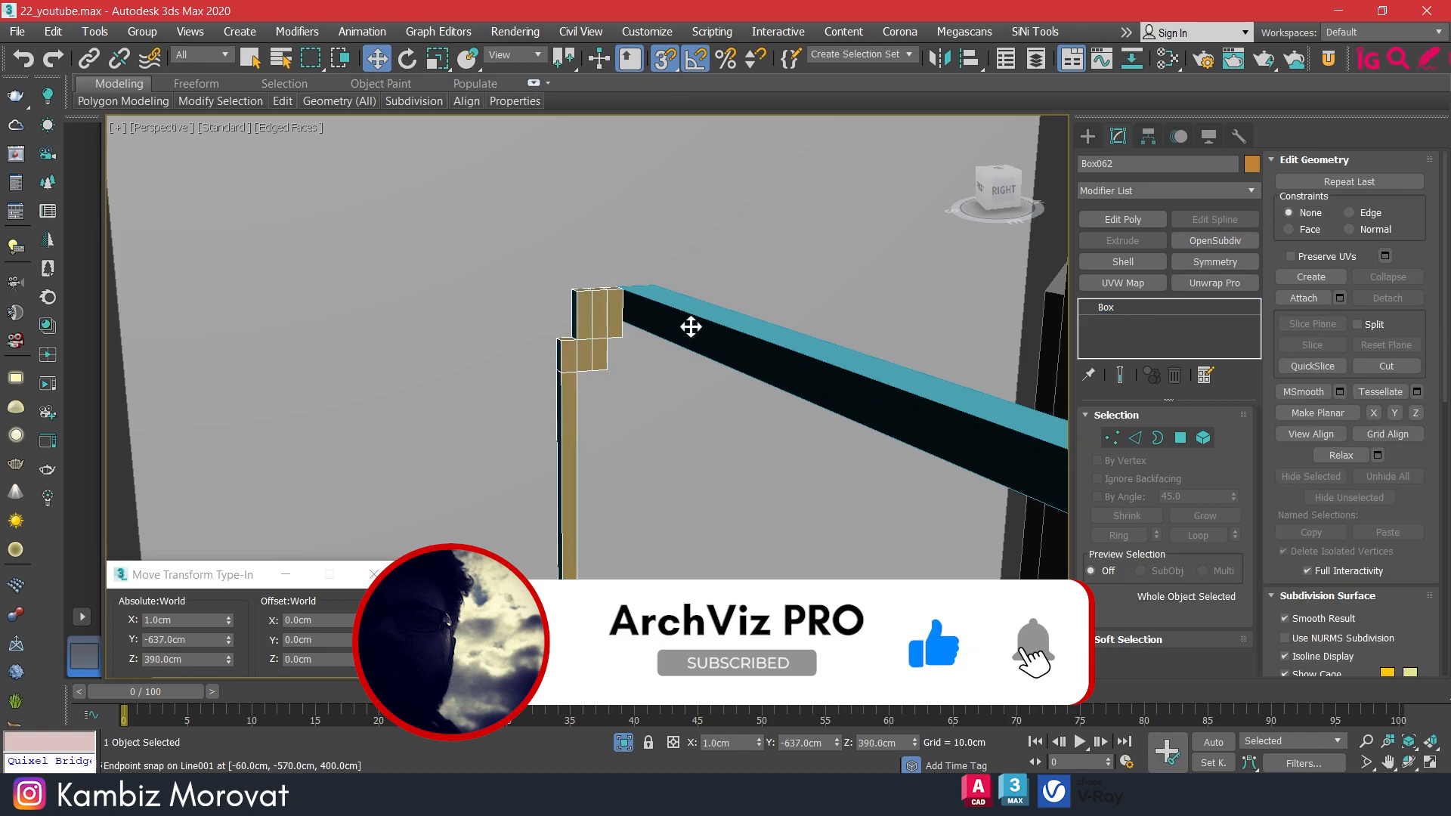
# Set the handrail box's length to 4 cm and its height to 8 cm.
pyautogui.click(690, 325)
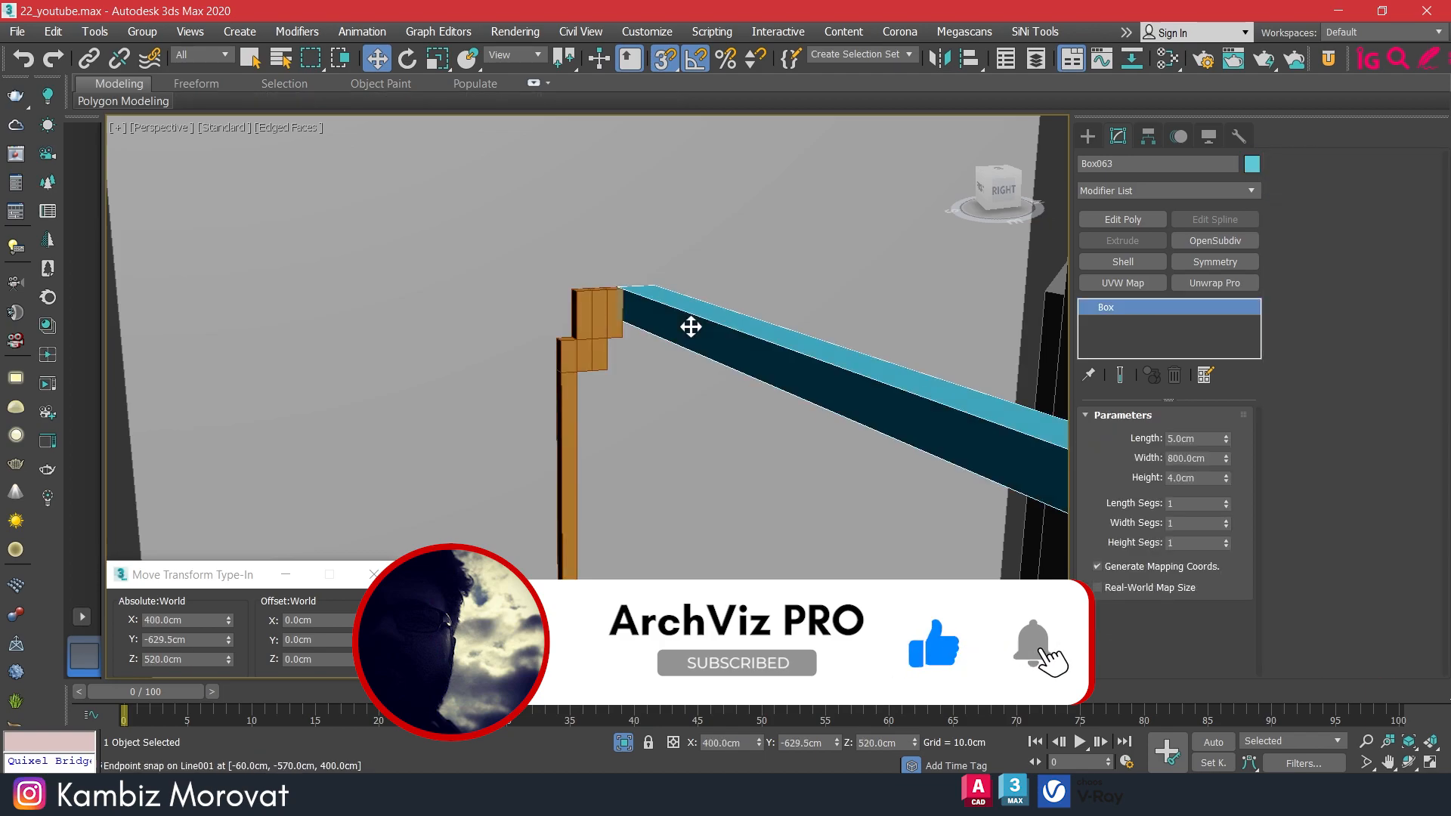
pyautogui.moveTo(1226, 441); pyautogui.dragTo(1221, 459)
pyautogui.doubleClick(1207, 440)
pyautogui.press('Return')
pyautogui.moveTo(1225, 477); pyautogui.dragTo(1209, 459)
pyautogui.doubleClick(1204, 479)
pyautogui.write('8')
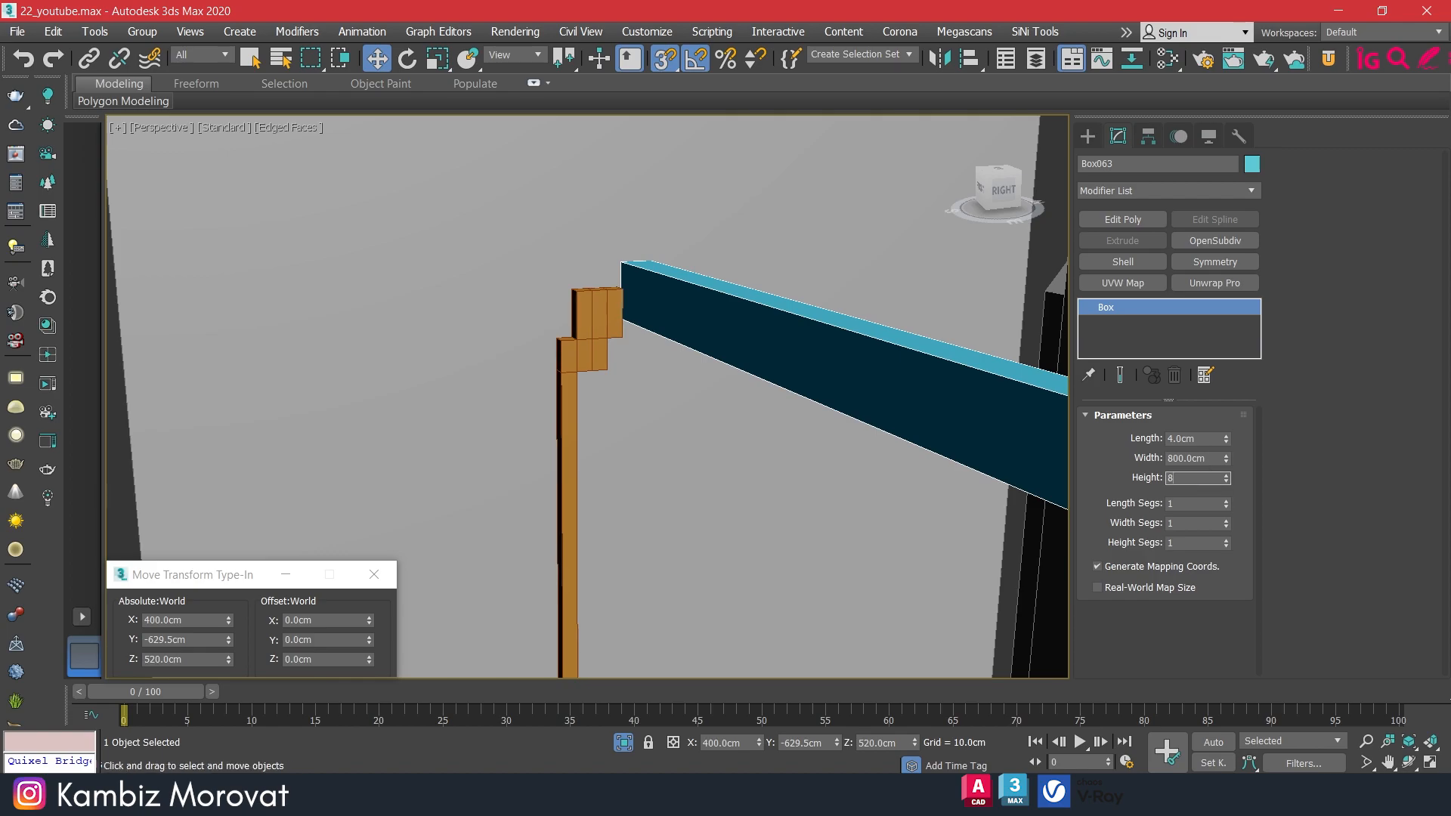
pyautogui.press('Return')
# Snap the handrail against the bracket's end face and lower it until its top is level with the bracket's top.
pyautogui.scroll(-5, 794, 340)
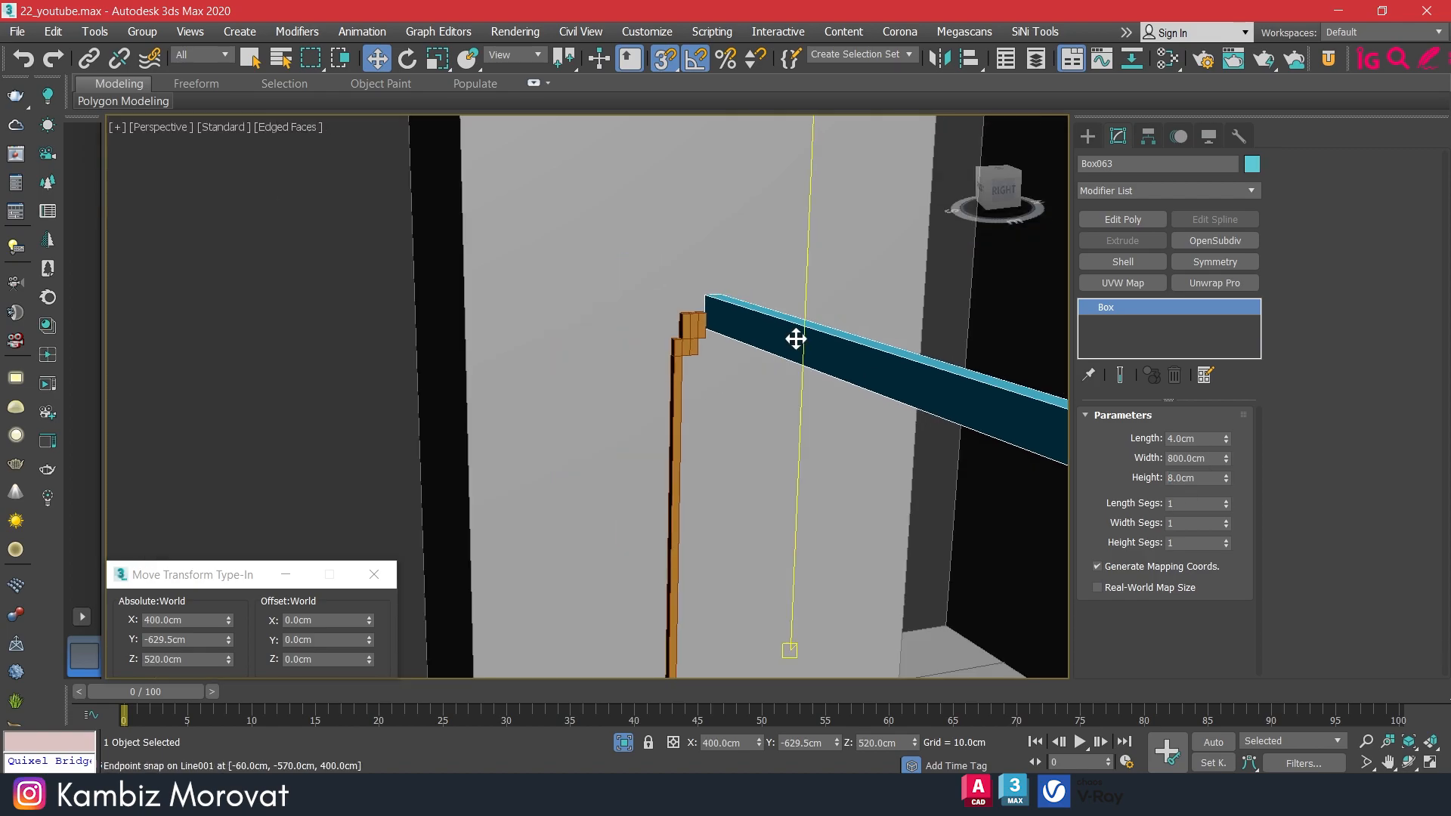
pyautogui.scroll(-3, 672, 299)
pyautogui.scroll(-1, 939, 401)
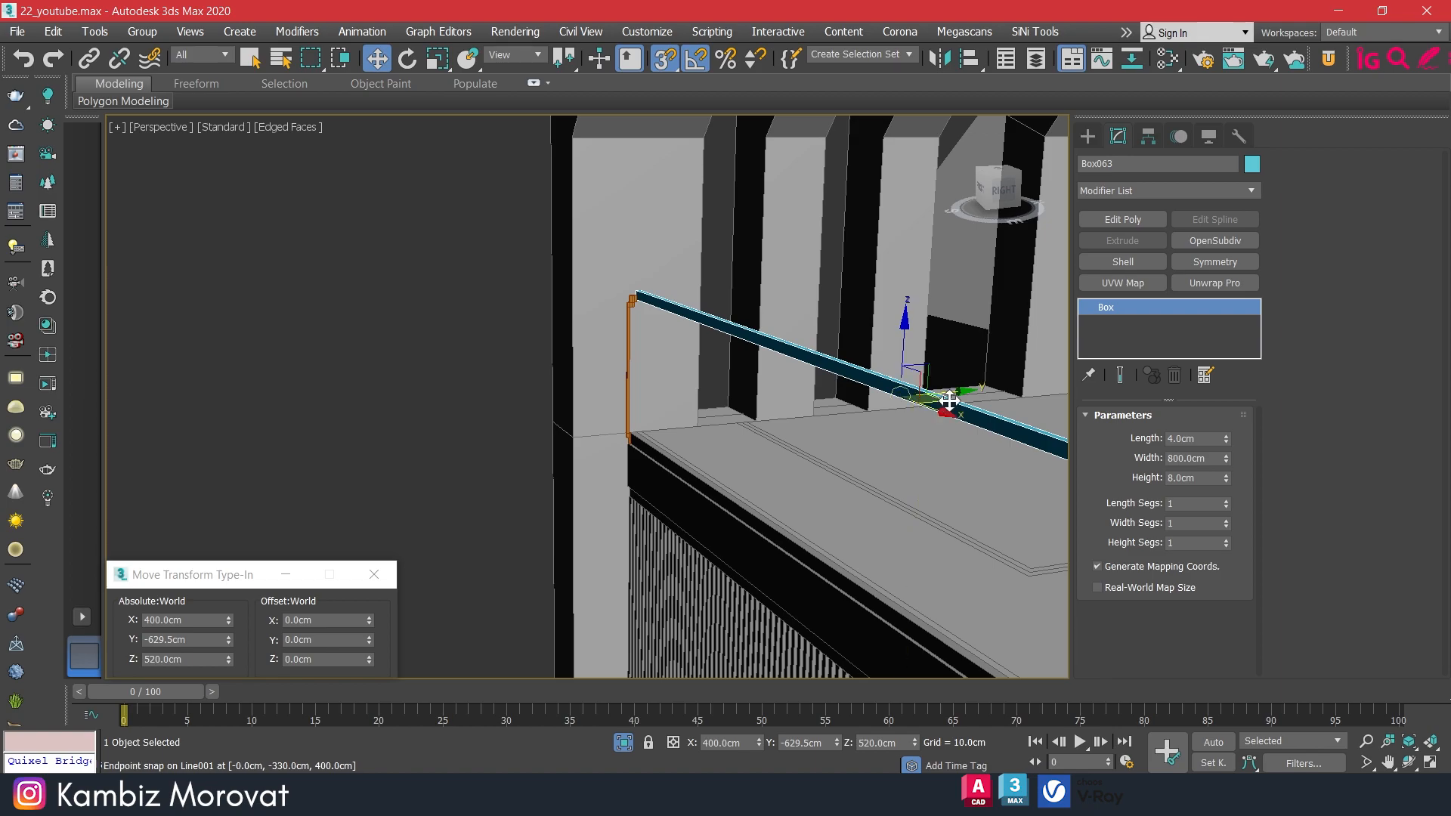
pyautogui.scroll(10, 632, 298)
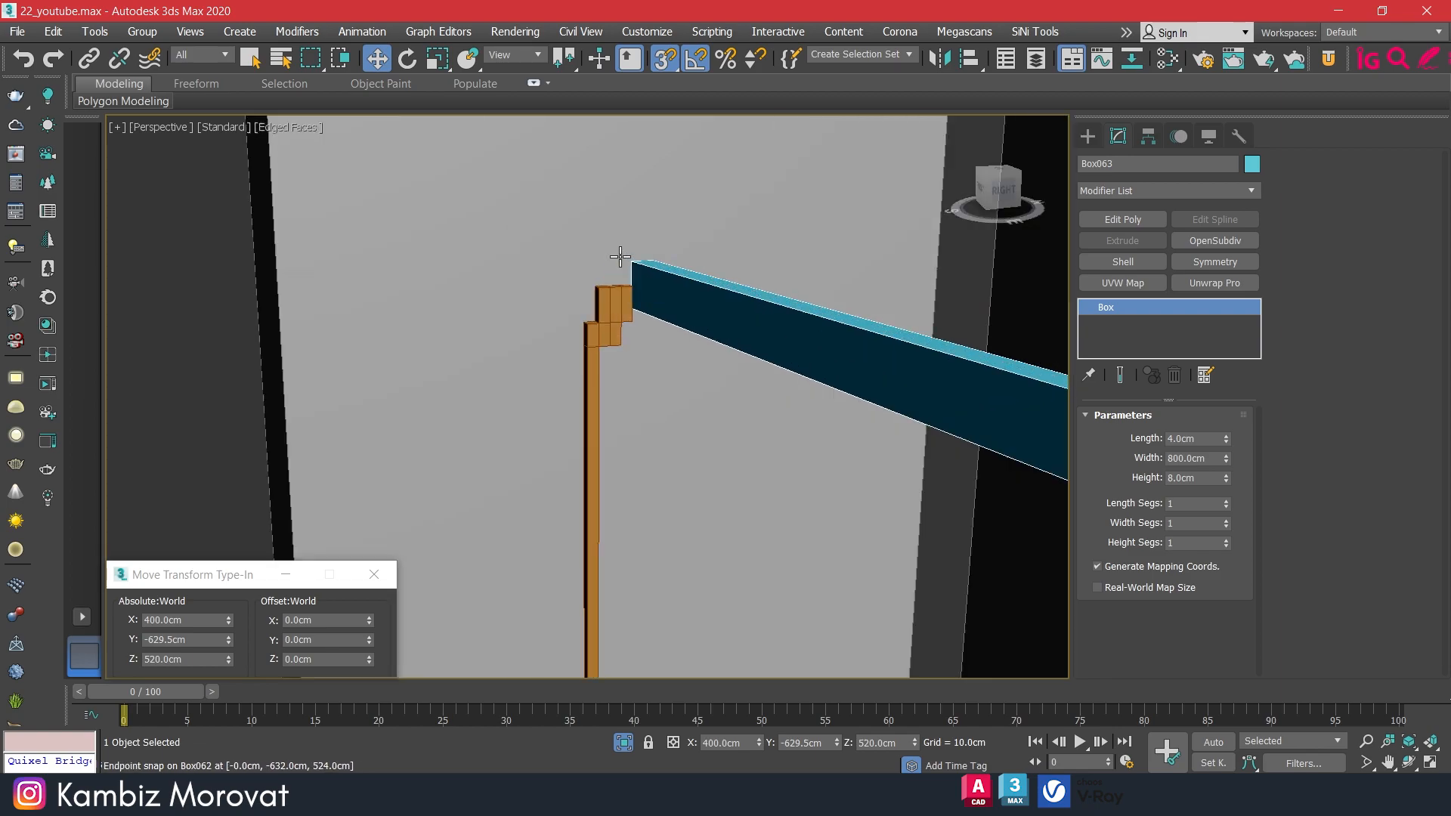
pyautogui.moveTo(648, 267); pyautogui.dragTo(650, 351)
pyautogui.scroll(-8, 692, 368)
pyautogui.moveTo(756, 372)
pyautogui.mouseDown(button='middle')
pyautogui.moveTo(818, 386)
pyautogui.moveTo(746, 370)
pyautogui.mouseUp(button='middle')
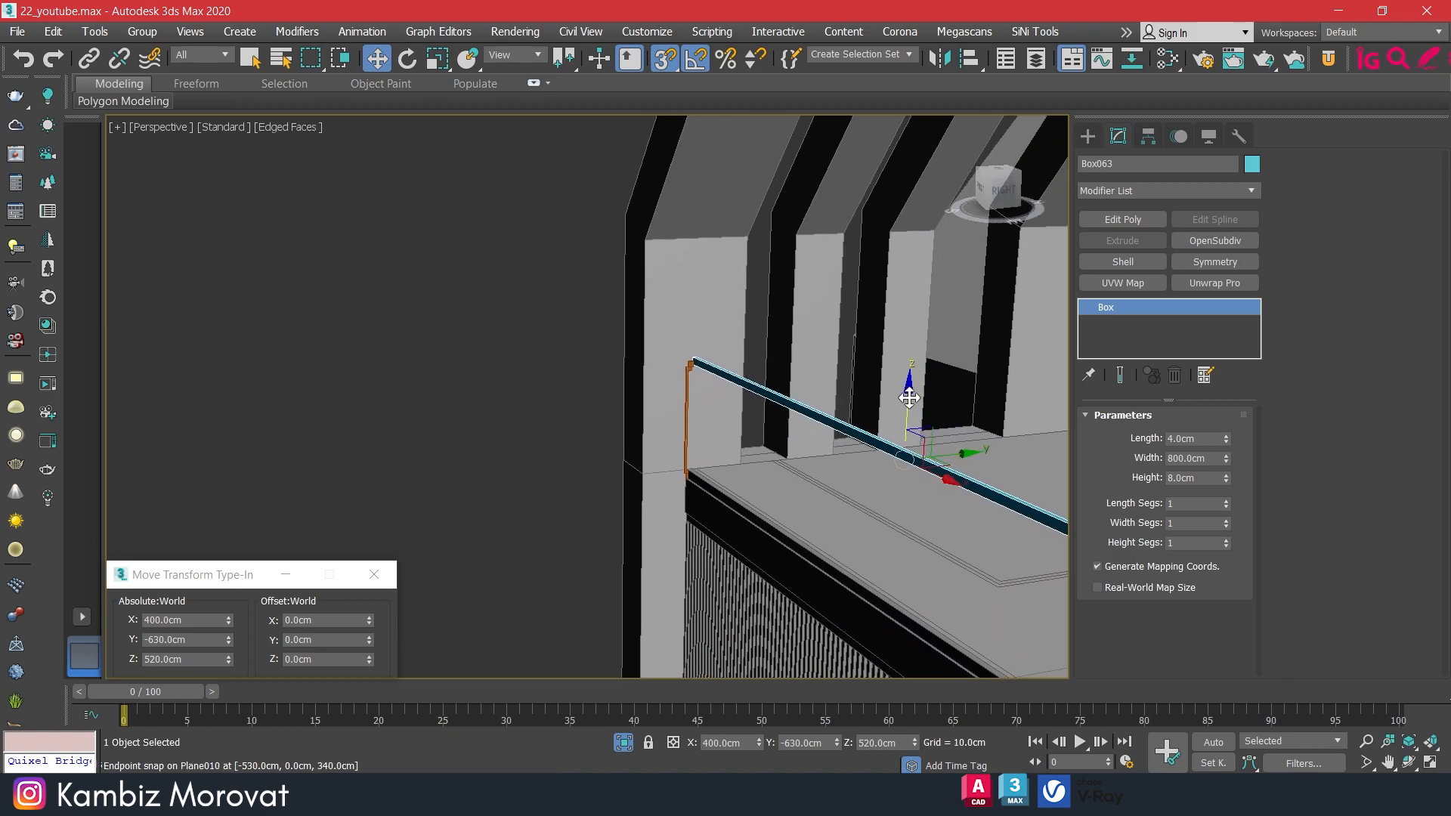
pyautogui.scroll(8, 696, 365)
pyautogui.scroll(6, 695, 365)
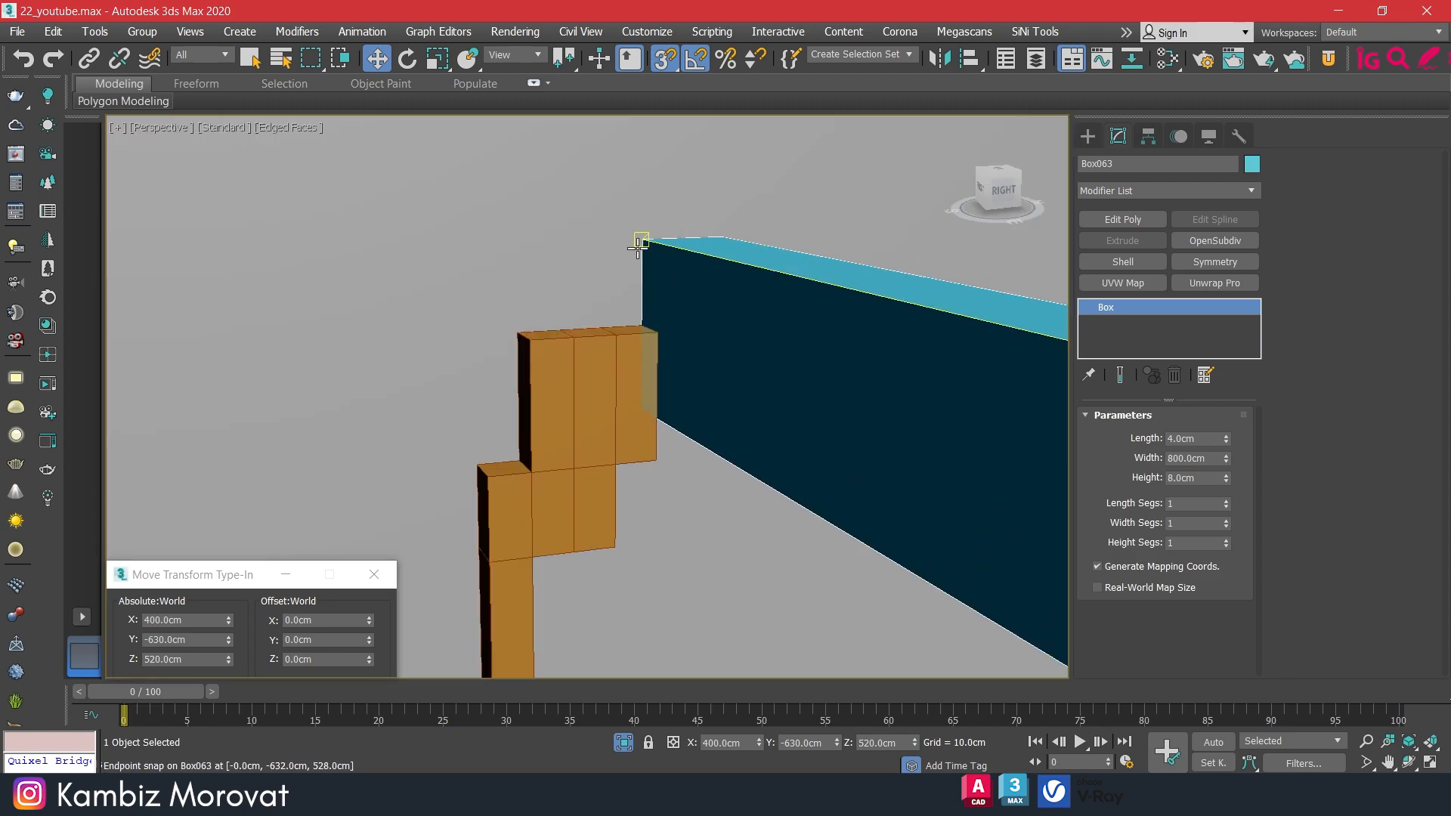
pyautogui.moveTo(642, 242); pyautogui.dragTo(658, 339)
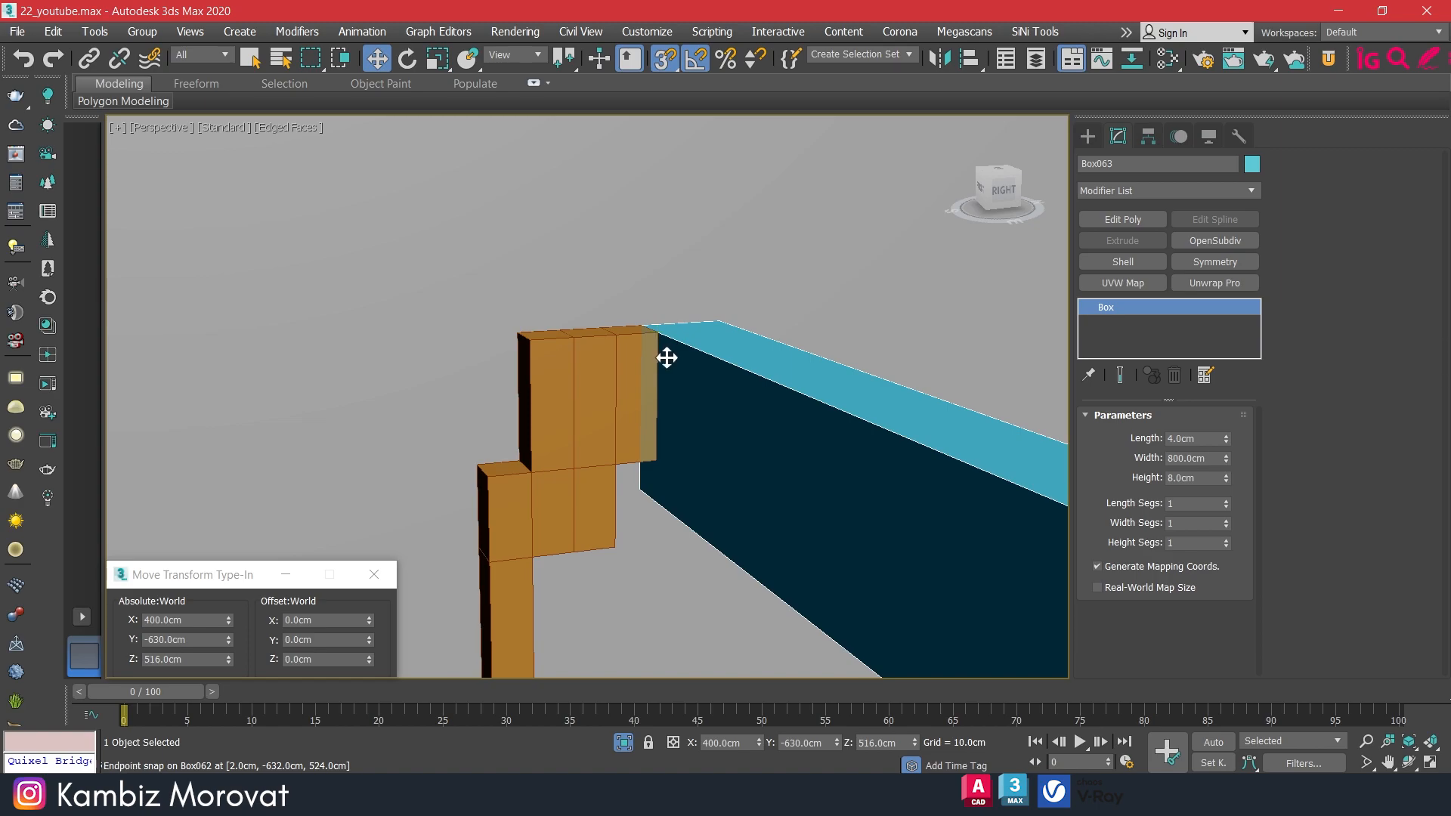
# Raise the handrail by 1 cm in Z with an exact offset.
pyautogui.scroll(-4, 667, 359)
pyautogui.scroll(-3, 668, 360)
pyautogui.keyDown('alt'); pyautogui.moveTo(696, 379); pyautogui.dragTo(645, 343, button='middle'); pyautogui.keyUp('alt')
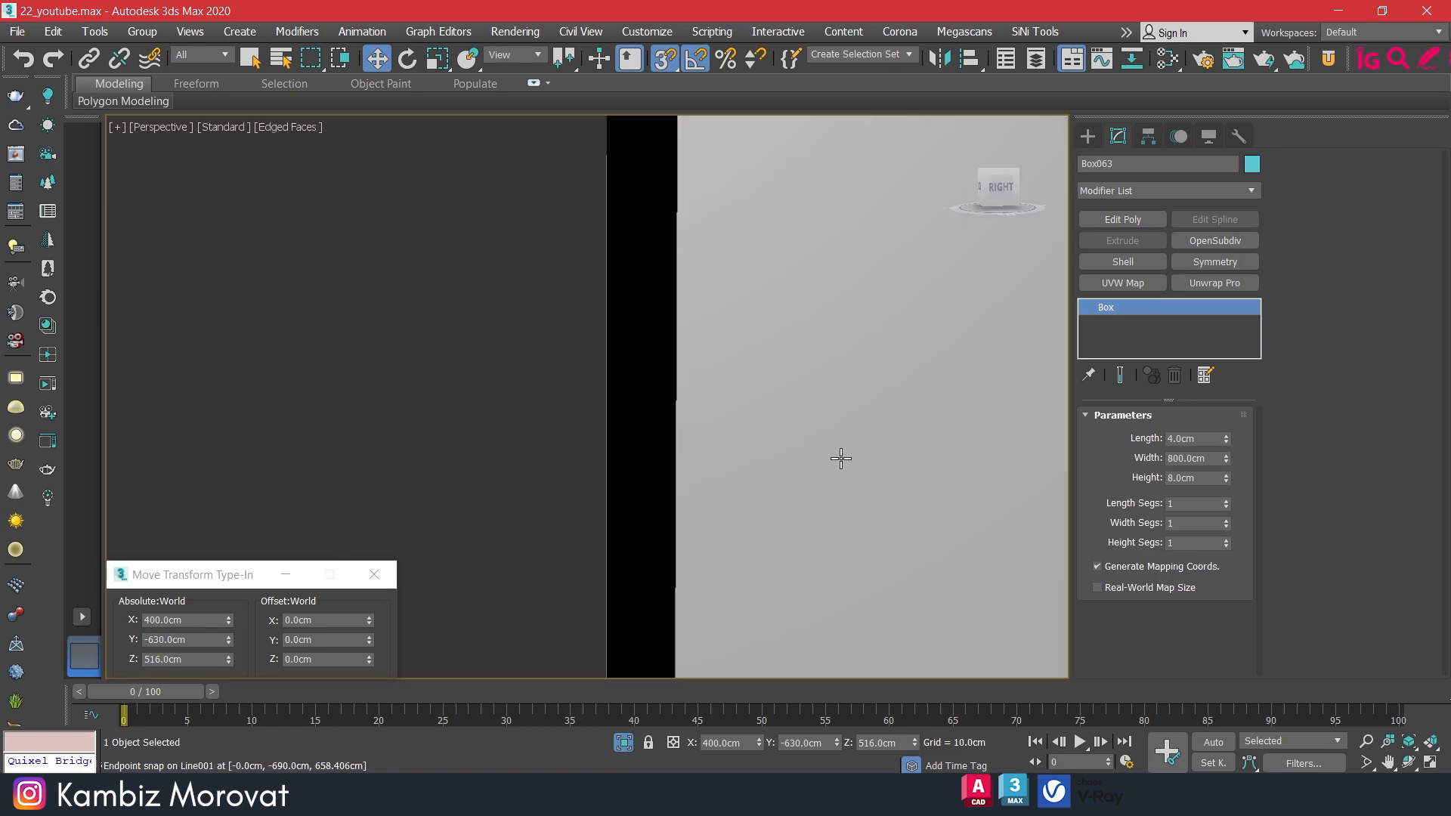
pyautogui.moveTo(842, 457); pyautogui.dragTo(581, 189, button='middle')
pyautogui.scroll(2, 751, 483)
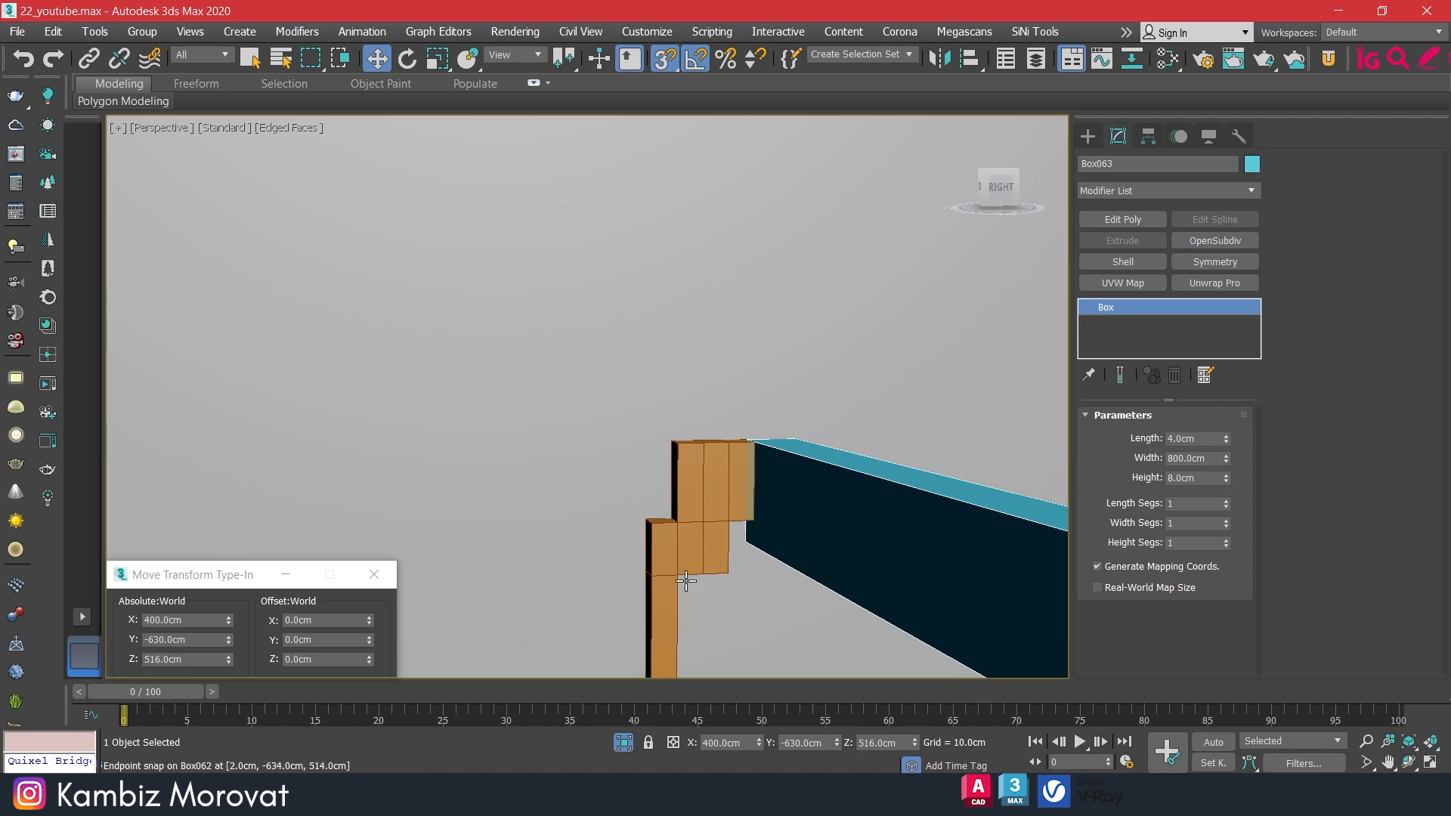
pyautogui.click(333, 658)
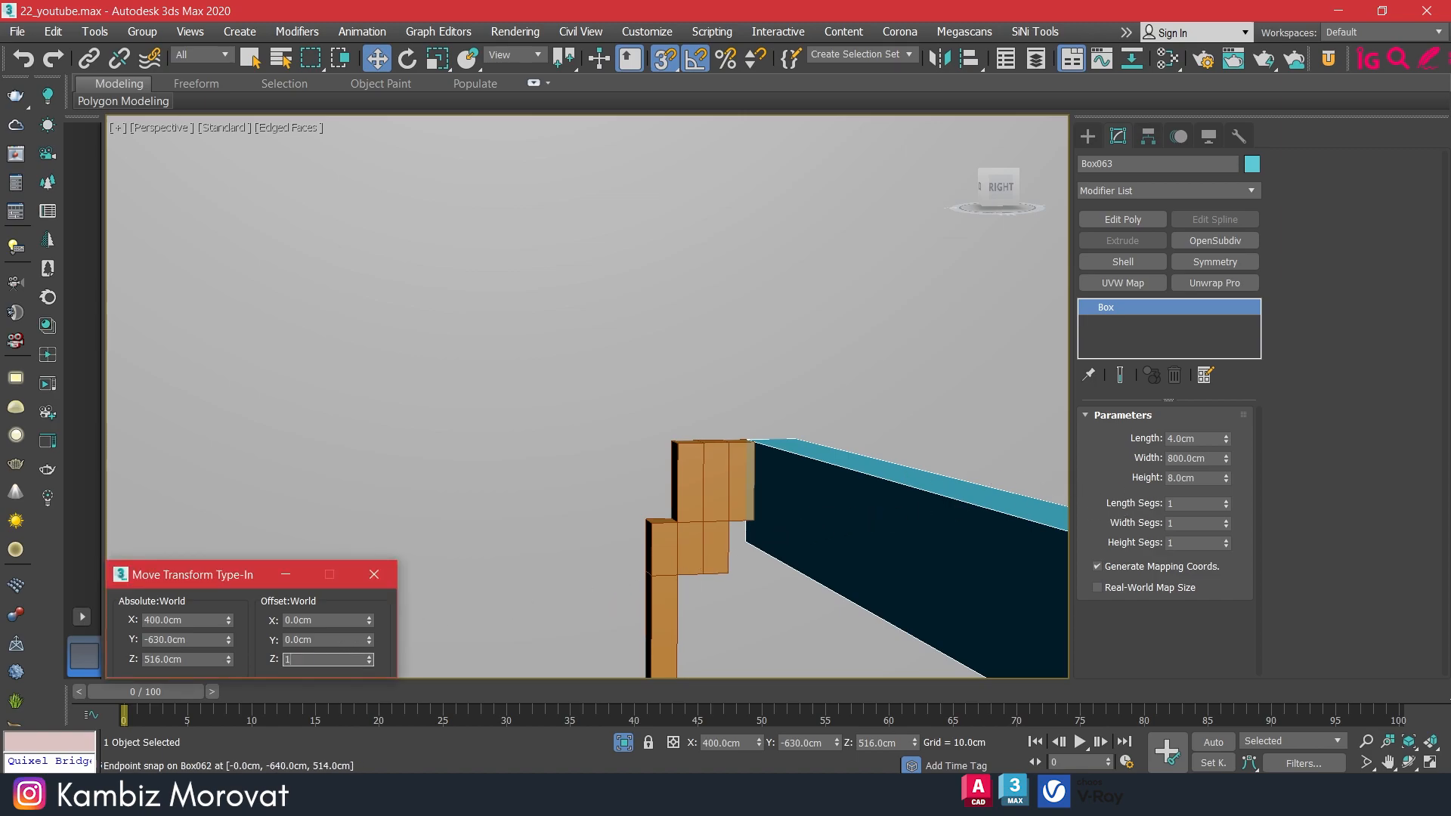
pyautogui.write('1')
pyautogui.press('Return')
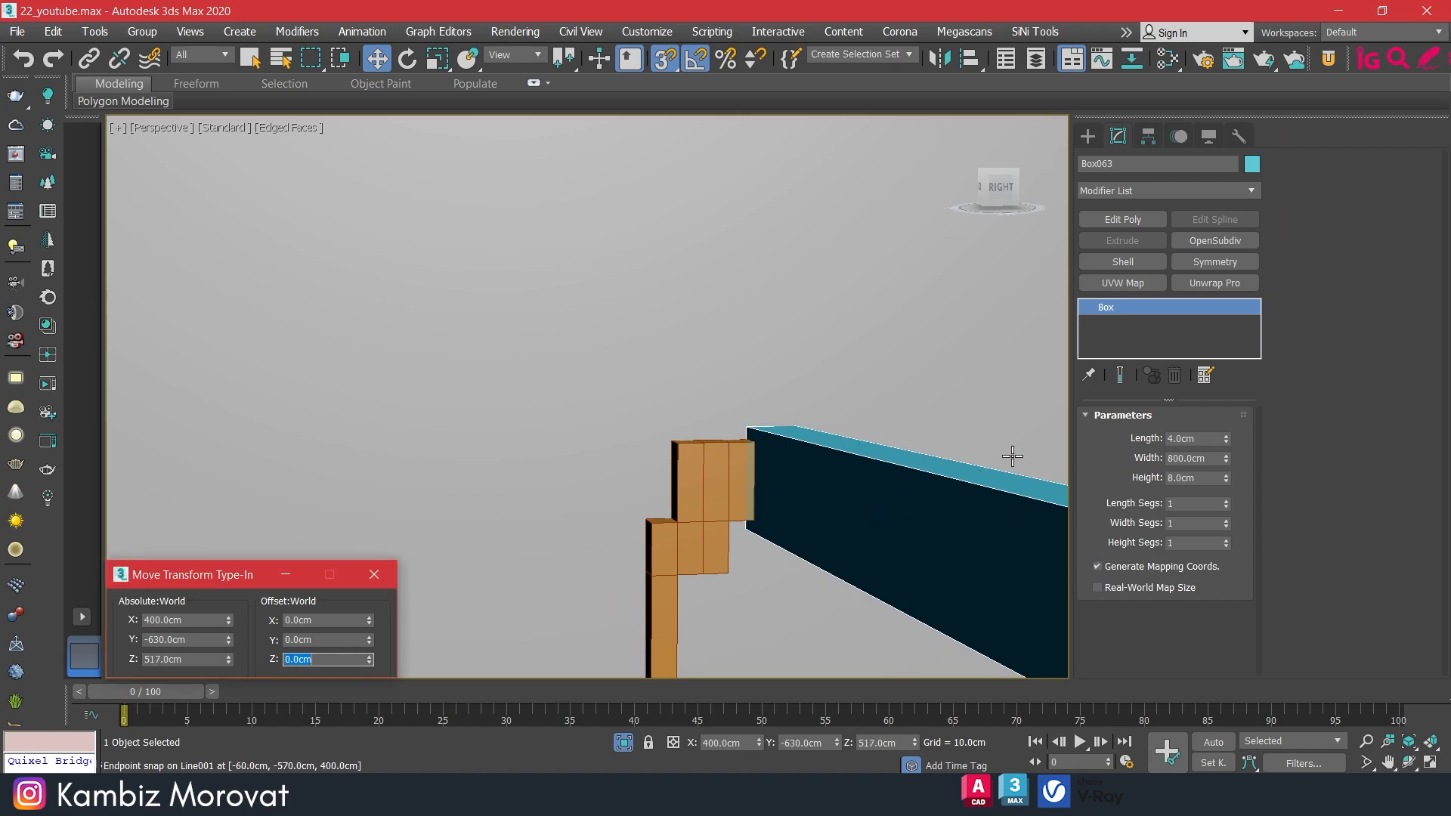
# Change the object color of the handrail and the post to grey.
pyautogui.scroll(-8, 793, 449)
pyautogui.moveTo(791, 453); pyautogui.dragTo(735, 424, button='middle')
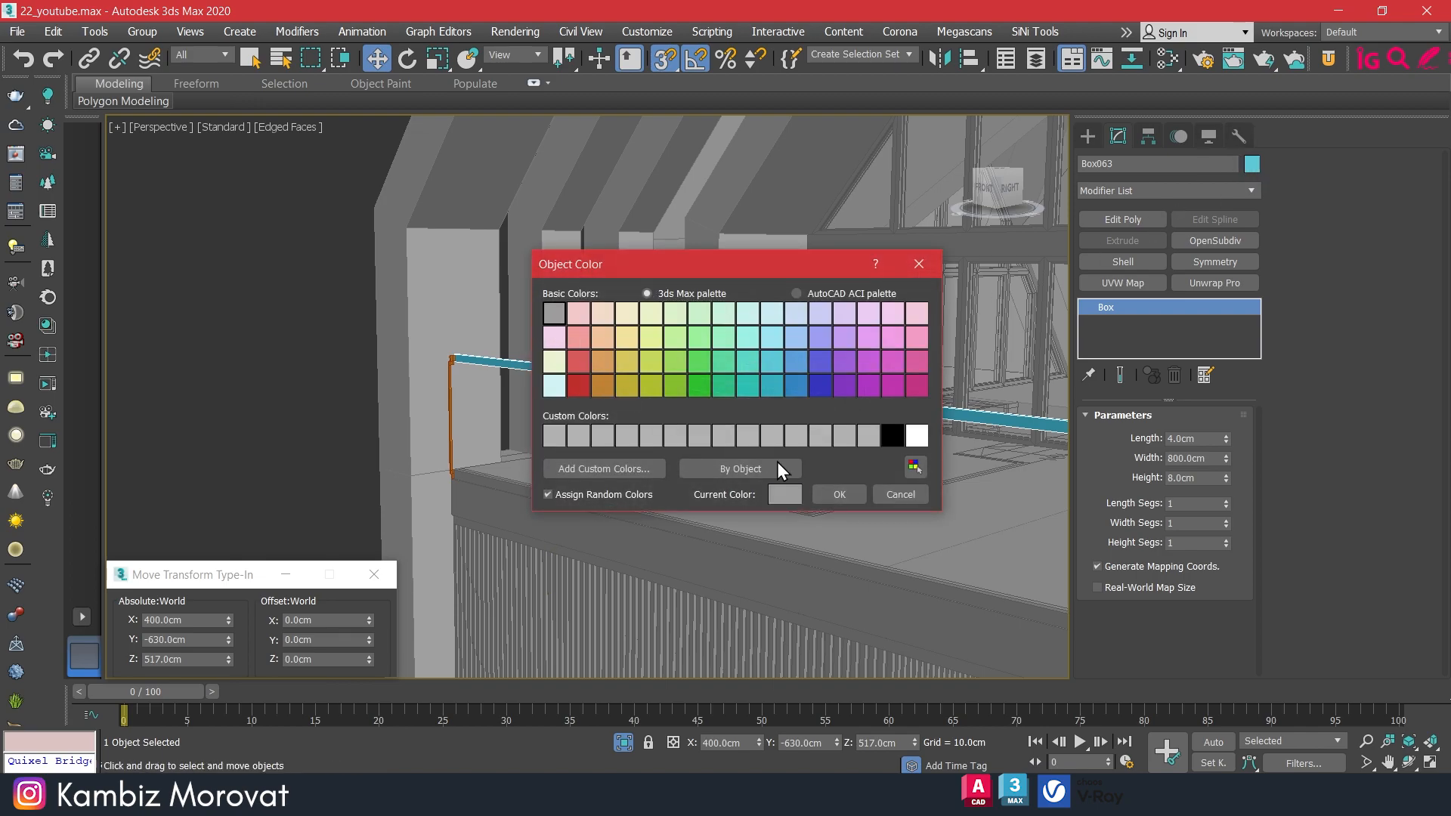
pyautogui.click(834, 499)
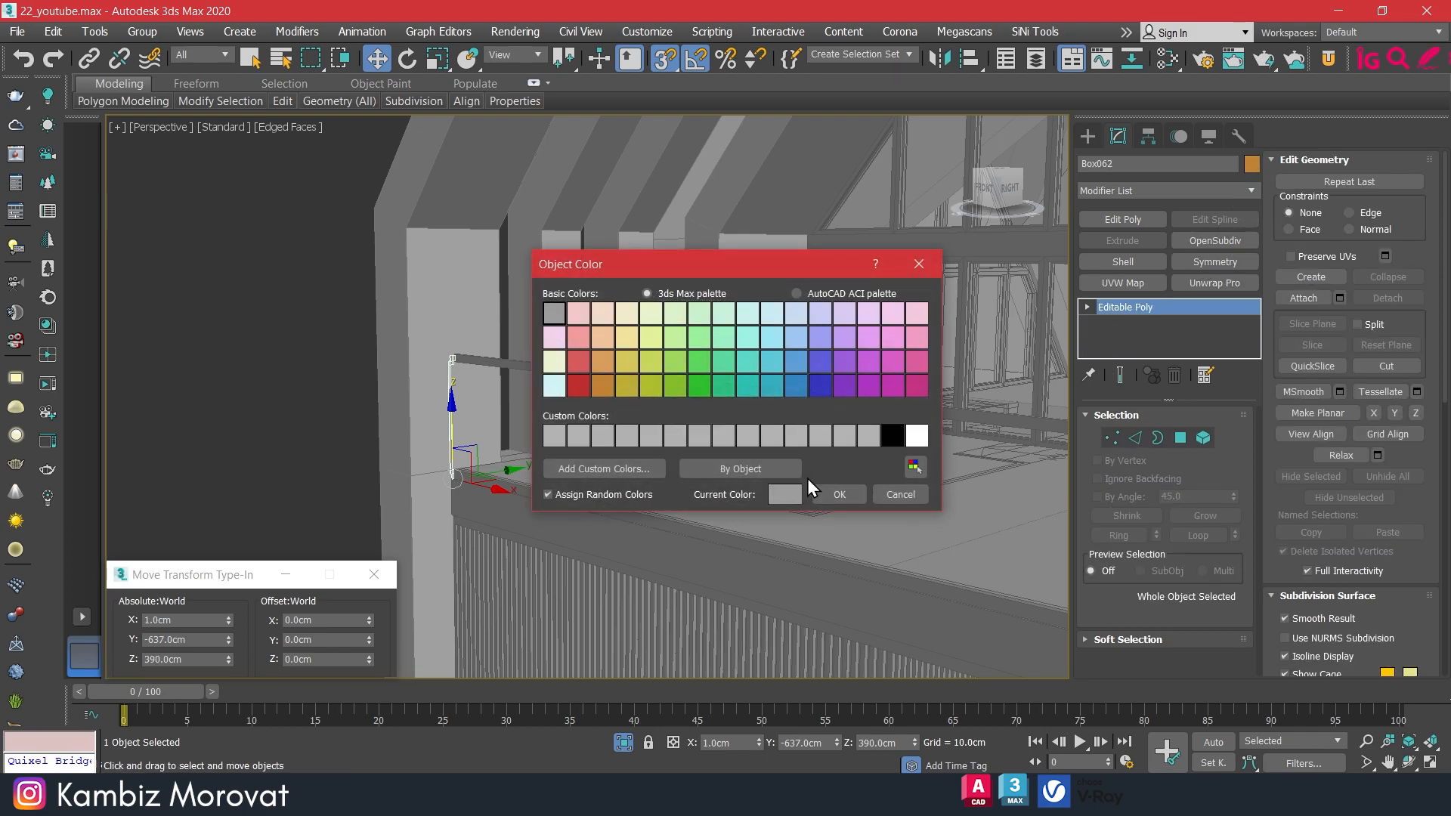
pyautogui.click(838, 495)
# Select the post together with the handrail and isolate both from the rest of the building.
pyautogui.scroll(2, 476, 370)
pyautogui.keyDown('ctrl'); pyautogui.click(497, 369); pyautogui.keyUp('ctrl')
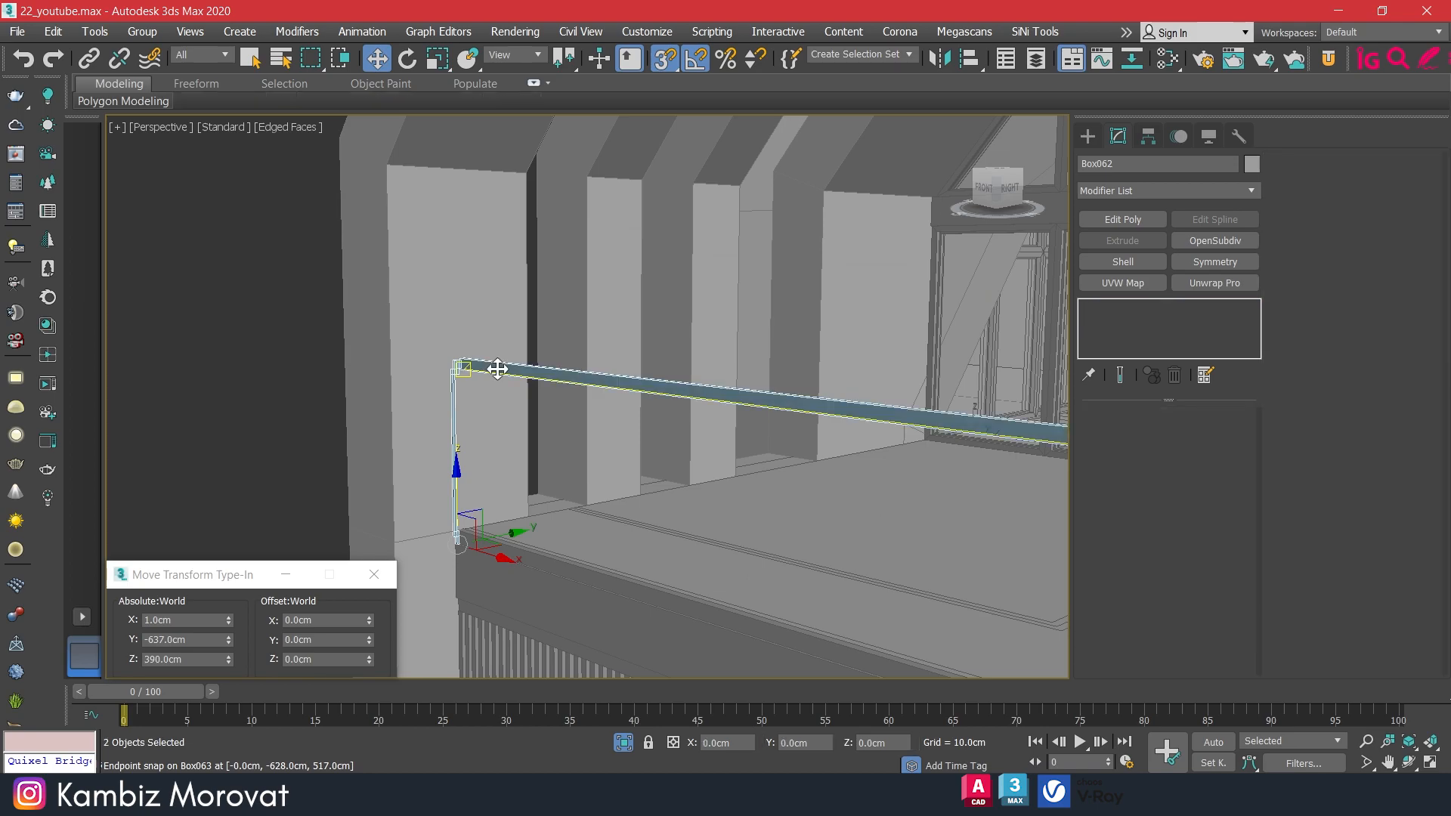
pyautogui.scroll(-5, 497, 369)
pyautogui.keyDown('alt'); pyautogui.moveTo(497, 369); pyautogui.dragTo(713, 447, button='middle'); pyautogui.keyUp('alt')
pyautogui.hotkey('alt', 'q')
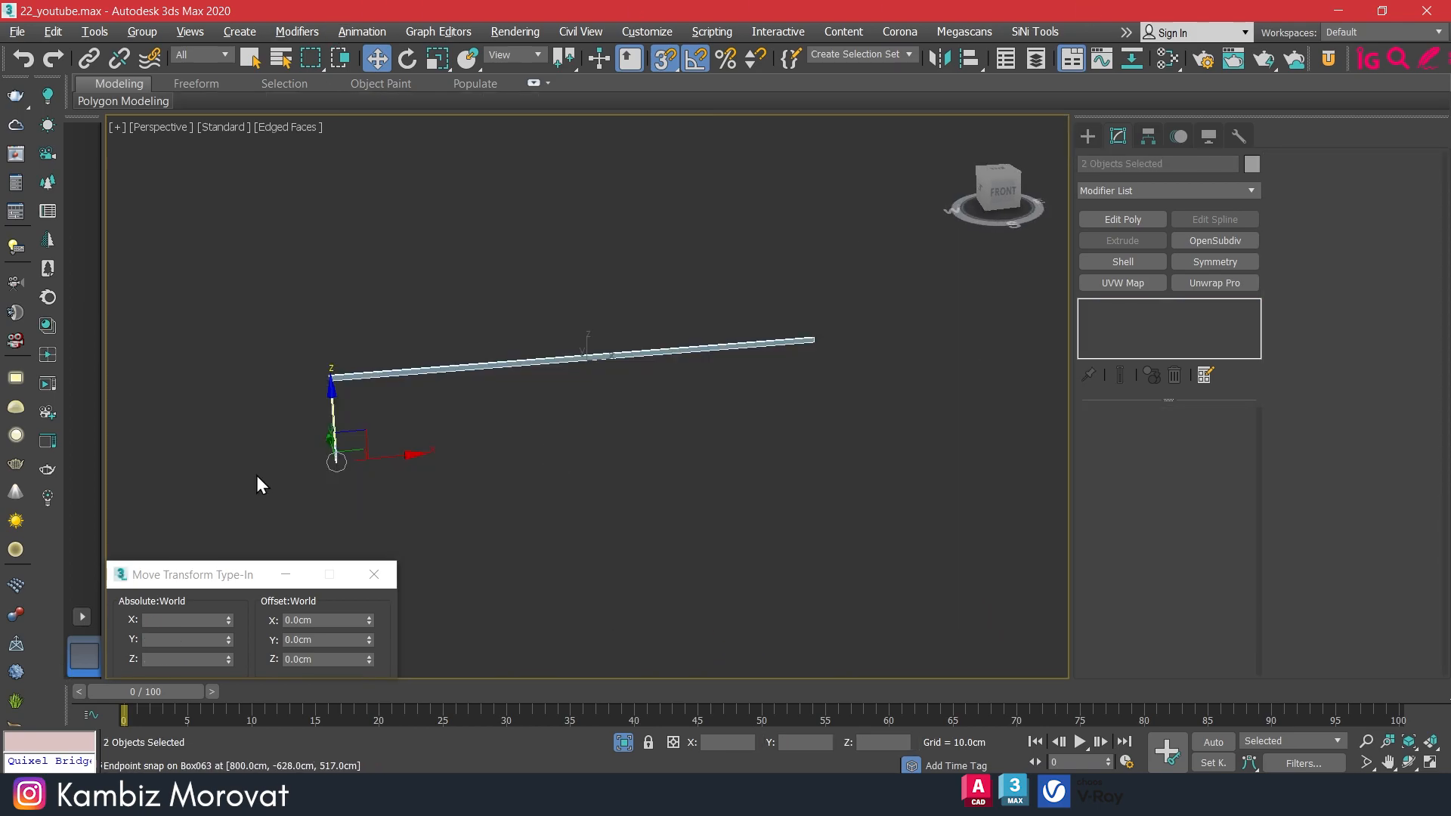
# Select only the post, turn snapping off and show the full railing in the front view.
pyautogui.click(496, 450)
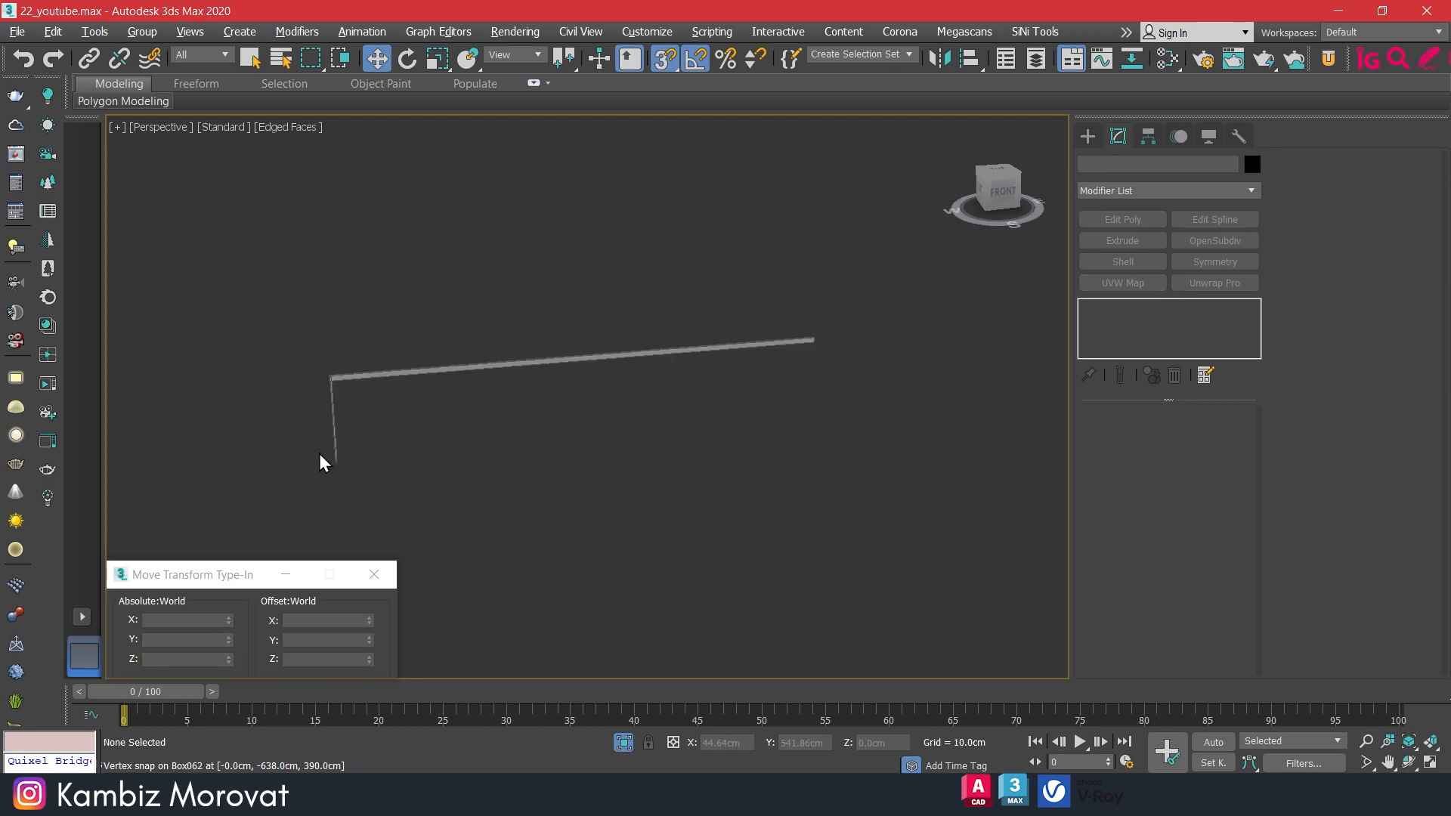
pyautogui.moveTo(316, 452); pyautogui.dragTo(395, 415)
pyautogui.scroll(4, 321, 394)
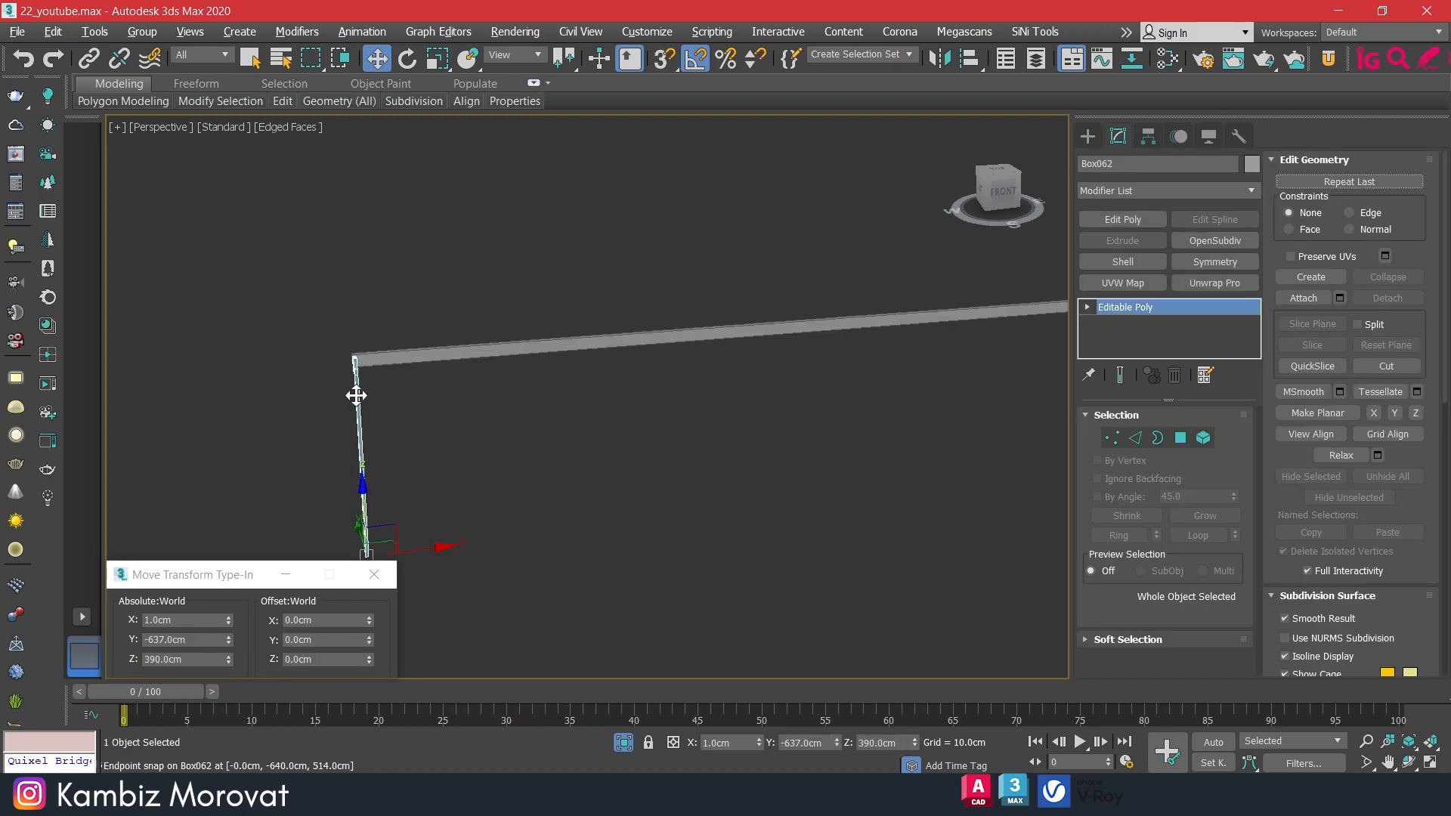
pyautogui.scroll(-2, 483, 420)
pyautogui.keyDown('alt'); pyautogui.moveTo(677, 441); pyautogui.dragTo(644, 393, button='middle'); pyautogui.keyUp('alt')
pyautogui.scroll(-2, 577, 398)
pyautogui.press('f')
pyautogui.scroll(-2, 745, 432)
pyautogui.moveTo(741, 434); pyautogui.dragTo(588, 396, button='middle')
pyautogui.scroll(-1, 712, 431)
pyautogui.scroll(-2, 583, 428)
pyautogui.scroll(5, 552, 424)
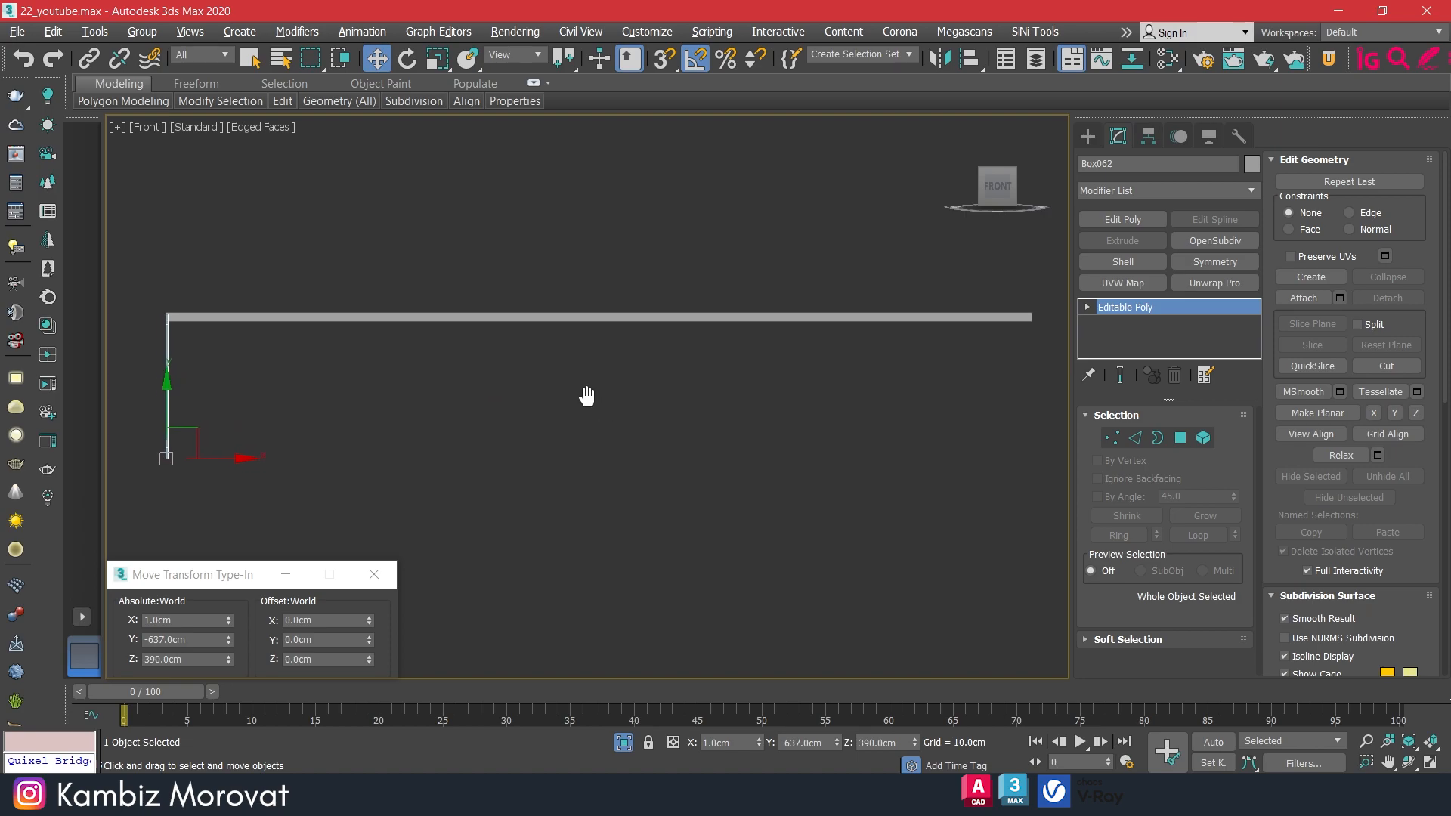
pyautogui.scroll(1, 588, 398)
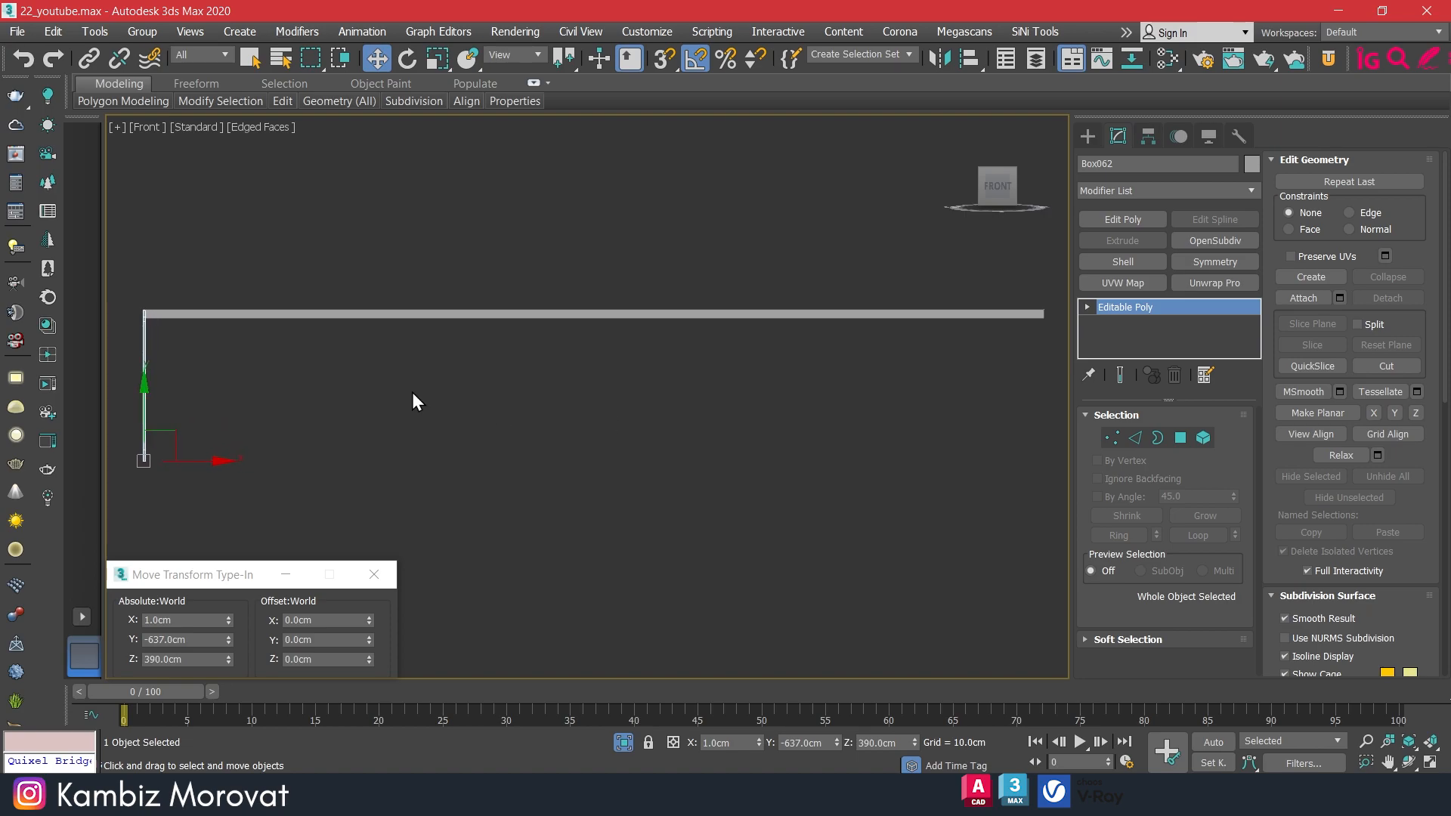
# Start an array of the post with incremental moves of 11 cm in X and 0 cm in Y, and preview it.
pyautogui.click(95, 31)
pyautogui.click(116, 398)
pyautogui.moveTo(512, 236); pyautogui.dragTo(357, 405)
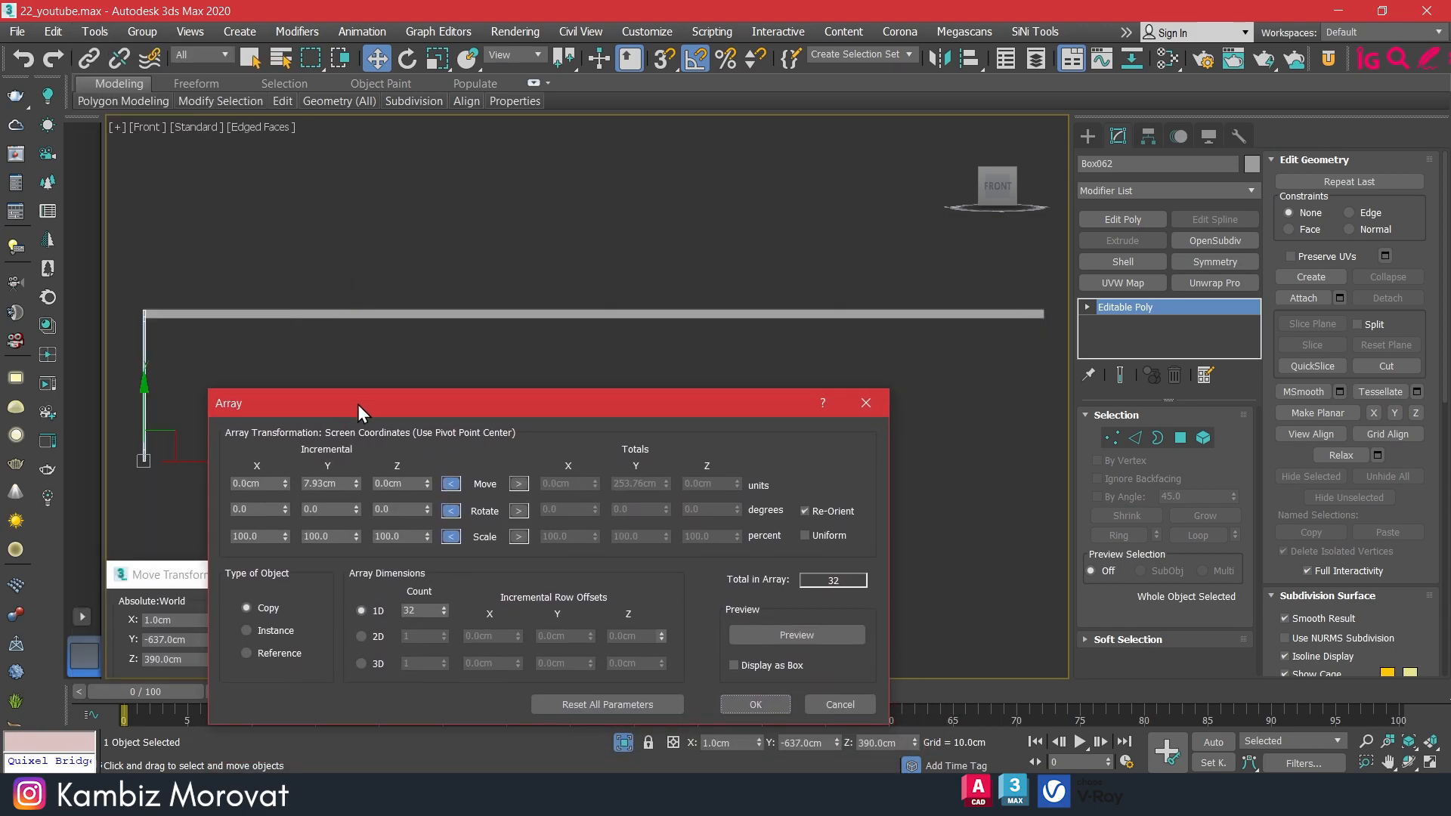
pyautogui.rightClick(355, 487)
pyautogui.moveTo(300, 401); pyautogui.dragTo(331, 397)
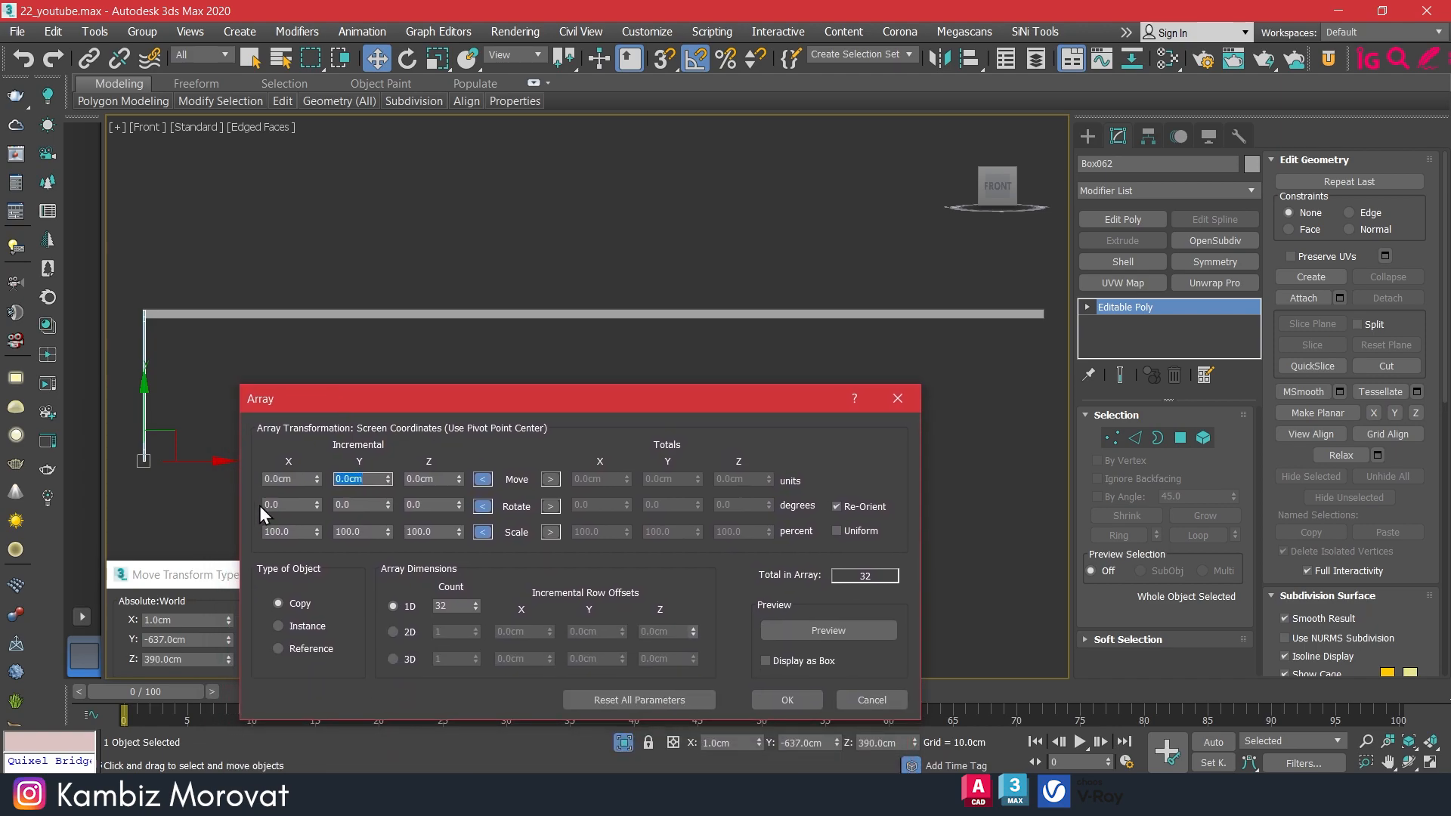
pyautogui.click(293, 482)
pyautogui.click(801, 632)
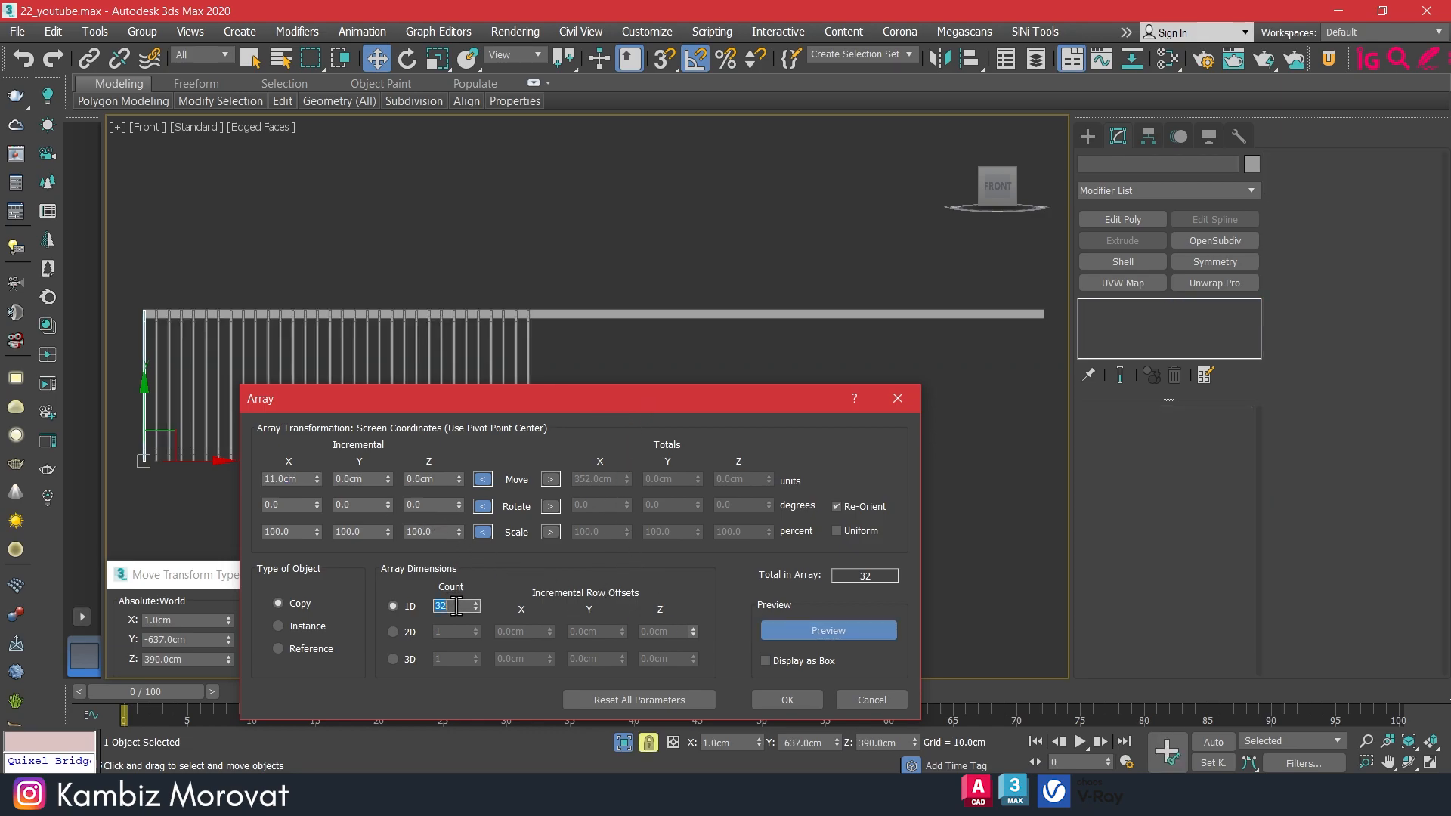
# Increase the array's 1D count to 74 so the posts span the whole handrail.
pyautogui.press('Return')
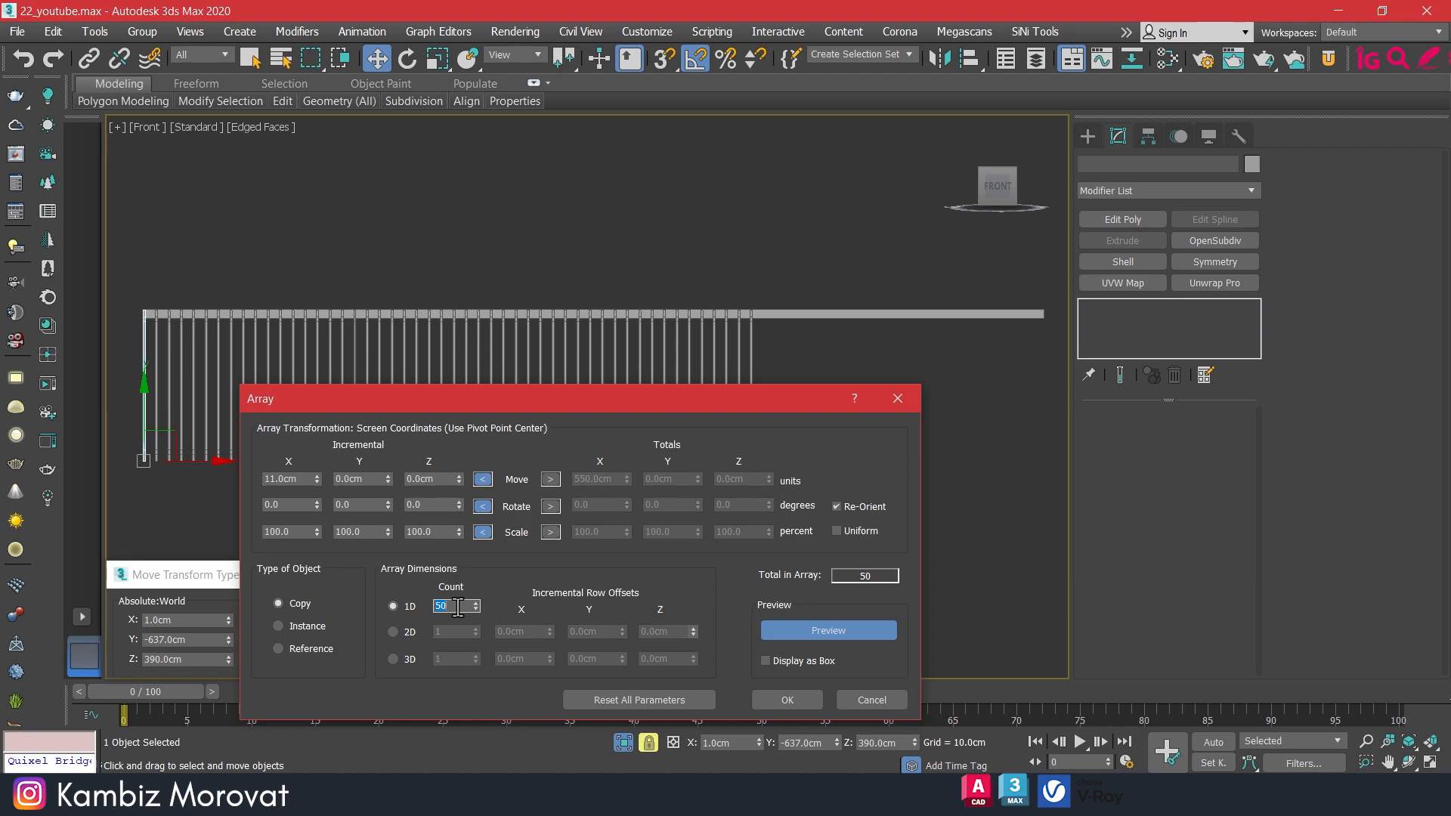
pyautogui.press('Return')
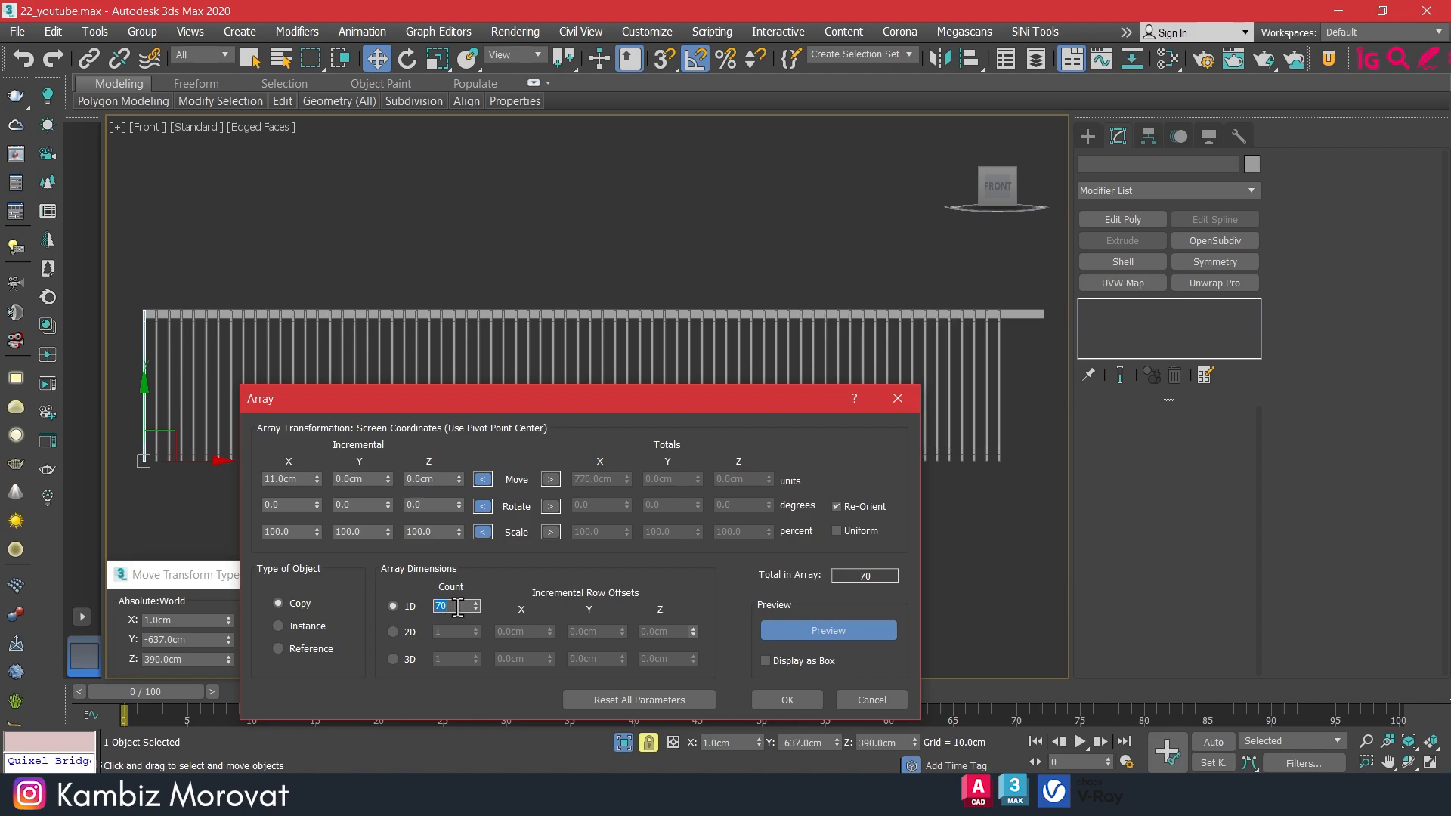
pyautogui.click(475, 602)
pyautogui.click(475, 603)
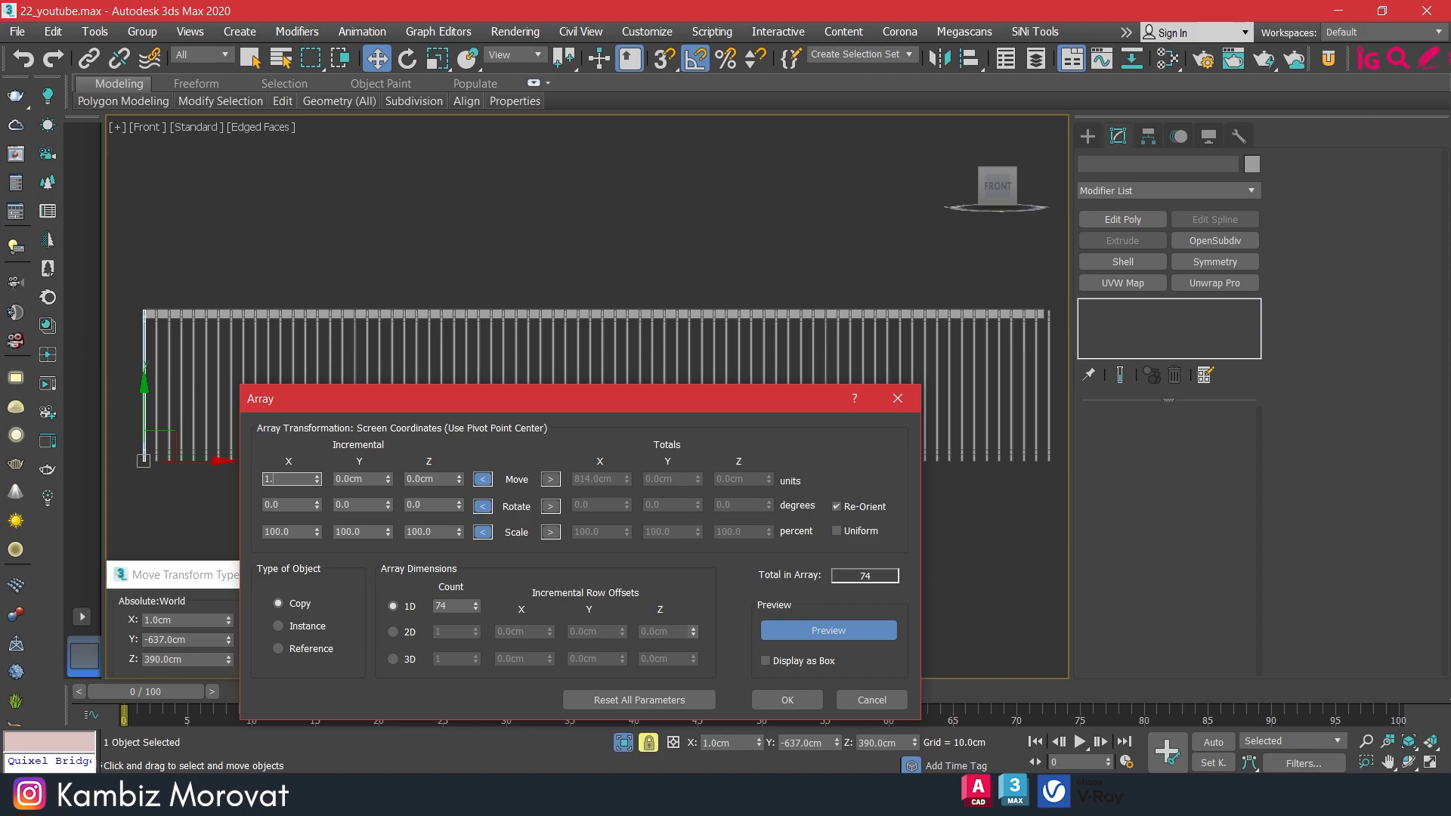
# Fine-tune the array's incremental X move to 10.93 cm against the handrail's end and create the post copies.
pyautogui.write('1.95')
pyautogui.press('Return')
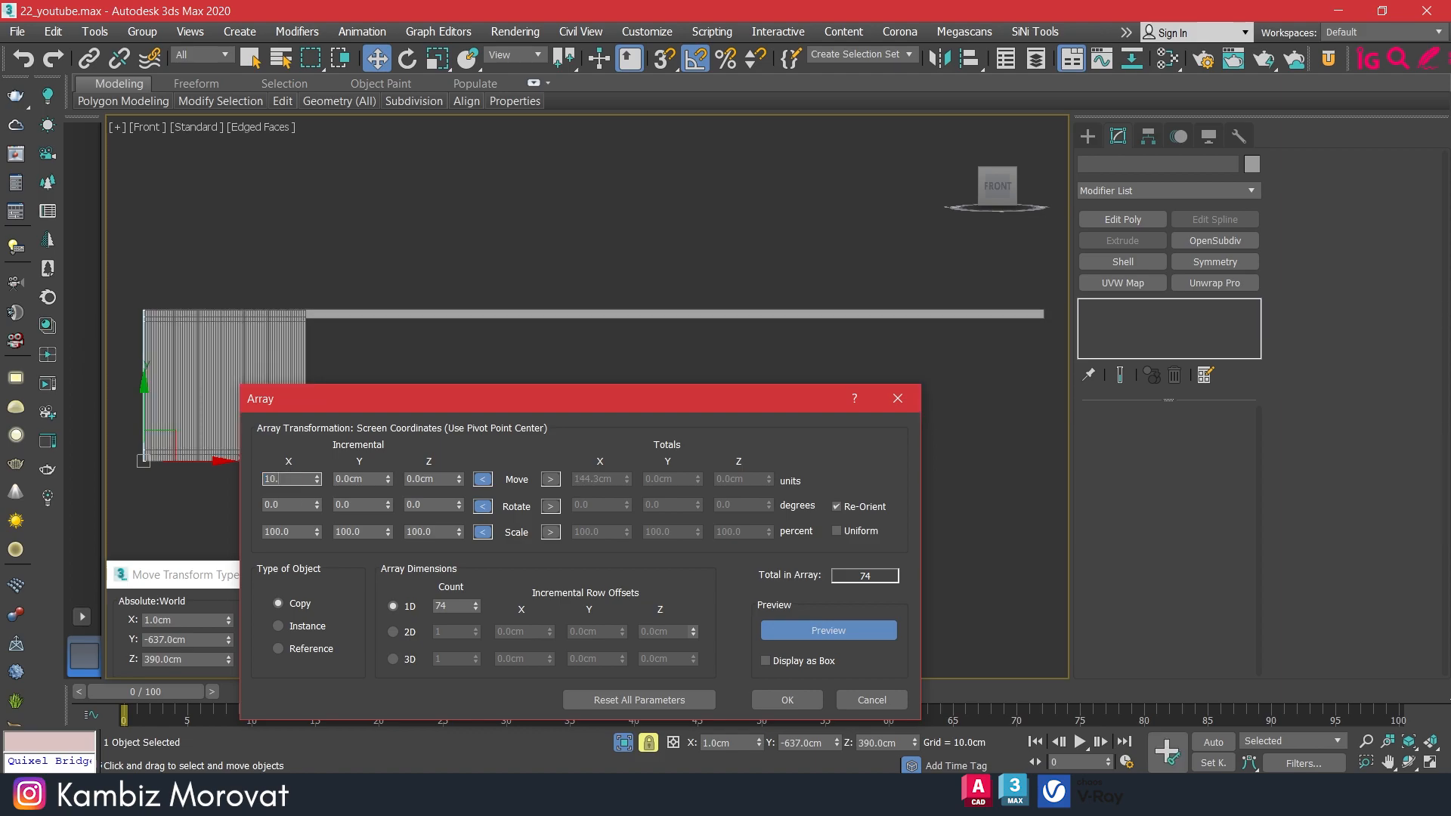
pyautogui.press('Return')
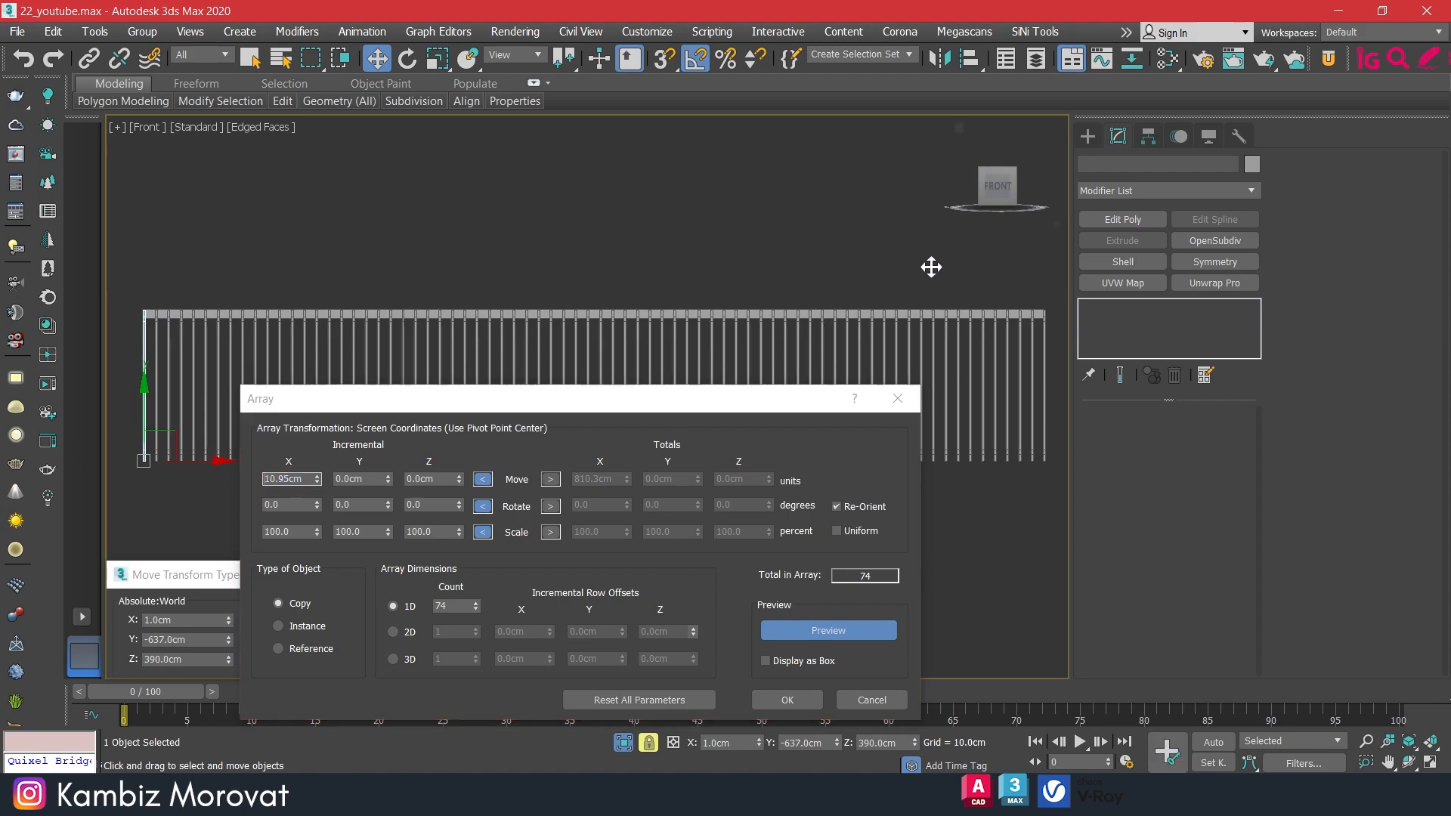
pyautogui.scroll(6, 718, 303)
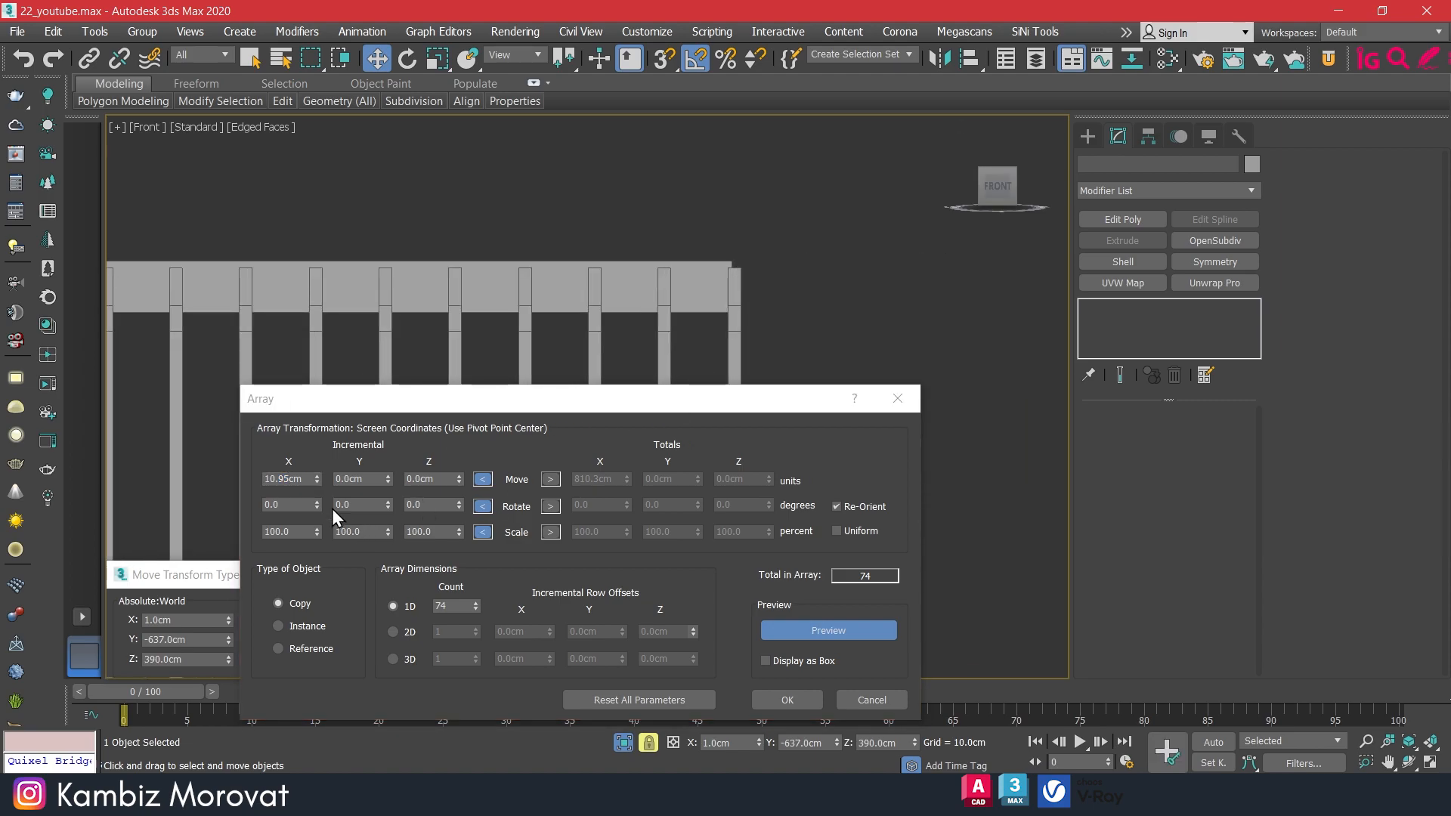
pyautogui.click(285, 479)
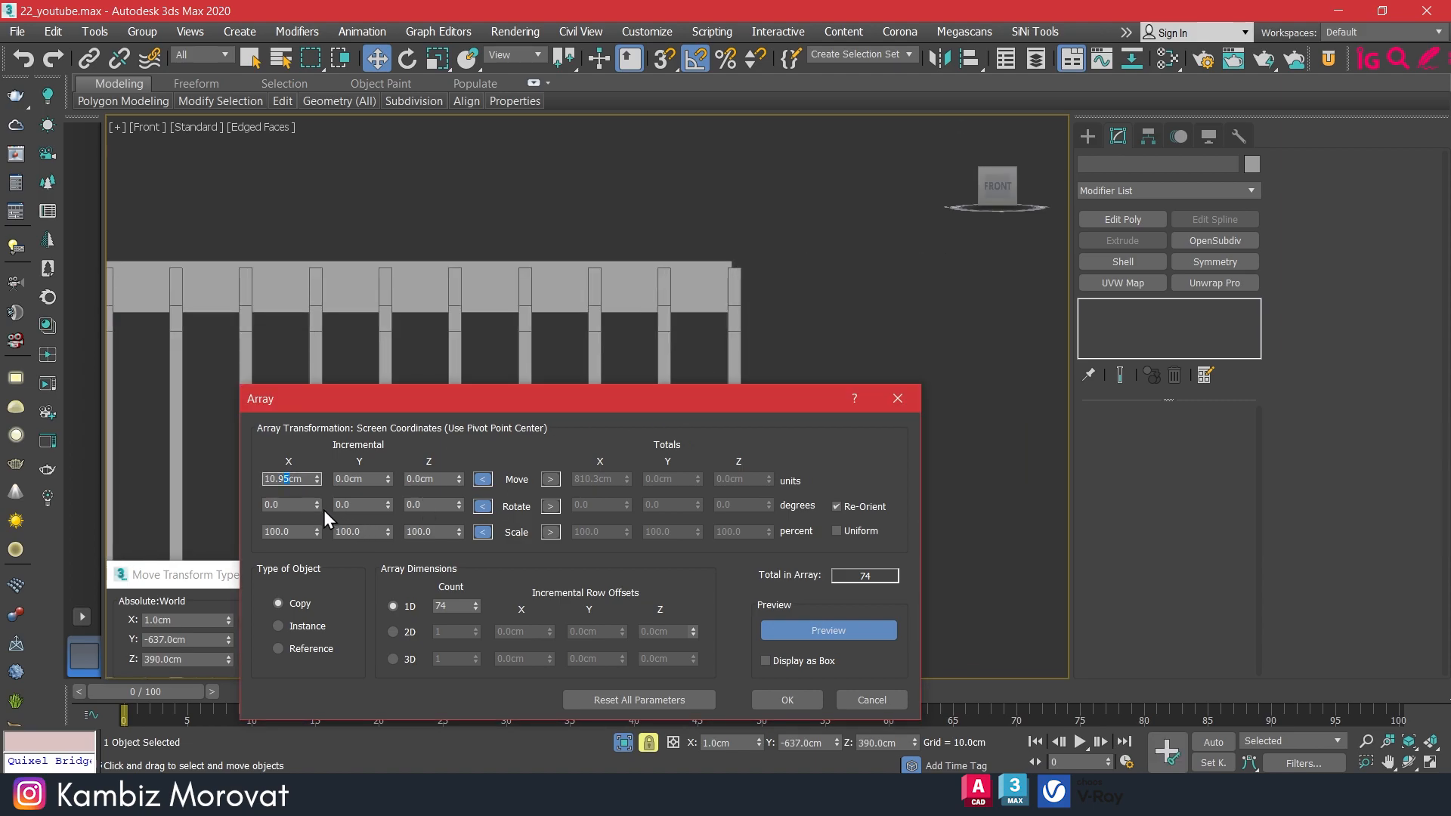
pyautogui.write('4')
pyautogui.press('Return')
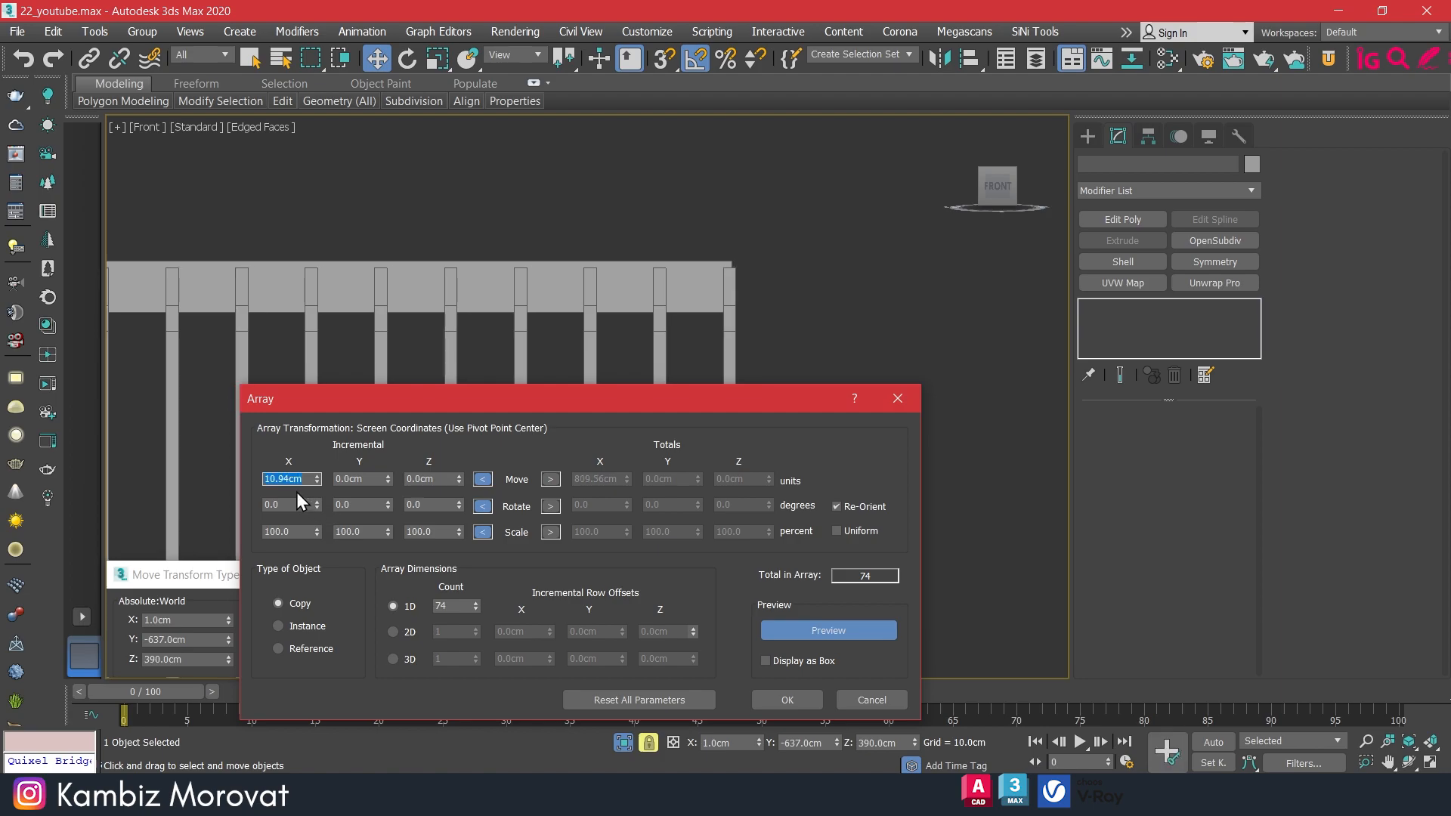
pyautogui.write('3')
pyautogui.press('Return')
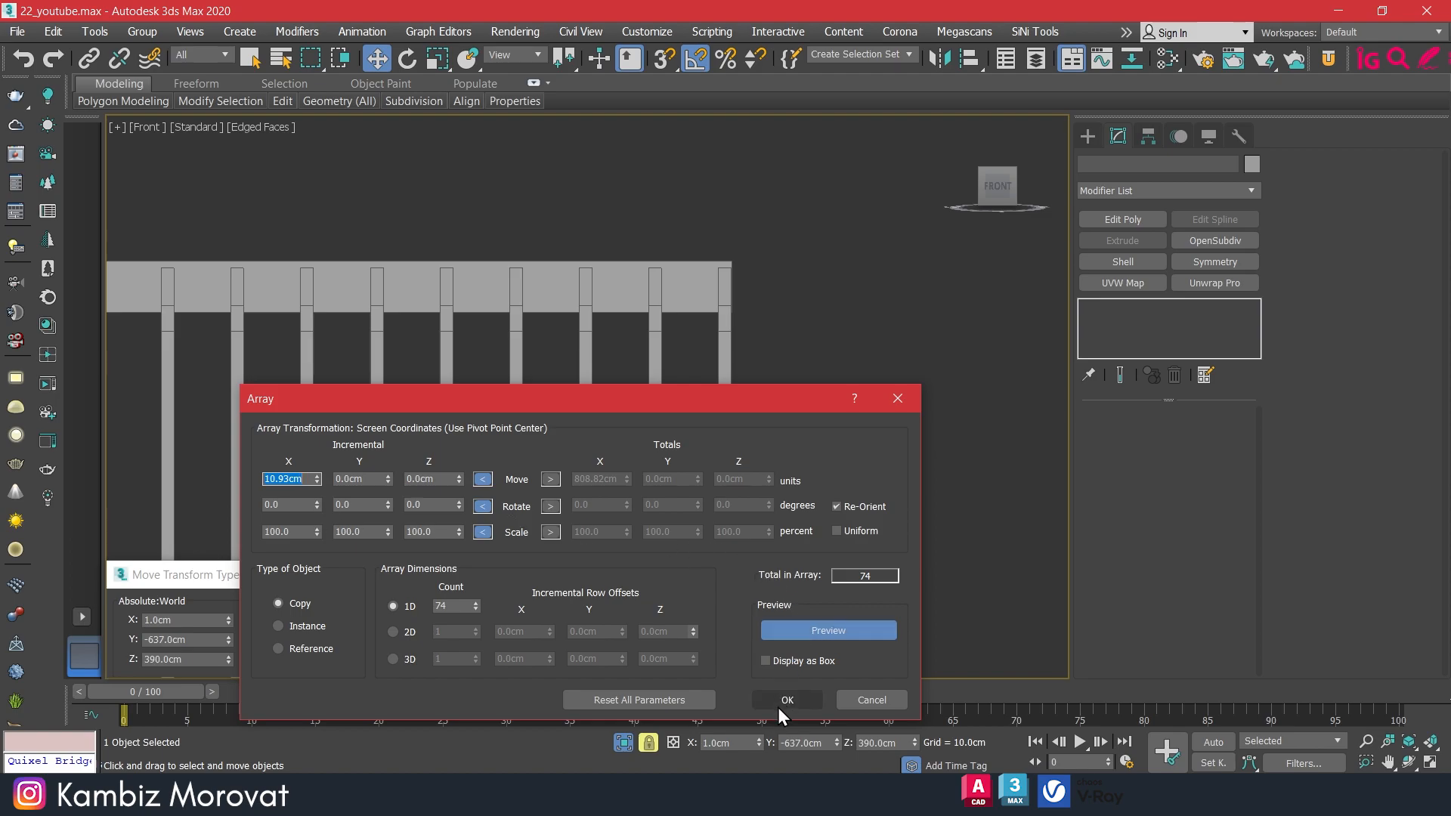
pyautogui.click(780, 704)
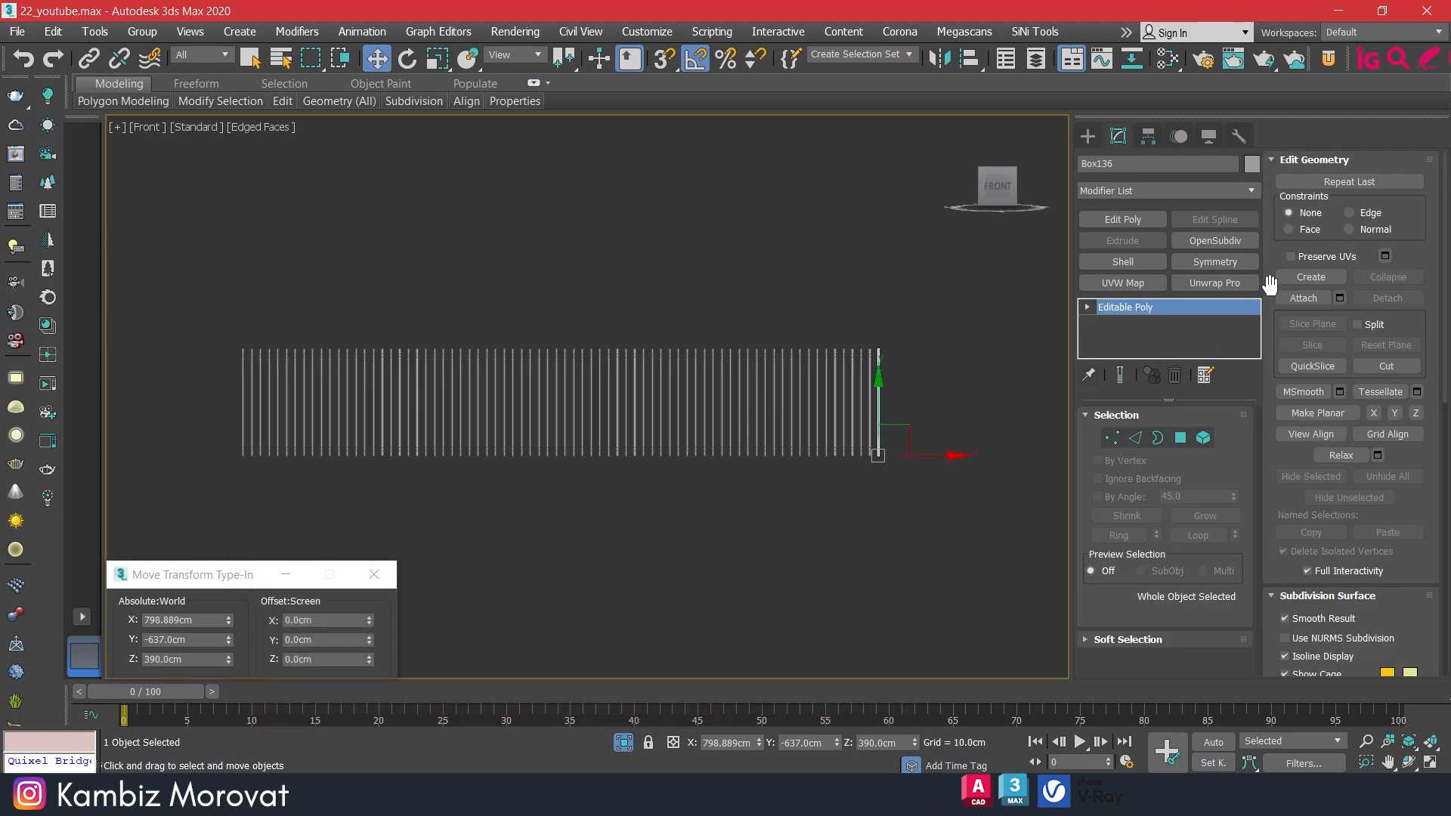
# Attach all the arrayed post copies to the selected post as one object.
pyautogui.click(1339, 298)
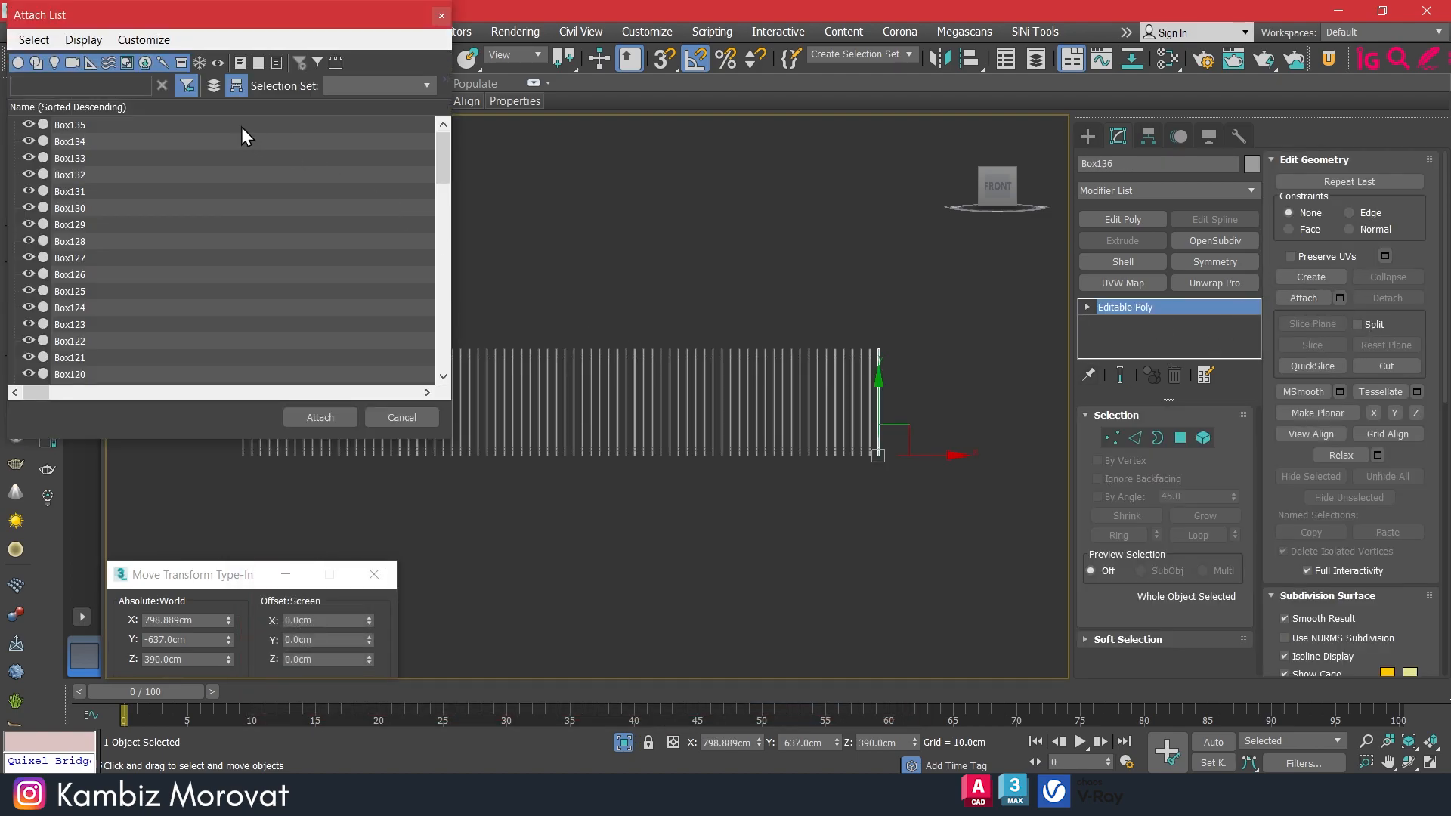
pyautogui.moveTo(443, 155); pyautogui.dragTo(448, 338)
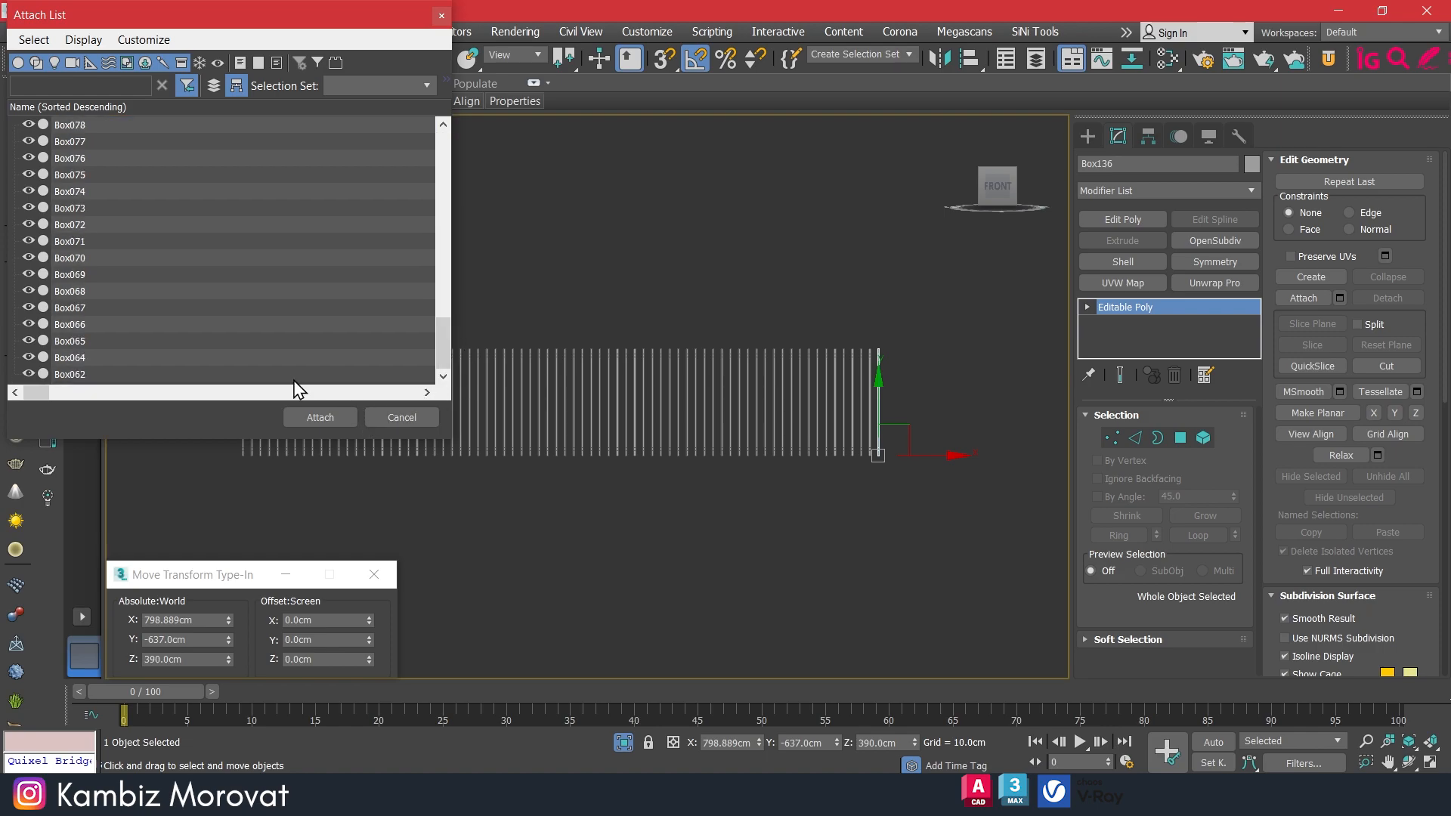
pyautogui.hotkey('ctrl', 'a')
pyautogui.click(318, 418)
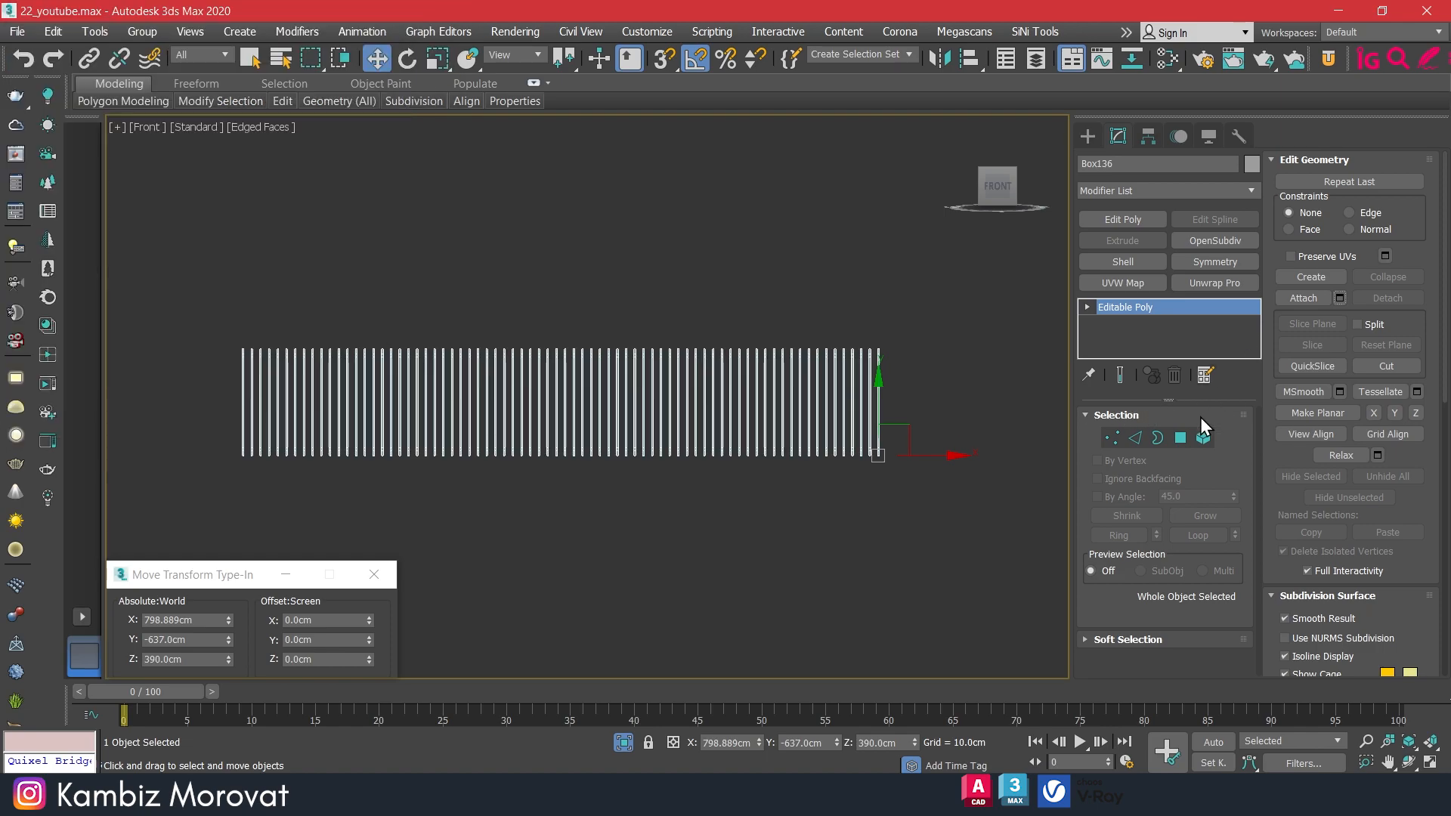
# End the isolation to show the building again, and select the attached posts together with the handrail.
pyautogui.rightClick(918, 344)
pyautogui.click(955, 242)
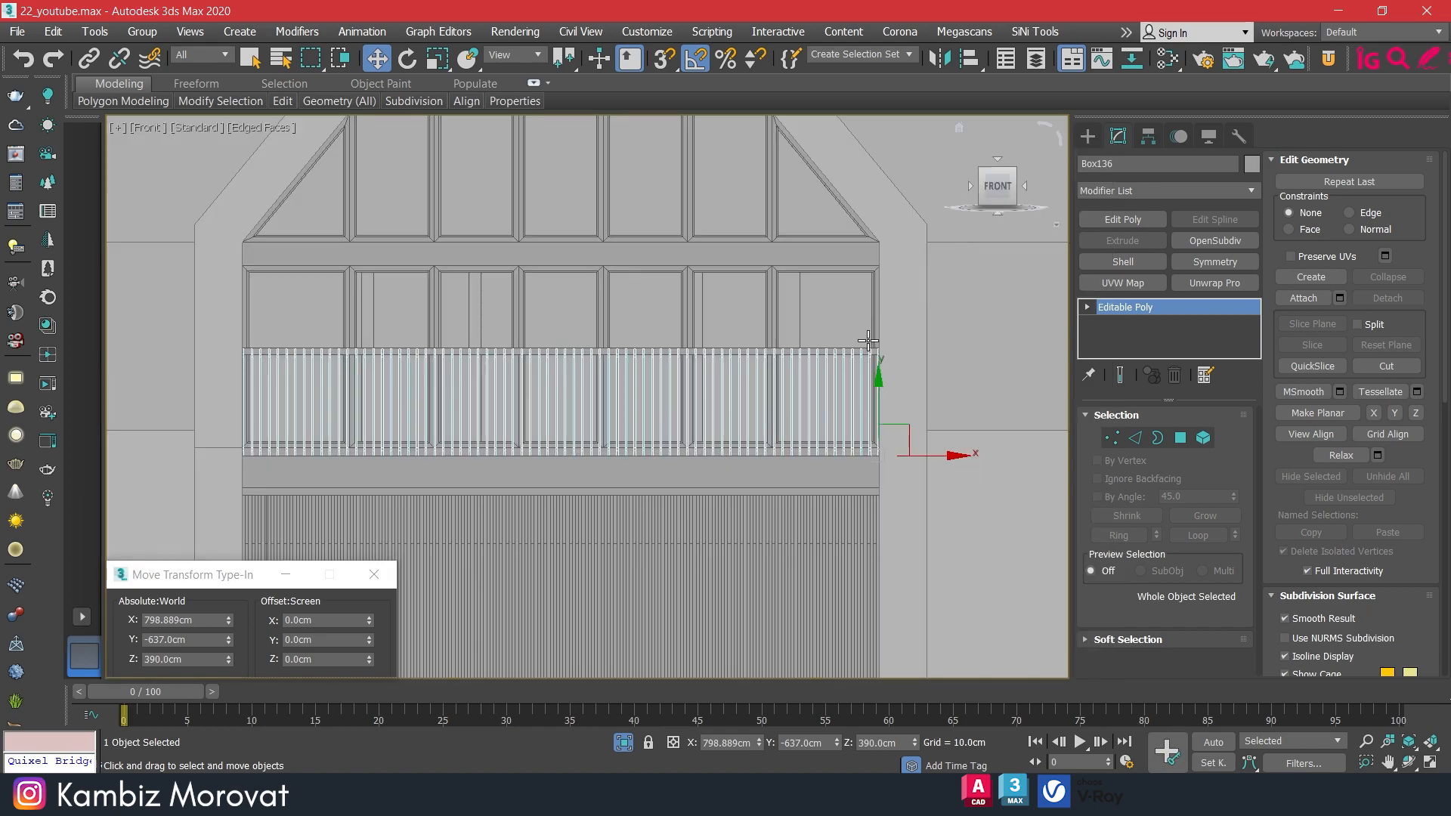
pyautogui.press('z')
pyautogui.keyDown('alt'); pyautogui.moveTo(563, 421); pyautogui.dragTo(696, 453, button='middle'); pyautogui.keyUp('alt')
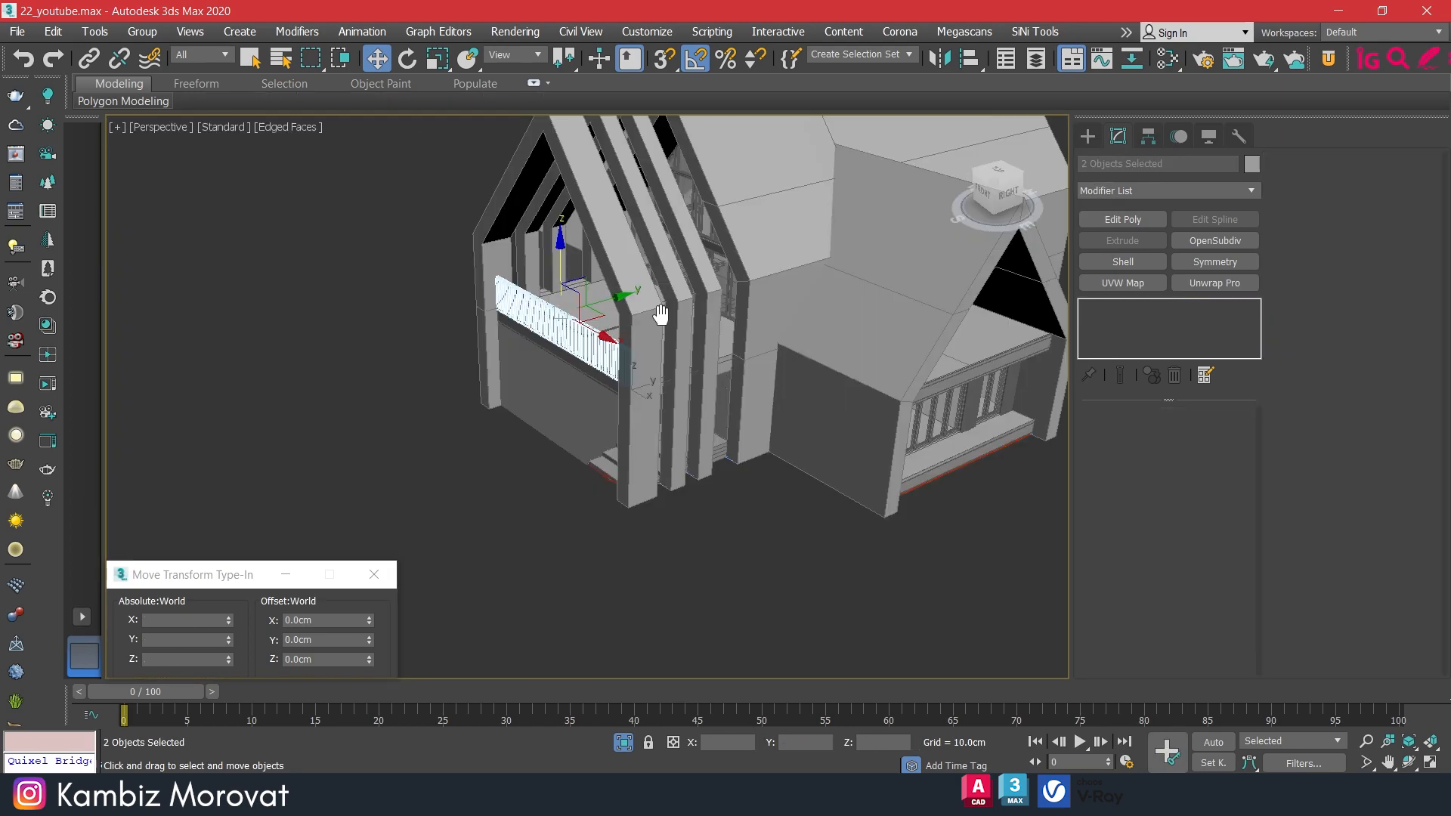
# Copy the complete front railing to the opposite end of the building, outside the rear facade.
pyautogui.moveTo(660, 314); pyautogui.dragTo(487, 329, button='middle')
pyautogui.scroll(-3, 487, 329)
pyautogui.keyDown('alt'); pyautogui.moveTo(635, 340); pyautogui.dragTo(574, 340, button='middle'); pyautogui.keyUp('alt')
pyautogui.keyDown('shift'); pyautogui.moveTo(499, 314); pyautogui.dragTo(910, 274); pyautogui.keyUp('shift')
pyautogui.click(745, 476)
pyautogui.press('z')
pyautogui.moveTo(778, 351)
pyautogui.keyDown('alt'); pyautogui.mouseDown(button='middle')
pyautogui.moveTo(807, 392)
pyautogui.moveTo(800, 356)
pyautogui.mouseUp(button='middle'); pyautogui.keyUp('alt')
pyautogui.scroll(-5, 797, 350)
pyautogui.scroll(5, 649, 415)
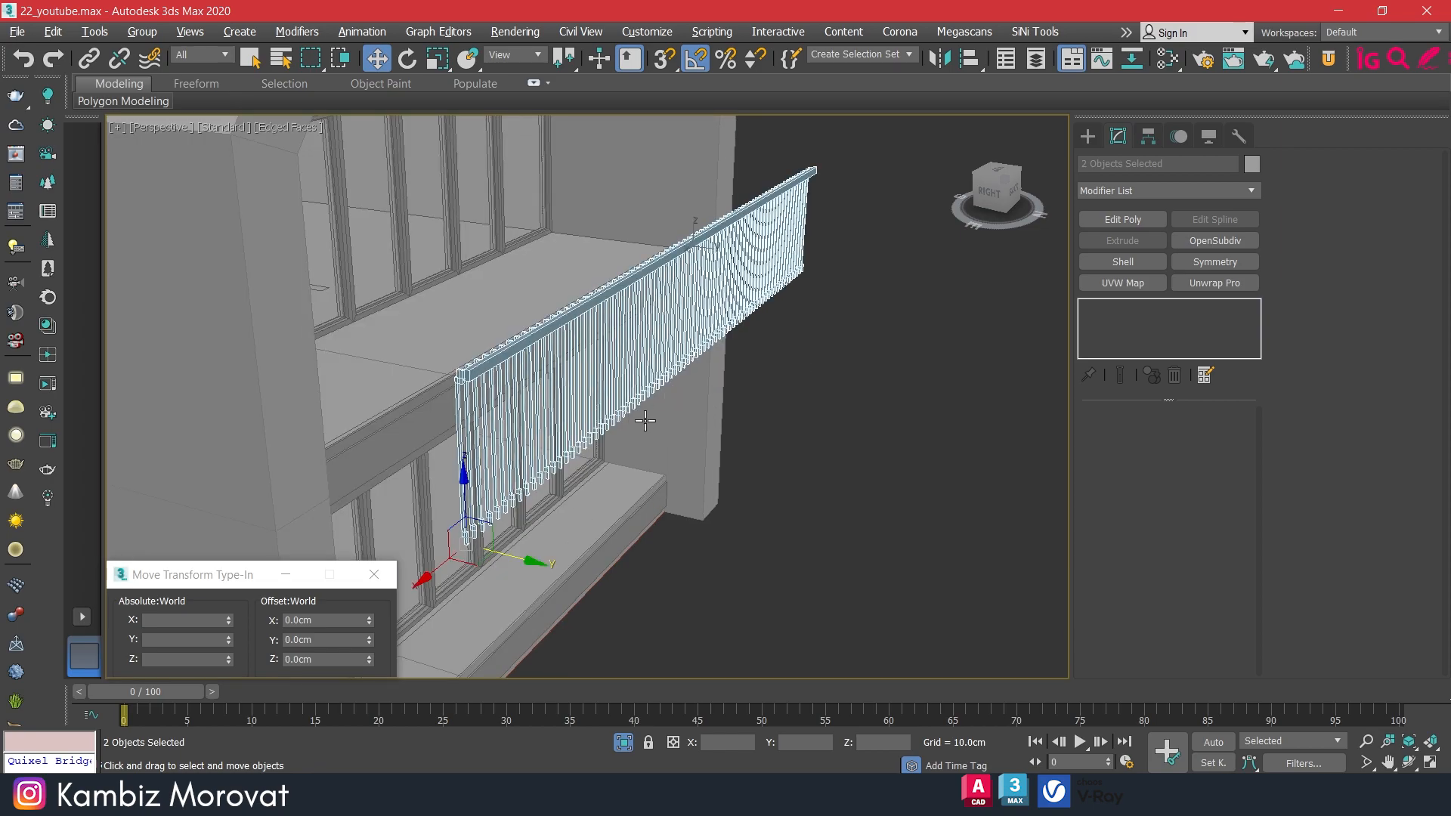
# Rotate the copied railing about its vertical axis so its brackets face the rear facade.
pyautogui.press('e')
pyautogui.moveTo(700, 296); pyautogui.dragTo(832, 264)
pyautogui.press('w')
# Turn snapping on and snap the rear railing's bottom post corner to the end corner of the upper slab.
pyautogui.keyDown('alt'); pyautogui.moveTo(759, 387); pyautogui.dragTo(839, 308, button='middle'); pyautogui.keyUp('alt')
pyautogui.scroll(3, 718, 384)
pyautogui.scroll(1, 698, 413)
pyautogui.scroll(-1, 699, 430)
pyautogui.press('s')
pyautogui.moveTo(698, 458); pyautogui.dragTo(486, 322)
pyautogui.scroll(3, 615, 324)
pyautogui.scroll(4, 486, 318)
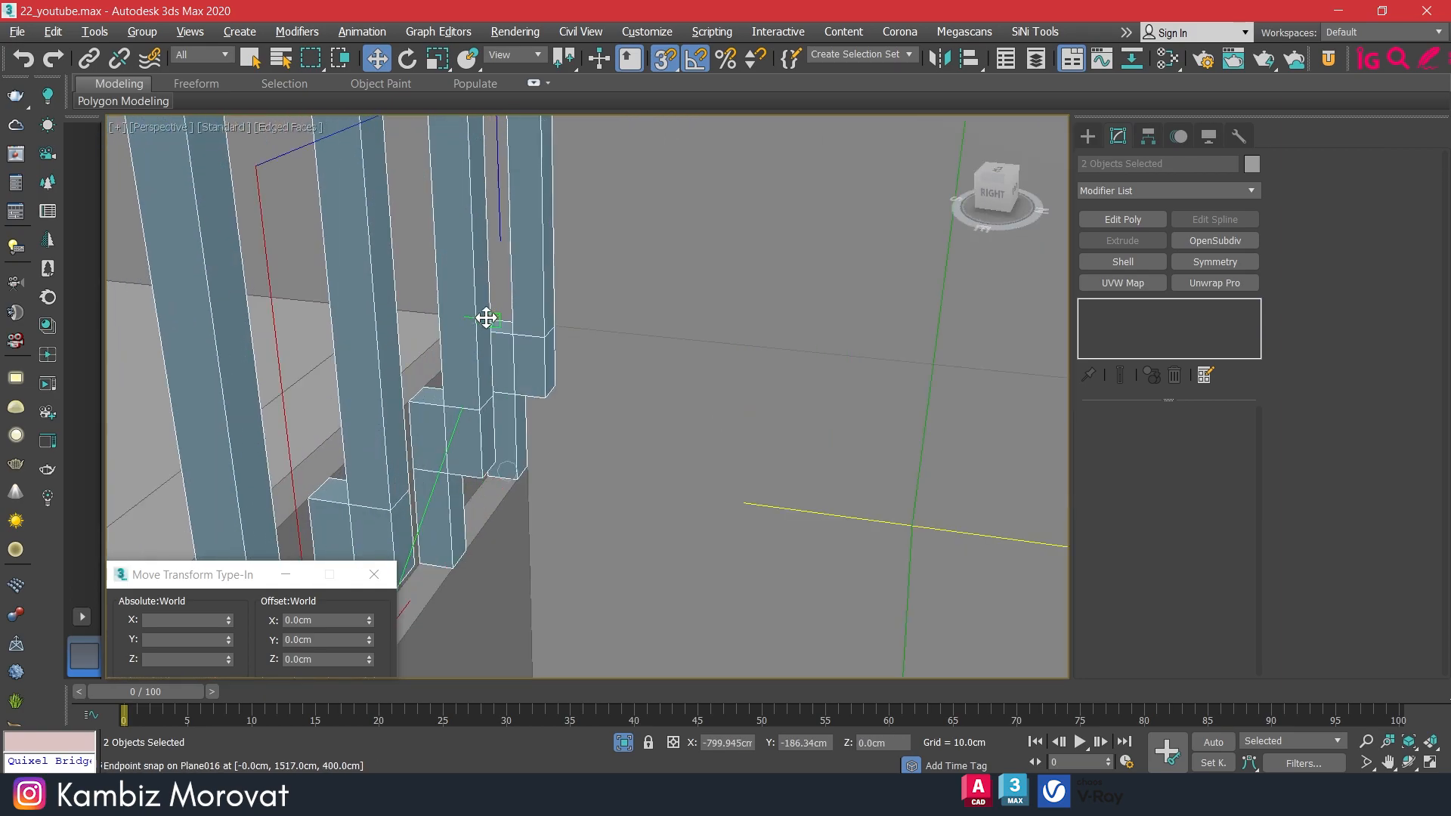
pyautogui.scroll(-4, 495, 317)
pyautogui.scroll(-6, 532, 359)
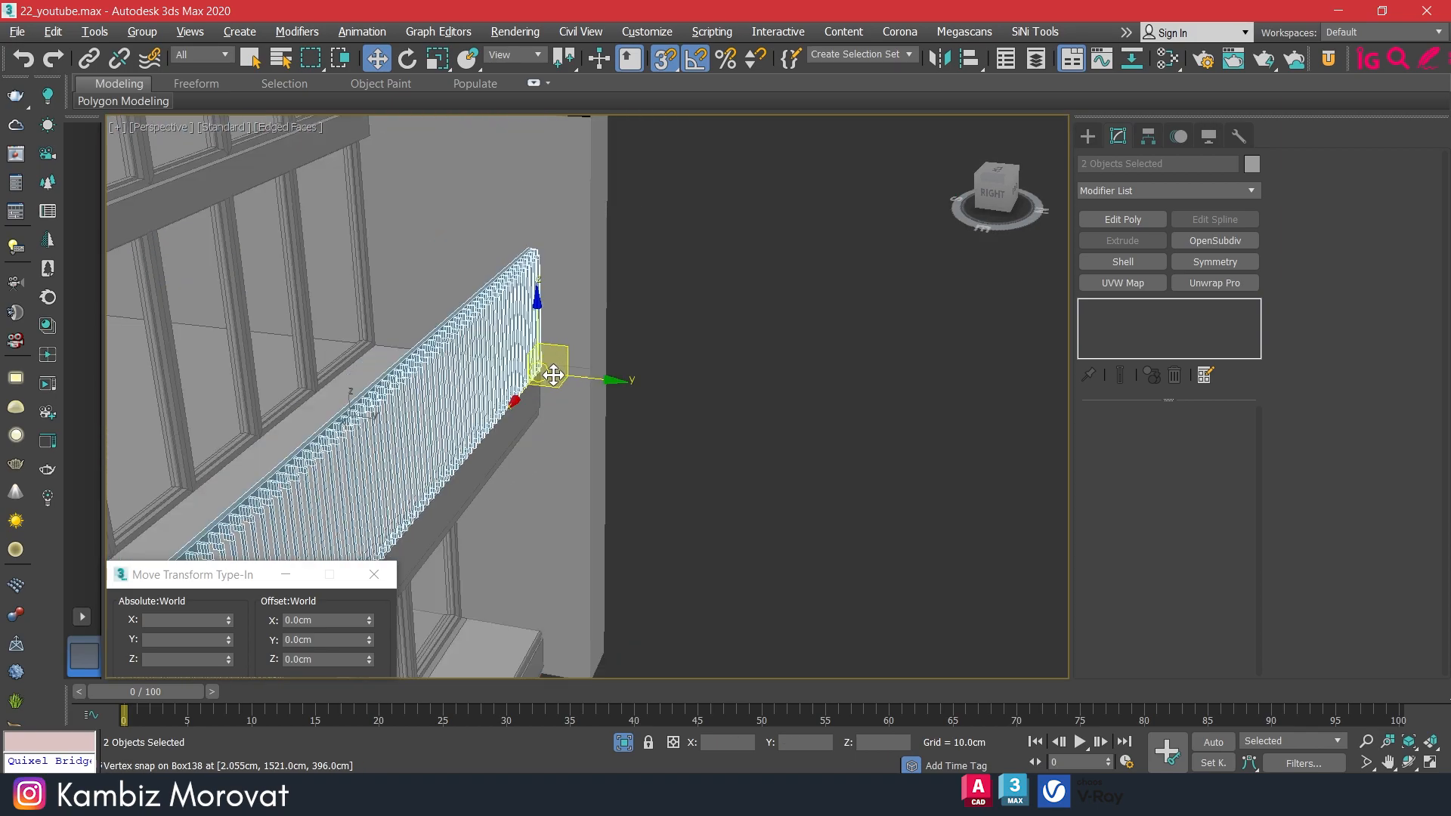
# Turn snapping off and copy the rear upper railing straight down to the ground-floor opening.
pyautogui.keyDown('alt'); pyautogui.moveTo(605, 408); pyautogui.dragTo(518, 389, button='middle'); pyautogui.keyUp('alt')
pyautogui.scroll(-4, 646, 250)
pyautogui.keyDown('alt'); pyautogui.moveTo(654, 384); pyautogui.dragTo(585, 384, button='middle'); pyautogui.keyUp('alt')
pyautogui.scroll(3, 589, 384)
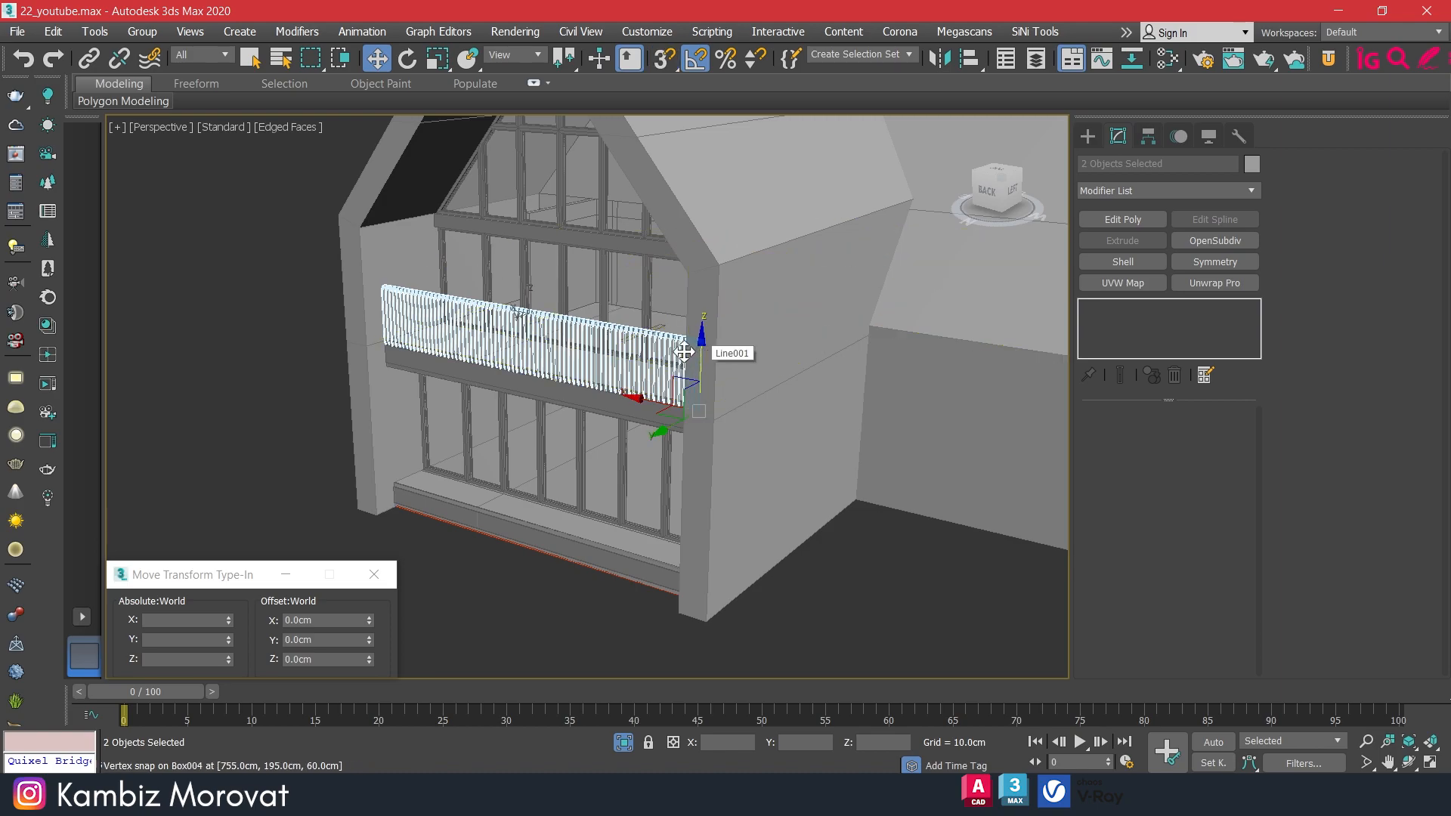
pyautogui.scroll(5, 690, 353)
pyautogui.scroll(-5, 690, 353)
pyautogui.moveTo(692, 355); pyautogui.dragTo(694, 480)
pyautogui.click(705, 475)
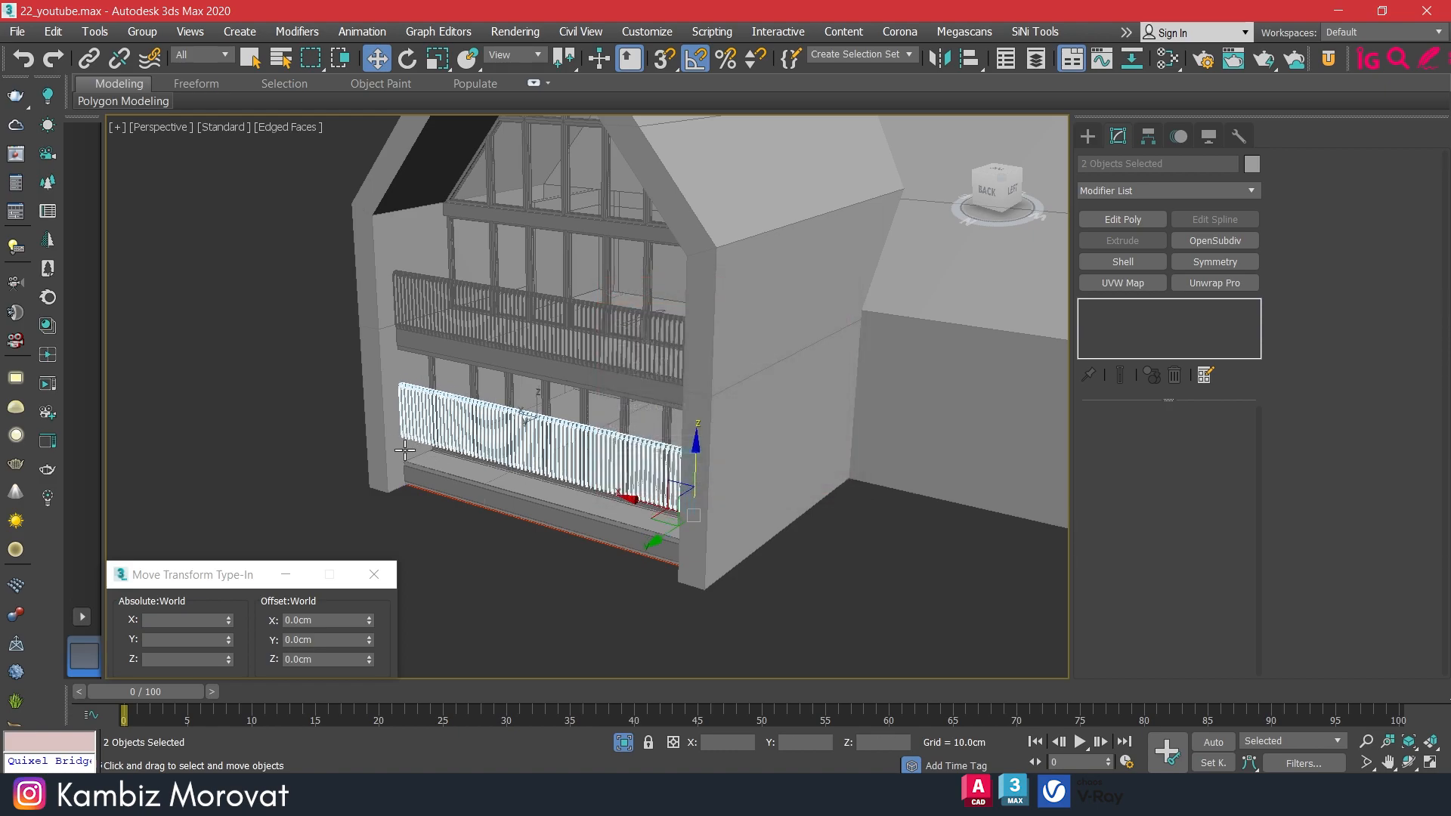
# Turn snapping on and move the lower rear railing down so its post bottoms meet the ground-floor slab edge.
pyautogui.scroll(8, 454, 461)
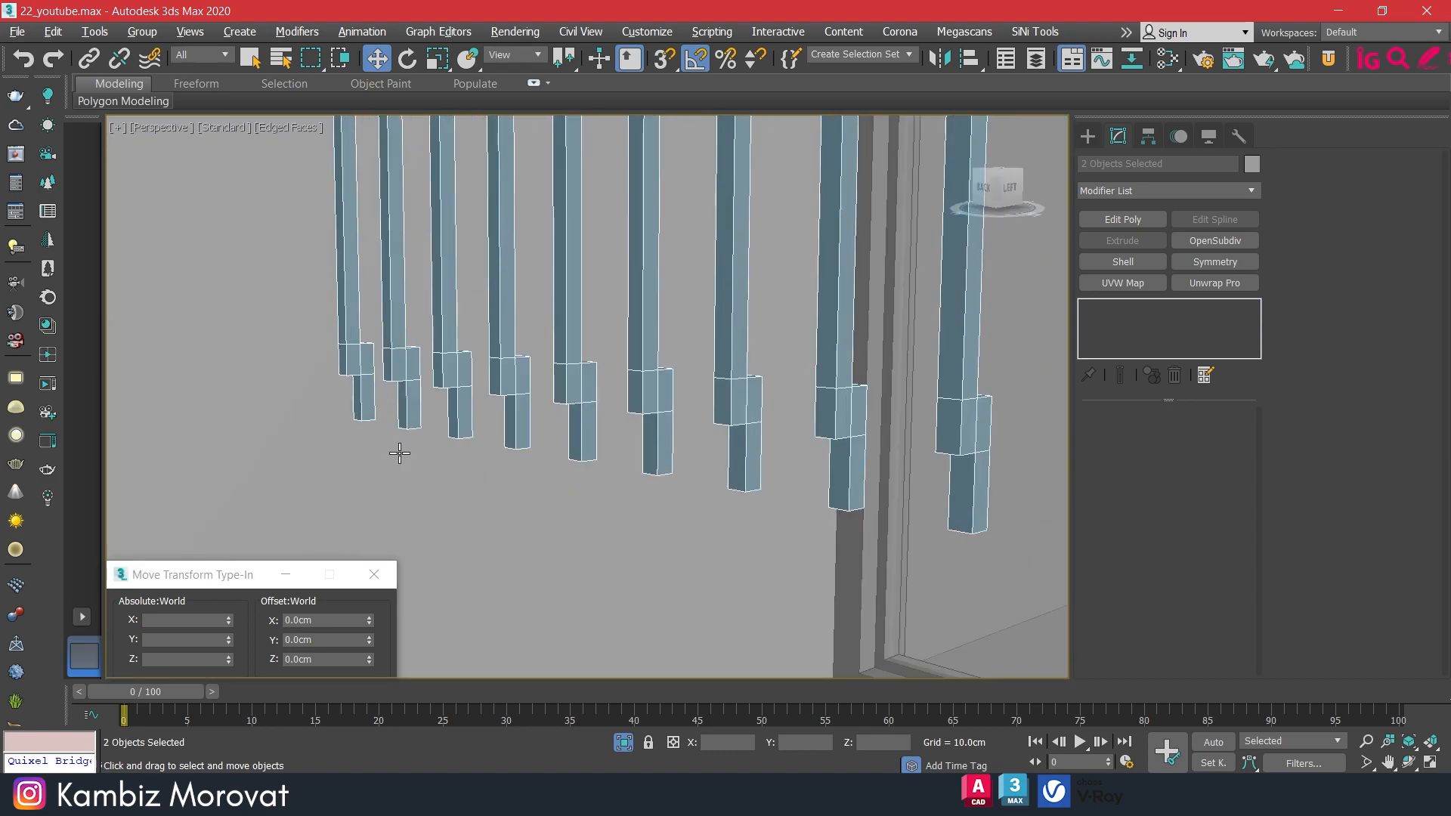
pyautogui.scroll(-6, 401, 442)
pyautogui.scroll(8, 408, 444)
pyautogui.press('s')
pyautogui.moveTo(389, 367); pyautogui.dragTo(683, 399)
pyautogui.scroll(-5, 392, 419)
pyautogui.moveTo(396, 480); pyautogui.dragTo(683, 398, button='middle')
pyautogui.moveTo(683, 398); pyautogui.dragTo(573, 588)
pyautogui.scroll(4, 628, 499)
pyautogui.scroll(-1, 684, 491)
pyautogui.moveTo(673, 461)
pyautogui.mouseDown(button='middle')
pyautogui.moveTo(522, 340)
pyautogui.moveTo(583, 408)
pyautogui.mouseUp(button='middle')
pyautogui.scroll(-3, 520, 347)
pyautogui.scroll(-5, 585, 408)
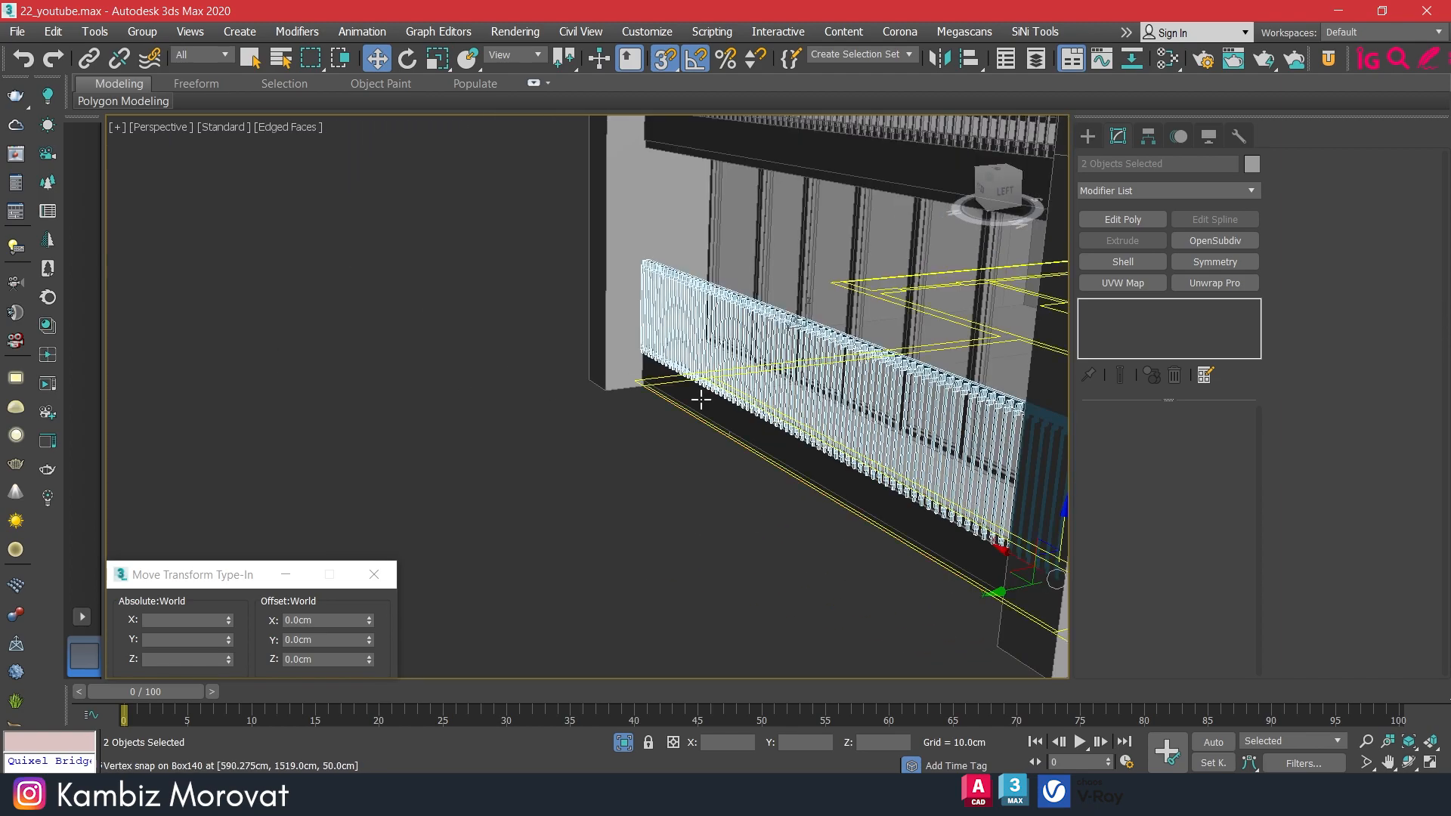
# Snap the lower rear railing's last post corner to the end corner of the ground-floor slab beside the column.
pyautogui.moveTo(702, 398); pyautogui.dragTo(620, 384, button='middle')
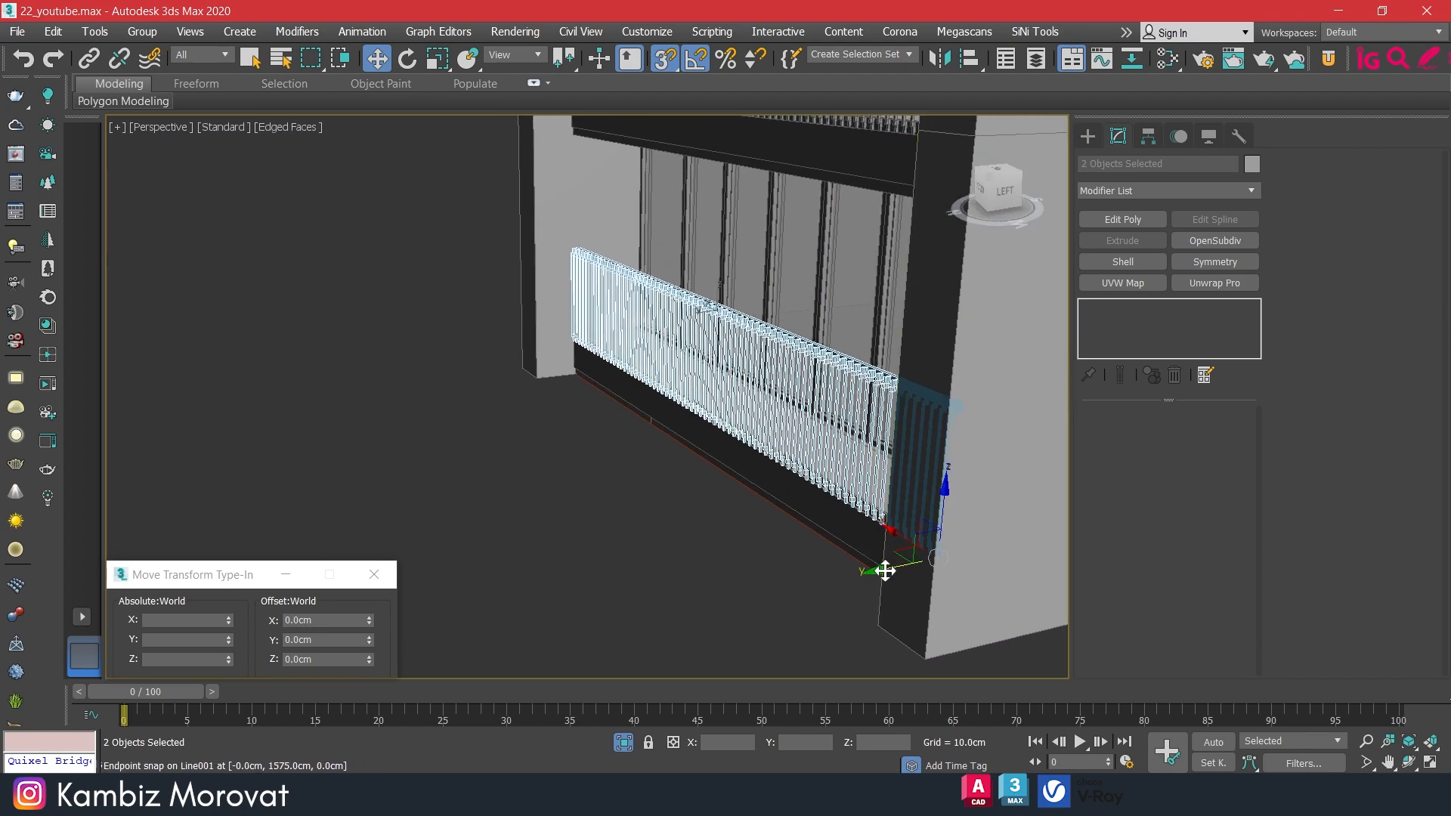
pyautogui.scroll(6, 574, 330)
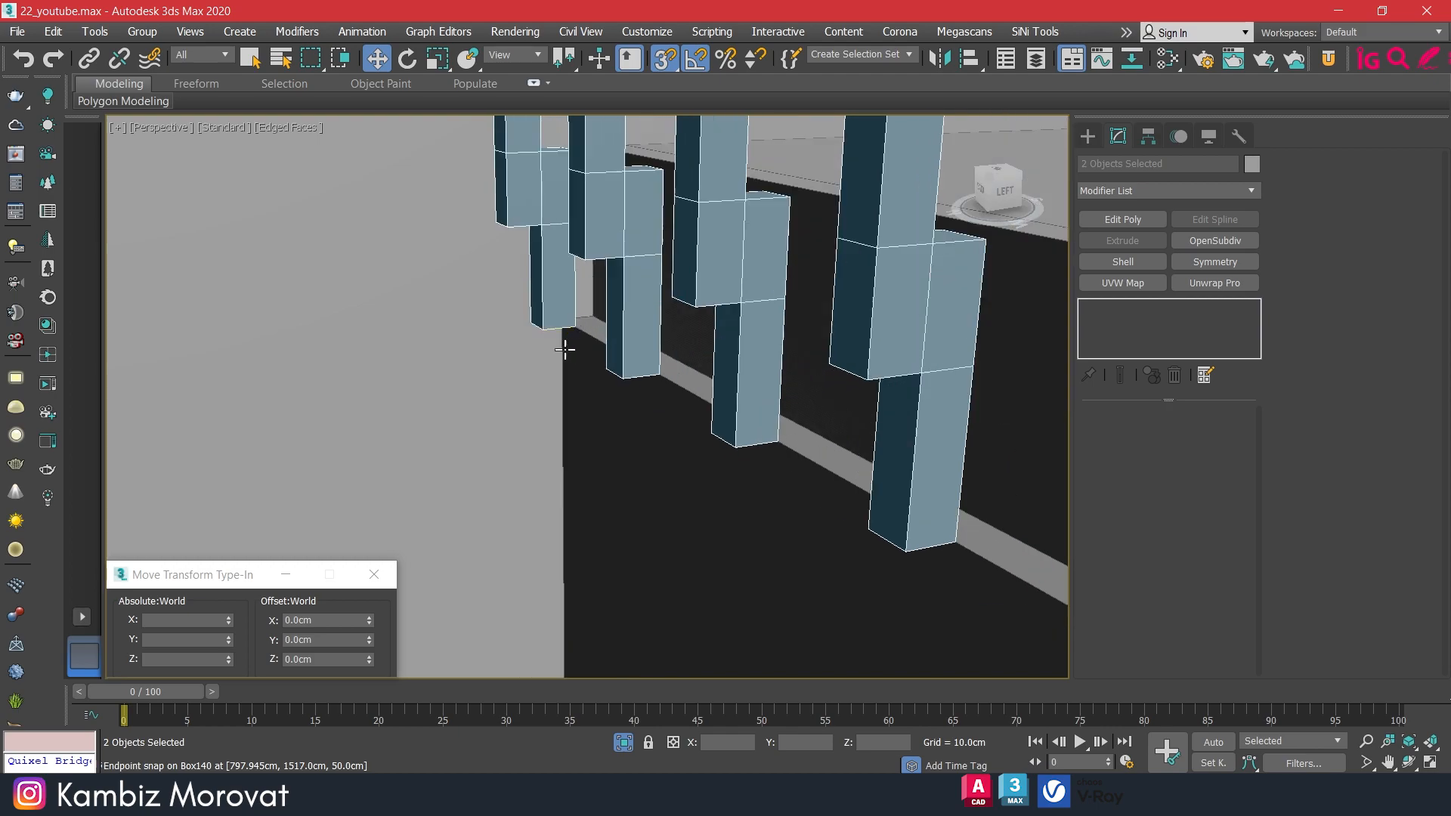
pyautogui.scroll(2, 574, 329)
pyautogui.scroll(-2, 582, 317)
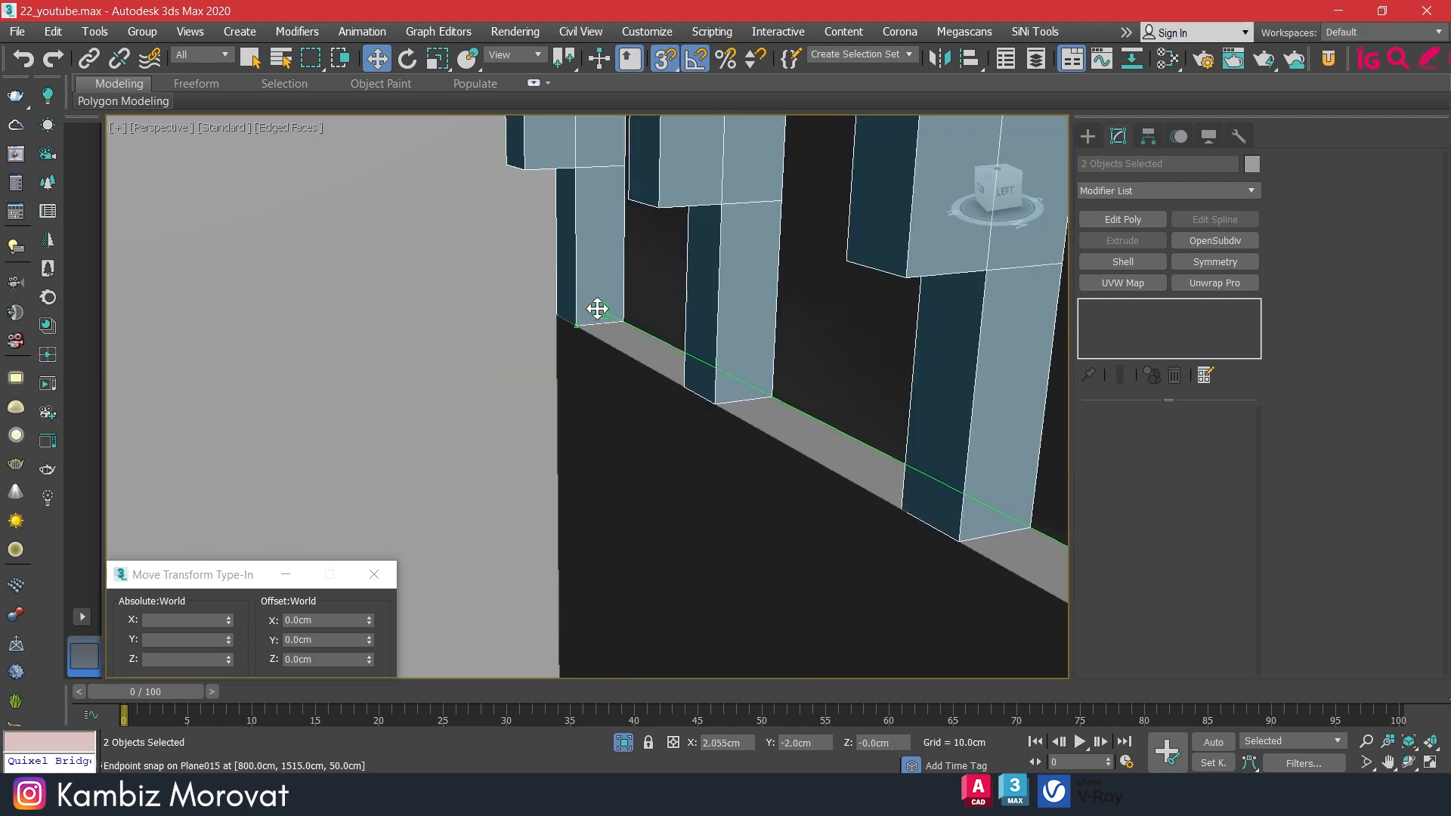
pyautogui.scroll(-6, 596, 322)
pyautogui.scroll(-7, 608, 342)
# Copy the lower rear railing out past the side of the building, towards the side gable porch.
pyautogui.keyDown('alt'); pyautogui.moveTo(609, 342); pyautogui.dragTo(714, 348, button='middle'); pyautogui.keyUp('alt')
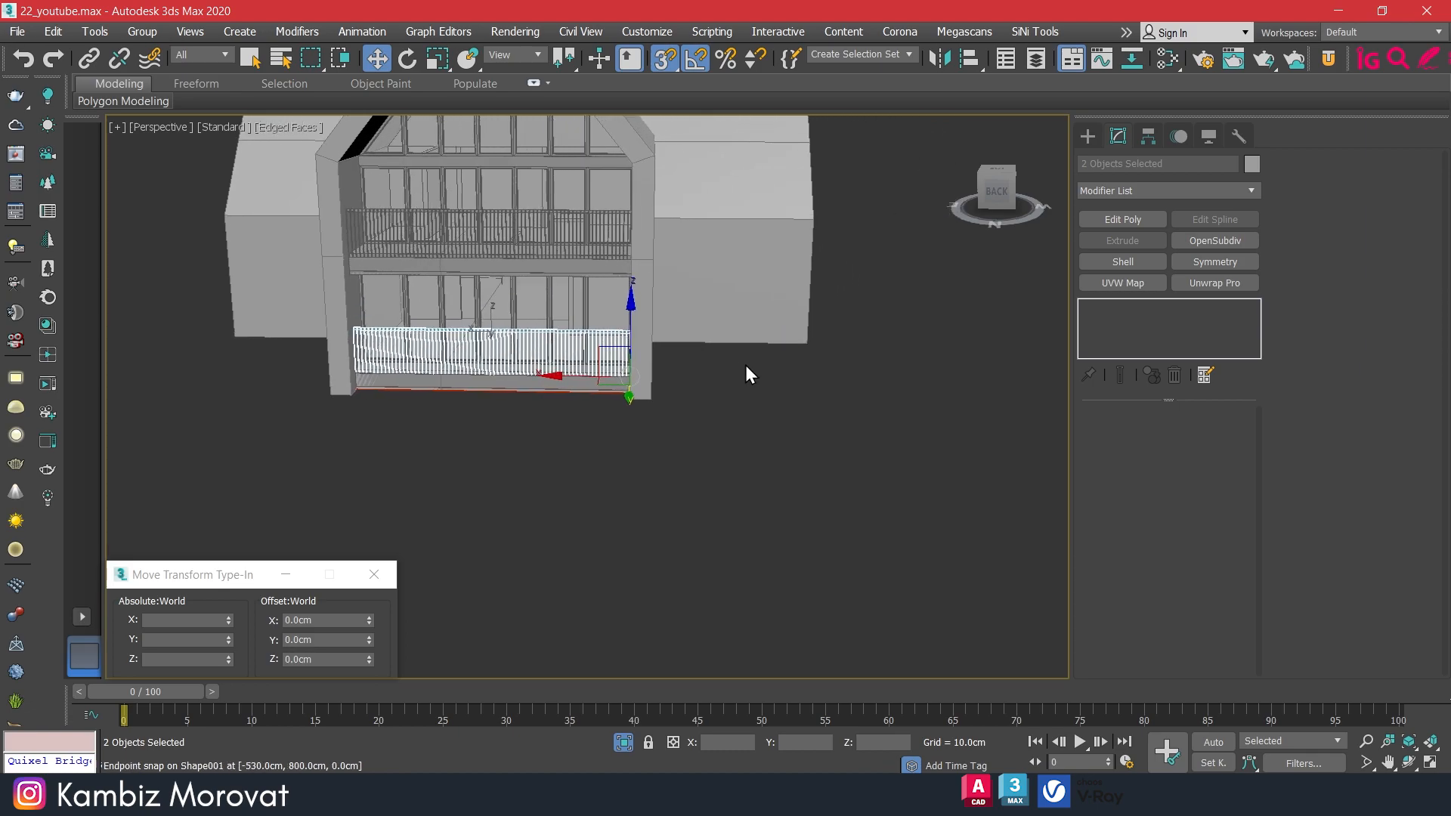
pyautogui.scroll(-2, 783, 371)
pyautogui.keyDown('alt'); pyautogui.moveTo(829, 388); pyautogui.dragTo(657, 414, button='middle'); pyautogui.keyUp('alt')
pyautogui.keyDown('shift'); pyautogui.moveTo(437, 357); pyautogui.dragTo(832, 395); pyautogui.keyUp('shift')
pyautogui.click(747, 475)
# Turn snapping off and rotate the new railing copy parallel to the side gable's porch edge.
pyautogui.press('s')
pyautogui.press('e')
pyautogui.moveTo(764, 351); pyautogui.dragTo(823, 343)
pyautogui.press('w')
# Turn snapping on and snap the side railing's bottom post corner to the end corner of the side porch slab.
pyautogui.scroll(3, 744, 374)
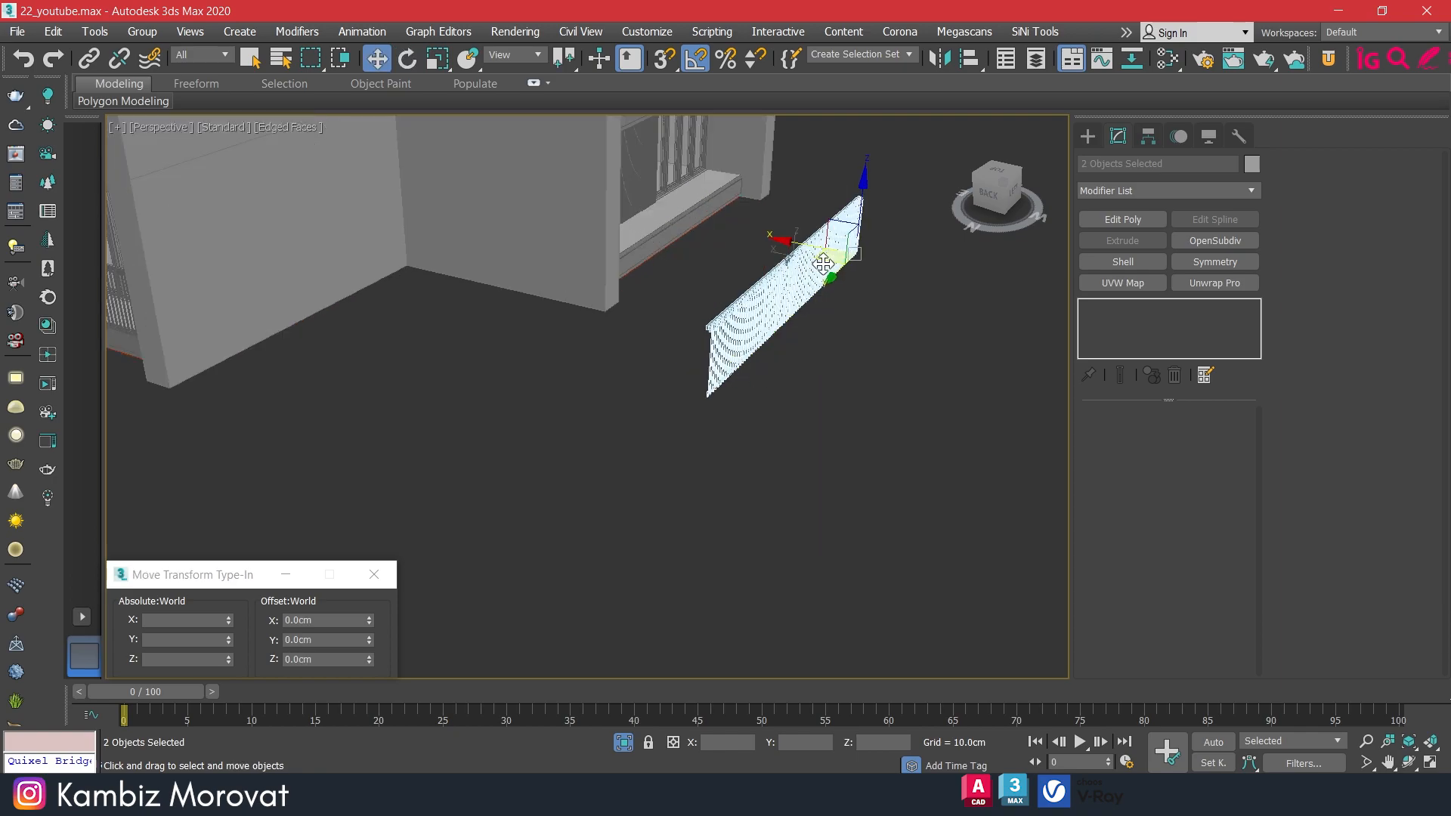
pyautogui.scroll(6, 707, 389)
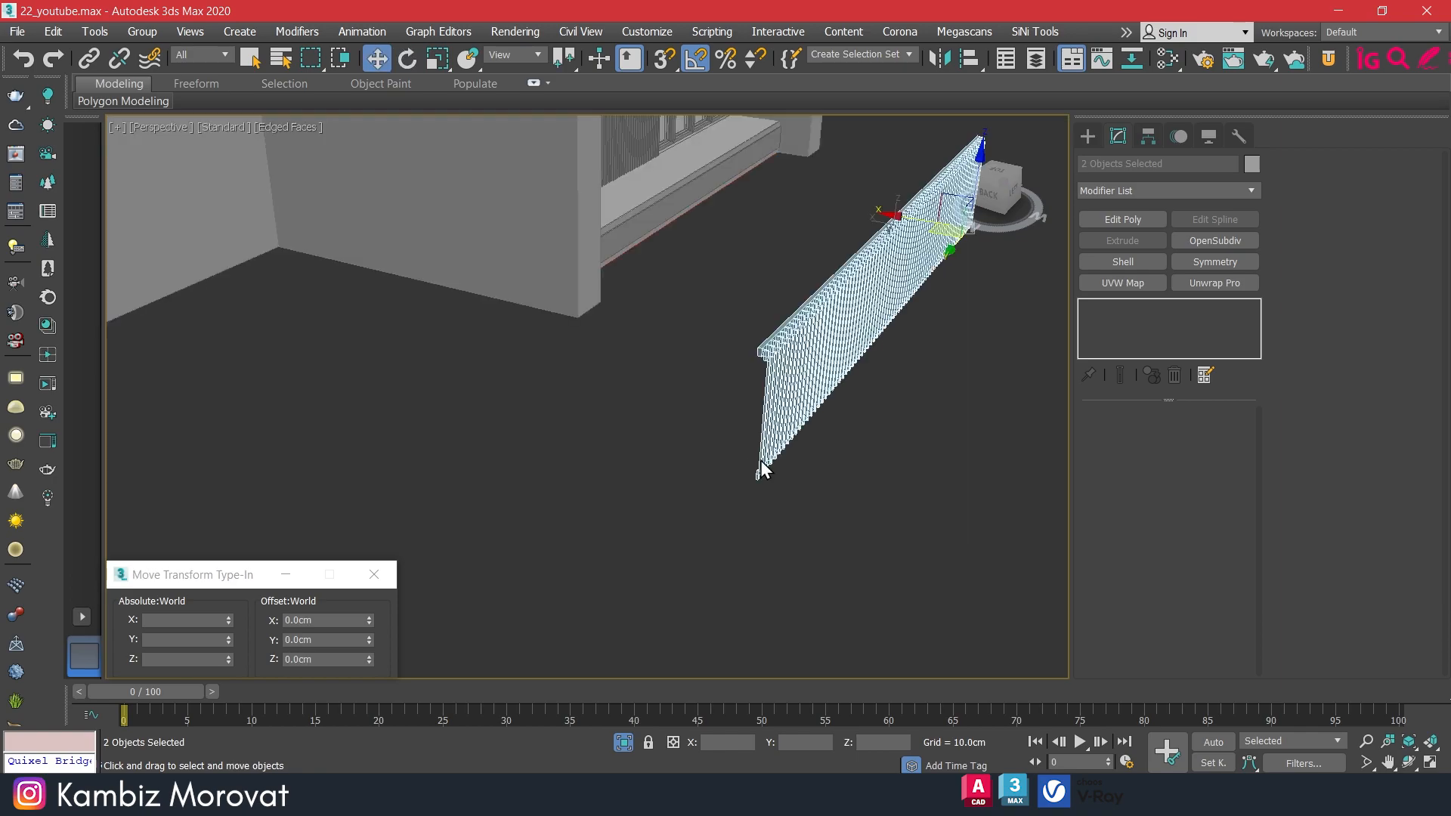
pyautogui.scroll(1, 758, 484)
pyautogui.press('s')
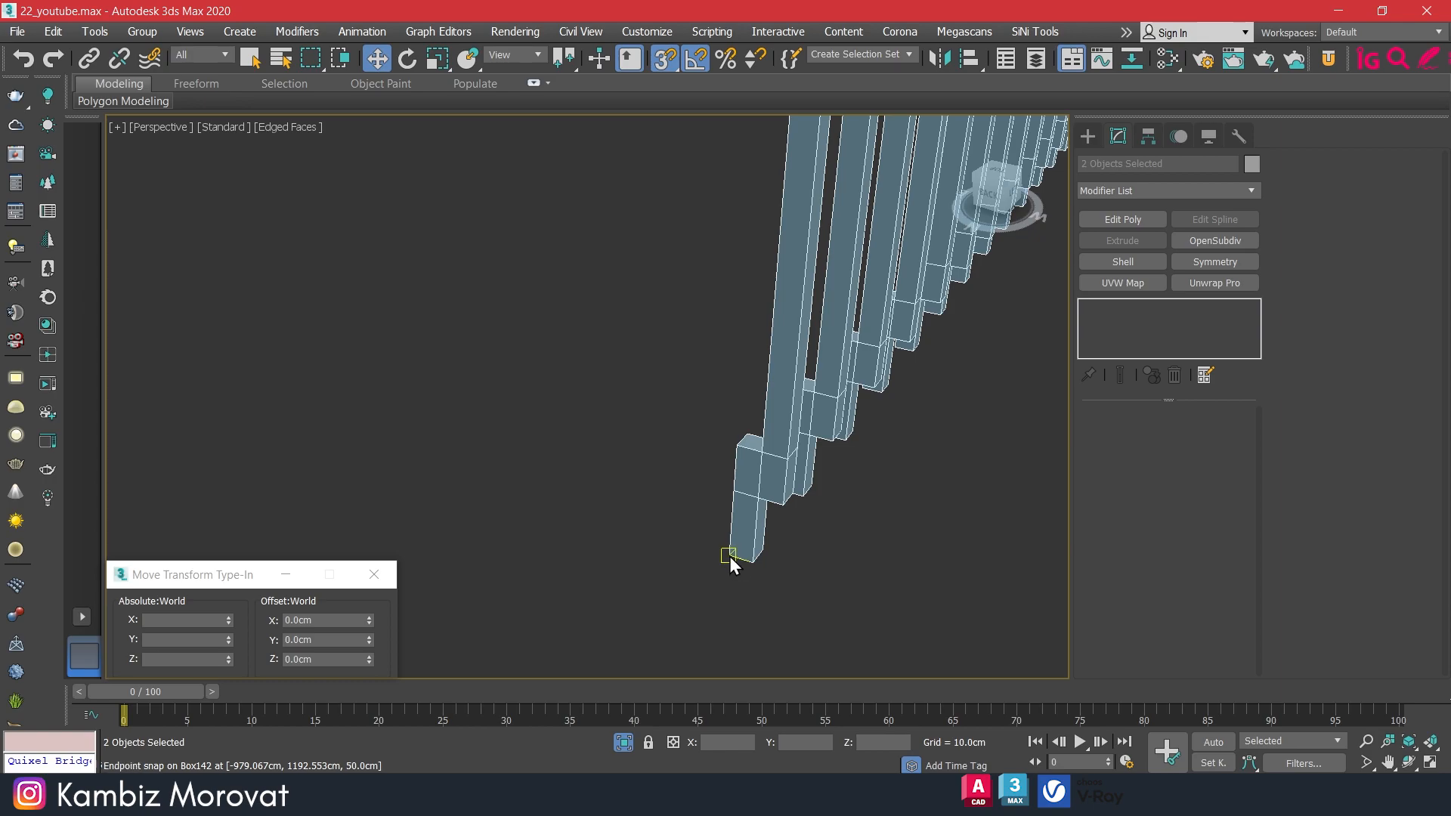
pyautogui.moveTo(729, 556); pyautogui.dragTo(681, 385)
pyautogui.scroll(-6, 692, 392)
pyautogui.moveTo(708, 350); pyautogui.dragTo(538, 397, button='middle')
pyautogui.moveTo(538, 396)
pyautogui.mouseDown()
pyautogui.moveTo(570, 305)
pyautogui.moveTo(522, 320)
pyautogui.moveTo(330, 249)
pyautogui.moveTo(337, 265)
pyautogui.moveTo(310, 253)
pyautogui.moveTo(324, 302)
pyautogui.moveTo(275, 282)
pyautogui.moveTo(308, 252)
pyautogui.moveTo(376, 289)
pyautogui.mouseUp()
pyautogui.scroll(8, 557, 317)
pyautogui.scroll(4, 468, 295)
pyautogui.scroll(7, 333, 248)
pyautogui.scroll(-10, 381, 294)
# Examine the side railing's fit along the porch slab and between the two gable columns.
pyautogui.keyDown('alt'); pyautogui.moveTo(627, 329); pyautogui.dragTo(670, 333, button='middle'); pyautogui.keyUp('alt')
pyautogui.scroll(-2, 670, 333)
pyautogui.moveTo(820, 360); pyautogui.dragTo(685, 299, button='middle')
pyautogui.scroll(10, 835, 262)
pyautogui.scroll(-10, 827, 258)
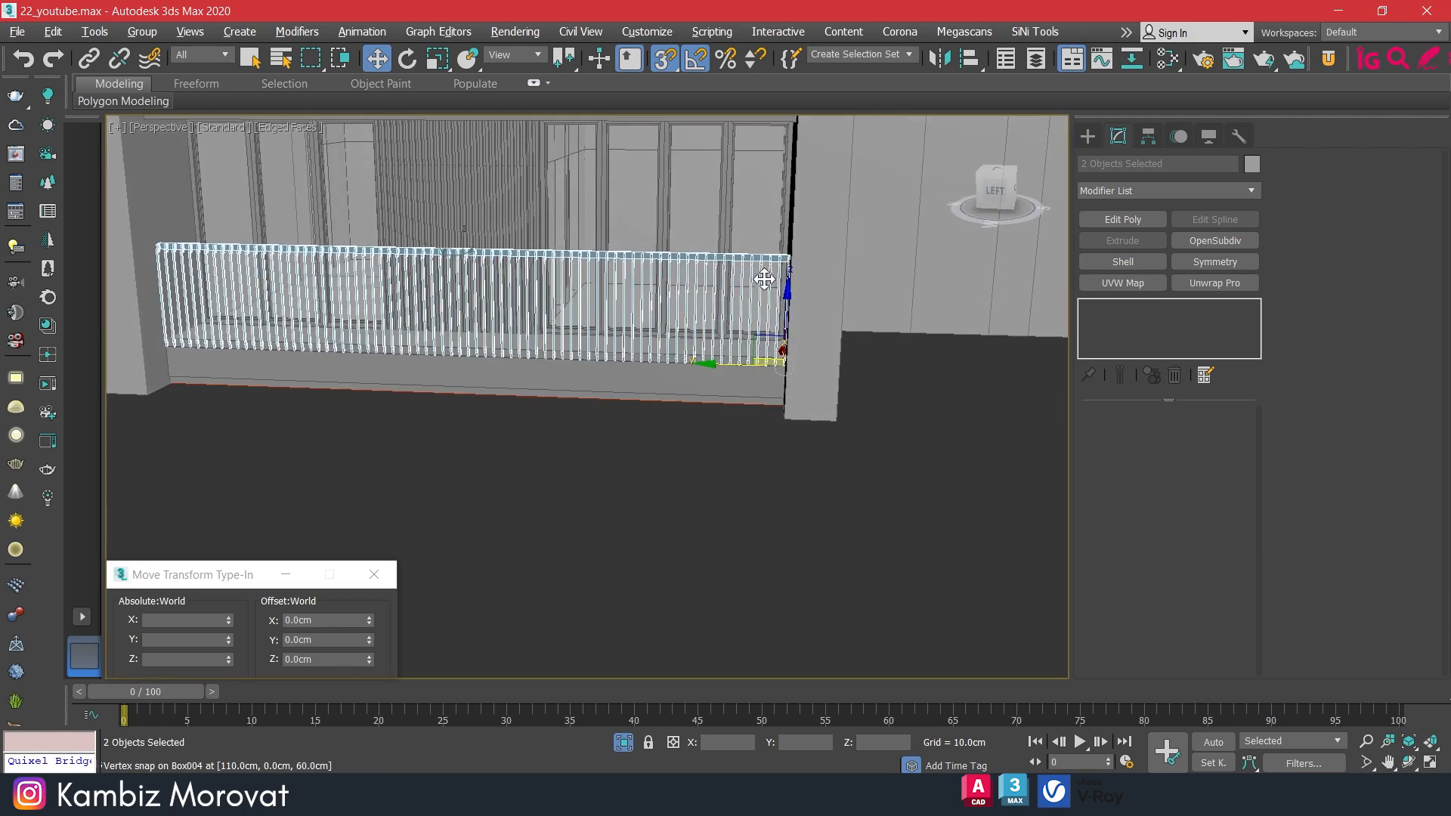
pyautogui.scroll(-4, 770, 277)
pyautogui.moveTo(651, 265); pyautogui.dragTo(708, 345, button='middle')
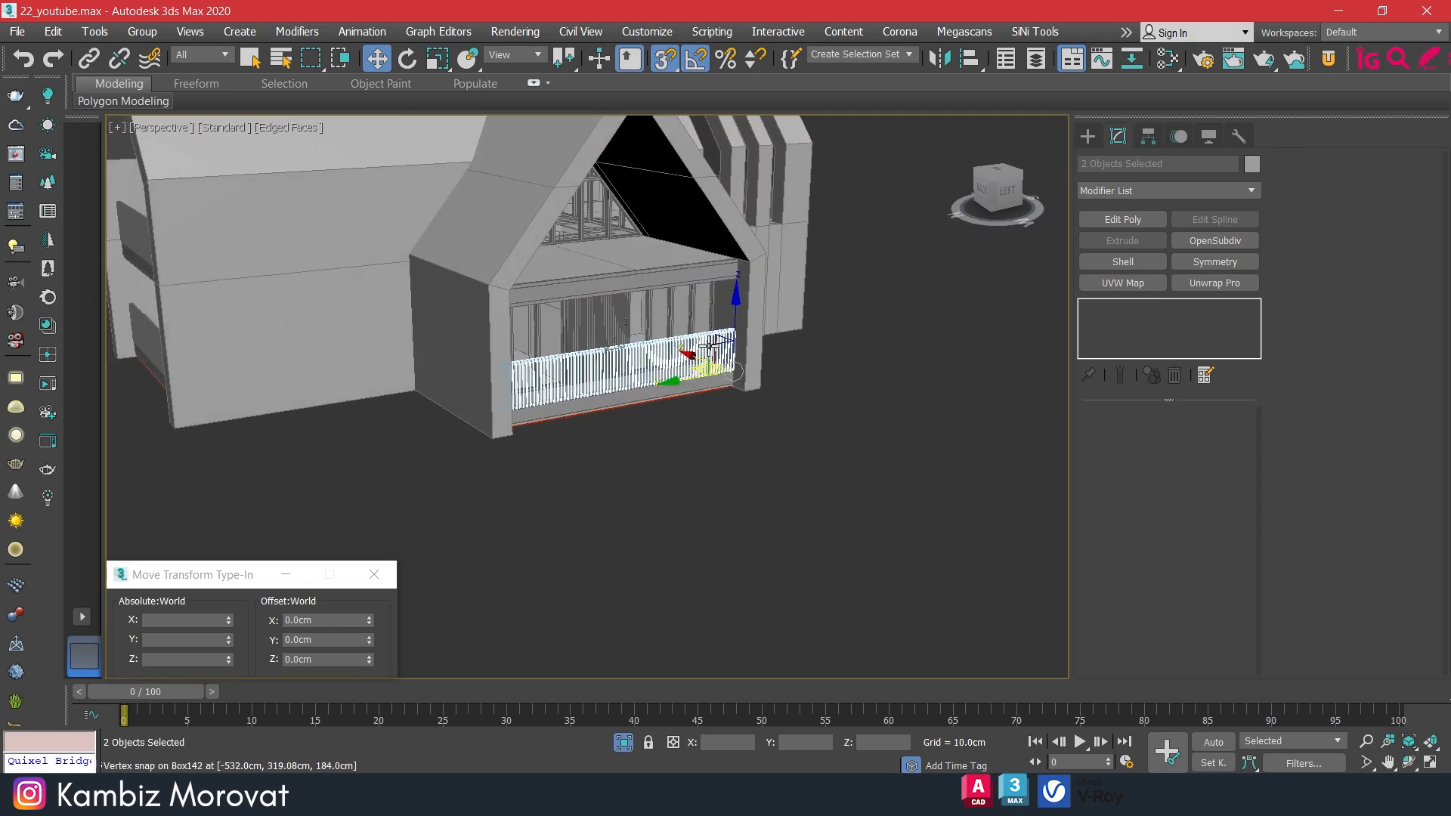
pyautogui.scroll(3, 745, 311)
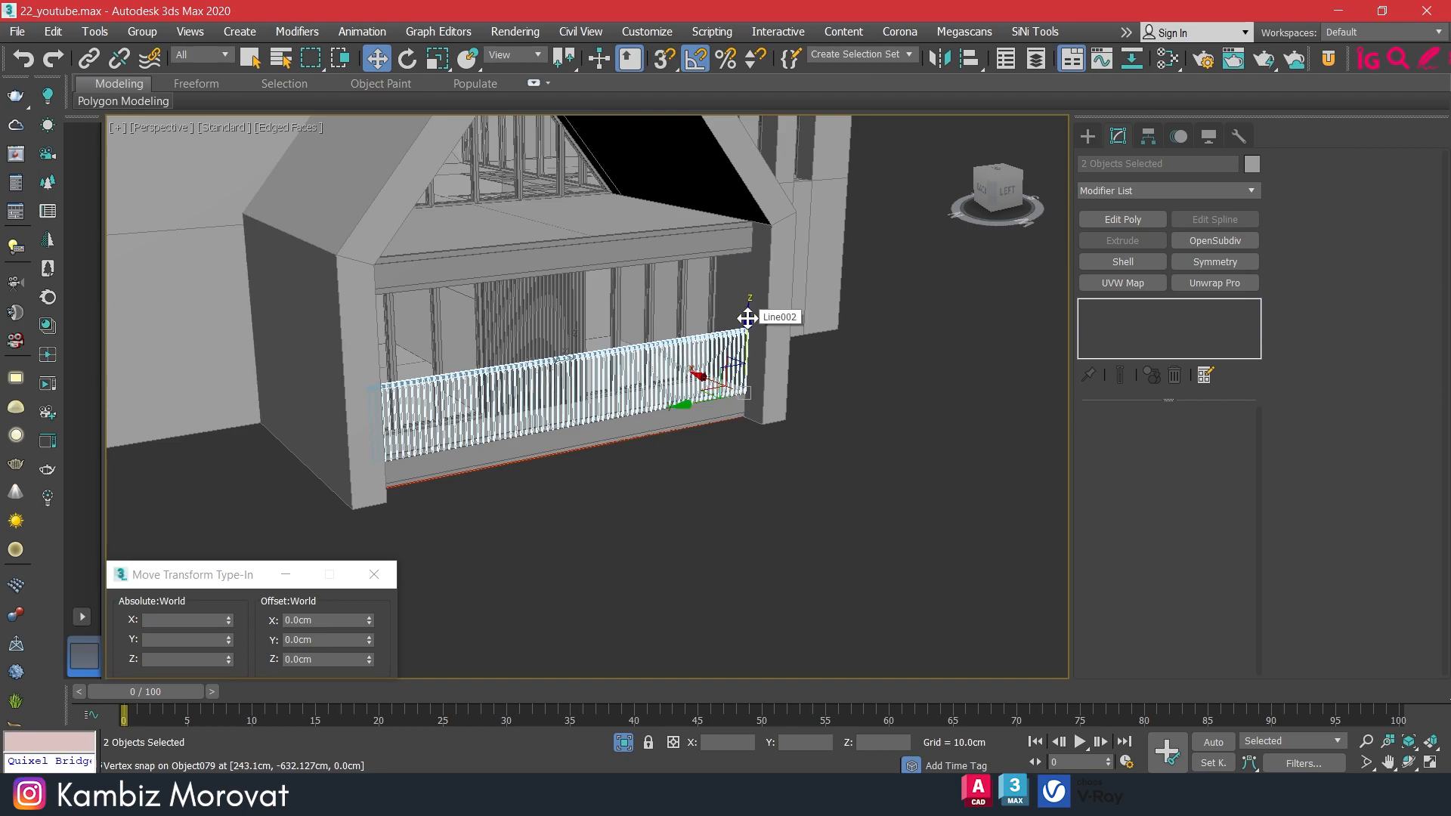
# Turn snapping on and copy the side porch's lower railing posts up to the end corner of the upper porch slab as one copy.
pyautogui.scroll(8, 752, 352)
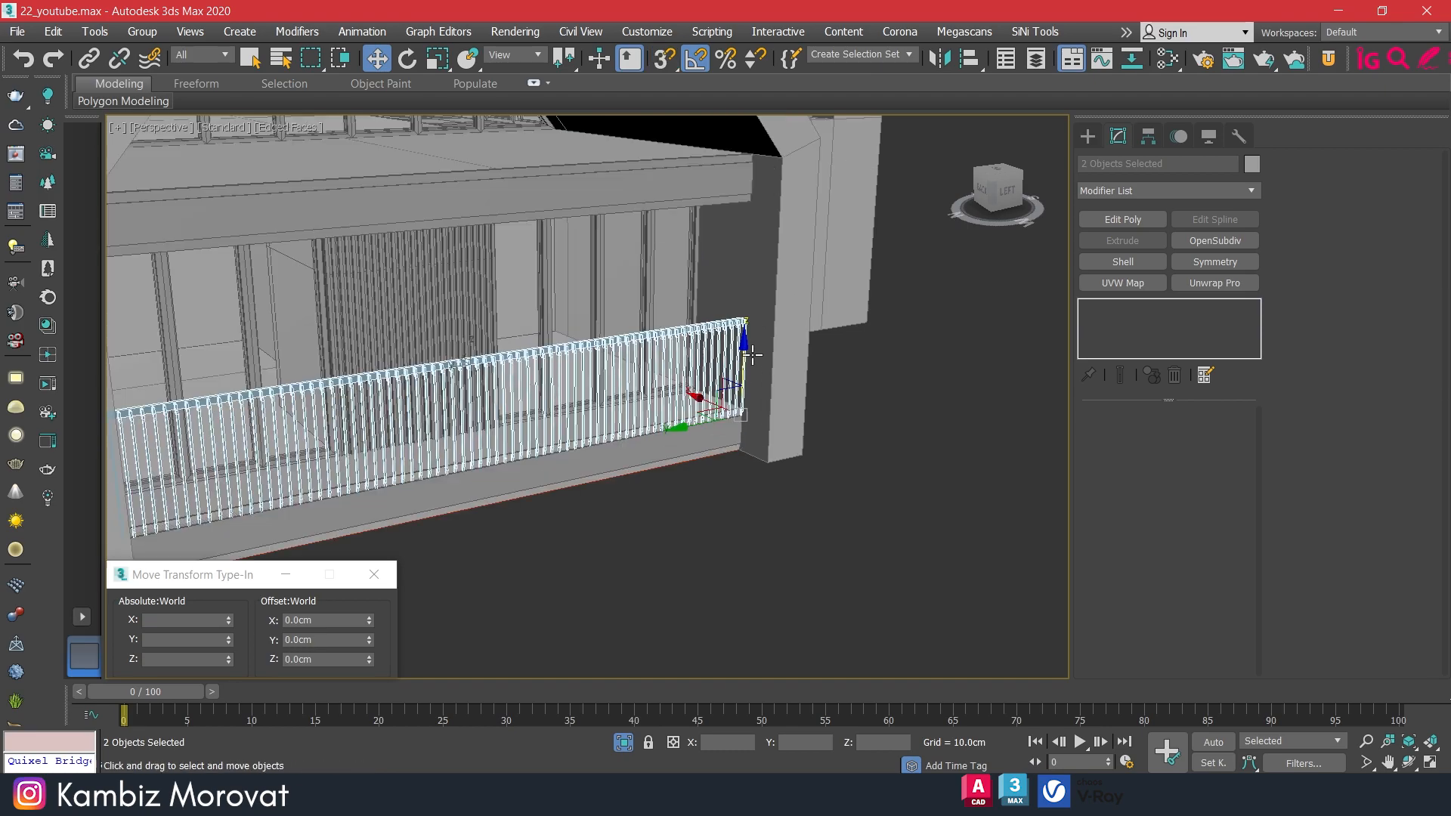
pyautogui.press('s')
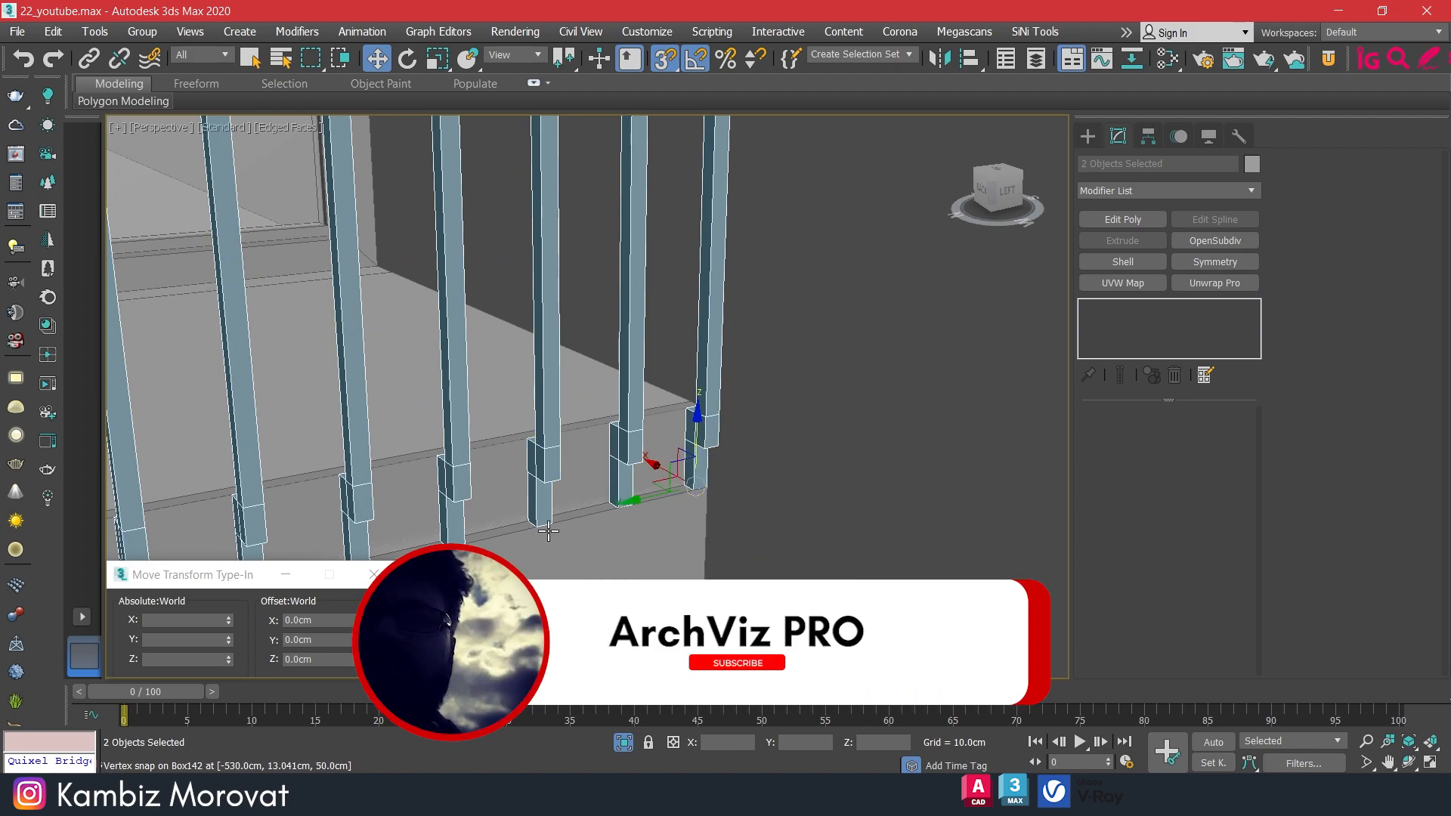
pyautogui.keyDown('shift'); pyautogui.moveTo(550, 521); pyautogui.dragTo(544, 460); pyautogui.keyUp('shift')
pyautogui.scroll(-6, 571, 377)
pyautogui.moveTo(564, 340); pyautogui.dragTo(544, 460, button='middle')
pyautogui.keyDown('shift'); pyautogui.moveTo(544, 461); pyautogui.dragTo(576, 489); pyautogui.keyUp('shift')
pyautogui.moveTo(544, 460); pyautogui.dragTo(557, 575, button='middle')
pyautogui.scroll(4, 570, 398)
pyautogui.keyDown('shift'); pyautogui.moveTo(576, 489); pyautogui.dragTo(573, 297); pyautogui.keyUp('shift')
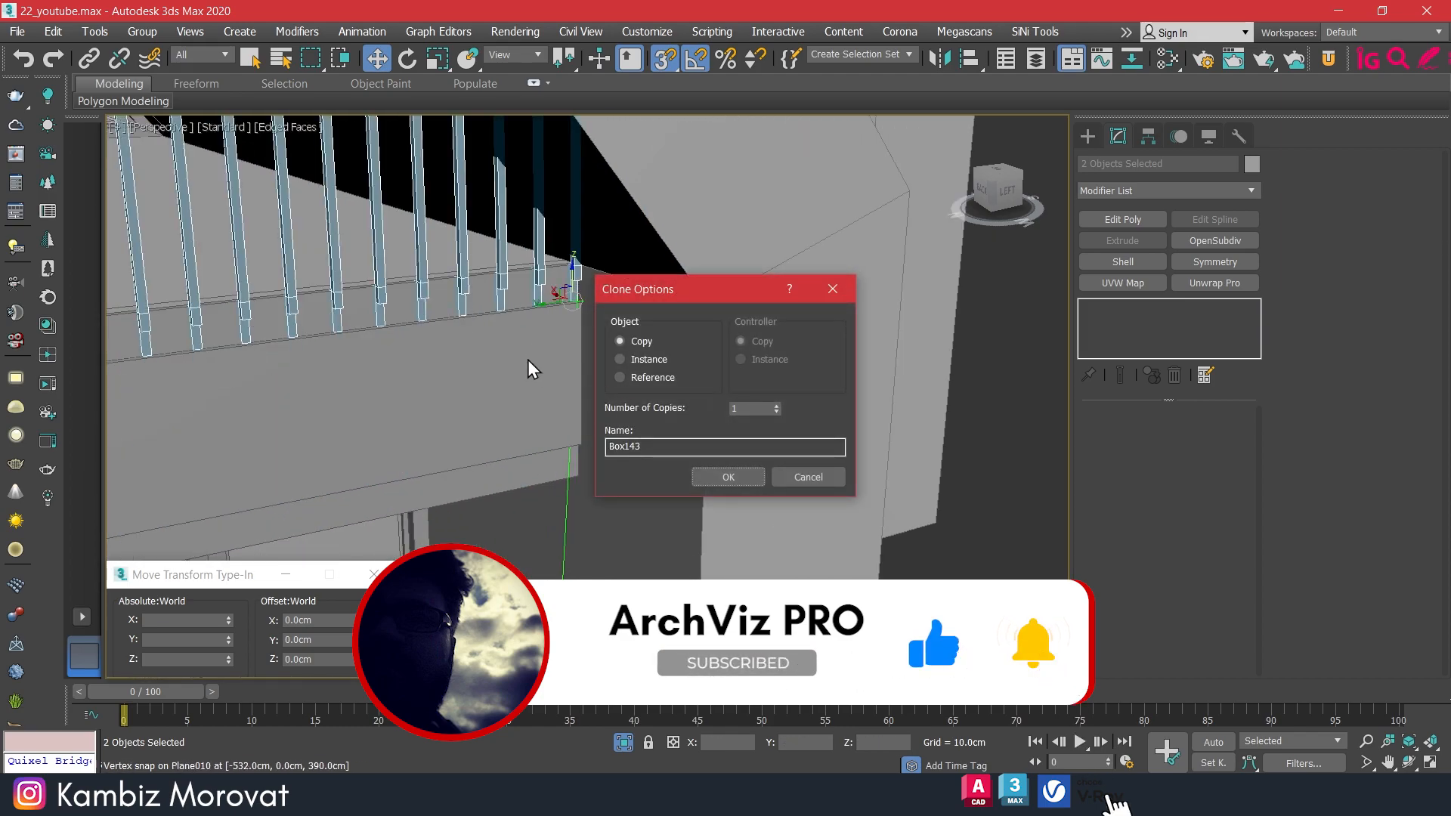
pyautogui.click(729, 477)
# Snap the upper side railing's bottom post corner to the end corner of the upper slab.
pyautogui.scroll(-5, 578, 424)
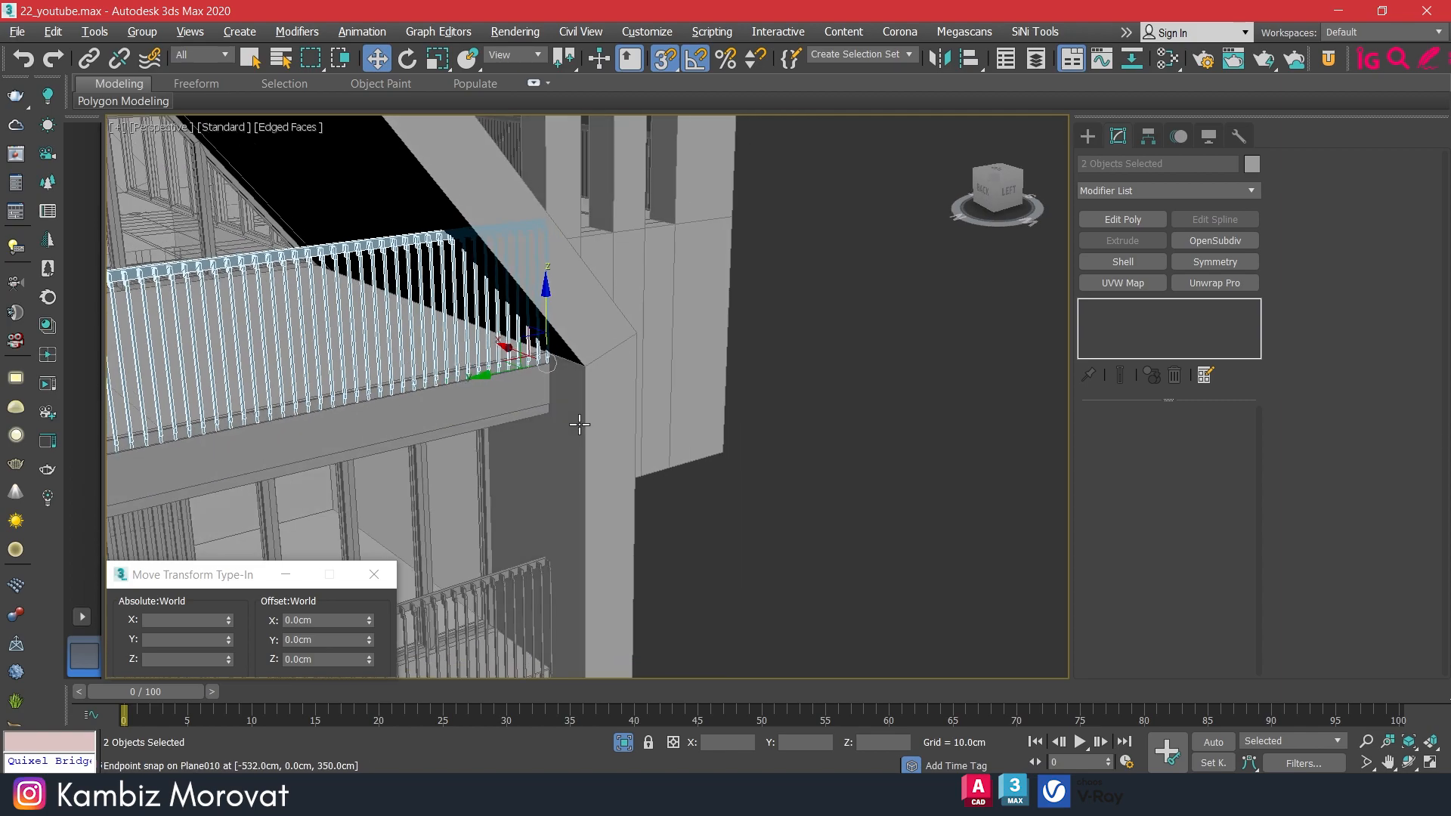
pyautogui.scroll(8, 577, 425)
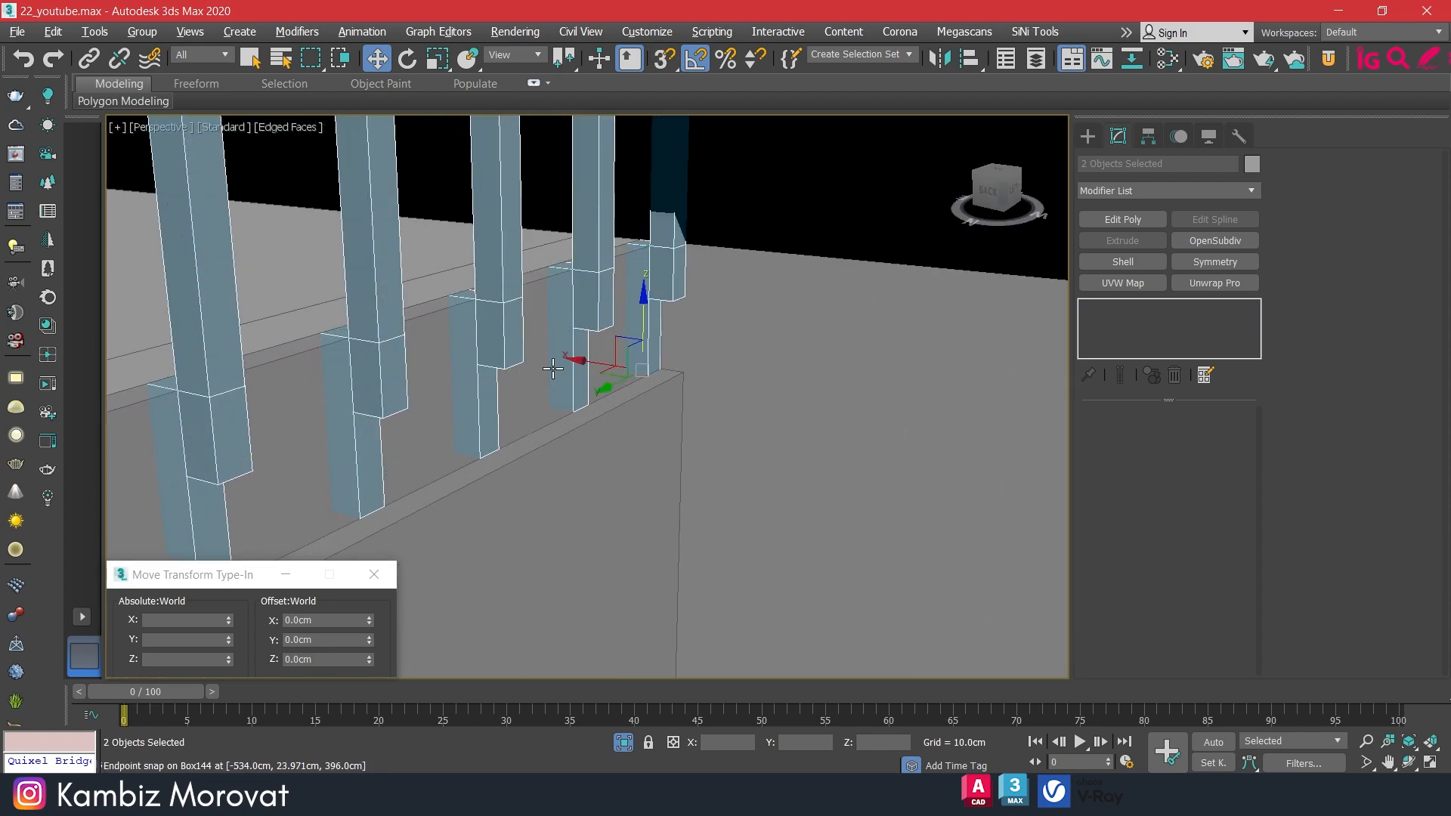
pyautogui.scroll(4, 582, 363)
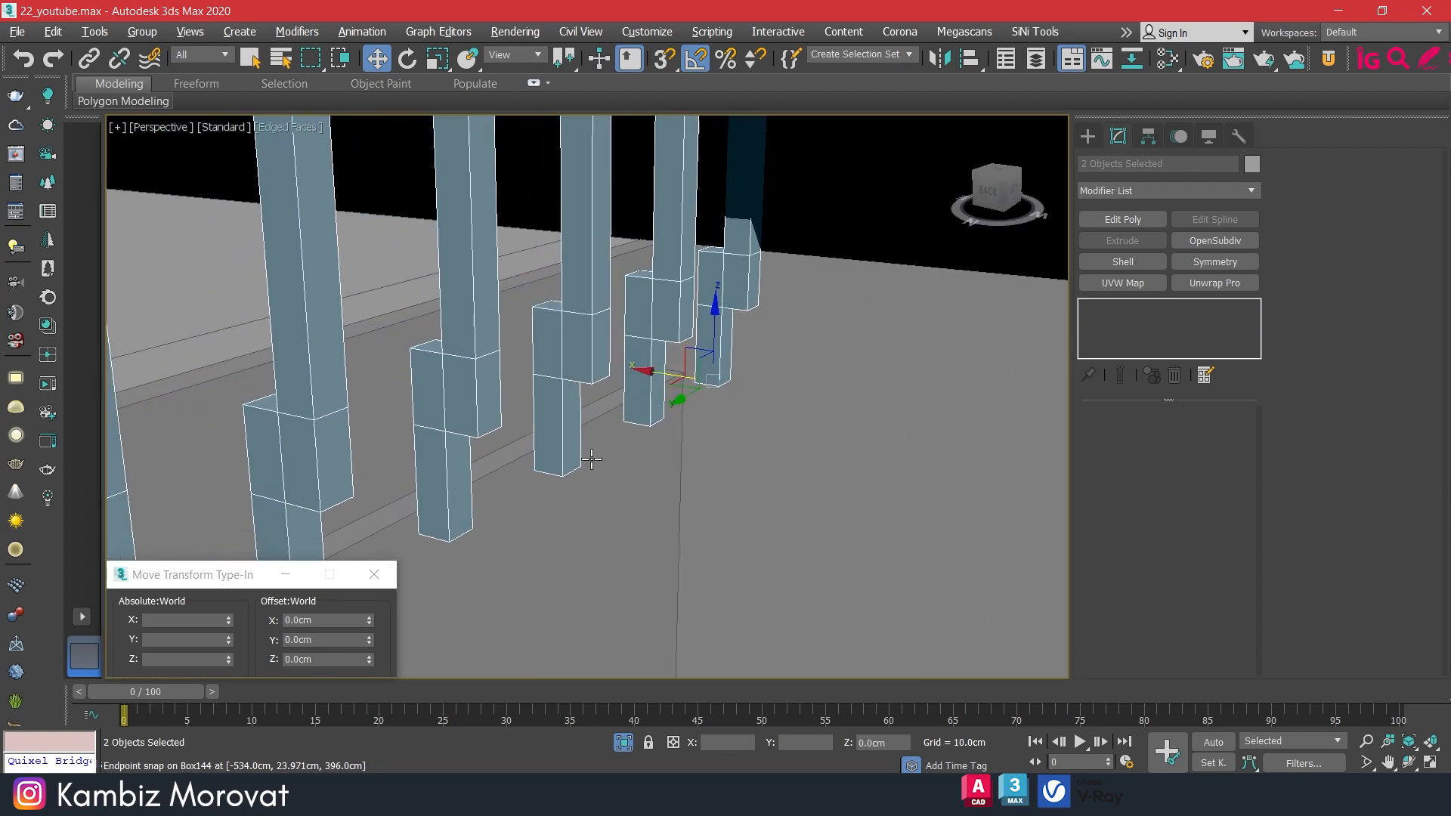
pyautogui.moveTo(567, 472); pyautogui.dragTo(684, 376)
pyautogui.scroll(-10, 622, 435)
pyautogui.moveTo(668, 478); pyautogui.dragTo(637, 265, button='middle')
pyautogui.scroll(8, 589, 411)
pyautogui.scroll(1, 551, 416)
pyautogui.scroll(-10, 558, 425)
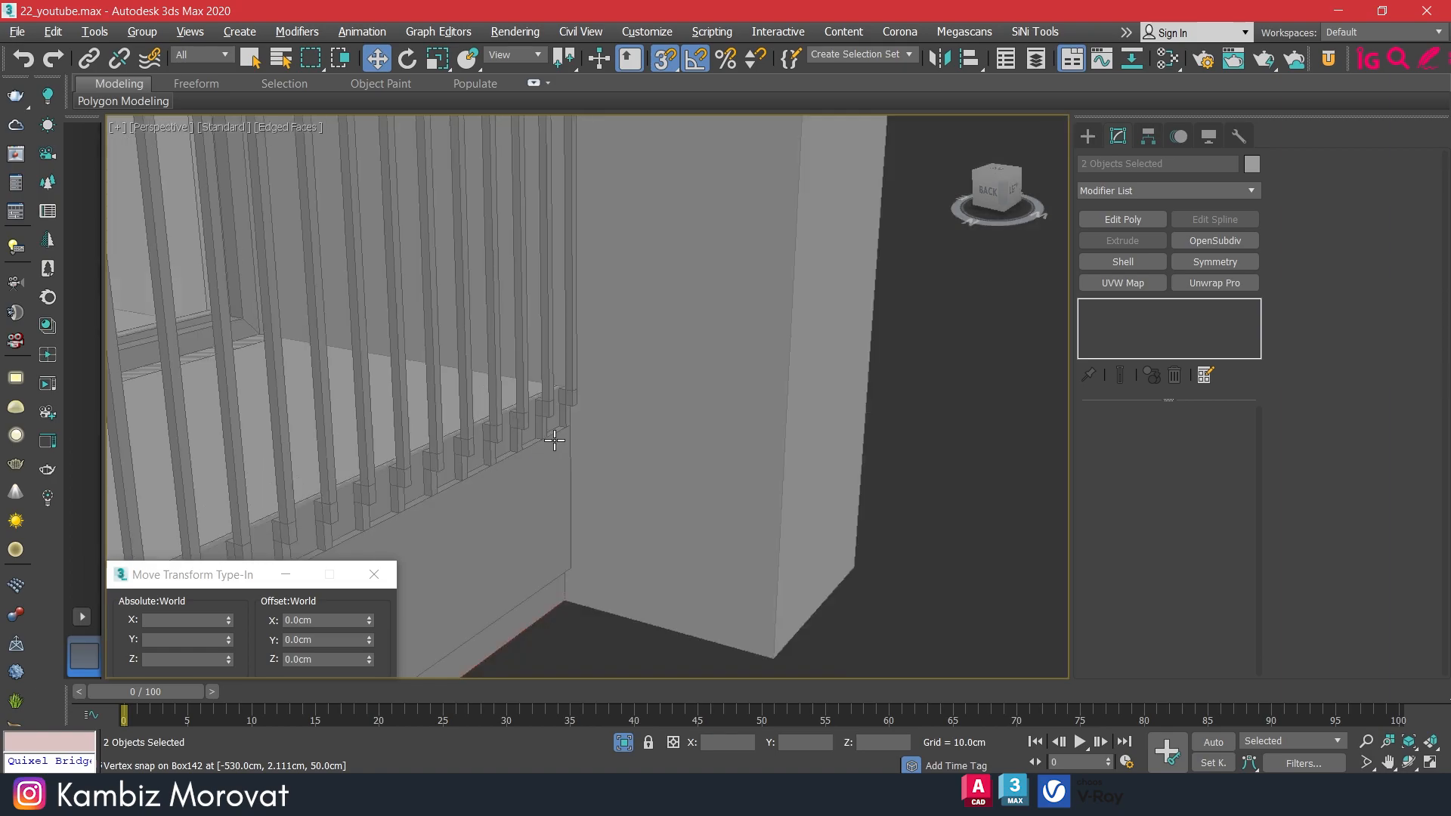
# Add another railing object to the selection, turn snapping off, and copy the side railings along X past the opposite gable porch.
pyautogui.moveTo(560, 430); pyautogui.dragTo(423, 433, button='middle')
pyautogui.moveTo(778, 438); pyautogui.dragTo(695, 435, button='middle')
pyautogui.scroll(5, 743, 350)
pyautogui.keyDown('ctrl'); pyautogui.click(731, 426); pyautogui.keyUp('ctrl')
pyautogui.press('s')
pyautogui.scroll(-5, 732, 426)
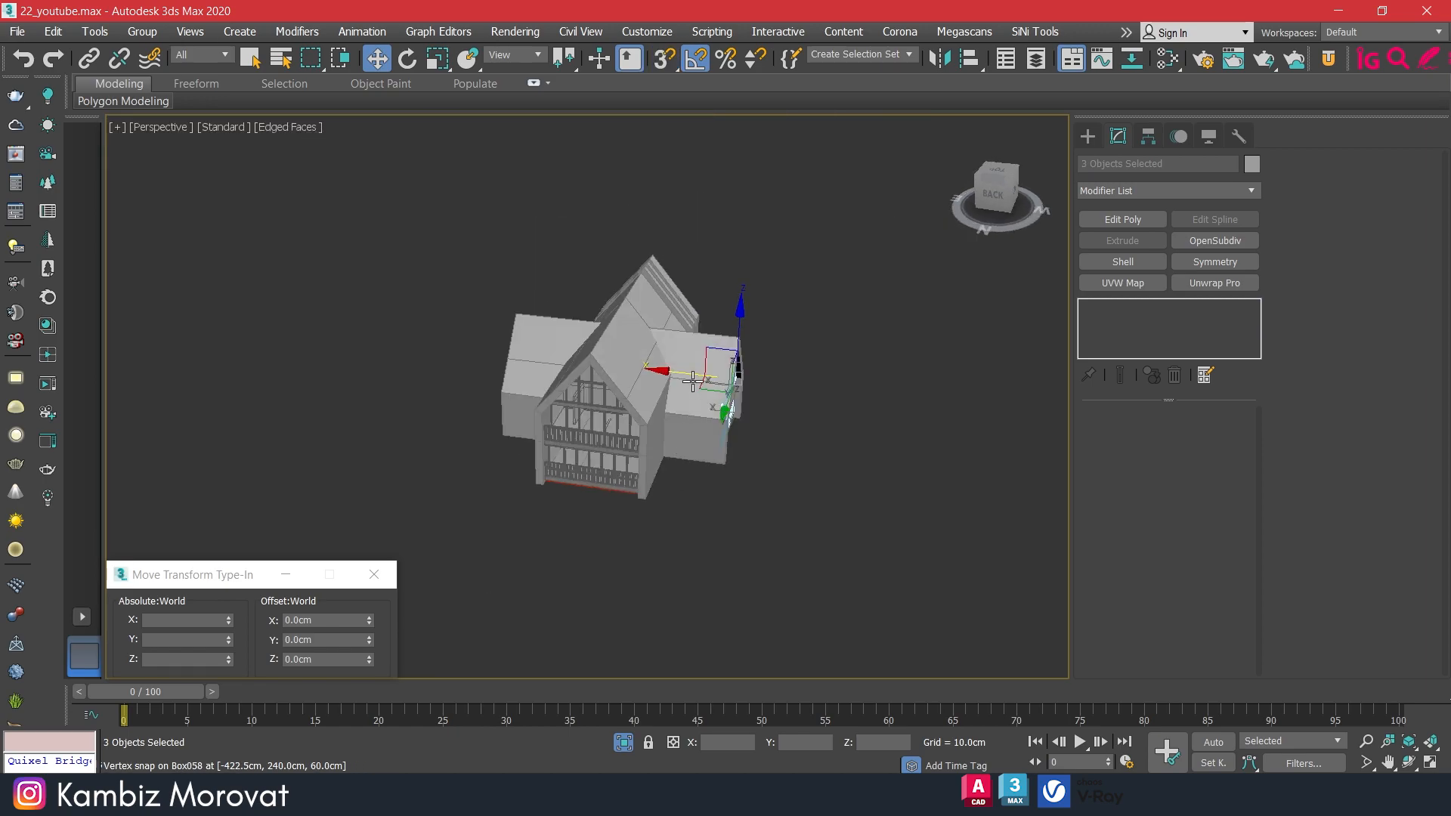
pyautogui.keyDown('shift'); pyautogui.moveTo(683, 374); pyautogui.dragTo(452, 355); pyautogui.keyUp('shift')
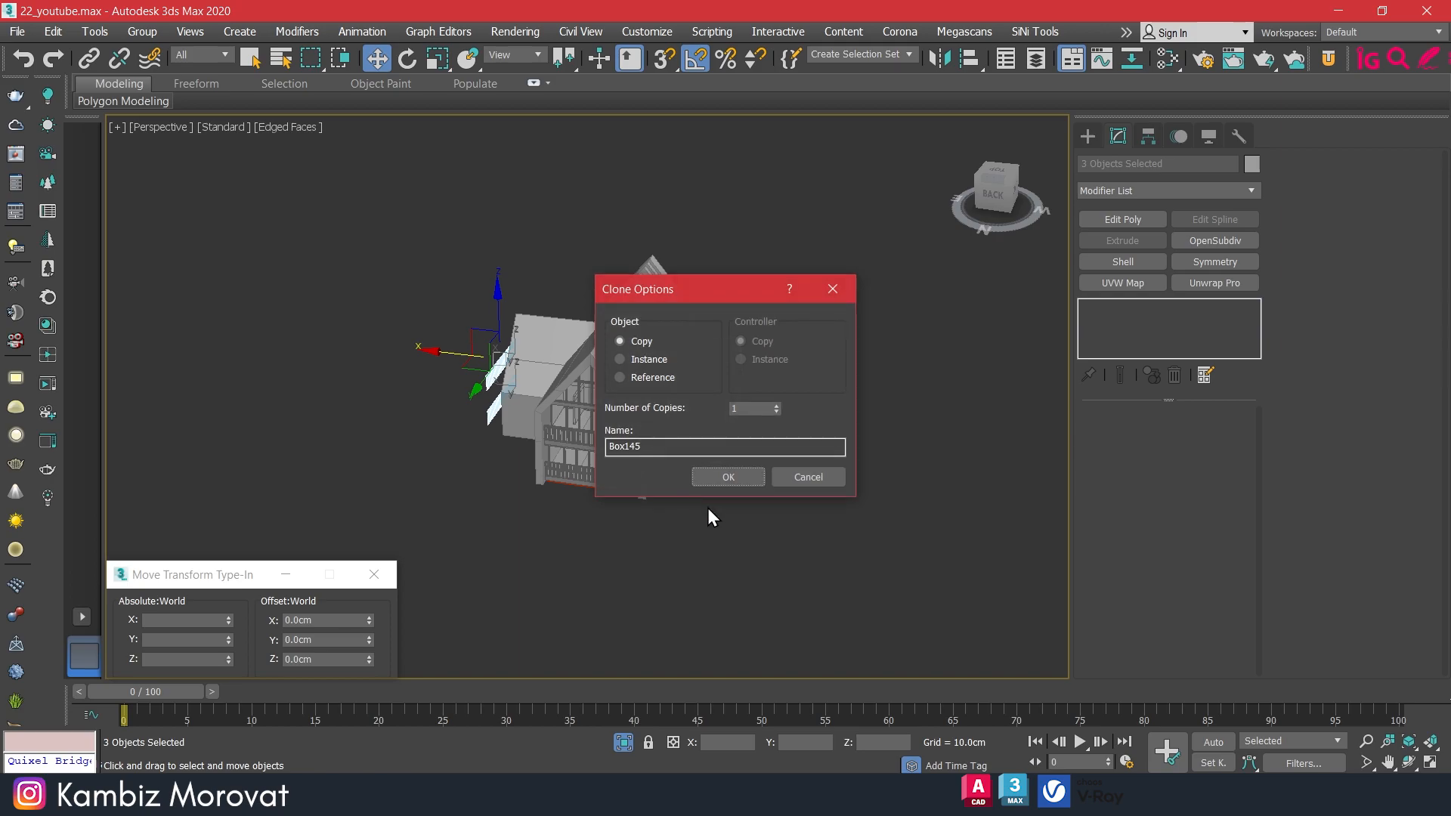
pyautogui.click(730, 479)
# Rotate the copied railings about the vertical axis to face outward from the opposite gable porch.
pyautogui.scroll(5, 460, 406)
pyautogui.keyDown('alt'); pyautogui.moveTo(566, 459); pyautogui.dragTo(652, 468, button='middle'); pyautogui.keyUp('alt')
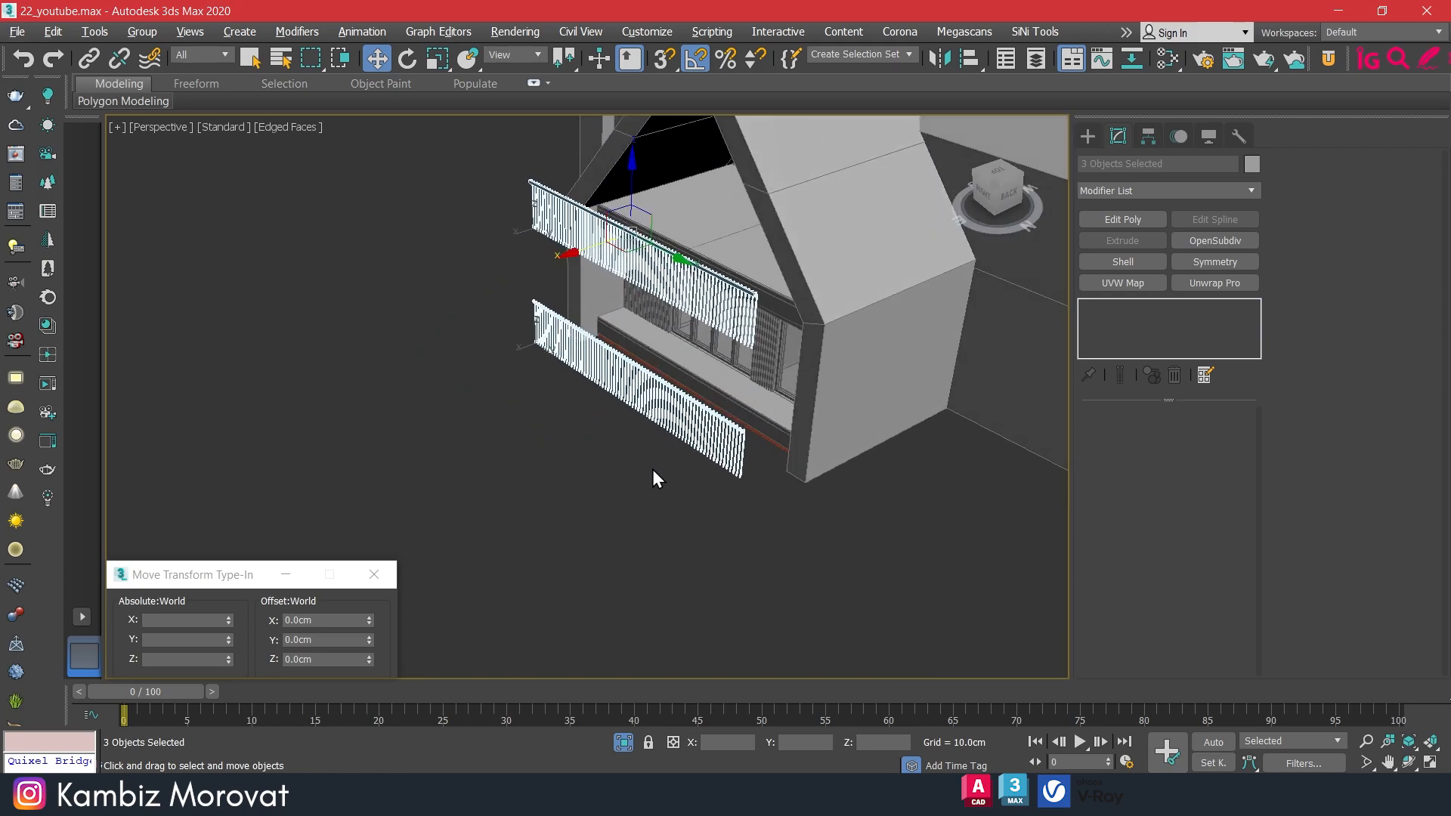
pyautogui.press('e')
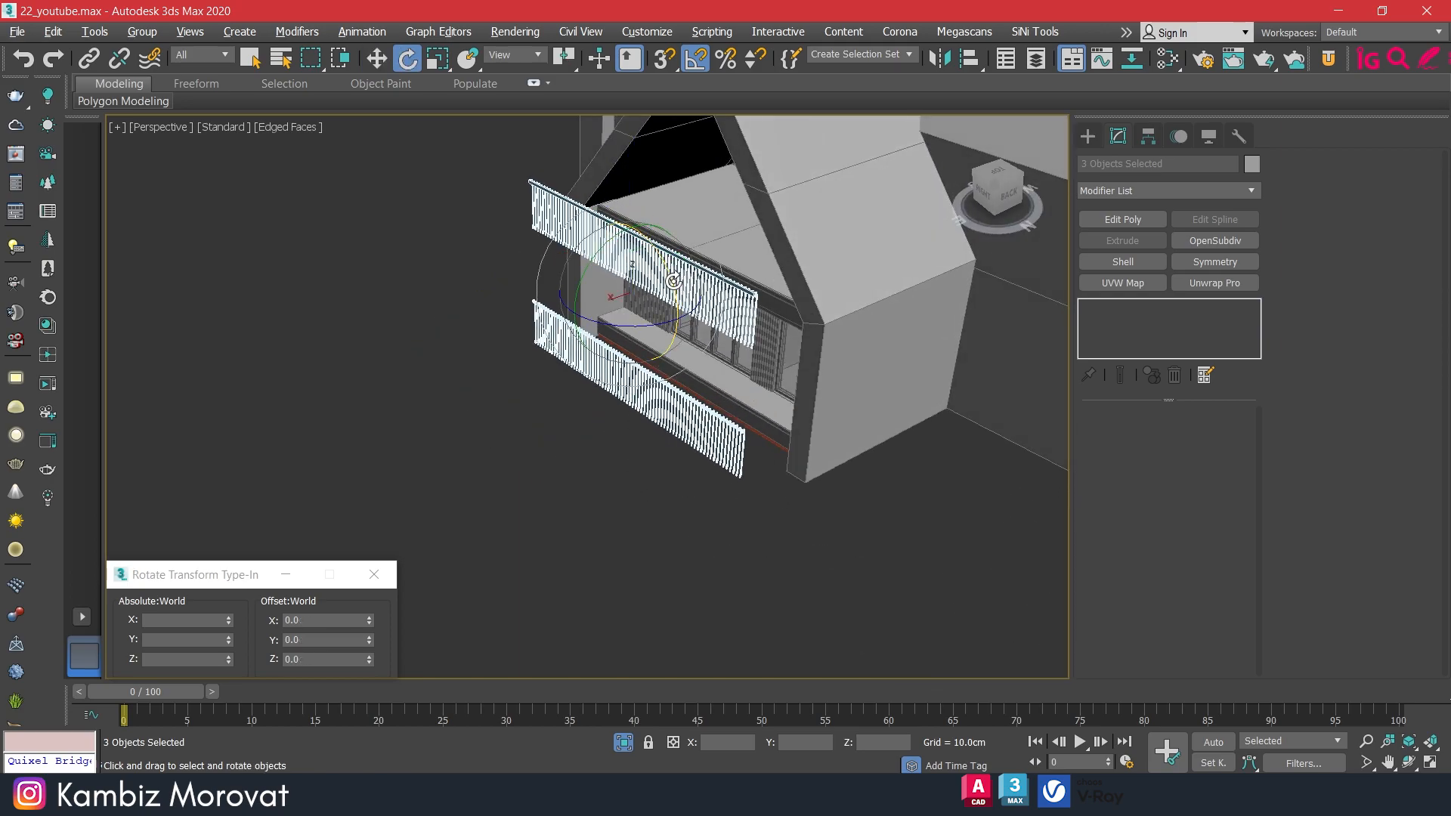
pyautogui.moveTo(636, 326); pyautogui.dragTo(507, 292)
pyautogui.scroll(3, 711, 402)
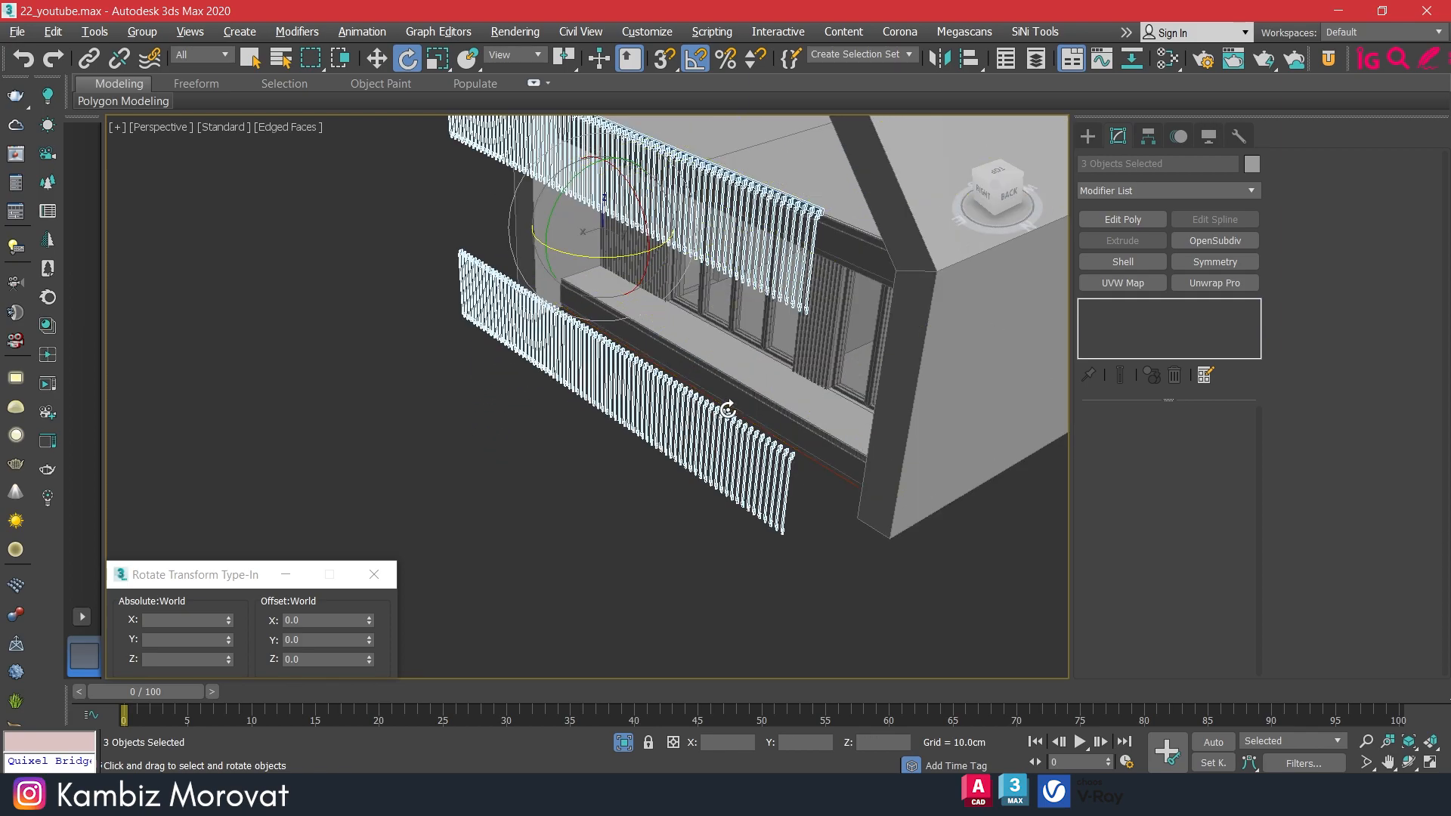
pyautogui.keyDown('alt'); pyautogui.moveTo(728, 405); pyautogui.dragTo(715, 405, button='middle'); pyautogui.keyUp('alt')
# Turn snapping on and snap the copied railings' bottom post corner to the end corner of the opposite gable porch slab.
pyautogui.press('w')
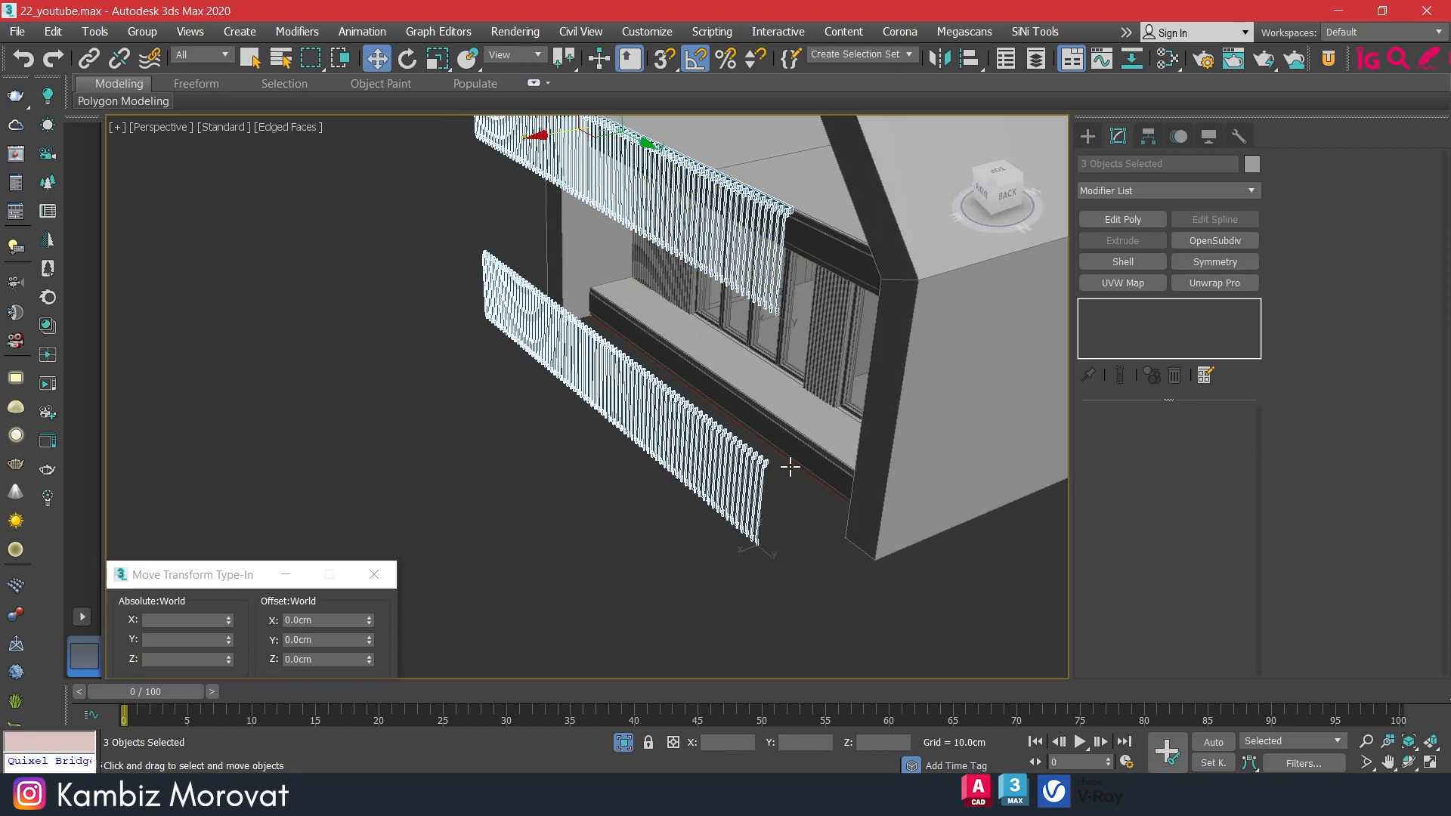
pyautogui.scroll(4, 766, 540)
pyautogui.moveTo(765, 539); pyautogui.dragTo(664, 522, button='middle')
pyautogui.scroll(1, 722, 583)
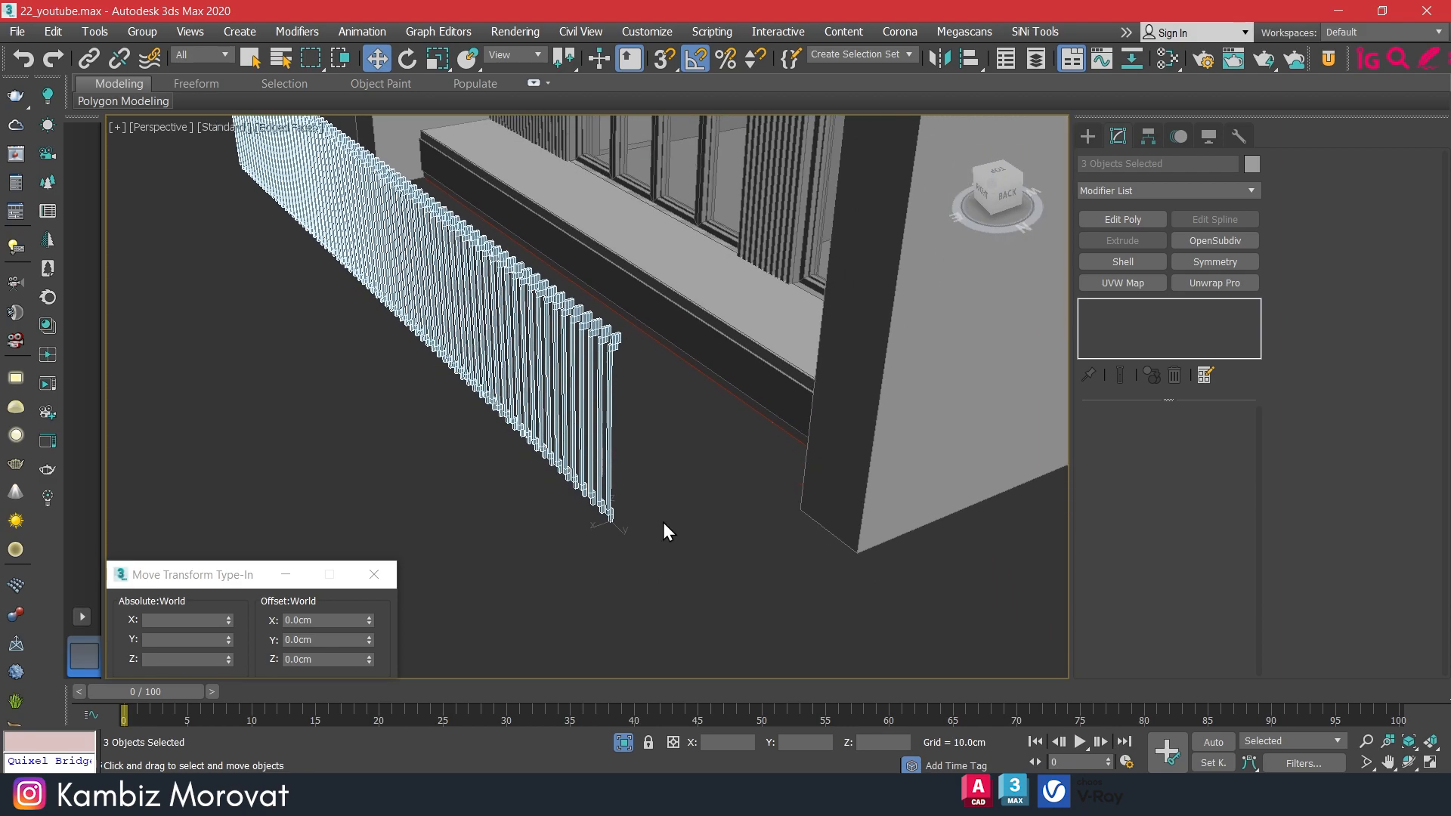
pyautogui.scroll(3, 663, 522)
pyautogui.scroll(2, 536, 527)
pyautogui.scroll(-4, 537, 521)
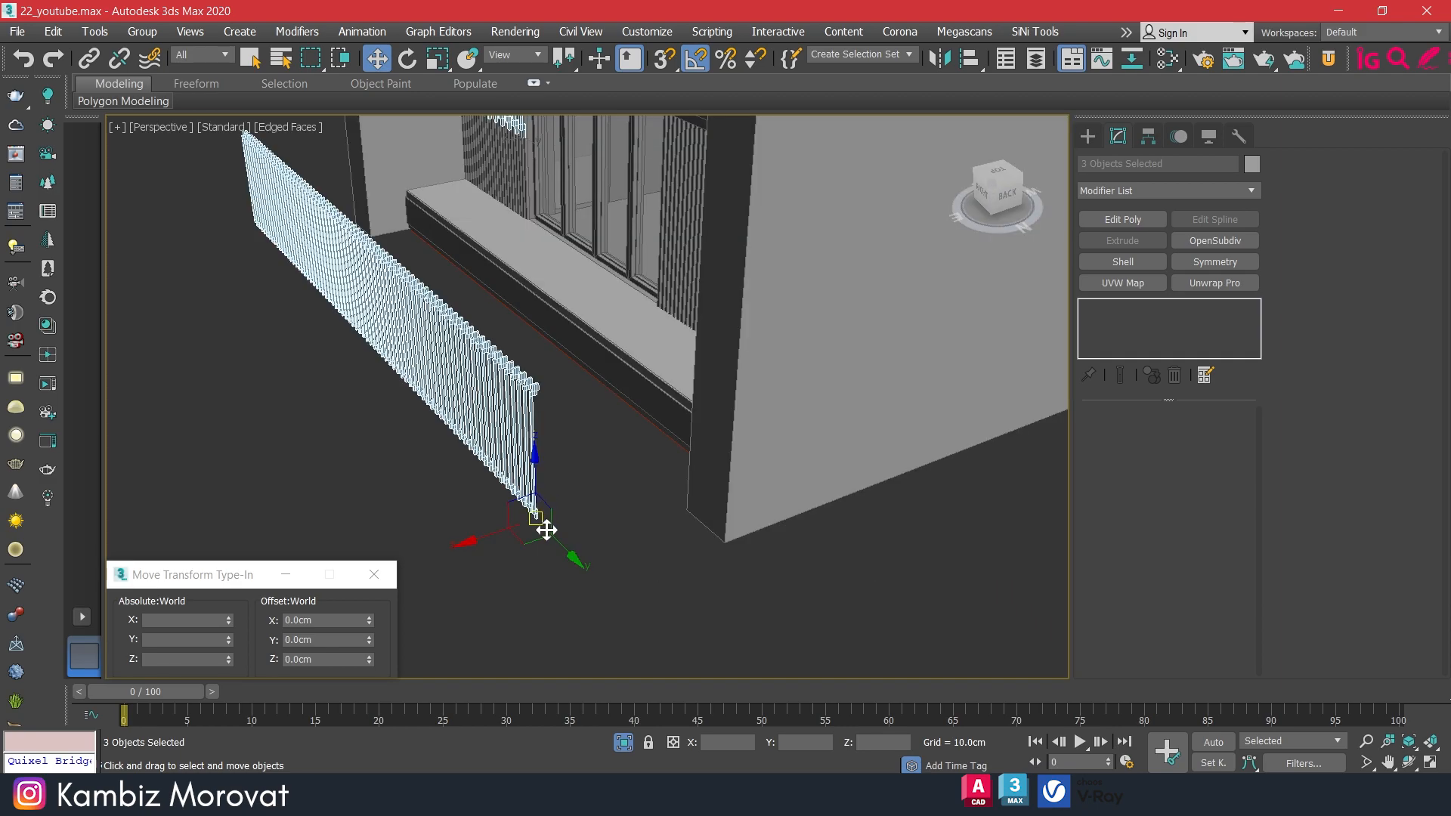
pyautogui.scroll(4, 537, 520)
pyautogui.scroll(-2, 535, 529)
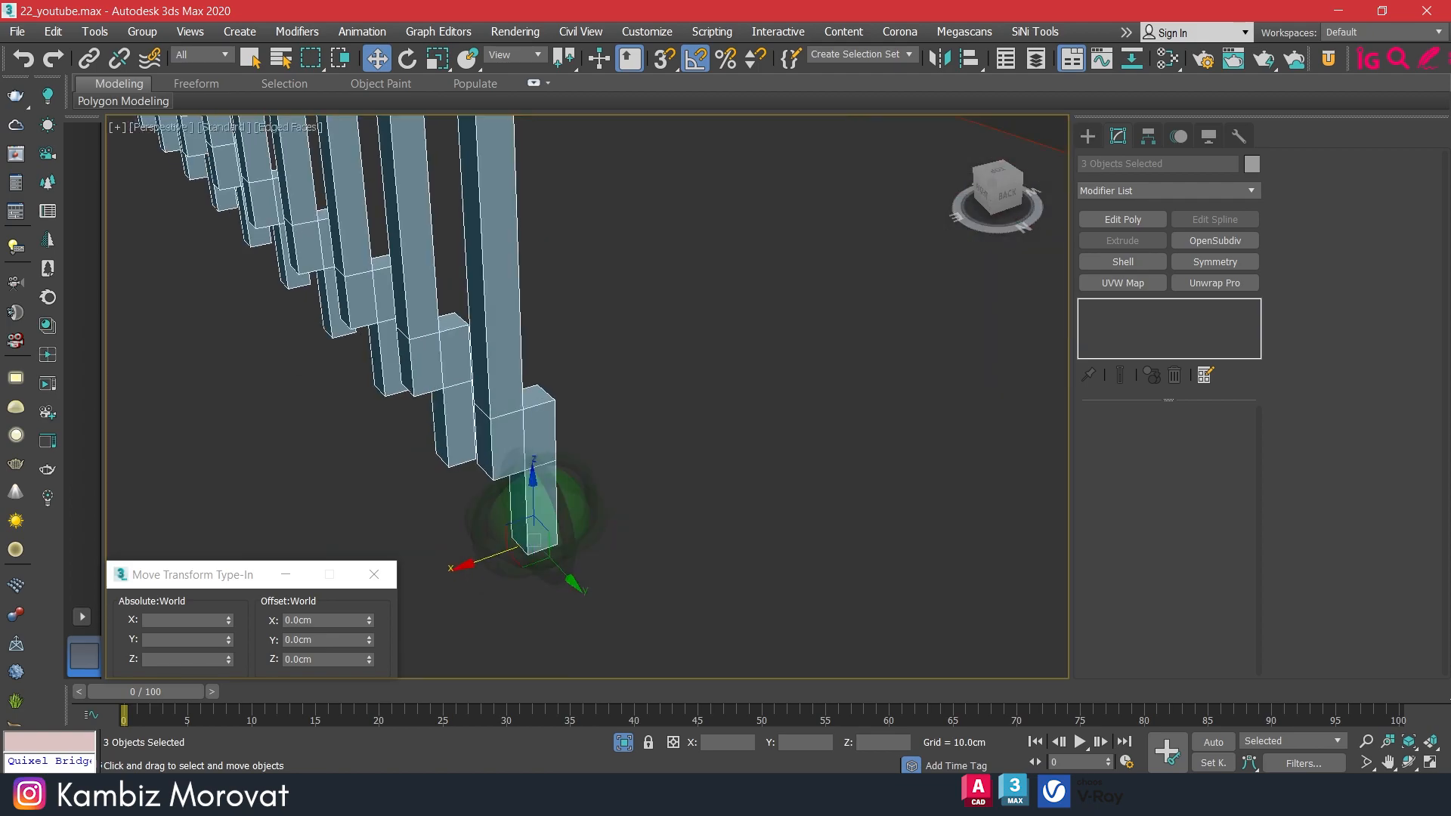
pyautogui.press('s')
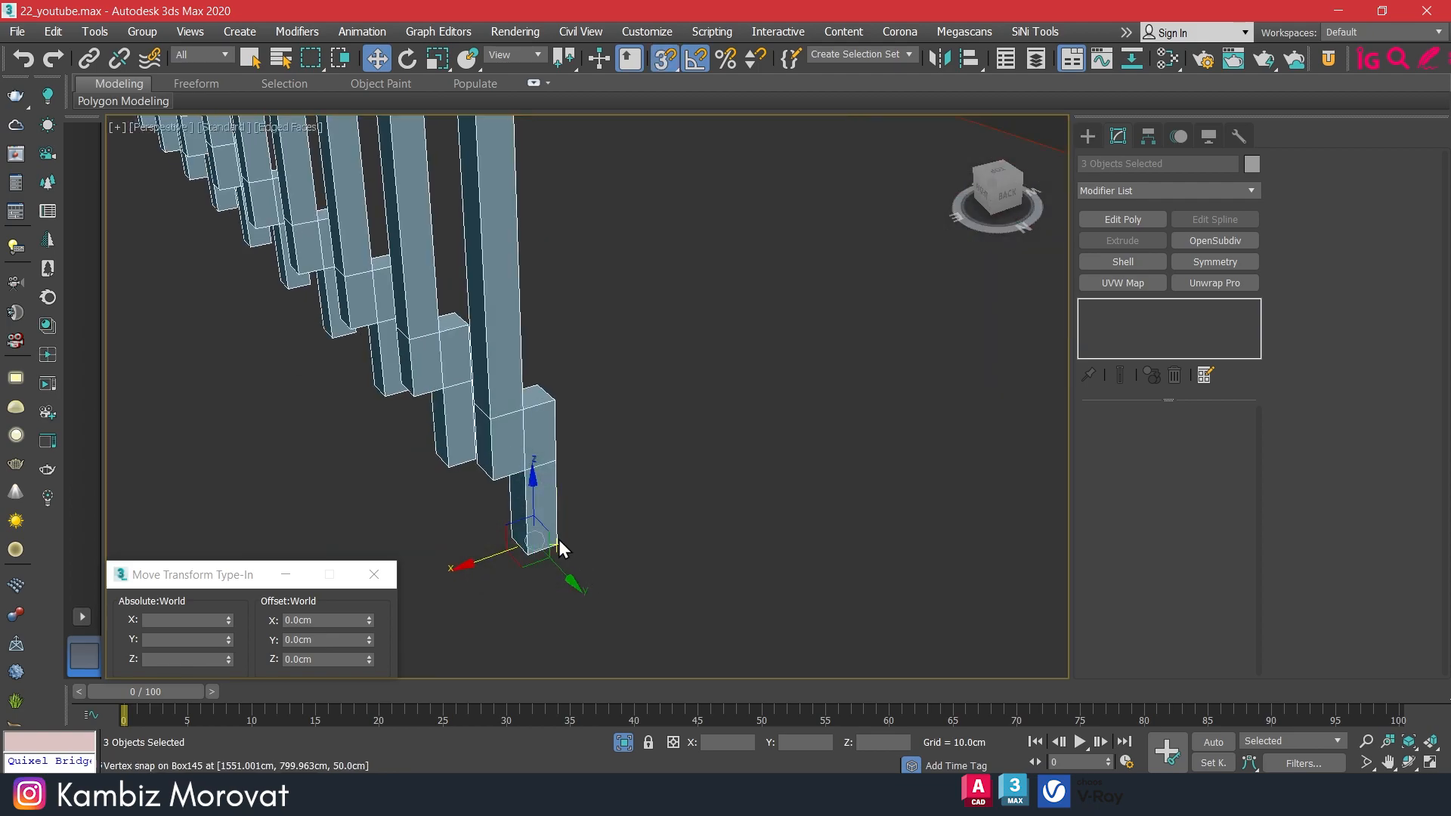
pyautogui.moveTo(556, 542)
pyautogui.mouseDown()
pyautogui.moveTo(652, 444)
pyautogui.moveTo(506, 342)
pyautogui.moveTo(554, 551)
pyautogui.mouseUp()
pyautogui.scroll(-5, 651, 444)
pyautogui.moveTo(506, 342); pyautogui.dragTo(553, 551, button='middle')
pyautogui.moveTo(554, 551); pyautogui.dragTo(659, 400)
pyautogui.scroll(6, 523, 355)
pyautogui.scroll(3, 658, 354)
# Copy the first side porch's lower handrail along X to the opposite gable porch.
pyautogui.scroll(-5, 659, 401)
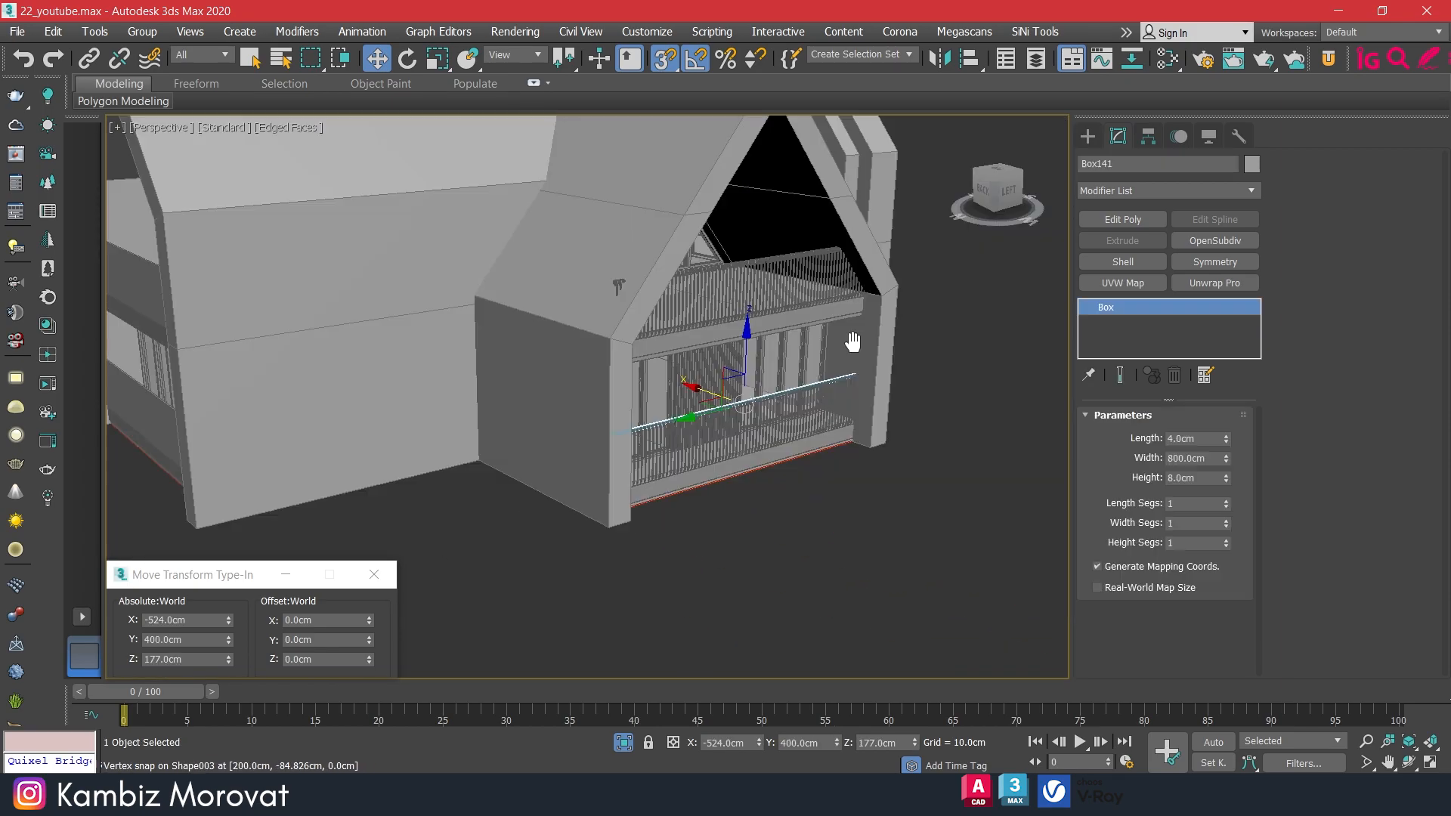
pyautogui.scroll(-2, 734, 403)
pyautogui.keyDown('alt'); pyautogui.moveTo(734, 402); pyautogui.dragTo(778, 440, button='middle'); pyautogui.keyUp('alt')
pyautogui.moveTo(774, 373)
pyautogui.keyDown('shift'); pyautogui.mouseDown()
pyautogui.moveTo(304, 321)
pyautogui.moveTo(310, 302)
pyautogui.mouseUp(); pyautogui.keyUp('shift')
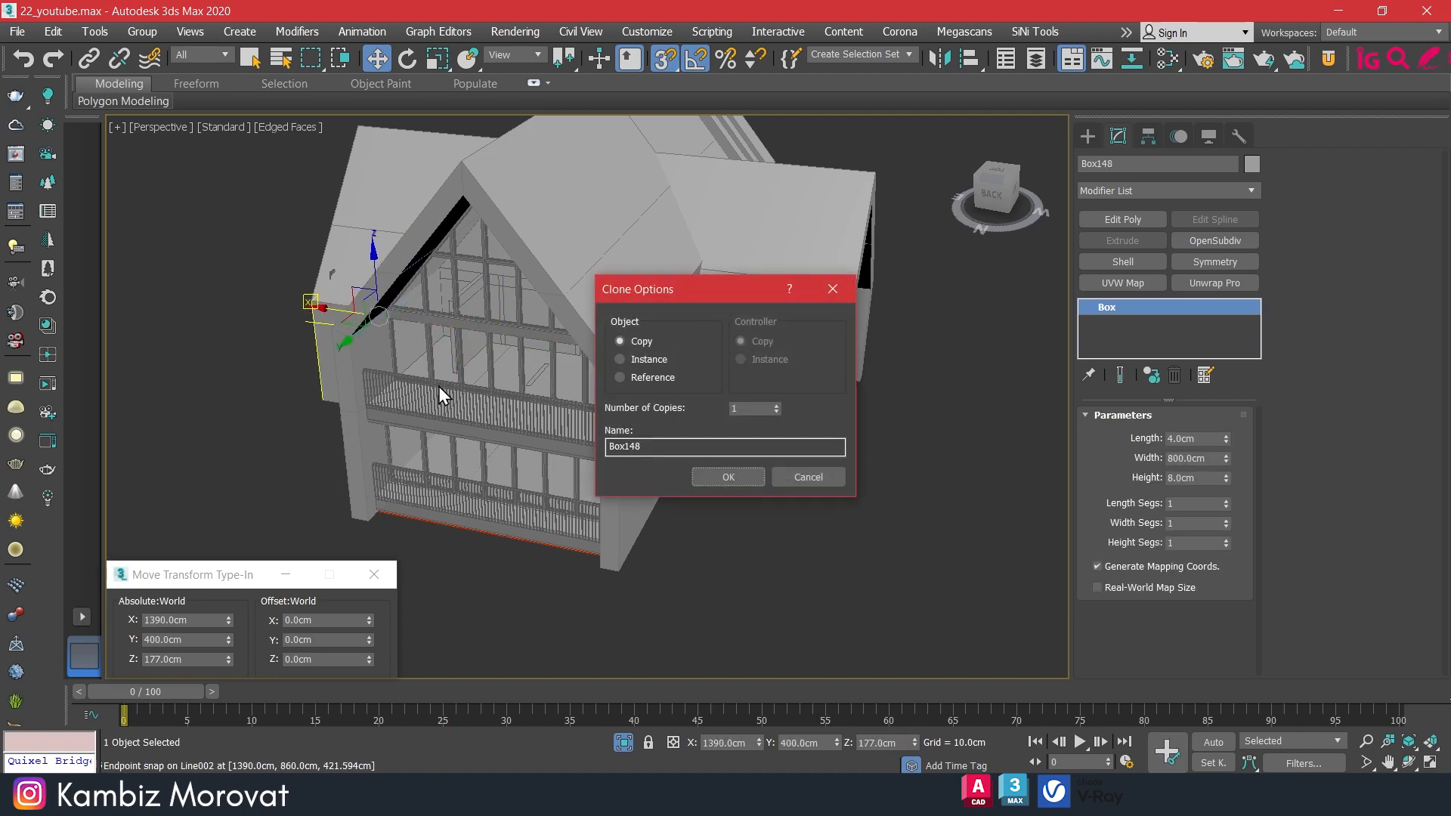
pyautogui.click(740, 473)
# Snap the handrail copy's end corner onto the lower railing posts of the opposite gable porch.
pyautogui.press('z')
pyautogui.keyDown('alt'); pyautogui.moveTo(505, 464); pyautogui.dragTo(567, 453, button='middle'); pyautogui.keyUp('alt')
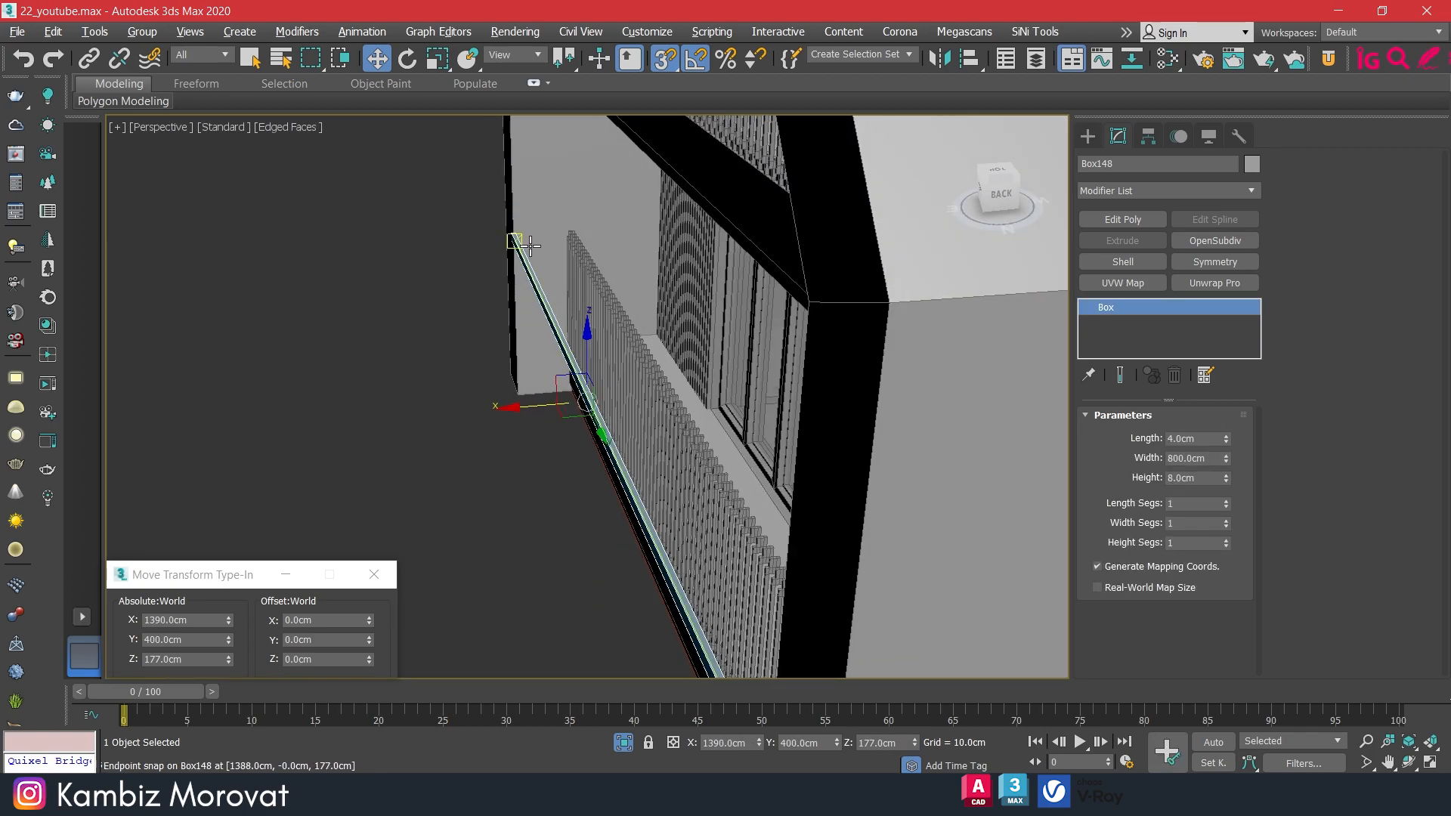
pyautogui.scroll(3, 531, 246)
pyautogui.moveTo(545, 264); pyautogui.dragTo(863, 246)
pyautogui.scroll(-8, 896, 343)
pyautogui.moveTo(890, 310); pyautogui.dragTo(730, 363, button='middle')
pyautogui.scroll(4, 777, 272)
# Examine how the upper and lower railings meet the slabs and sloping roof edges on both gable porches.
pyautogui.scroll(-8, 807, 305)
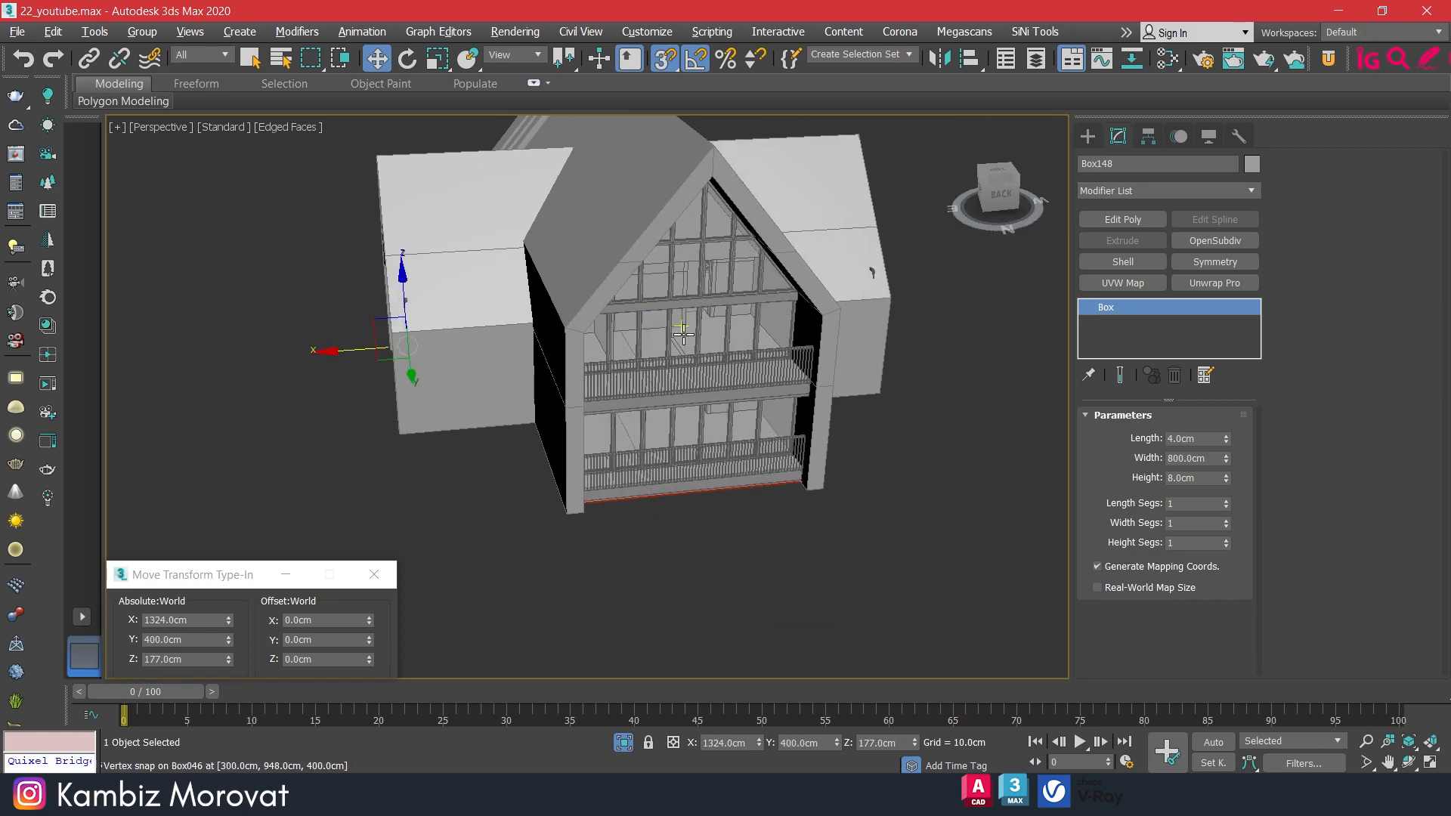
pyautogui.scroll(6, 732, 369)
pyautogui.scroll(-1, 783, 428)
pyautogui.moveTo(783, 427); pyautogui.dragTo(738, 324, button='middle')
pyautogui.scroll(-5, 776, 412)
pyautogui.keyDown('alt'); pyautogui.moveTo(900, 378); pyautogui.dragTo(812, 360, button='middle'); pyautogui.keyUp('alt')
pyautogui.scroll(5, 829, 226)
pyautogui.scroll(-4, 827, 241)
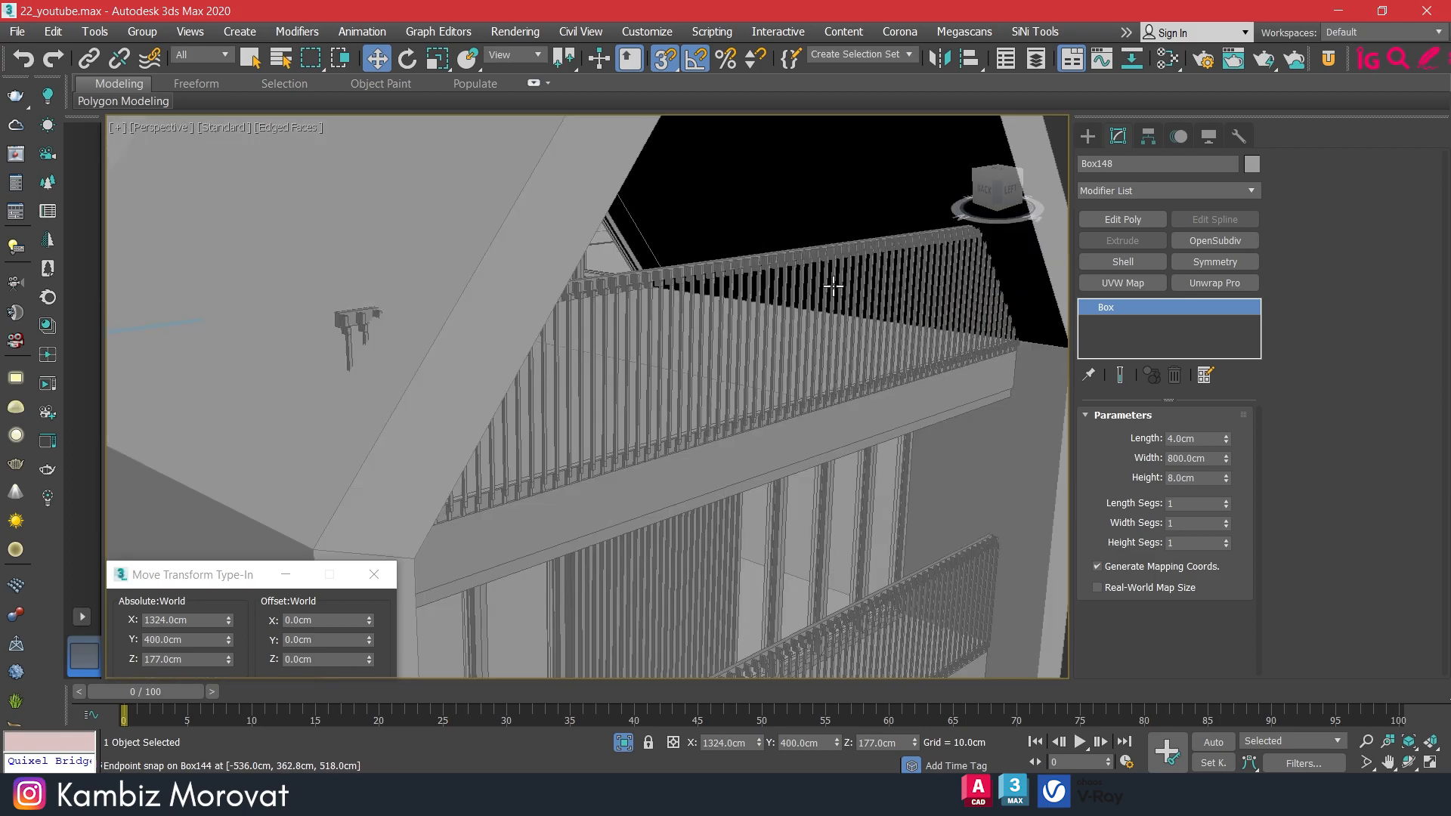
pyautogui.moveTo(826, 279); pyautogui.dragTo(687, 87, button='middle')
pyautogui.scroll(4, 713, 265)
pyautogui.scroll(-8, 718, 253)
pyautogui.keyDown('alt'); pyautogui.moveTo(786, 278); pyautogui.dragTo(630, 284, button='middle'); pyautogui.keyUp('alt')
pyautogui.moveTo(514, 328); pyautogui.dragTo(824, 411, button='middle')
pyautogui.scroll(5, 579, 301)
pyautogui.scroll(-3, 754, 340)
pyautogui.keyDown('alt'); pyautogui.moveTo(754, 340); pyautogui.dragTo(627, 337, button='middle'); pyautogui.keyUp('alt')
pyautogui.scroll(8, 626, 337)
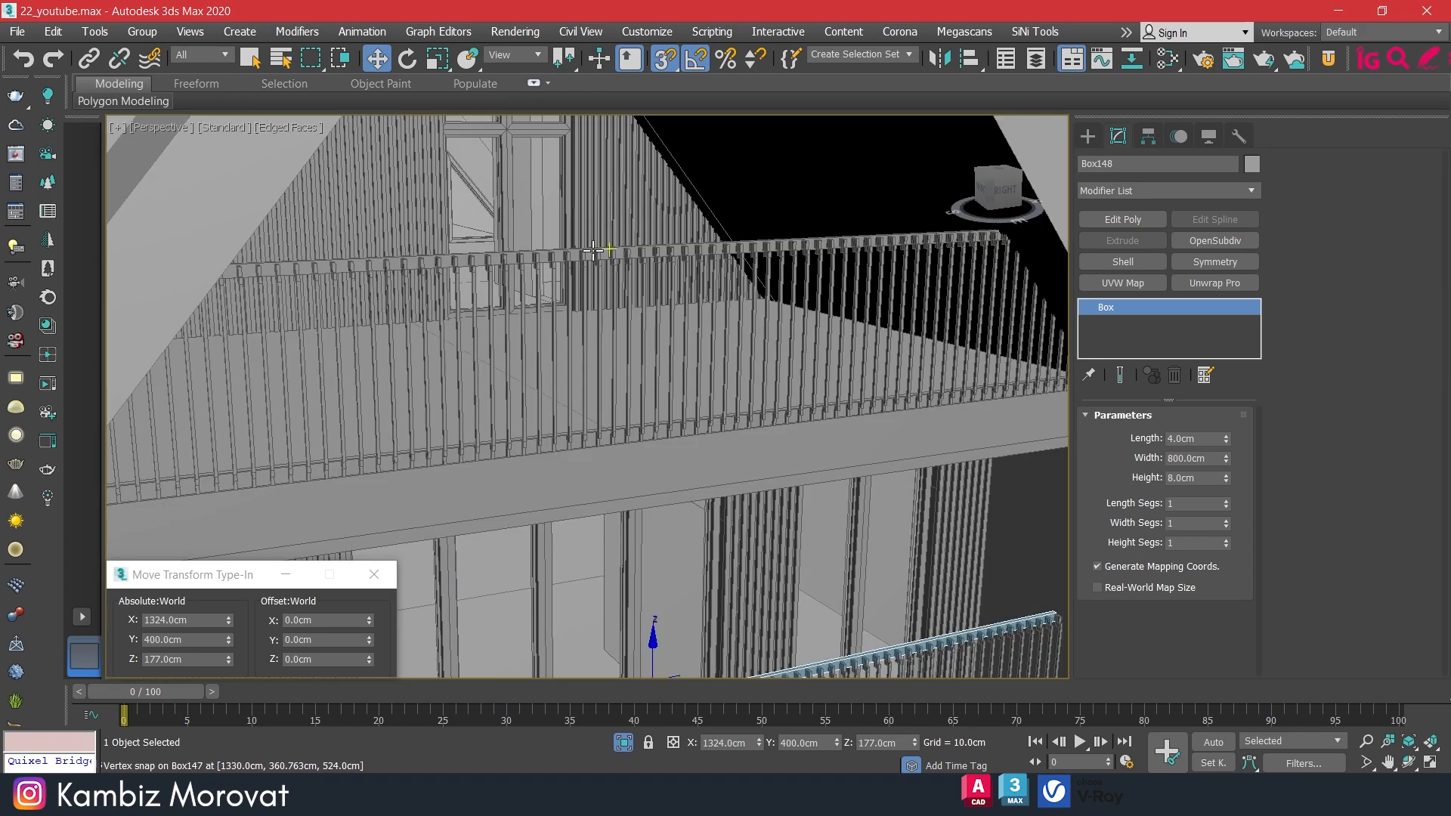
# Add an Edit Poly modifier to the upper gable handrail and select the four vertices at one end.
pyautogui.click(544, 257)
pyautogui.scroll(-3, 920, 311)
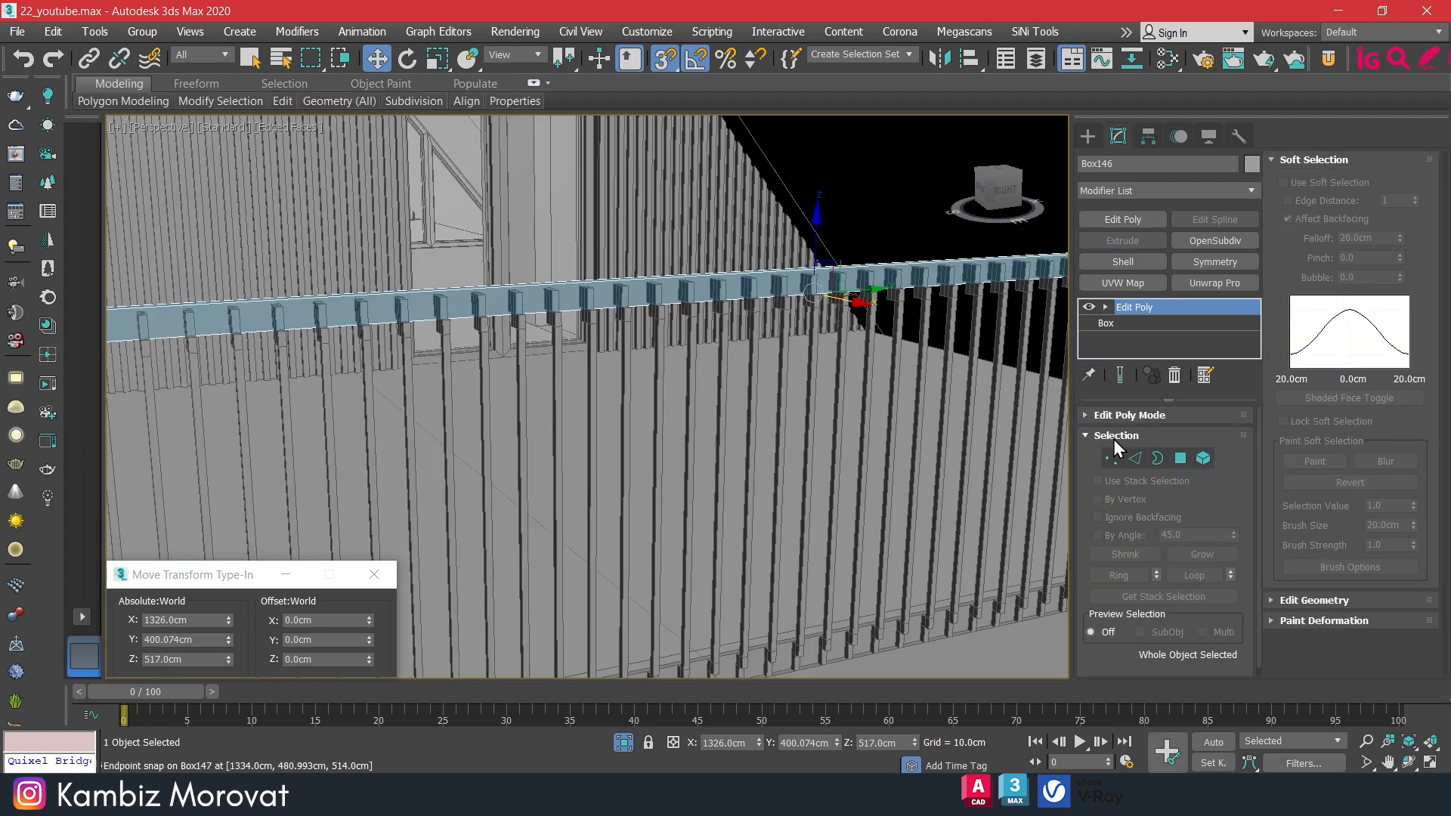
pyautogui.click(1112, 458)
pyautogui.scroll(-6, 474, 352)
pyautogui.moveTo(382, 351); pyautogui.dragTo(511, 417)
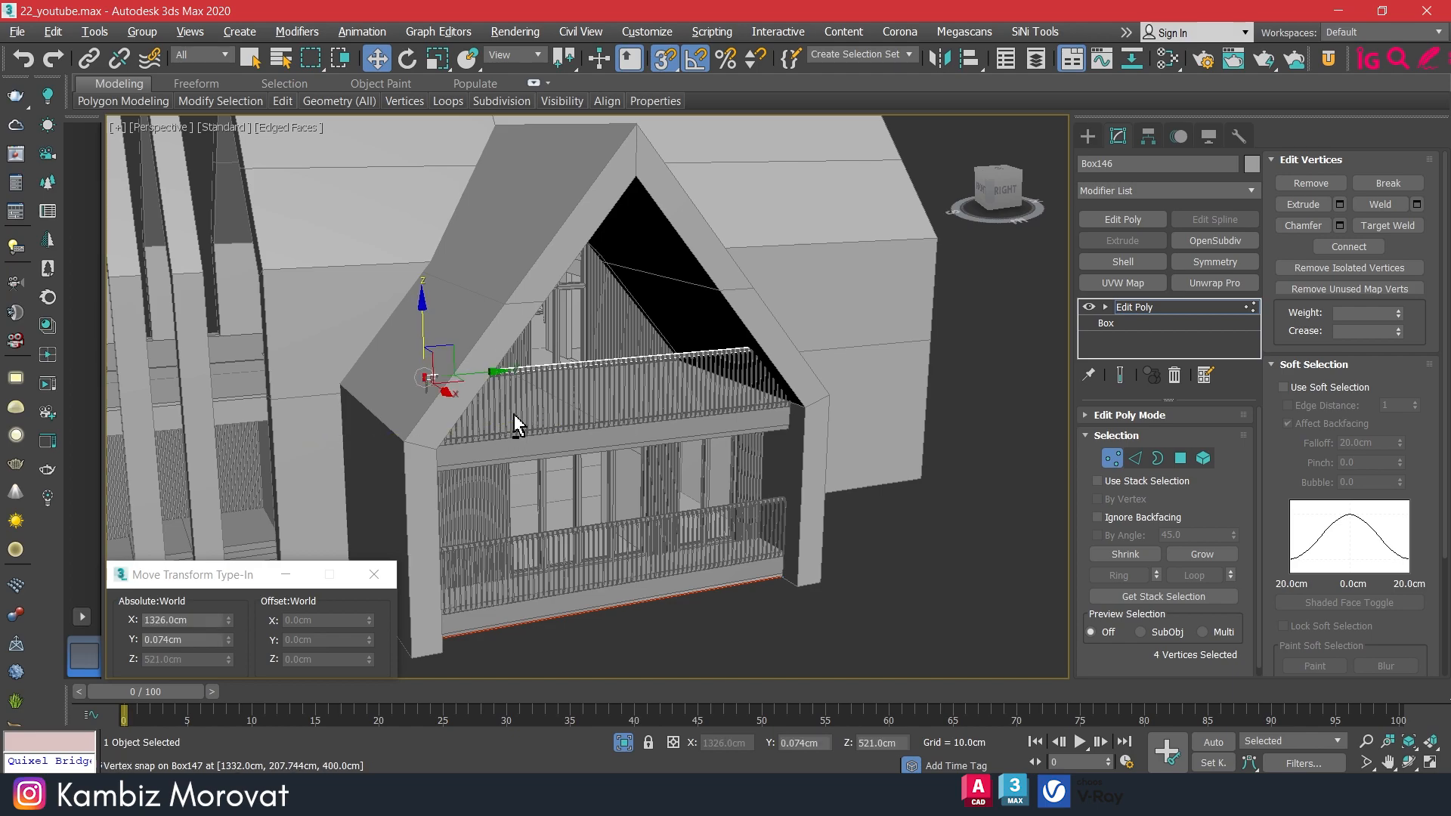
# Move the selected handrail end vertices inward along Y to the sloping roof edge.
pyautogui.keyDown('alt'); pyautogui.moveTo(511, 417); pyautogui.dragTo(477, 399, button='middle'); pyautogui.keyUp('alt')
pyautogui.scroll(5, 478, 399)
pyautogui.scroll(2, 423, 338)
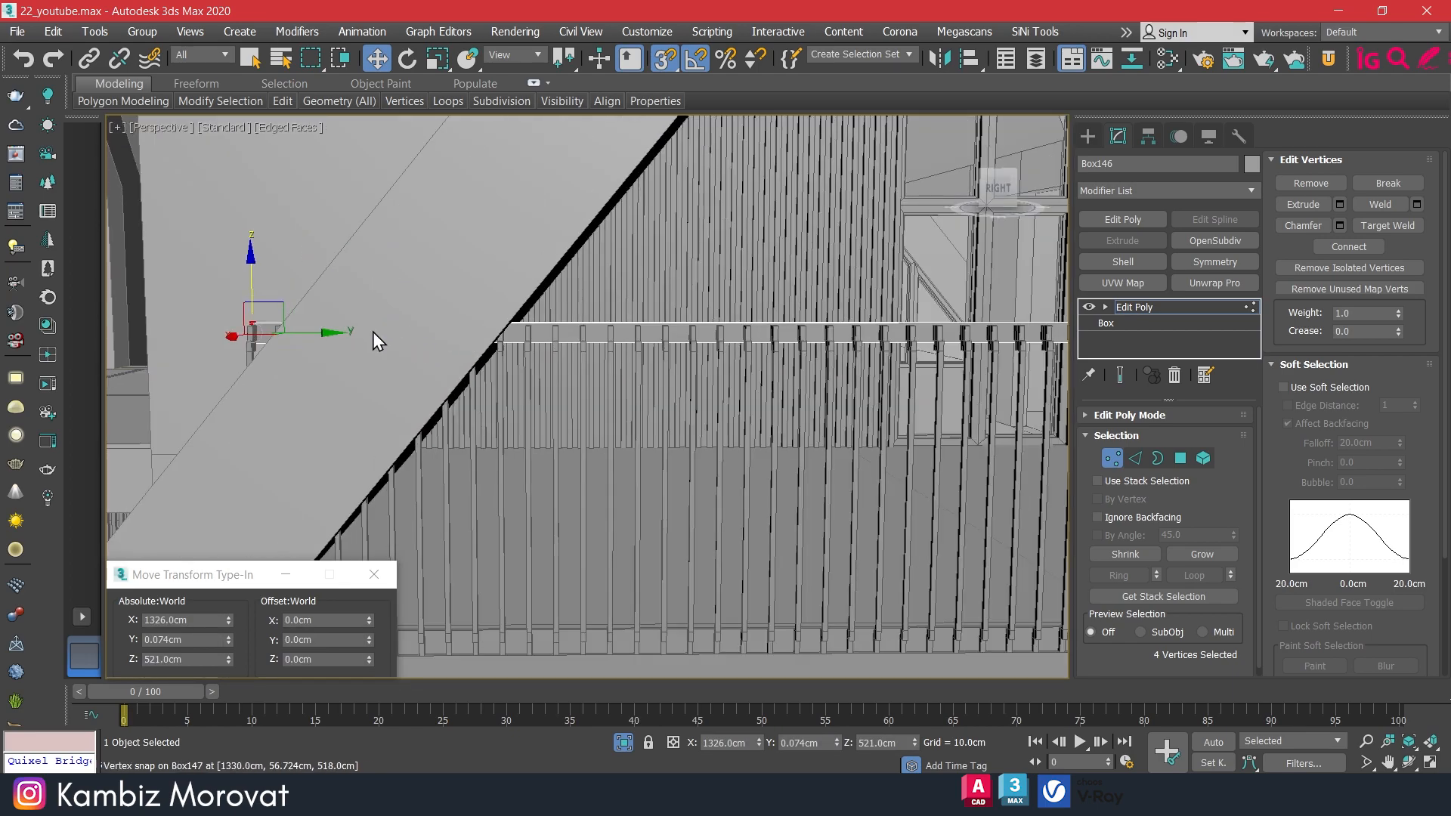
pyautogui.scroll(2, 487, 349)
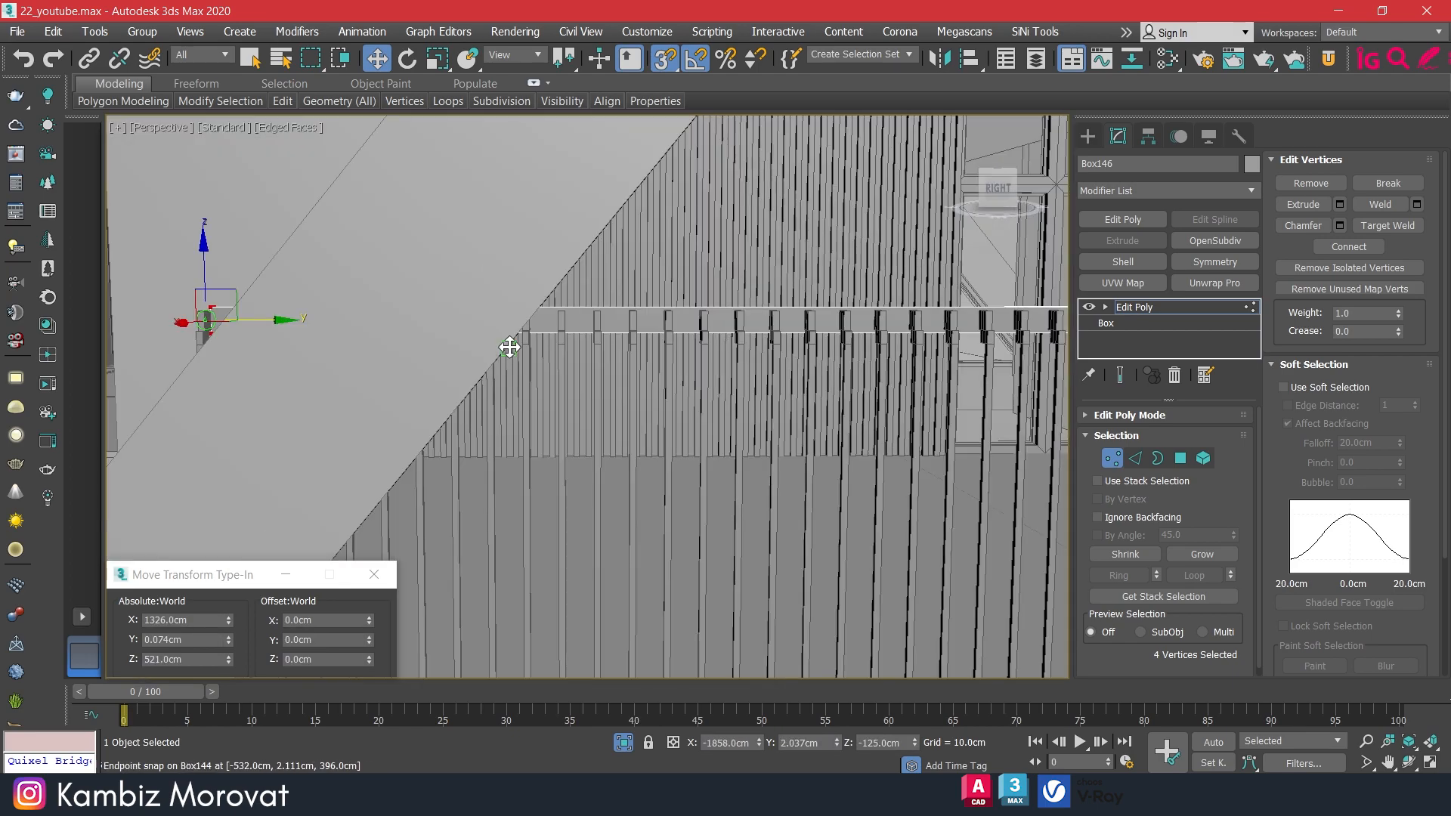
pyautogui.scroll(3, 529, 344)
pyautogui.moveTo(519, 316); pyautogui.dragTo(519, 317)
pyautogui.scroll(-8, 553, 348)
# Select the four vertices at the upper handrail's opposite end and move them inward along Y to the roof slope.
pyautogui.moveTo(812, 314); pyautogui.dragTo(641, 291, button='middle')
pyautogui.moveTo(665, 296); pyautogui.dragTo(719, 325)
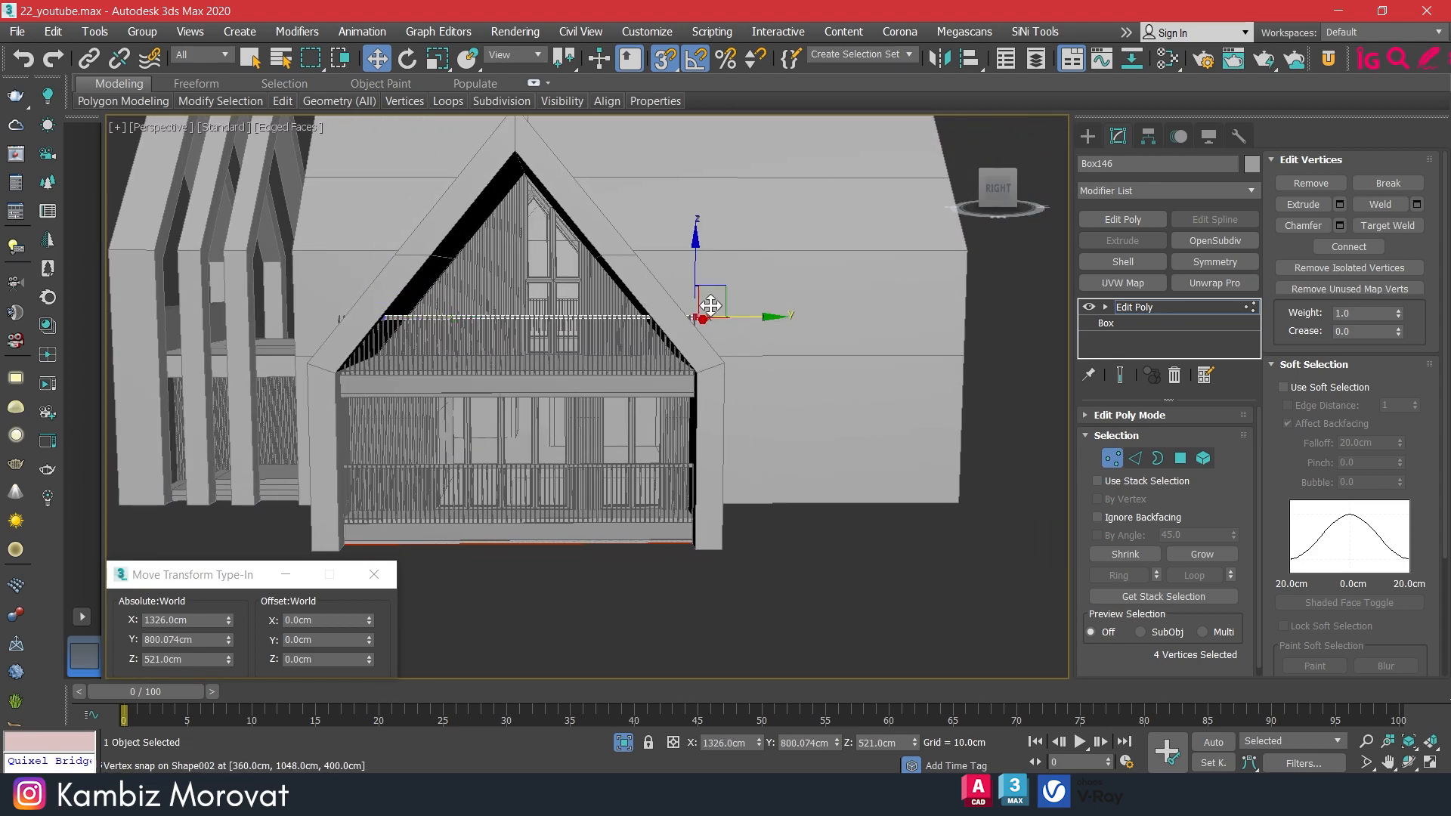
pyautogui.scroll(5, 718, 319)
pyautogui.moveTo(622, 446); pyautogui.dragTo(881, 340, button='middle')
pyautogui.scroll(2, 703, 336)
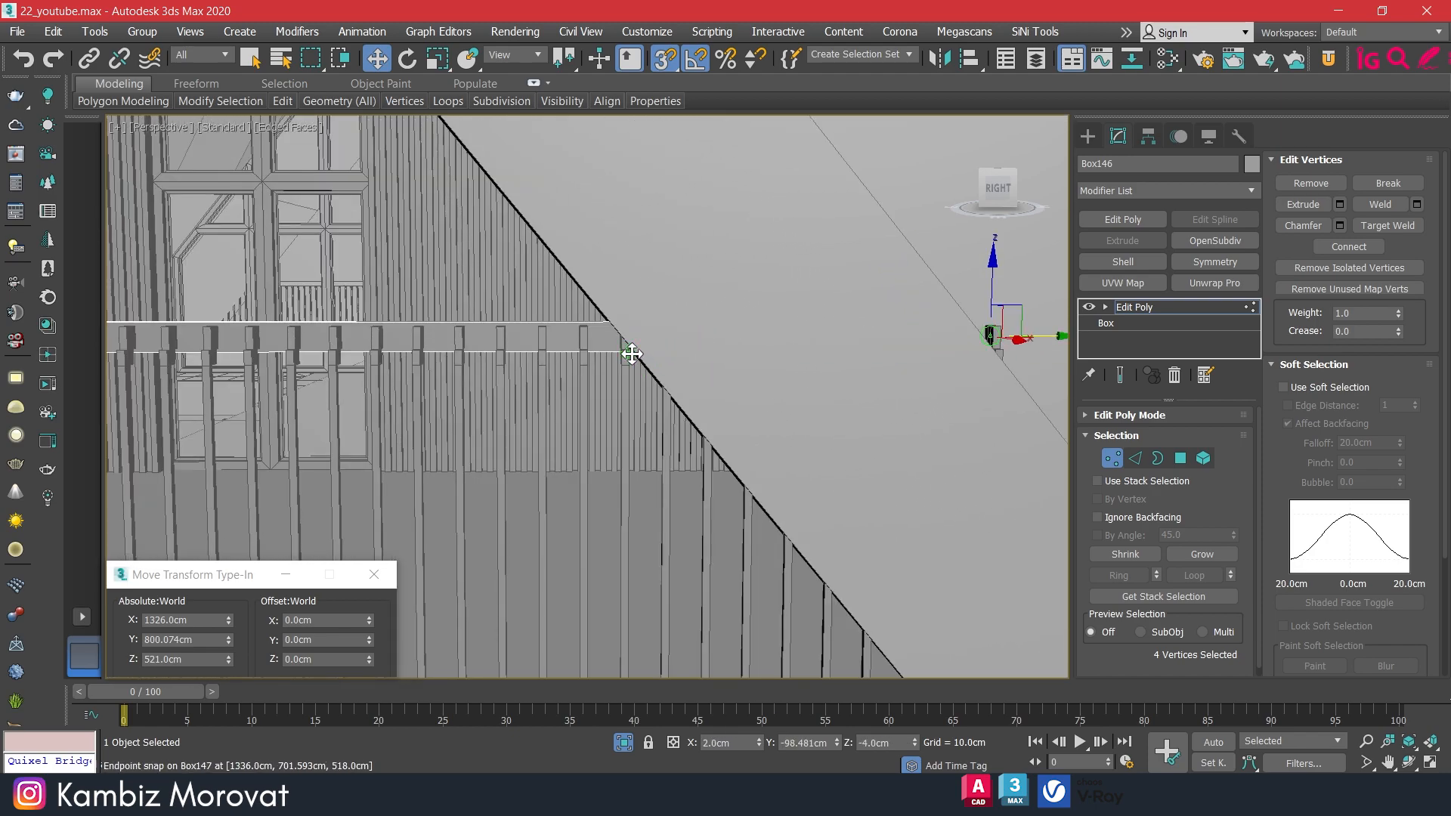
pyautogui.scroll(2, 628, 352)
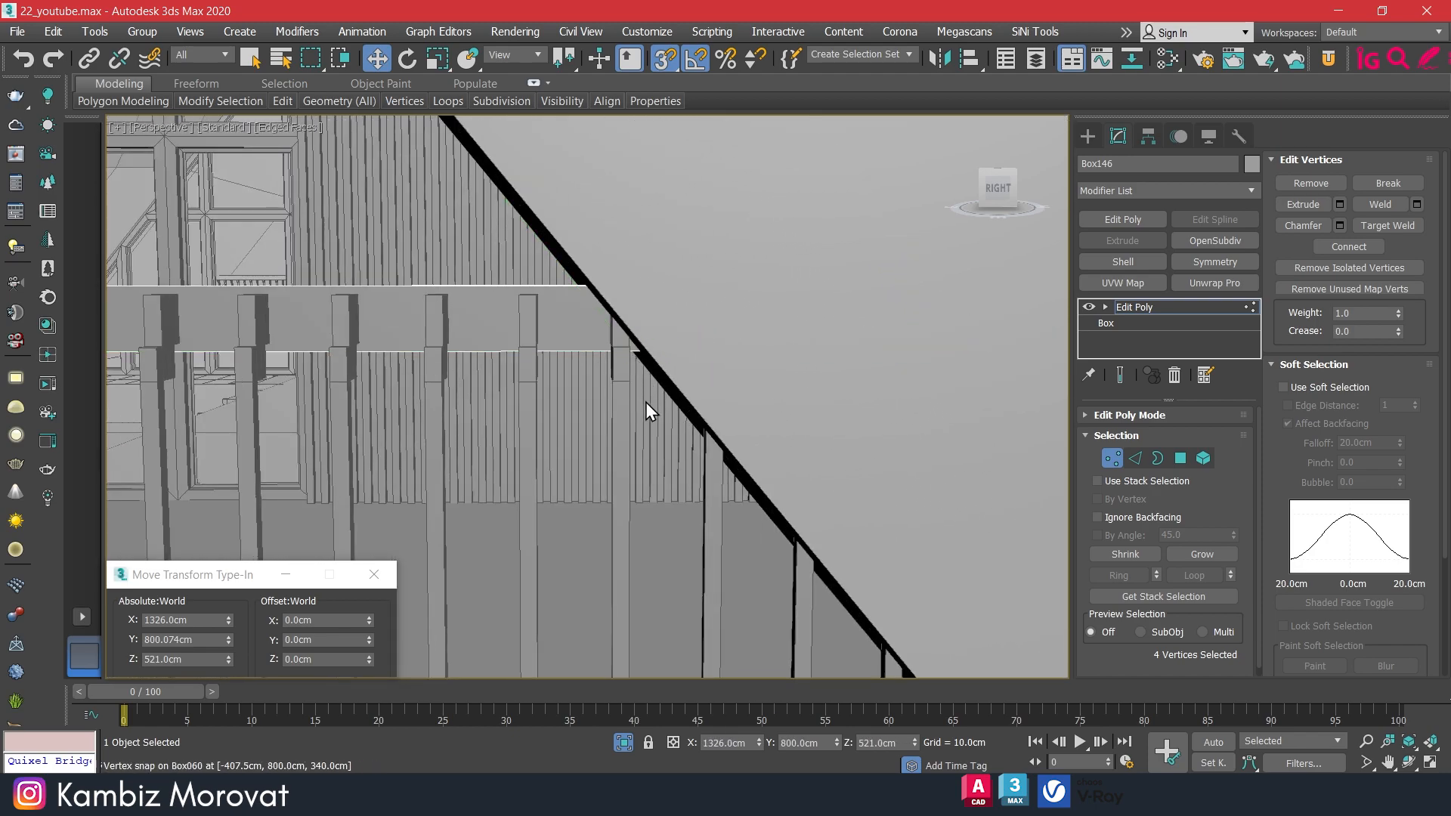
pyautogui.scroll(-5, 642, 414)
pyautogui.scroll(6, 645, 416)
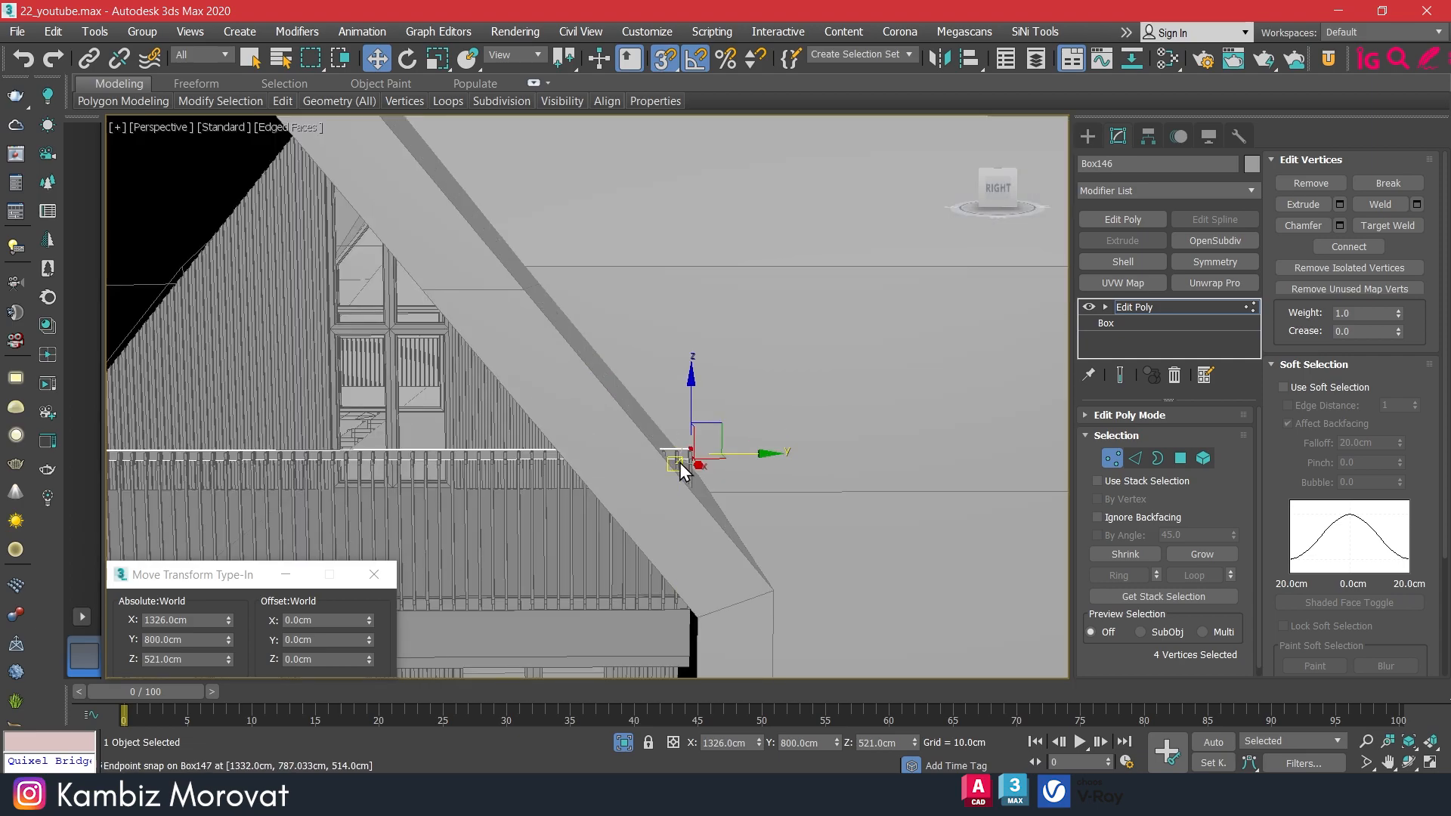
pyautogui.scroll(5, 642, 446)
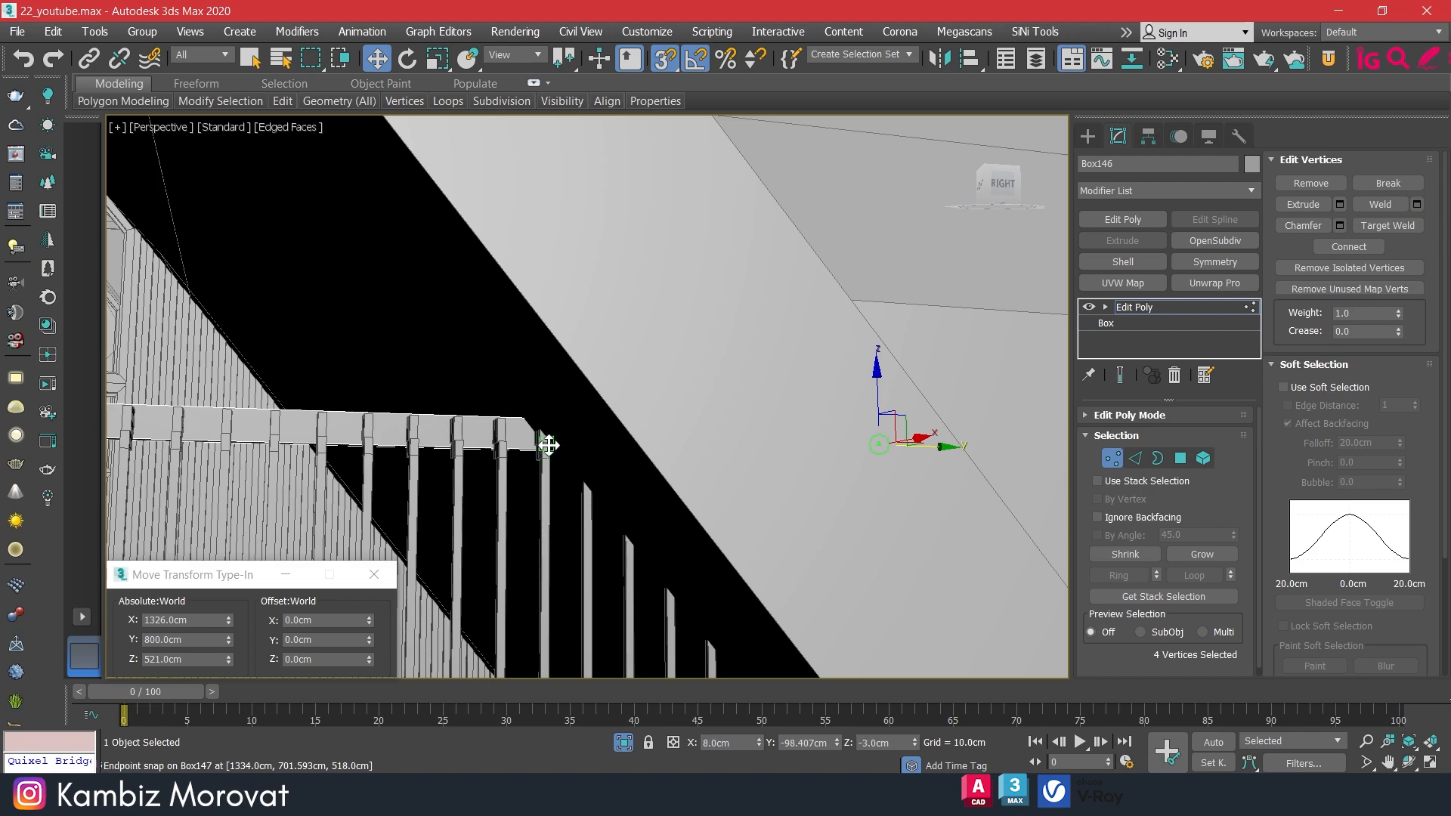
pyautogui.moveTo(550, 444); pyautogui.dragTo(552, 446)
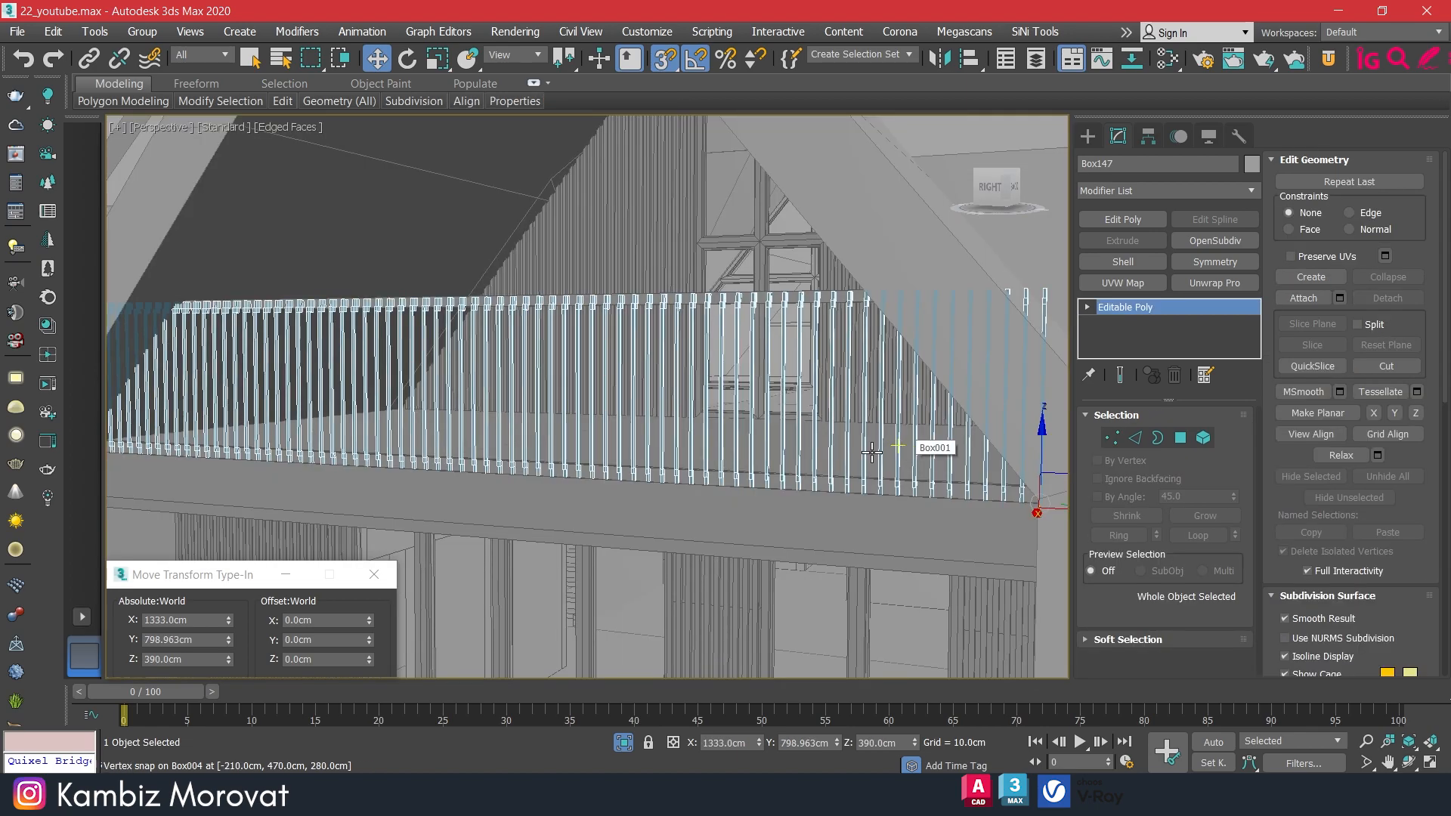
# Show the upper gable railing's posts framed in a wireframe Right view.
pyautogui.press('v')
pyautogui.press('r')
pyautogui.press('z')
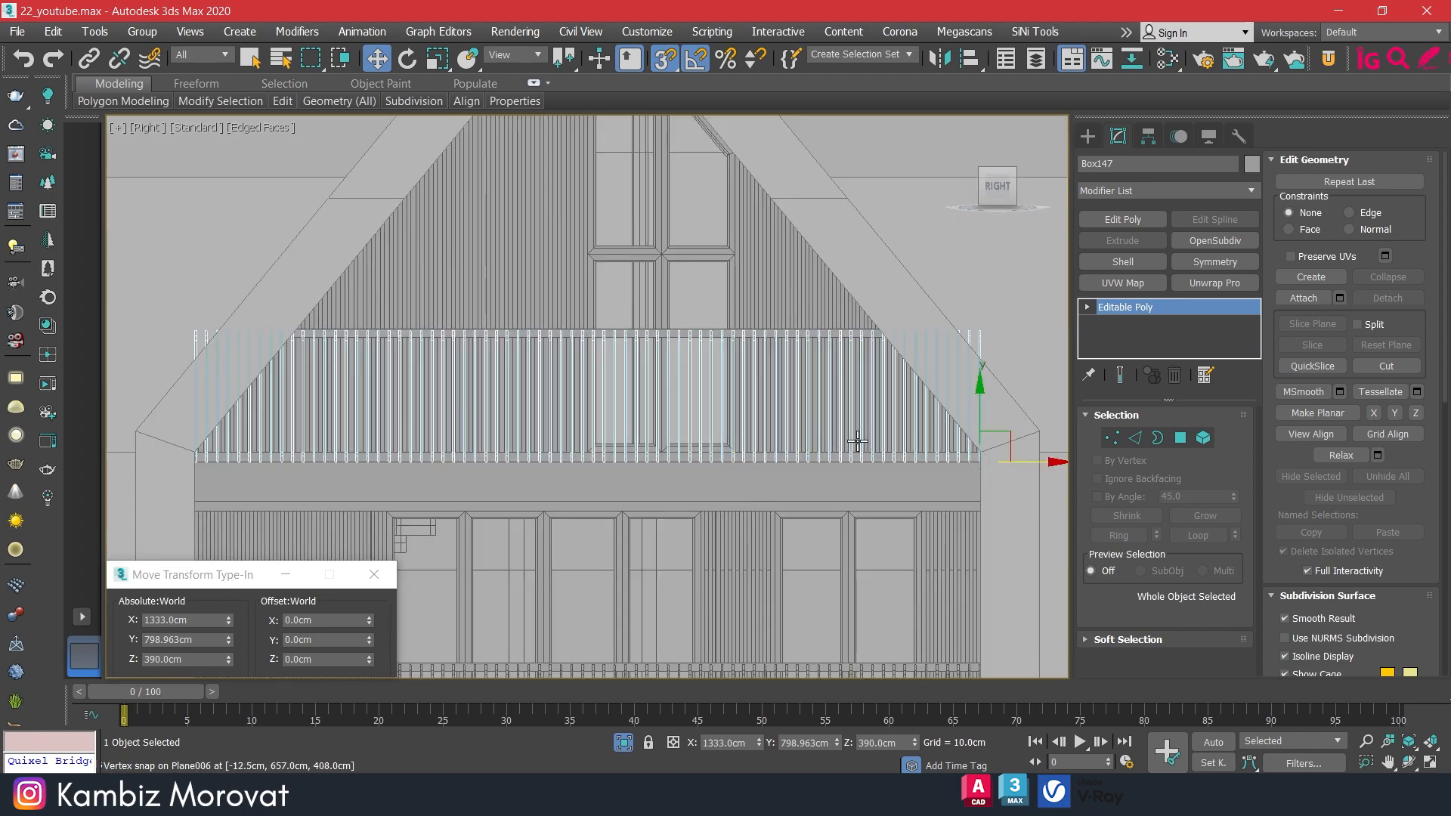
pyautogui.press('F3')
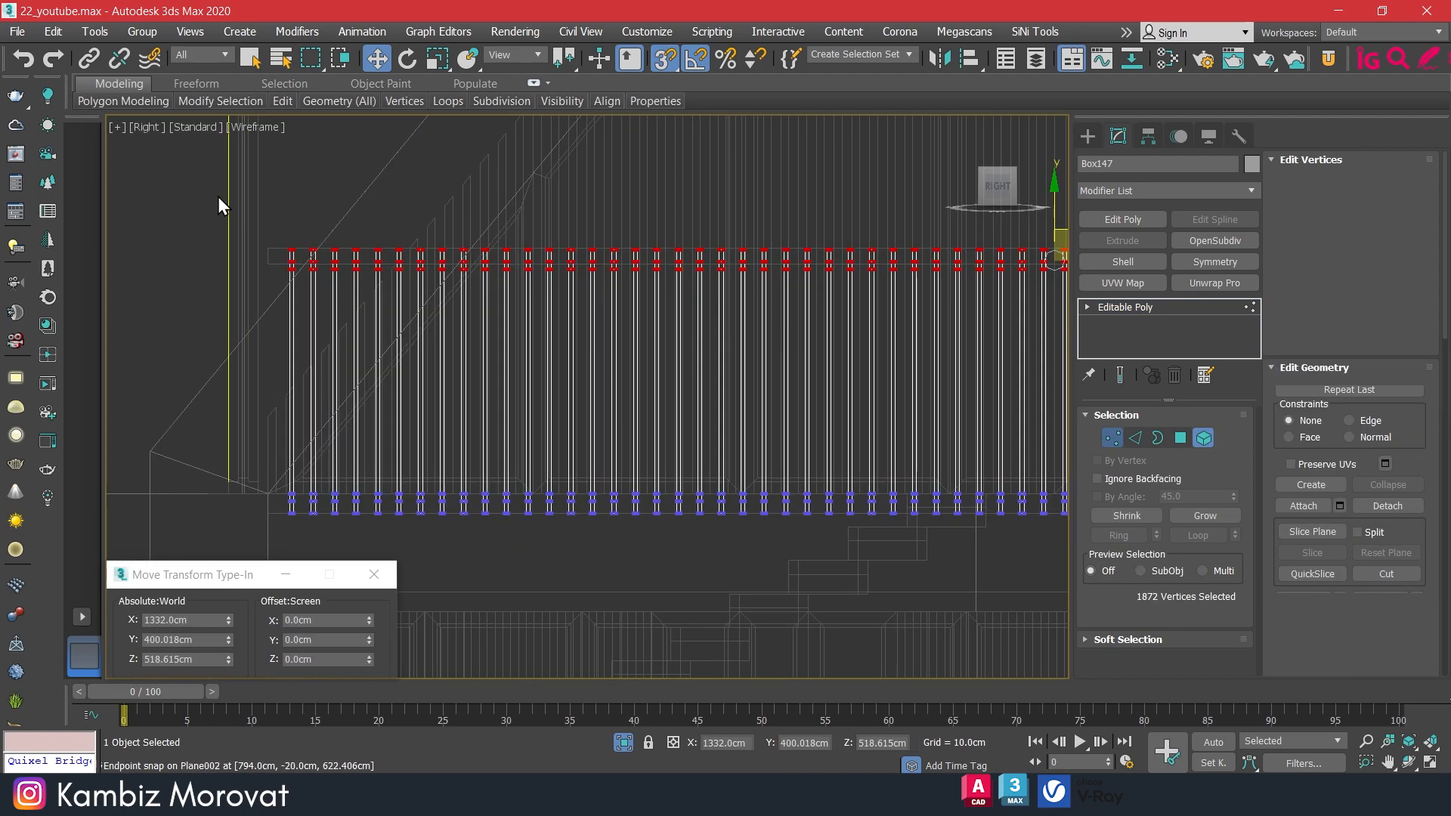
# Lower the top vertices of the first two posts at one end of the upper gable railing toward the roof slope.
pyautogui.scroll(2, 263, 257)
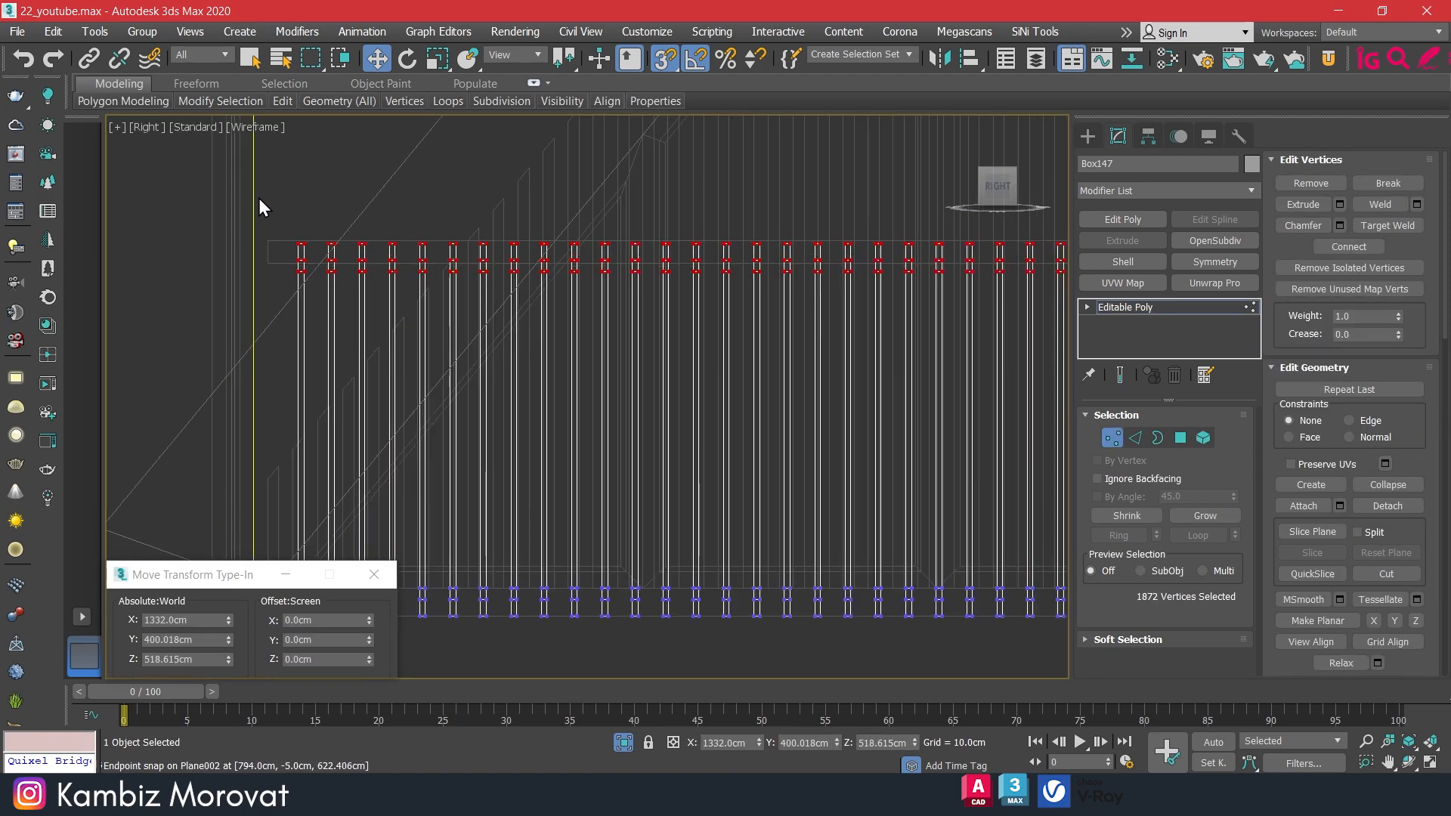
pyautogui.scroll(-2, 267, 224)
pyautogui.moveTo(259, 197); pyautogui.dragTo(302, 288)
pyautogui.press('s')
pyautogui.moveTo(292, 167); pyautogui.dragTo(312, 322)
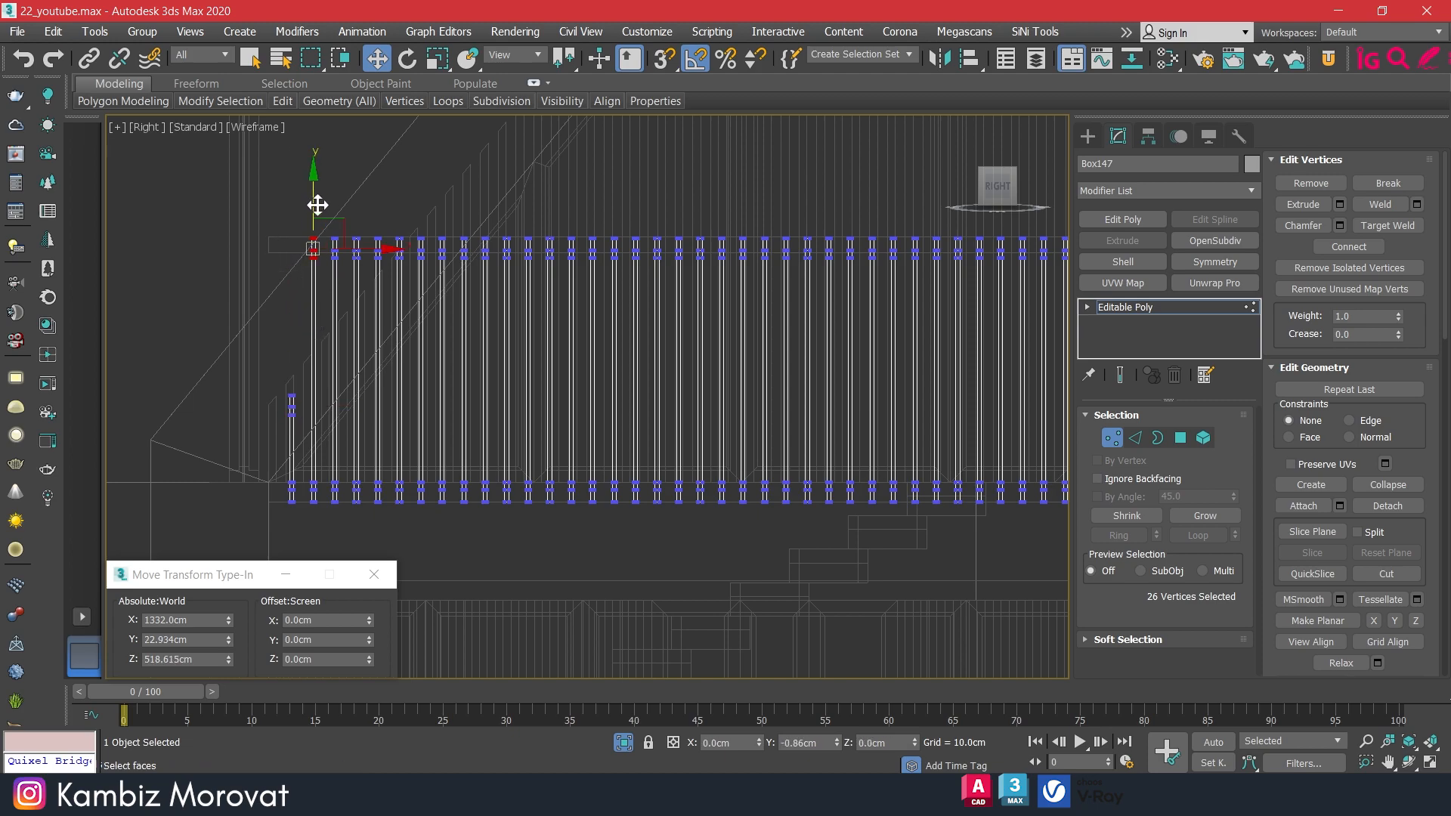
pyautogui.moveTo(334, 329); pyautogui.dragTo(334, 329)
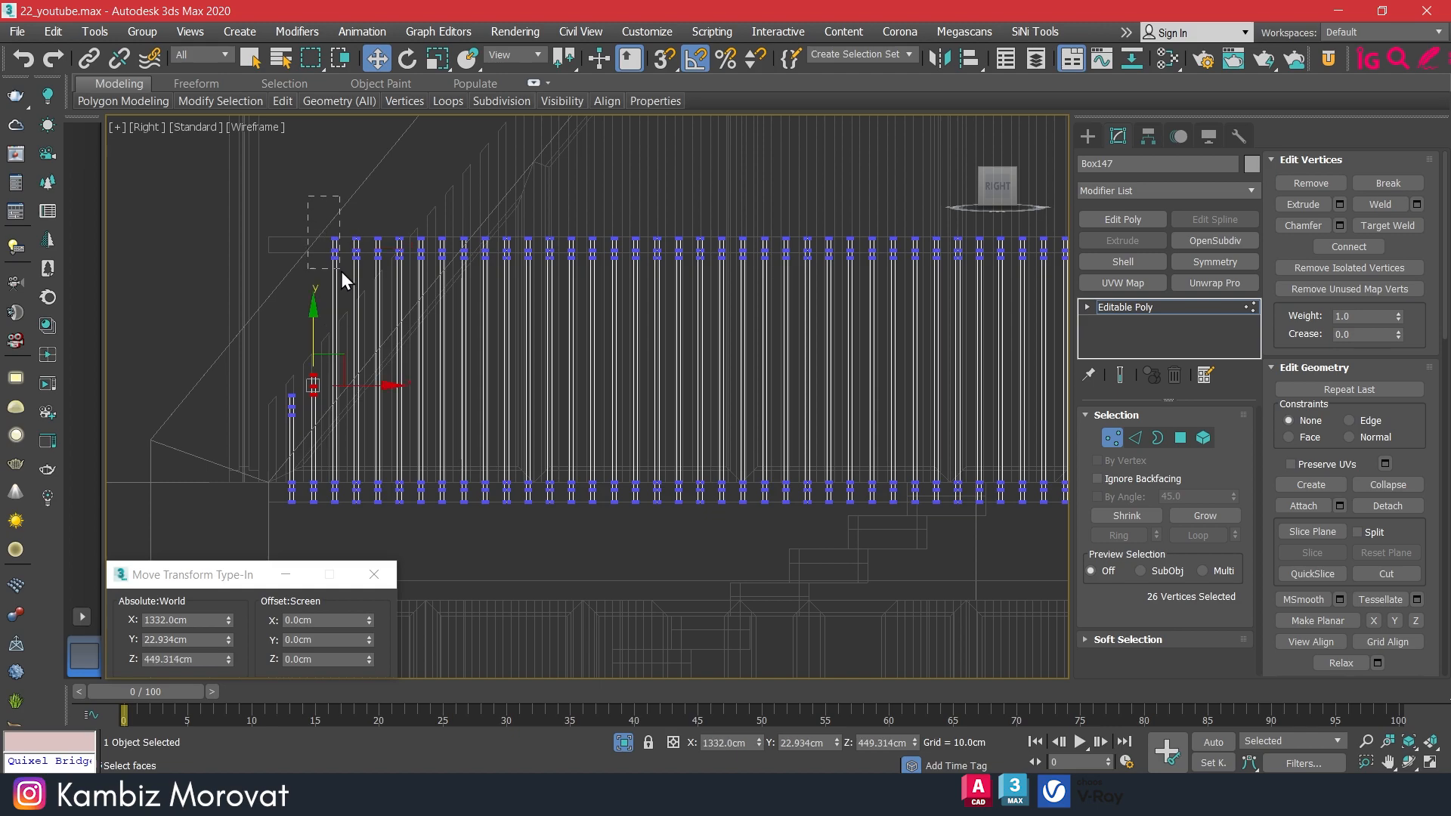
# Undo the last vertex edits and raise the tops of the first two lowered posts closer to the roof slope.
pyautogui.hotkey('ctrl', 'z')
pyautogui.hotkey('ctrl', 'z')
pyautogui.scroll(2, 288, 384)
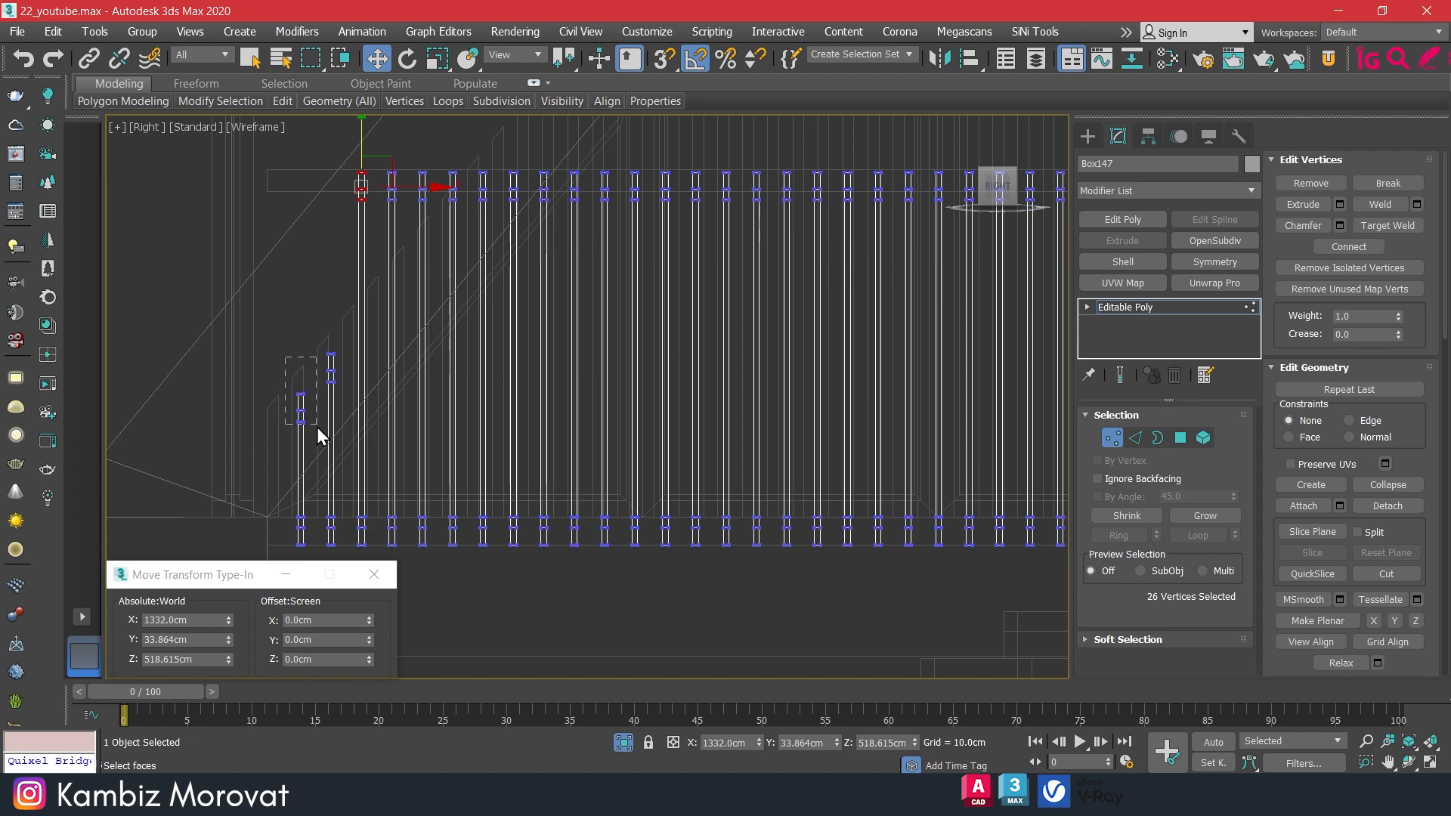
pyautogui.press('s')
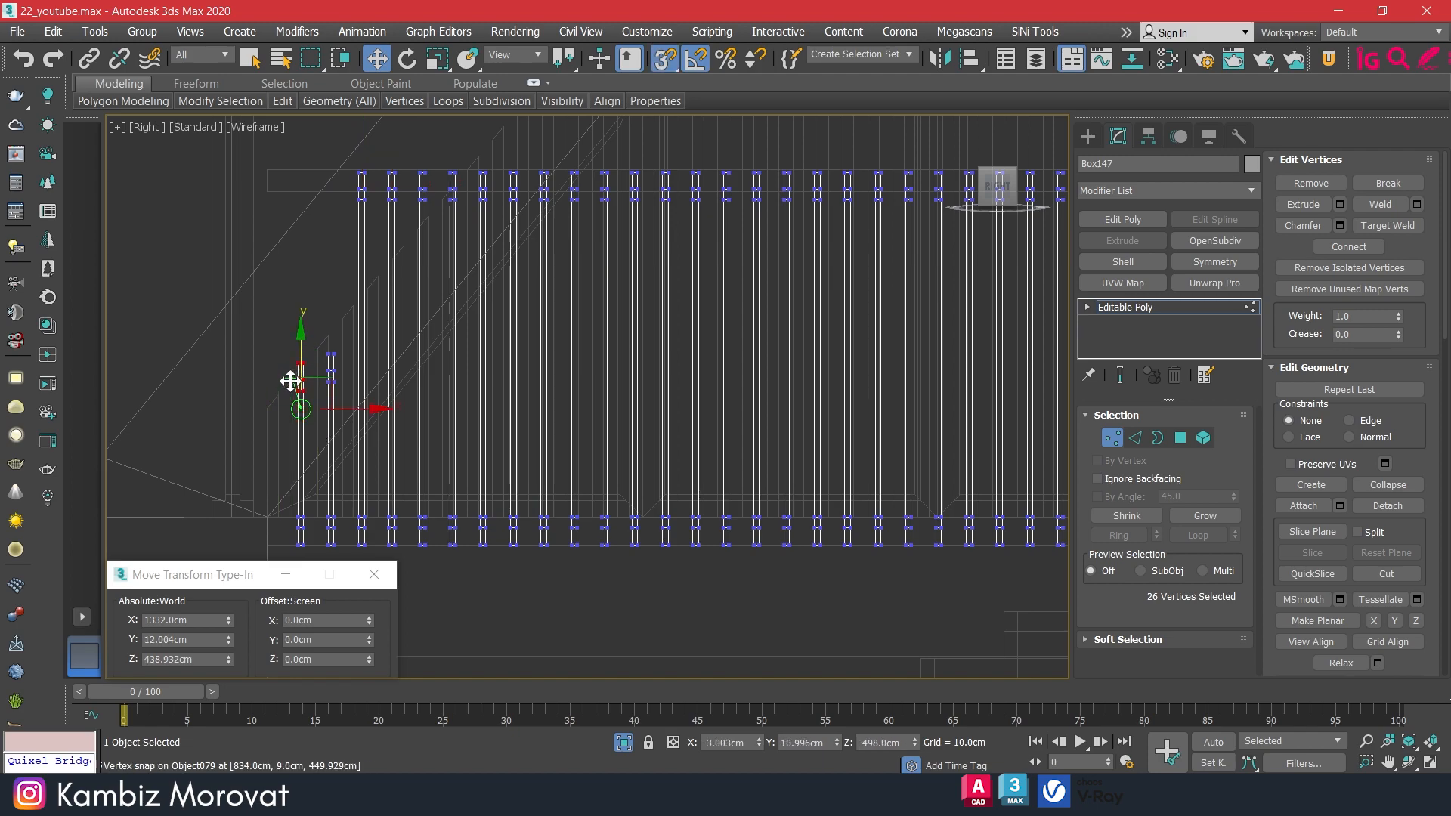
pyautogui.moveTo(292, 382); pyautogui.dragTo(330, 330)
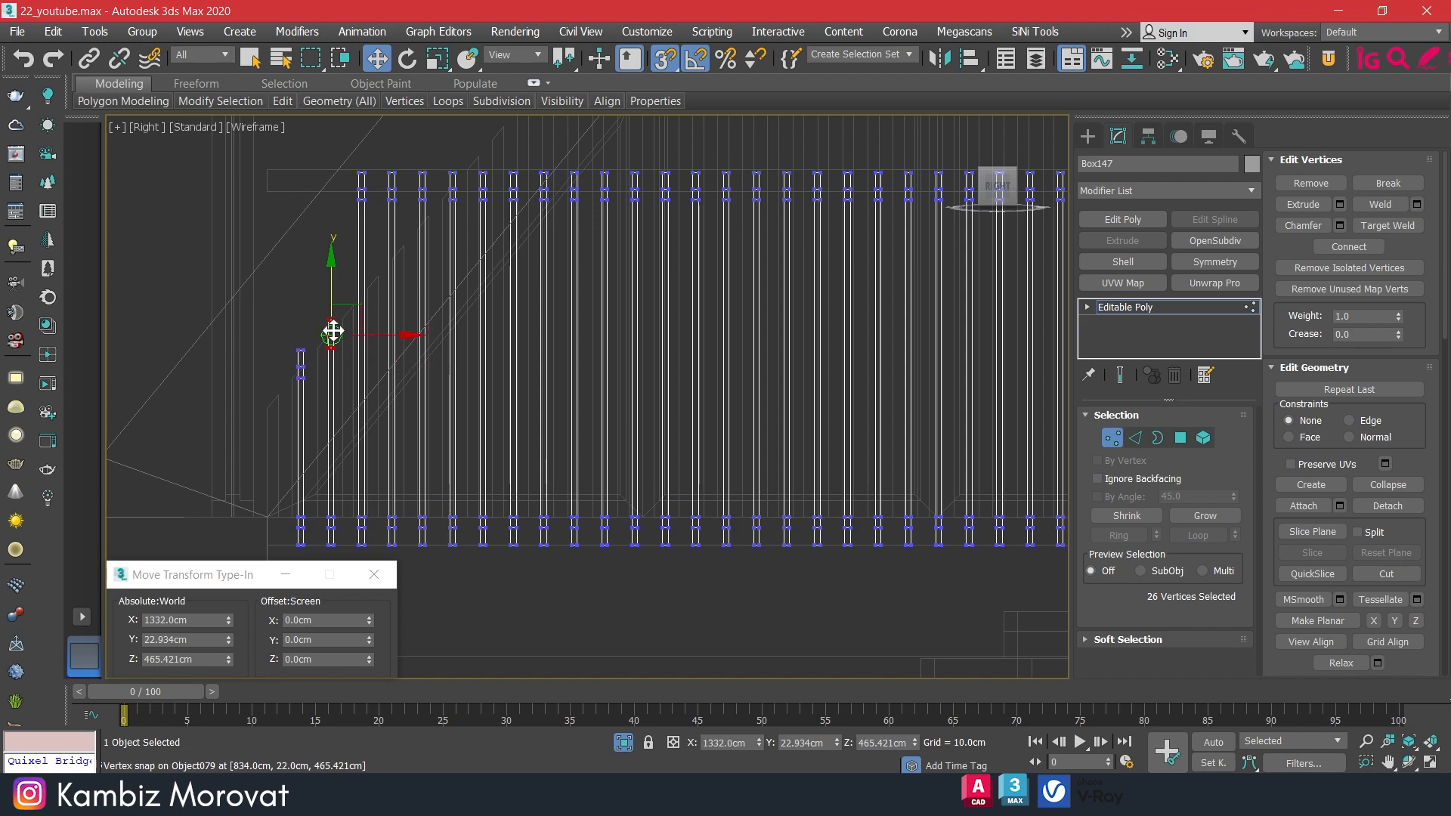
# Lower the top vertices of the third, fourth and fifth posts so the railing end follows the roof slope.
pyautogui.moveTo(366, 231); pyautogui.dragTo(366, 142)
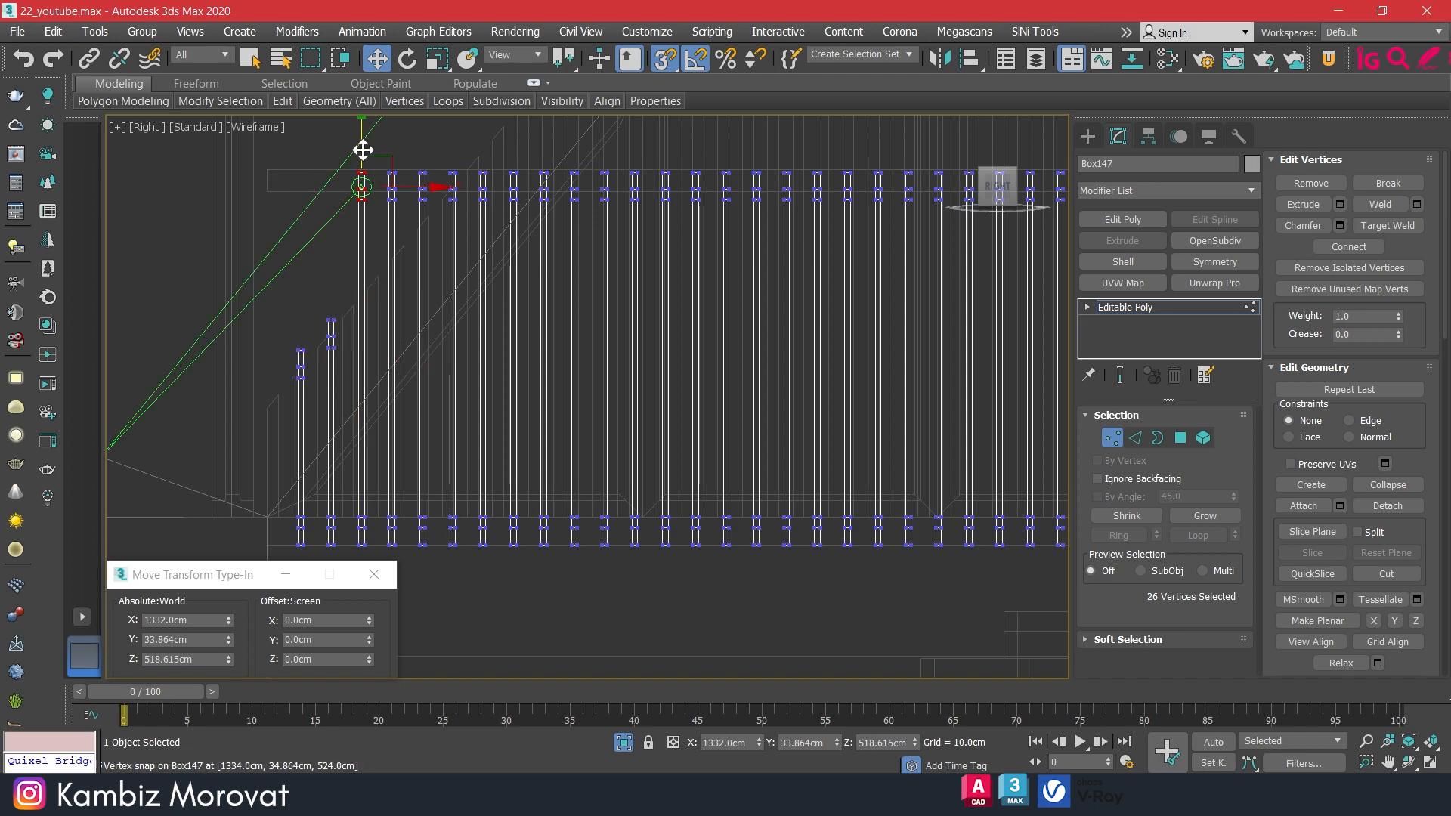
pyautogui.moveTo(356, 300); pyautogui.dragTo(355, 303)
pyautogui.moveTo(388, 230); pyautogui.dragTo(363, 279, button='middle')
pyautogui.moveTo(306, 156); pyautogui.dragTo(377, 270)
pyautogui.moveTo(363, 174); pyautogui.dragTo(382, 292)
pyautogui.moveTo(383, 292); pyautogui.dragTo(343, 292, button='middle')
pyautogui.moveTo(381, 286); pyautogui.dragTo(392, 267)
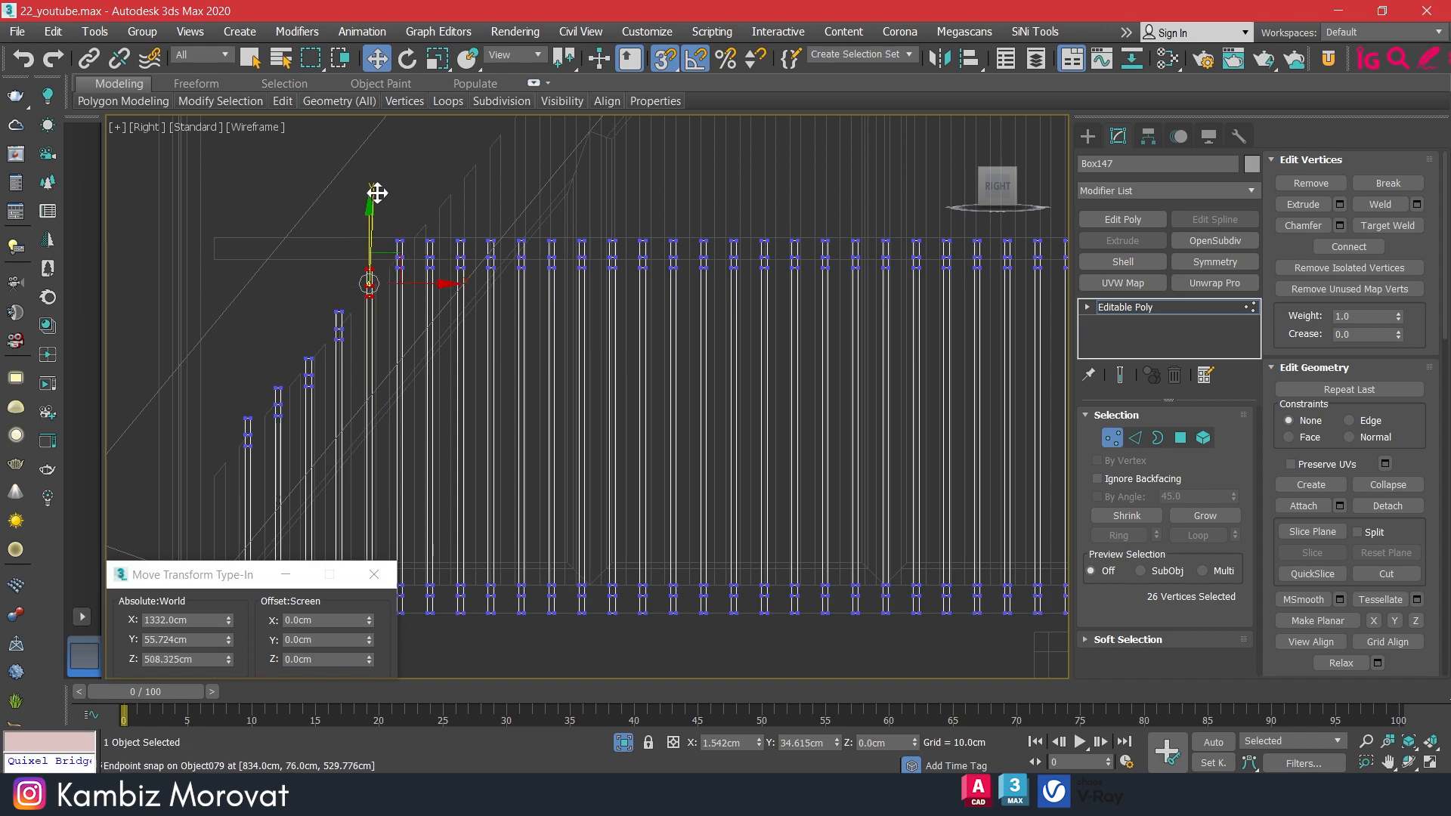
pyautogui.moveTo(386, 194); pyautogui.dragTo(414, 298)
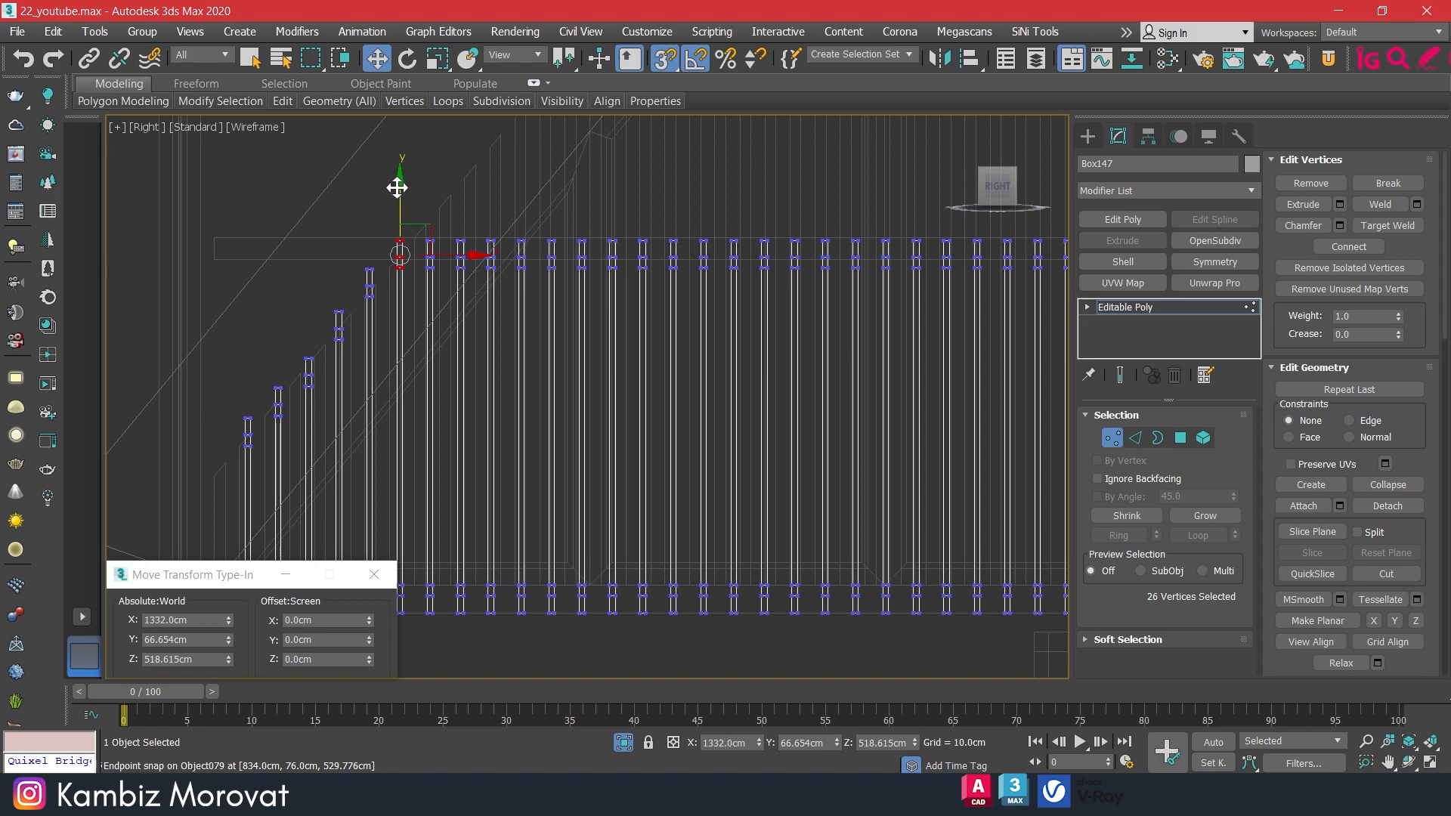
# Lower the top vertices of the last four posts at the railing's opposite end in steps along the roof slope.
pyautogui.scroll(-4, 601, 257)
pyautogui.moveTo(728, 219); pyautogui.dragTo(442, 233, button='middle')
pyautogui.scroll(4, 825, 268)
pyautogui.moveTo(637, 342); pyautogui.dragTo(638, 332)
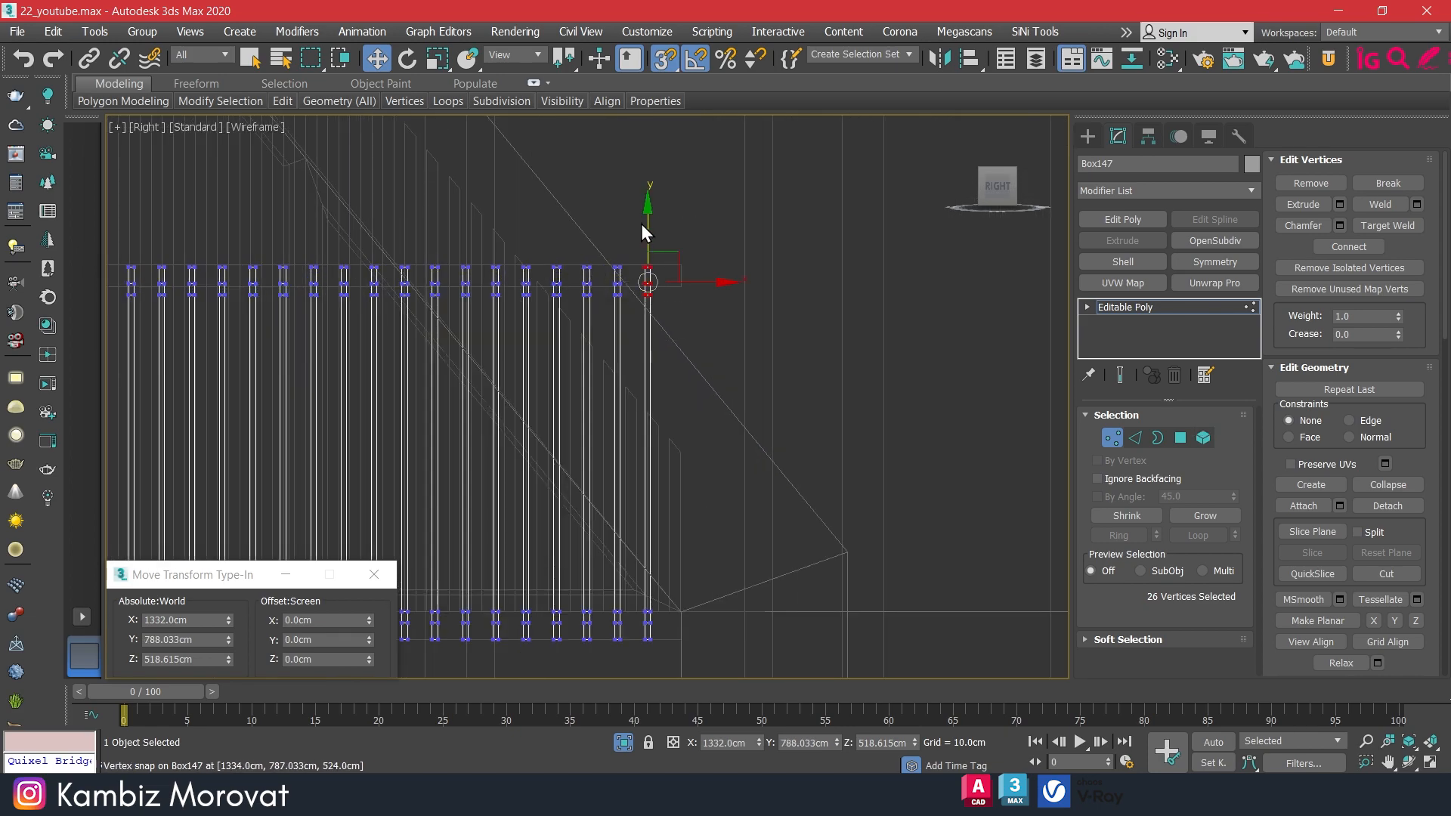
pyautogui.moveTo(650, 210); pyautogui.dragTo(653, 390)
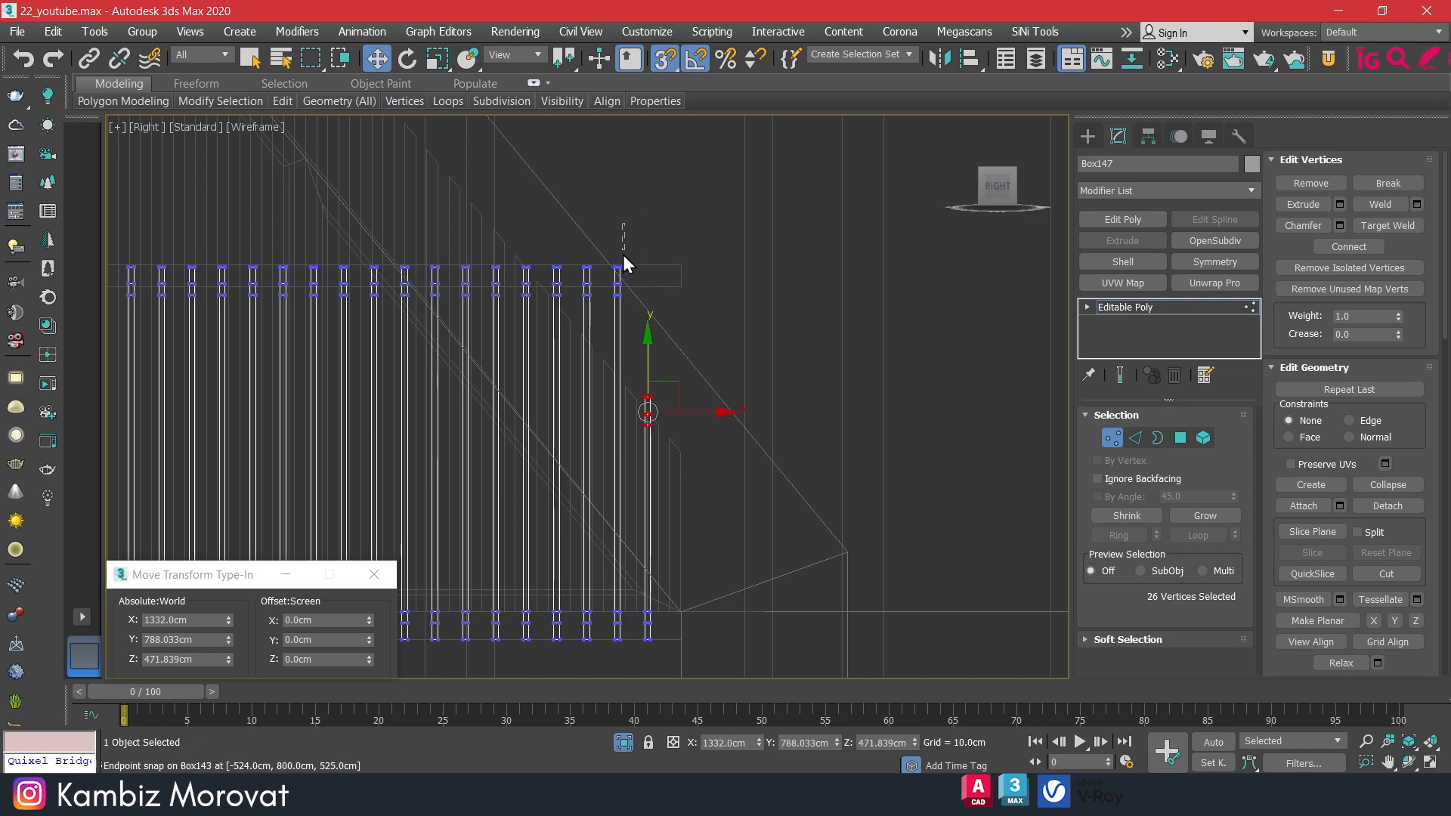
pyautogui.moveTo(612, 324); pyautogui.dragTo(620, 346)
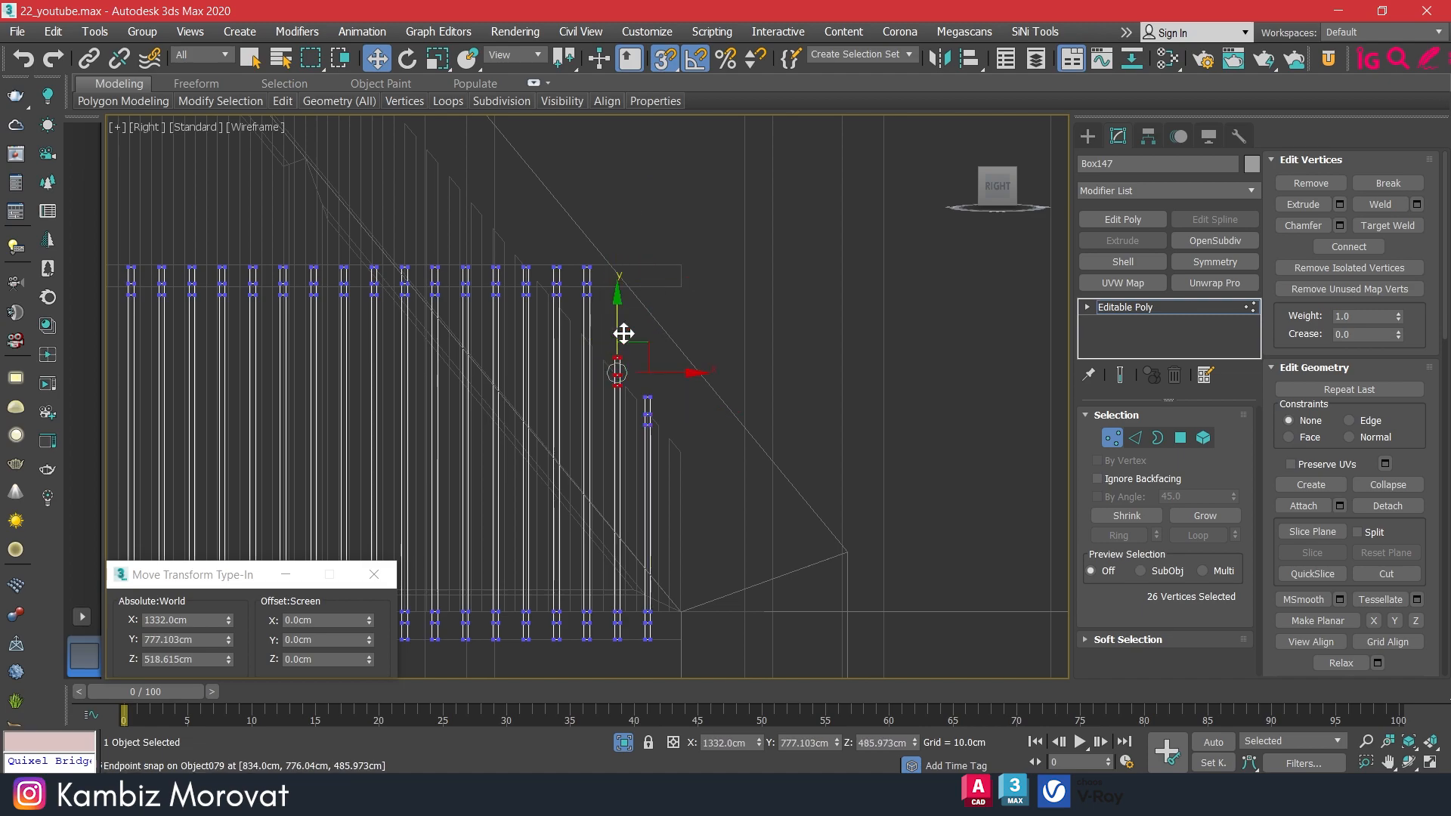
pyautogui.moveTo(600, 253); pyautogui.dragTo(563, 306)
pyautogui.scroll(3, 541, 301)
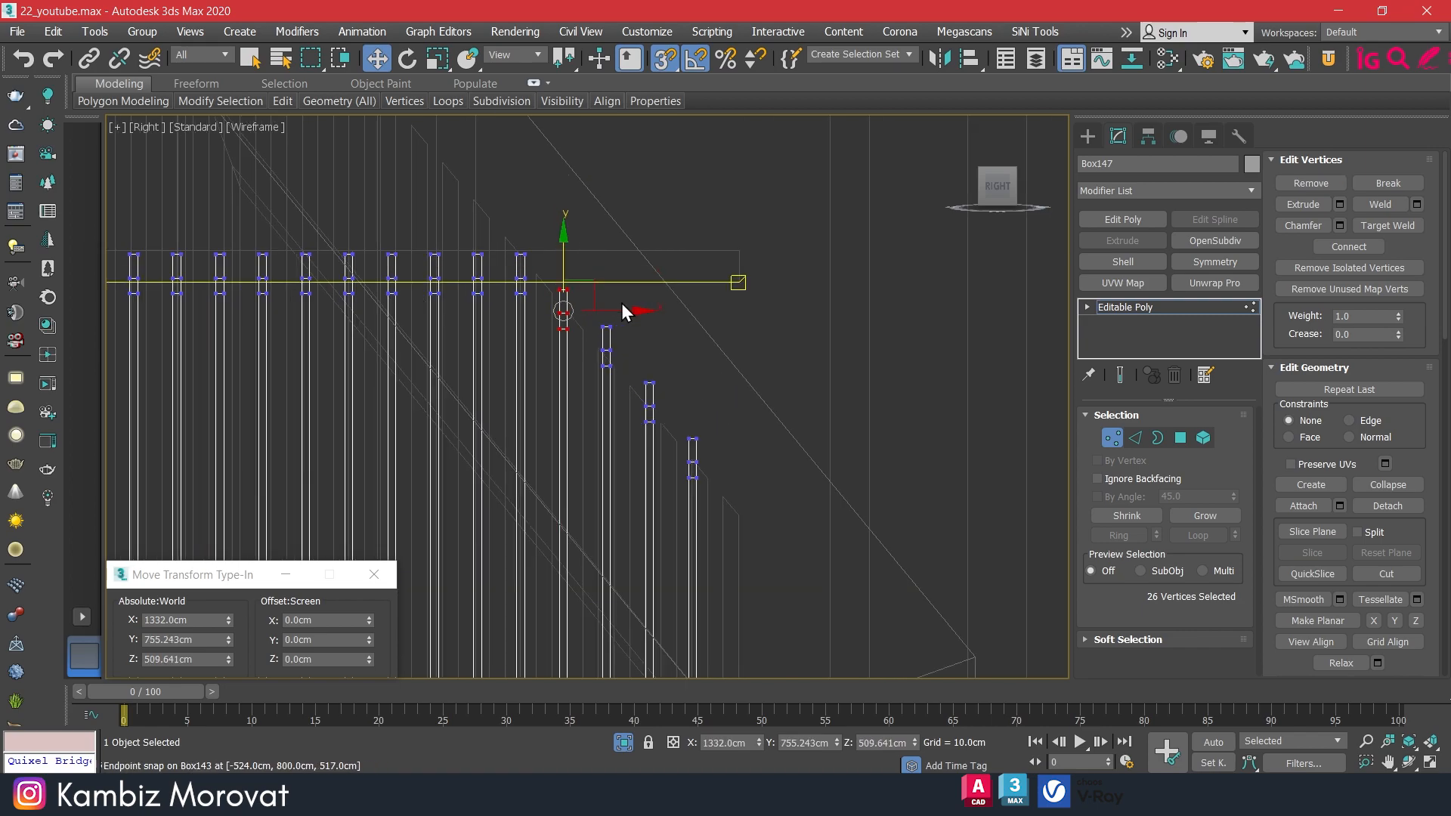
pyautogui.click(1114, 438)
# Add an Edit Poly modifier to the other gable's upper handrail and move its far-end vertices inward along Y to the roof slope.
pyautogui.scroll(-3, 537, 323)
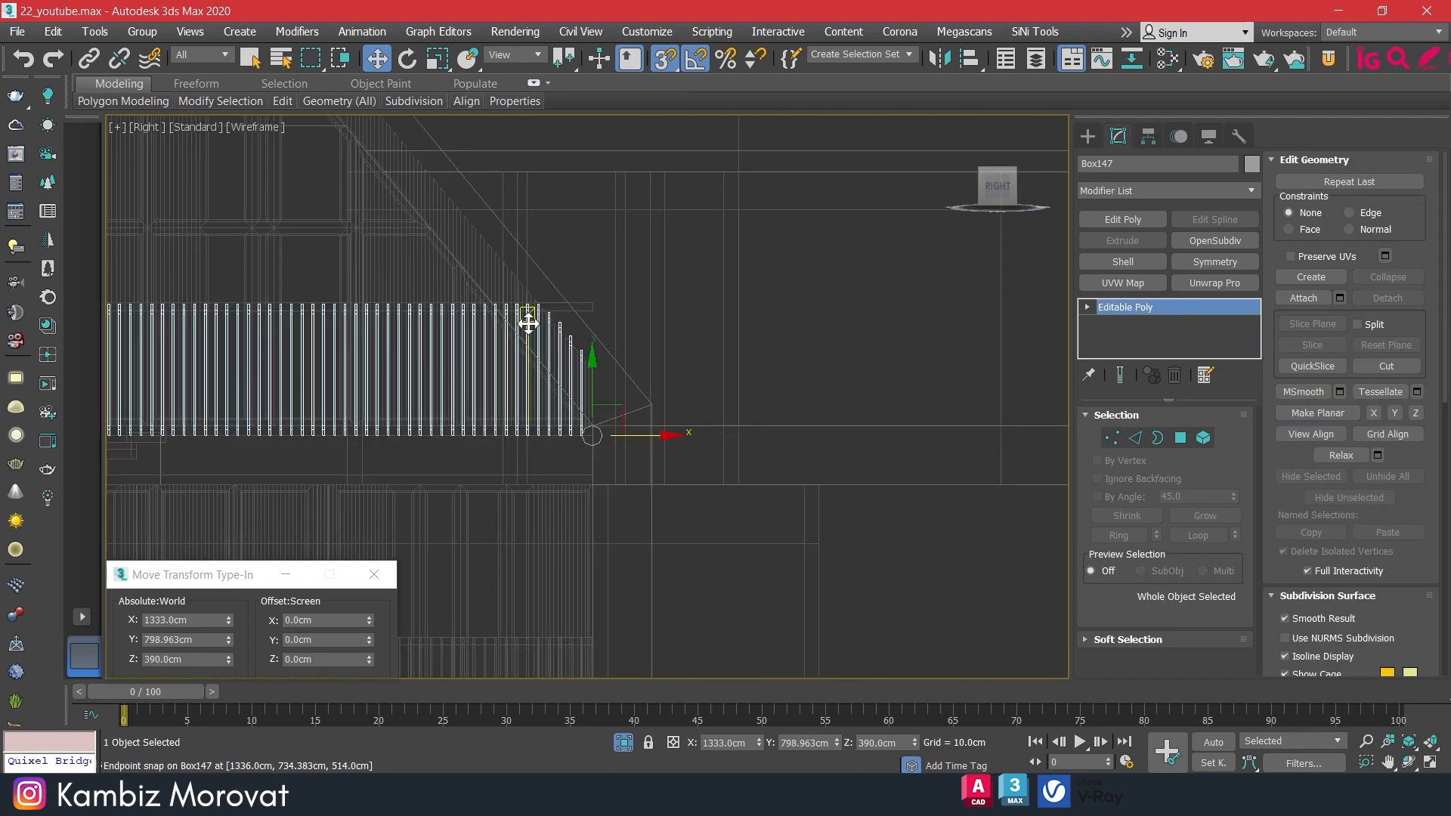
pyautogui.click(591, 301)
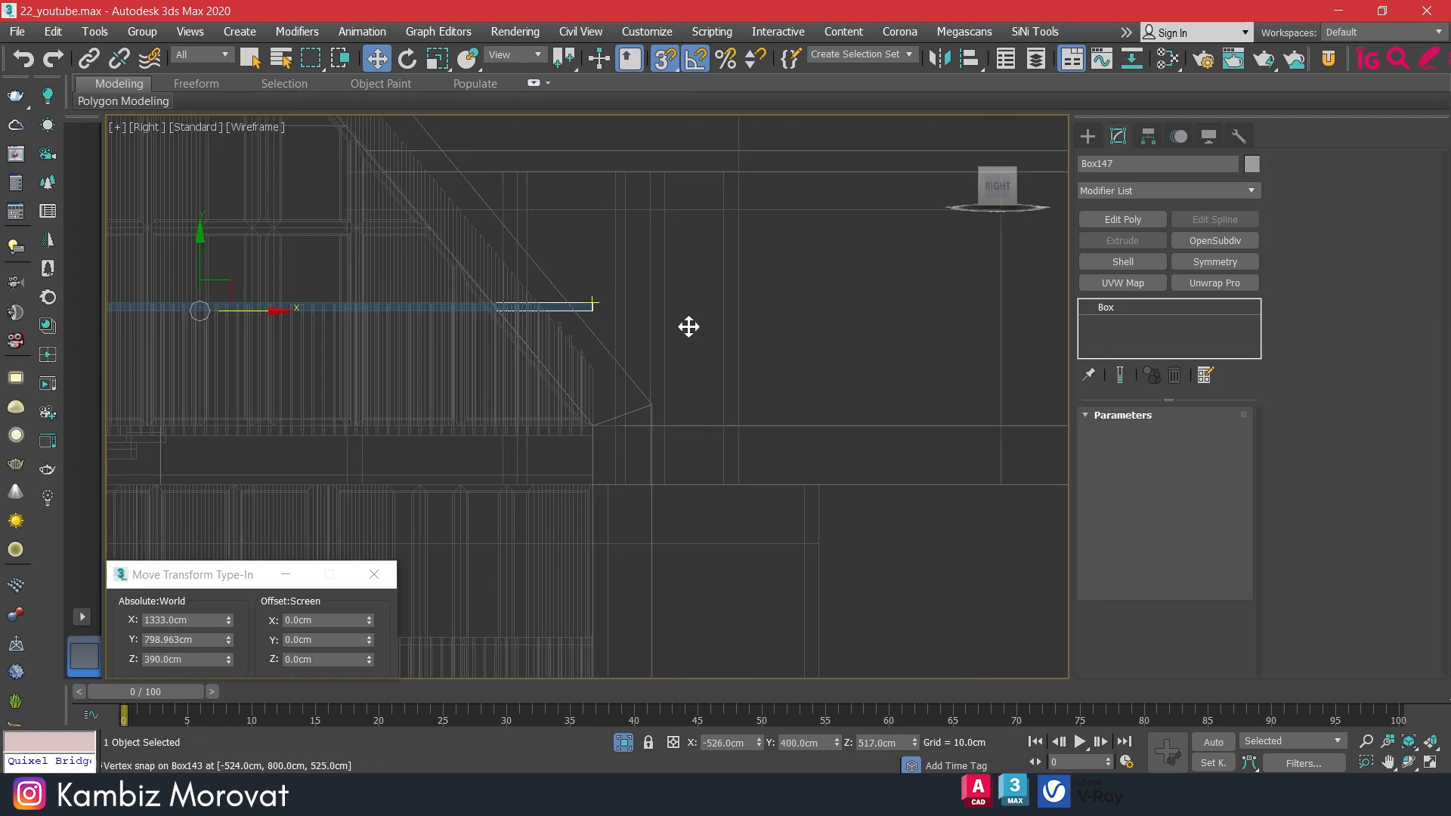
pyautogui.click(1112, 220)
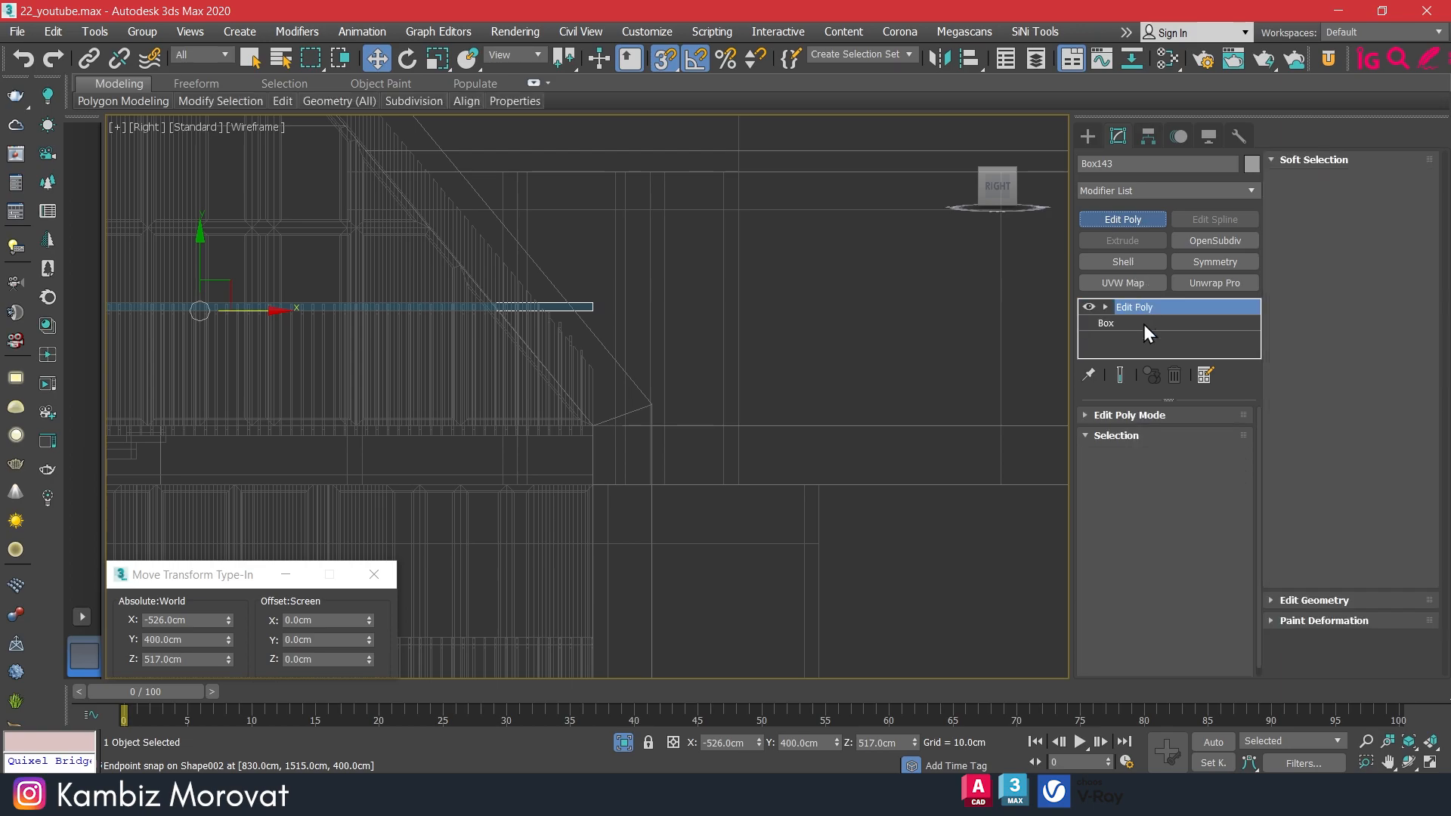
pyautogui.click(1112, 458)
pyautogui.scroll(3, 593, 293)
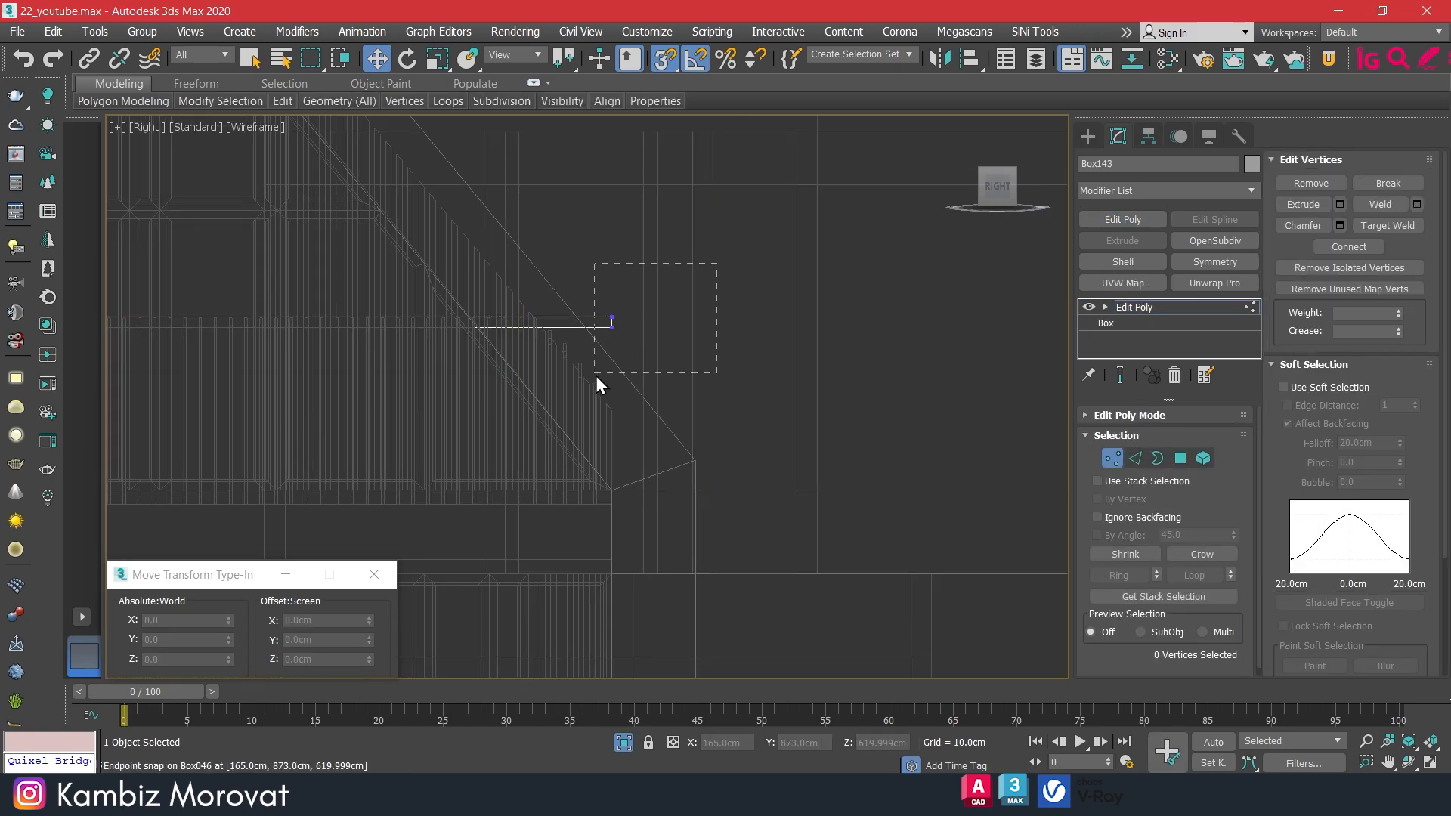
pyautogui.moveTo(596, 375); pyautogui.dragTo(595, 375)
pyautogui.scroll(3, 568, 302)
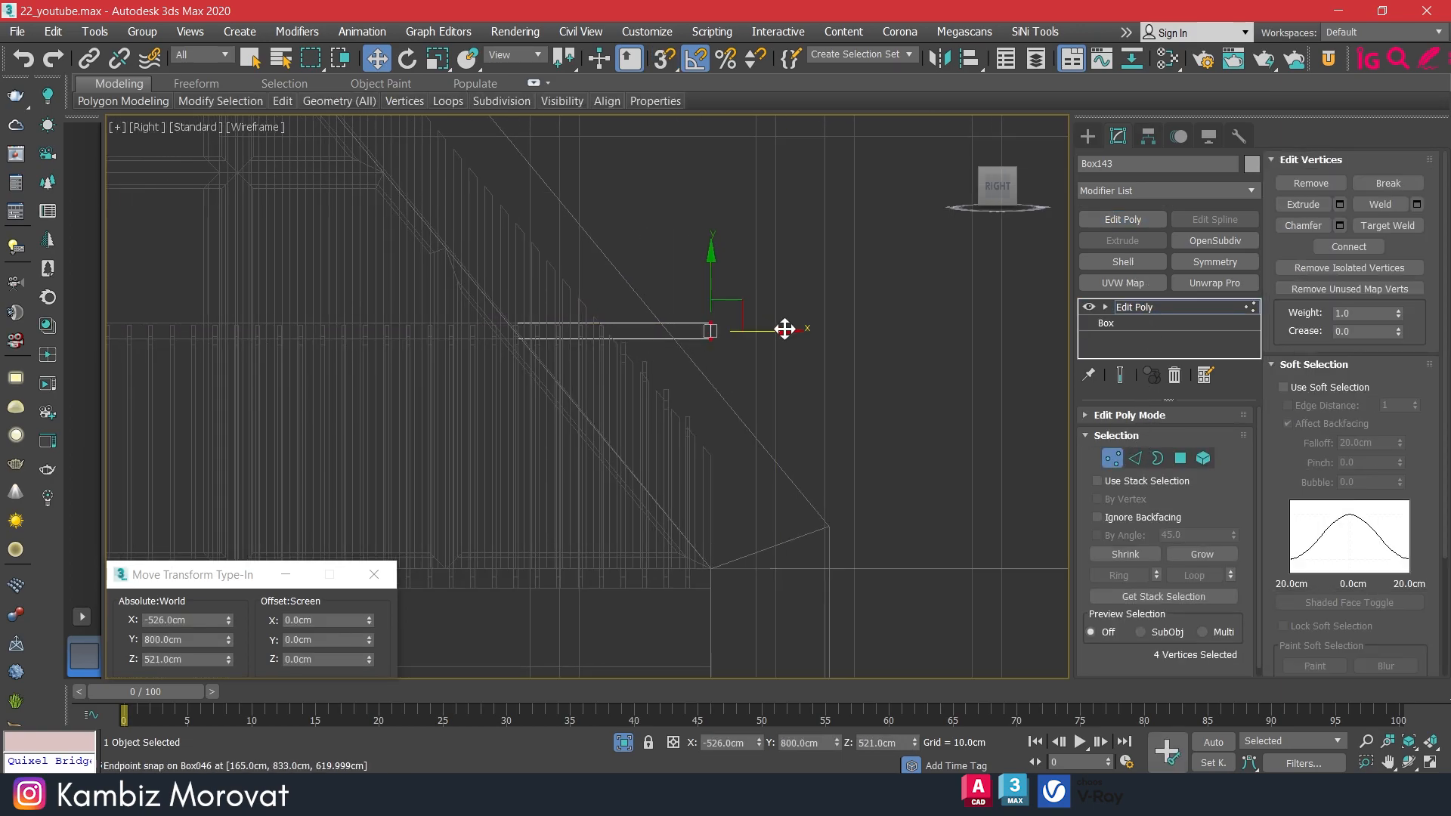
pyautogui.moveTo(666, 338); pyautogui.dragTo(663, 338)
# Move the four vertices at the other end of this handrail inward along Y to the roof slope.
pyautogui.scroll(-6, 664, 339)
pyautogui.moveTo(356, 327); pyautogui.dragTo(492, 338, button='middle')
pyautogui.scroll(5, 399, 343)
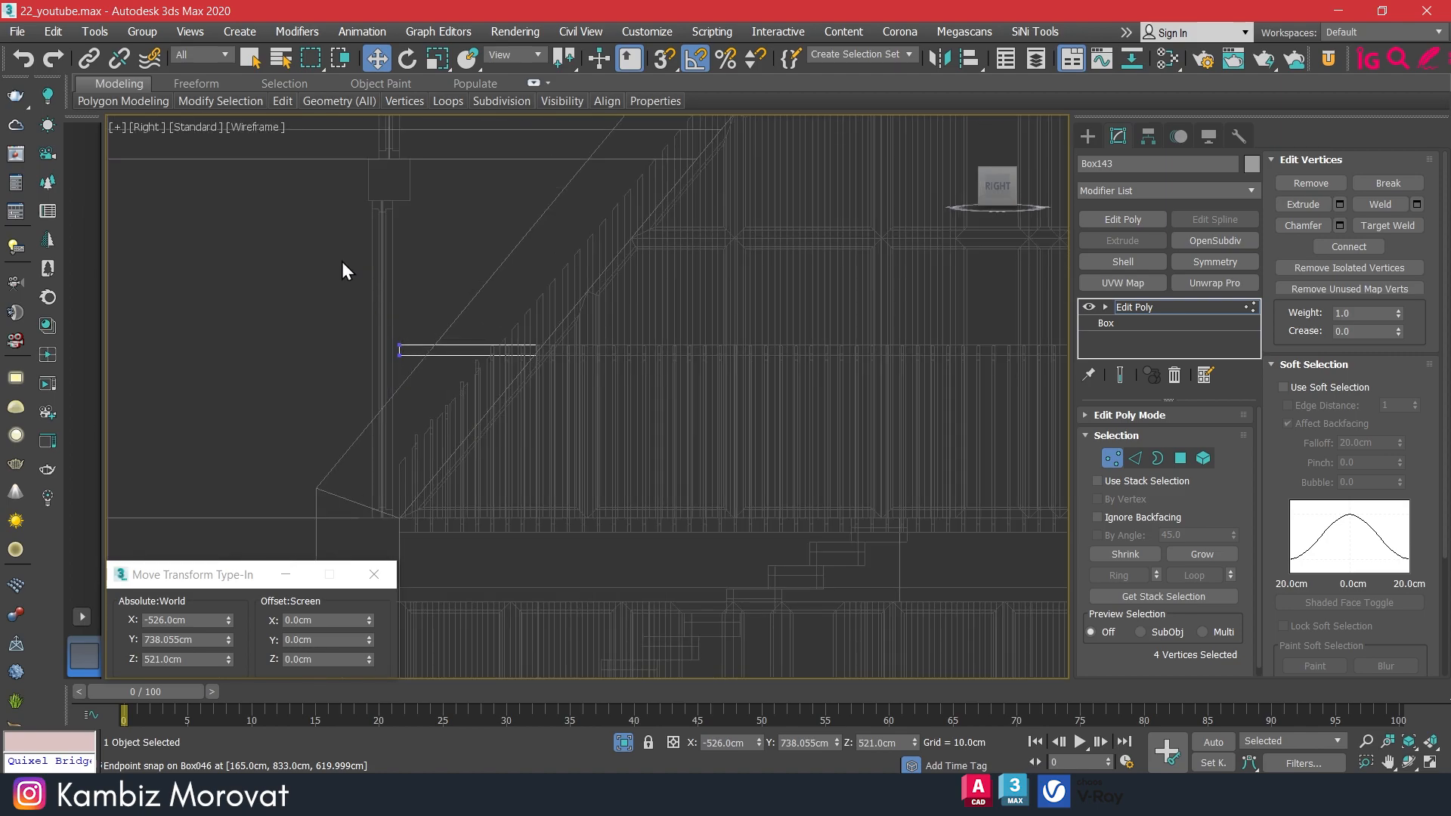
pyautogui.moveTo(520, 359); pyautogui.dragTo(596, 360)
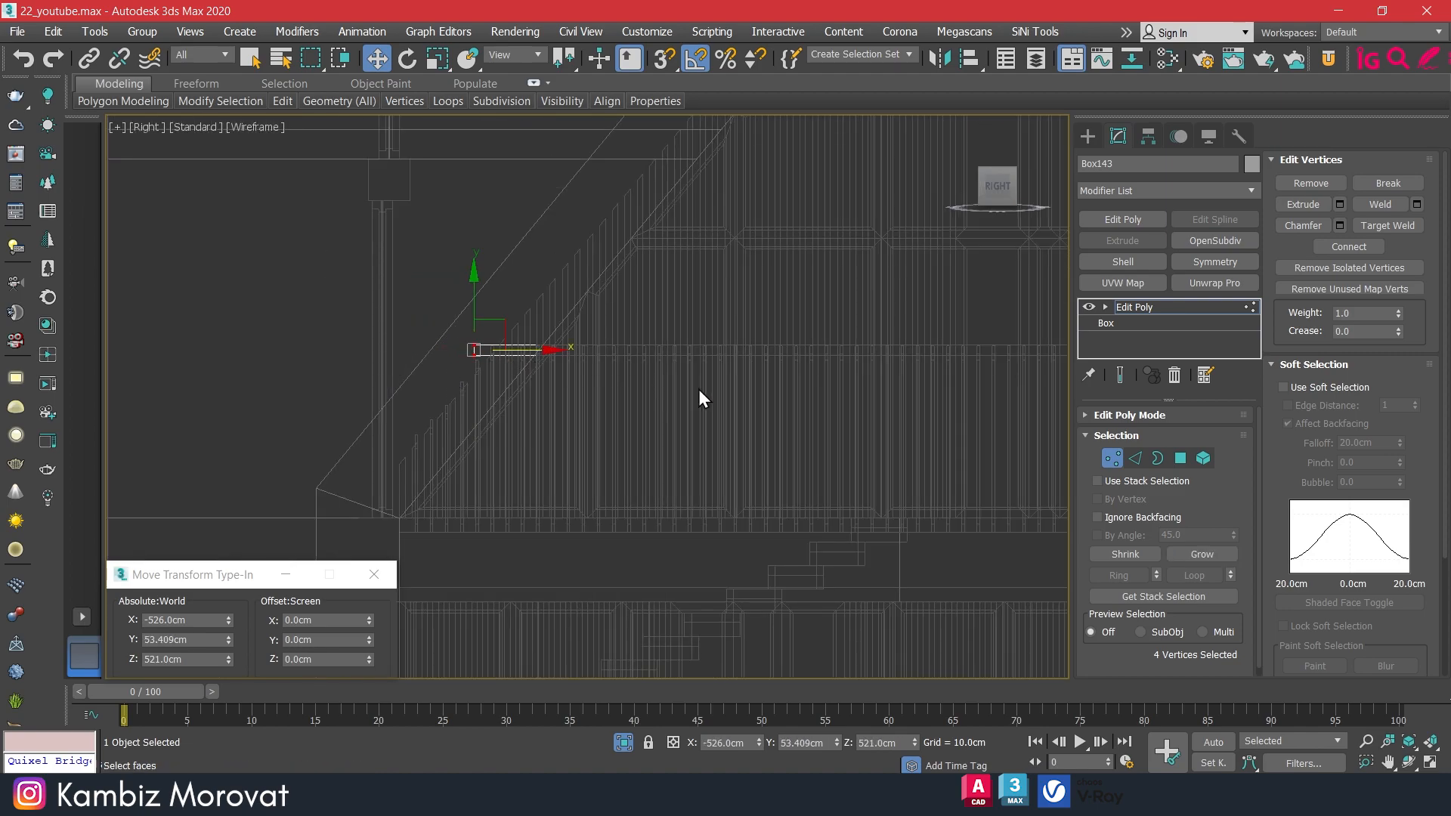
pyautogui.click(1113, 458)
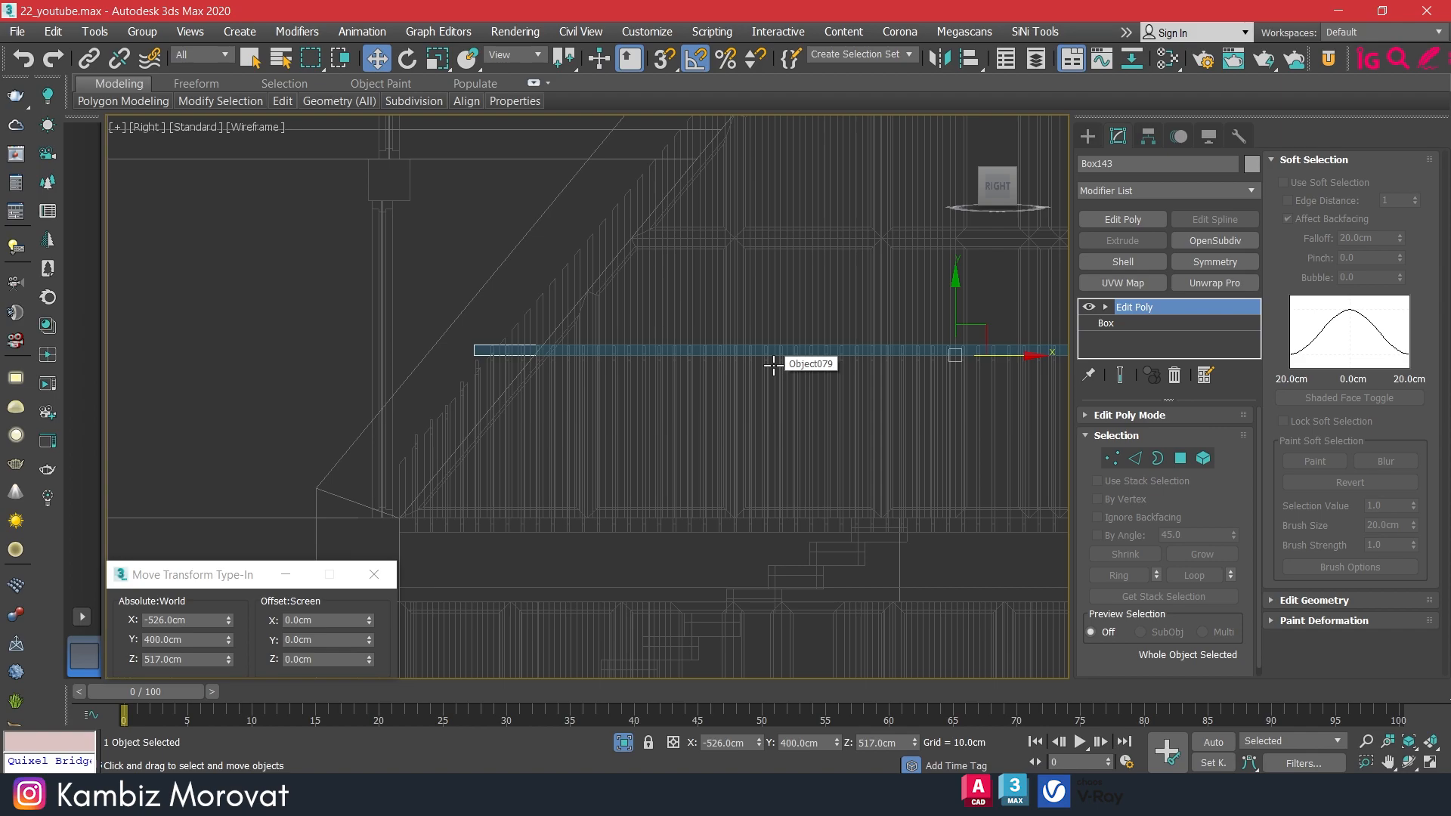
# Show the house in a shaded perspective view and examine the upper gable handrail just trimmed.
pyautogui.press('p')
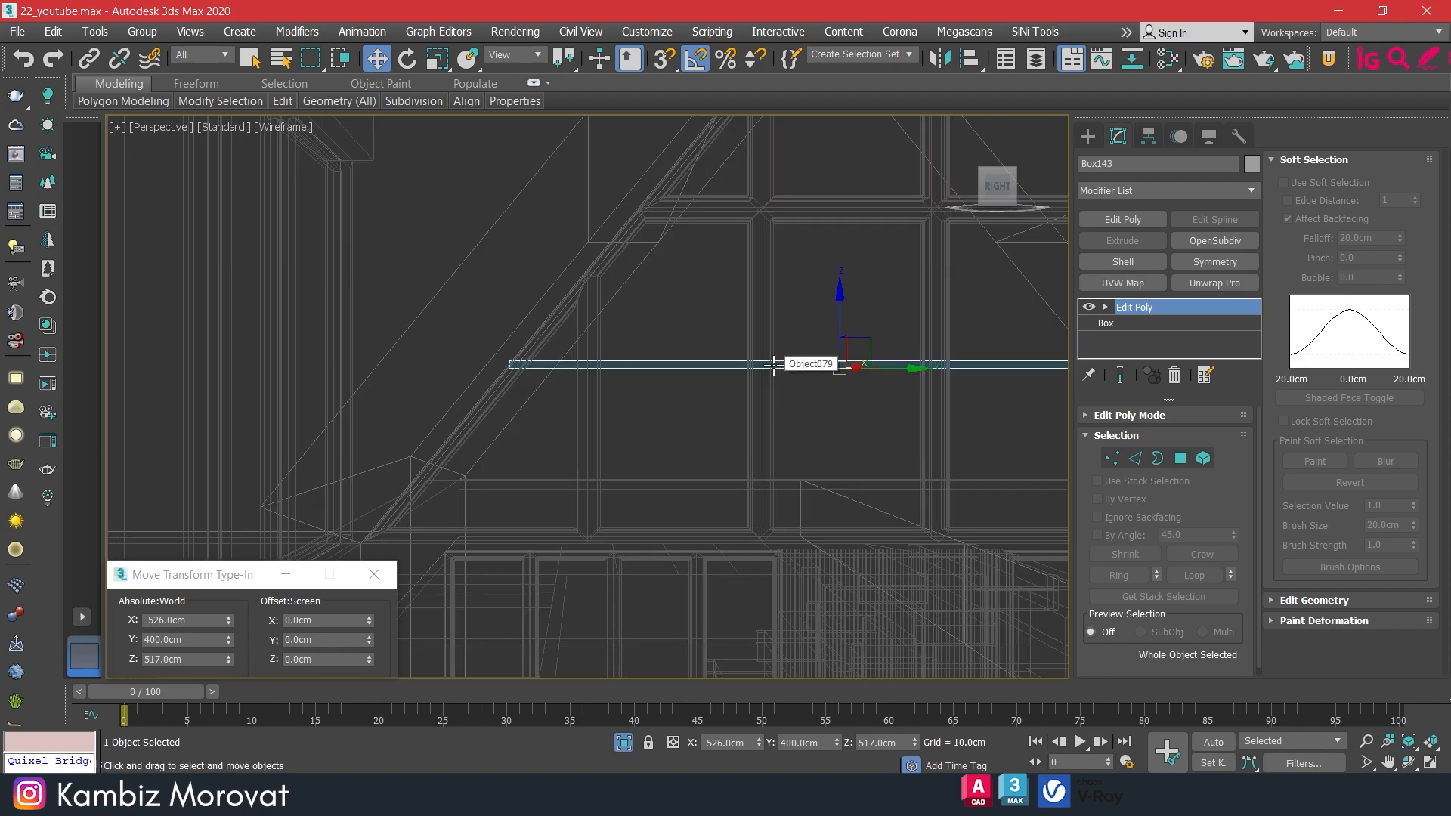
pyautogui.press('z')
pyautogui.press('F3')
pyautogui.scroll(-3, 647, 344)
pyautogui.keyDown('alt'); pyautogui.moveTo(656, 389); pyautogui.dragTo(473, 395, button='middle'); pyautogui.keyUp('alt')
pyautogui.scroll(-5, 533, 394)
pyautogui.scroll(5, 567, 411)
pyautogui.scroll(-2, 560, 411)
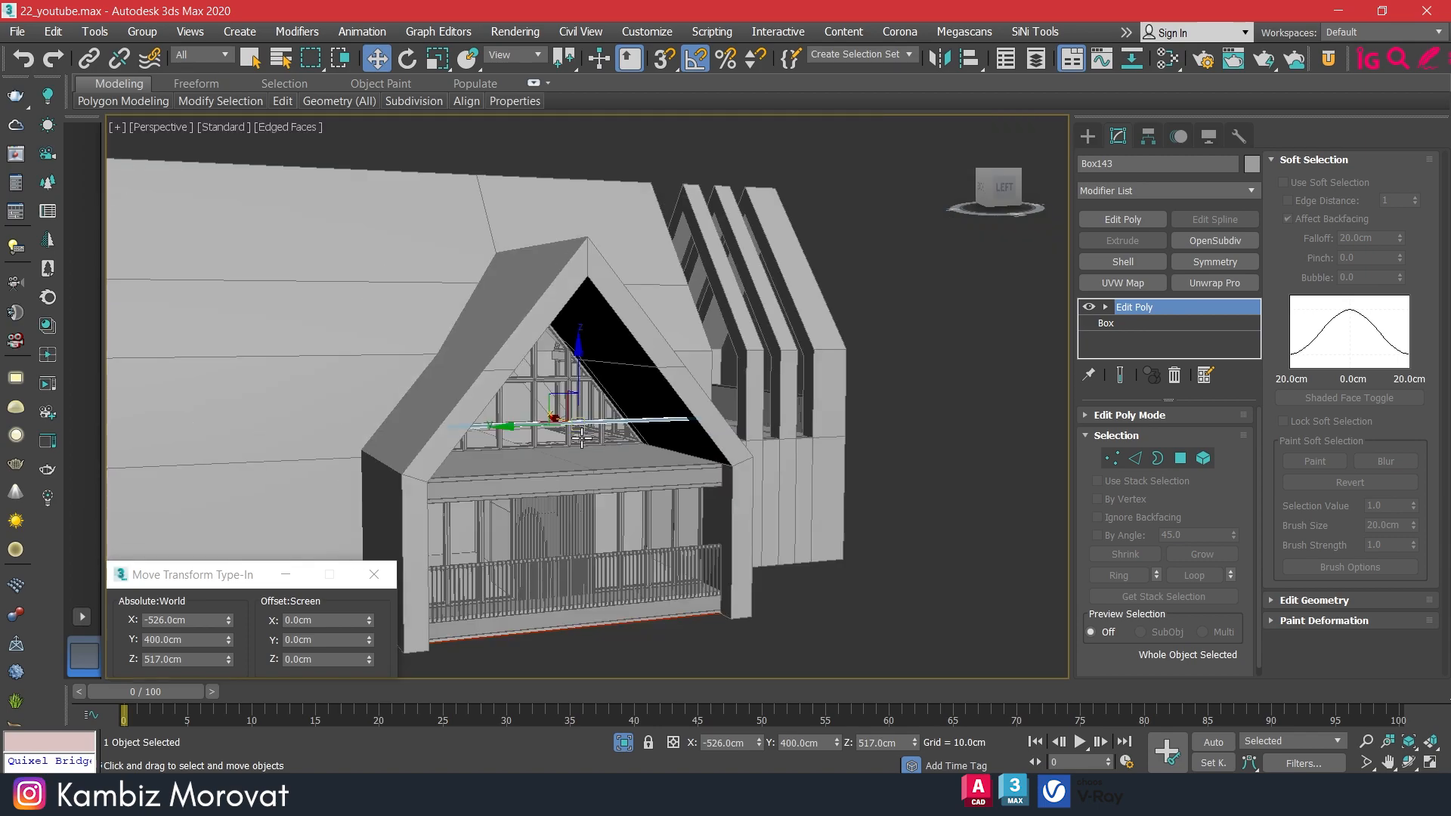
pyautogui.scroll(-4, 656, 417)
pyautogui.moveTo(609, 426)
pyautogui.keyDown('alt'); pyautogui.mouseDown(button='middle')
pyautogui.moveTo(799, 424)
pyautogui.moveTo(624, 434)
pyautogui.mouseUp(button='middle'); pyautogui.keyUp('alt')
pyautogui.hotkey('ctrl', 'd')
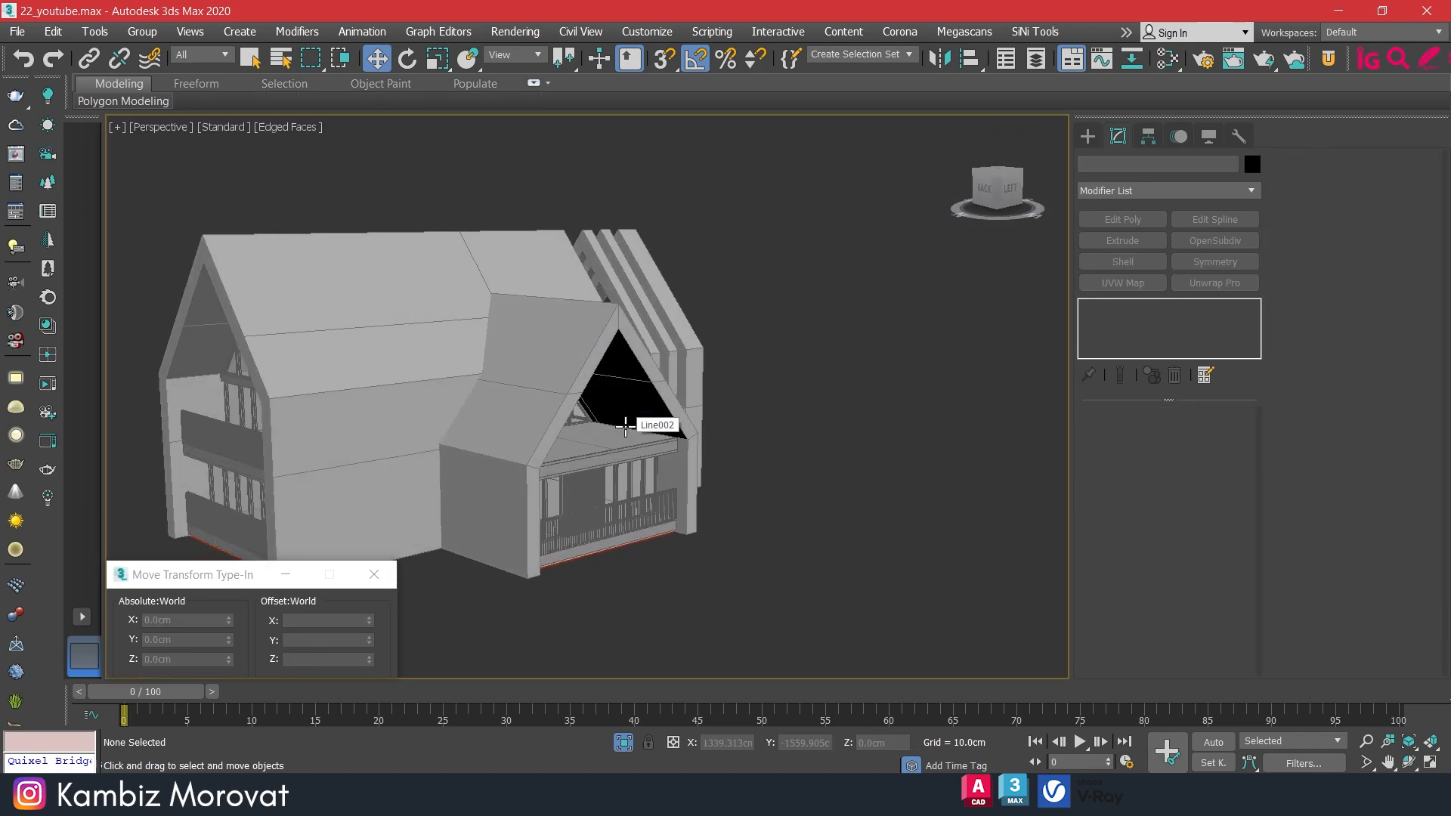
# Select the finished upper gable's handrail and posts and copy them along X beyond the opposite side of the house.
pyautogui.keyDown('alt'); pyautogui.moveTo(467, 429); pyautogui.dragTo(672, 435, button='middle'); pyautogui.keyUp('alt')
pyautogui.moveTo(453, 419); pyautogui.dragTo(715, 318, button='middle')
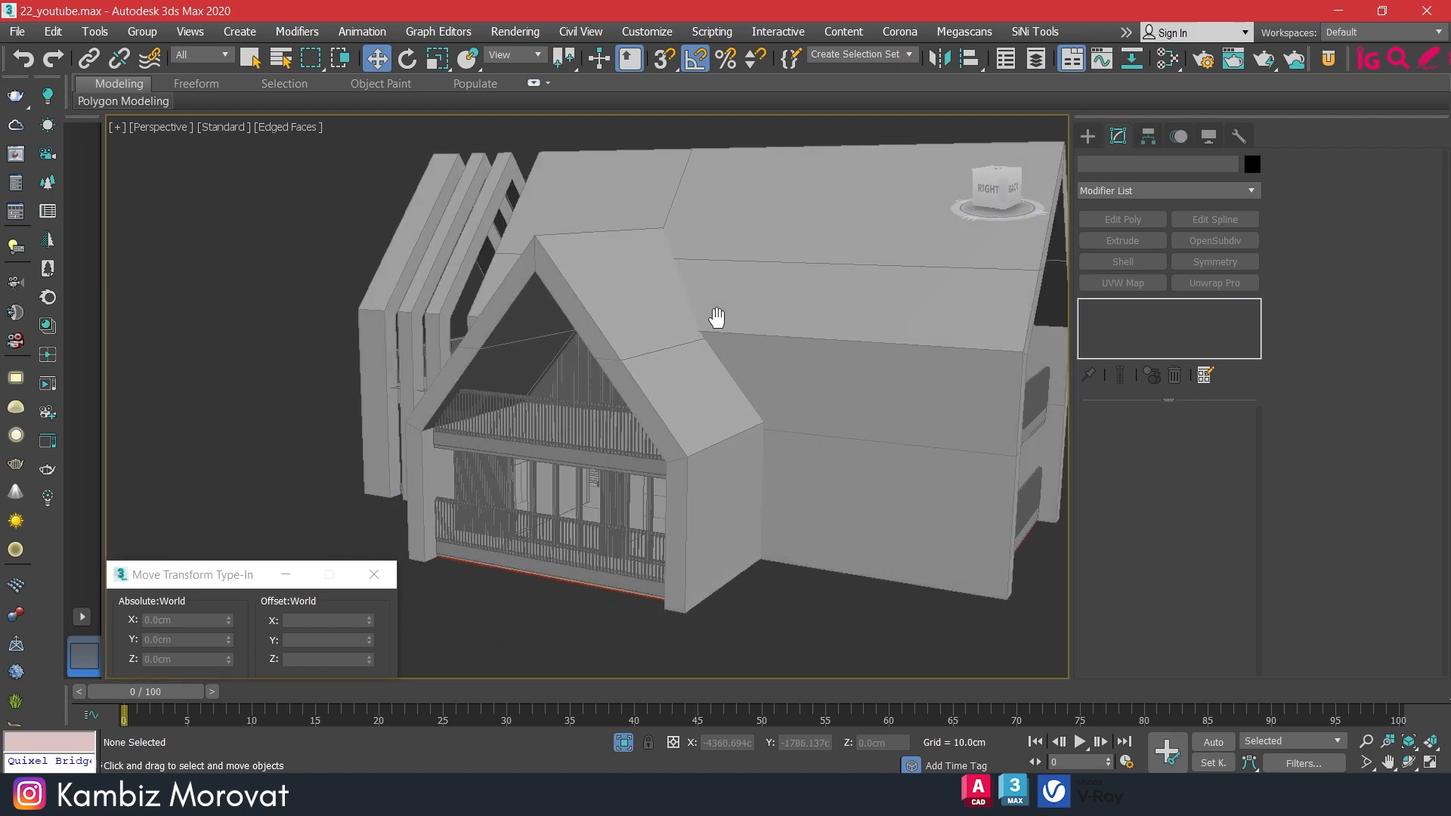
pyautogui.scroll(3, 516, 389)
pyautogui.scroll(3, 515, 389)
pyautogui.click(512, 381)
pyautogui.keyDown('alt'); pyautogui.moveTo(511, 382); pyautogui.dragTo(571, 401, button='middle'); pyautogui.keyUp('alt')
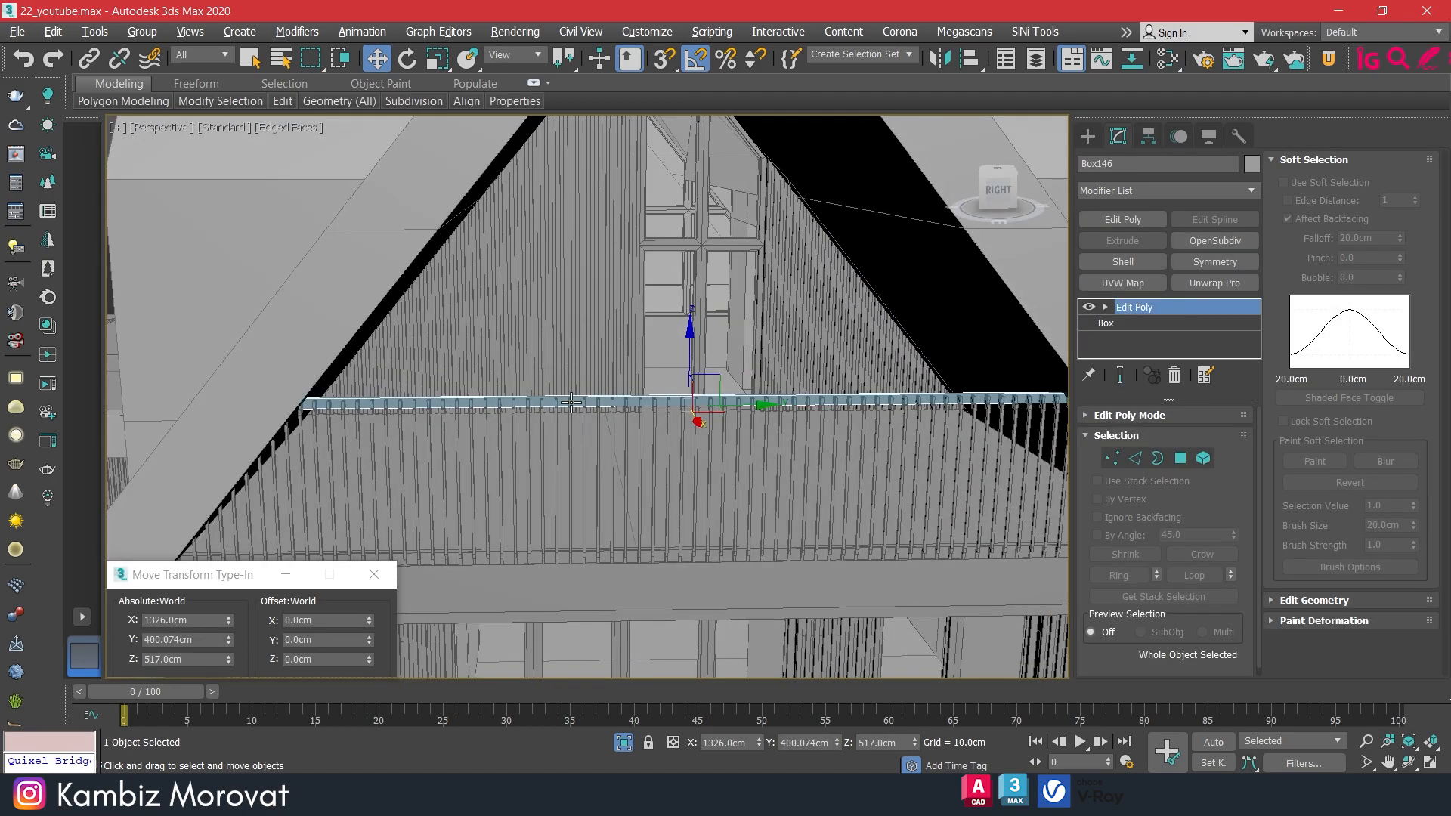
pyautogui.keyDown('ctrl'); pyautogui.click(588, 452); pyautogui.keyUp('ctrl')
pyautogui.scroll(-5, 591, 442)
pyautogui.keyDown('alt'); pyautogui.moveTo(662, 424); pyautogui.dragTo(412, 412, button='middle'); pyautogui.keyUp('alt')
pyautogui.scroll(-5, 606, 426)
pyautogui.moveTo(421, 412); pyautogui.dragTo(829, 435)
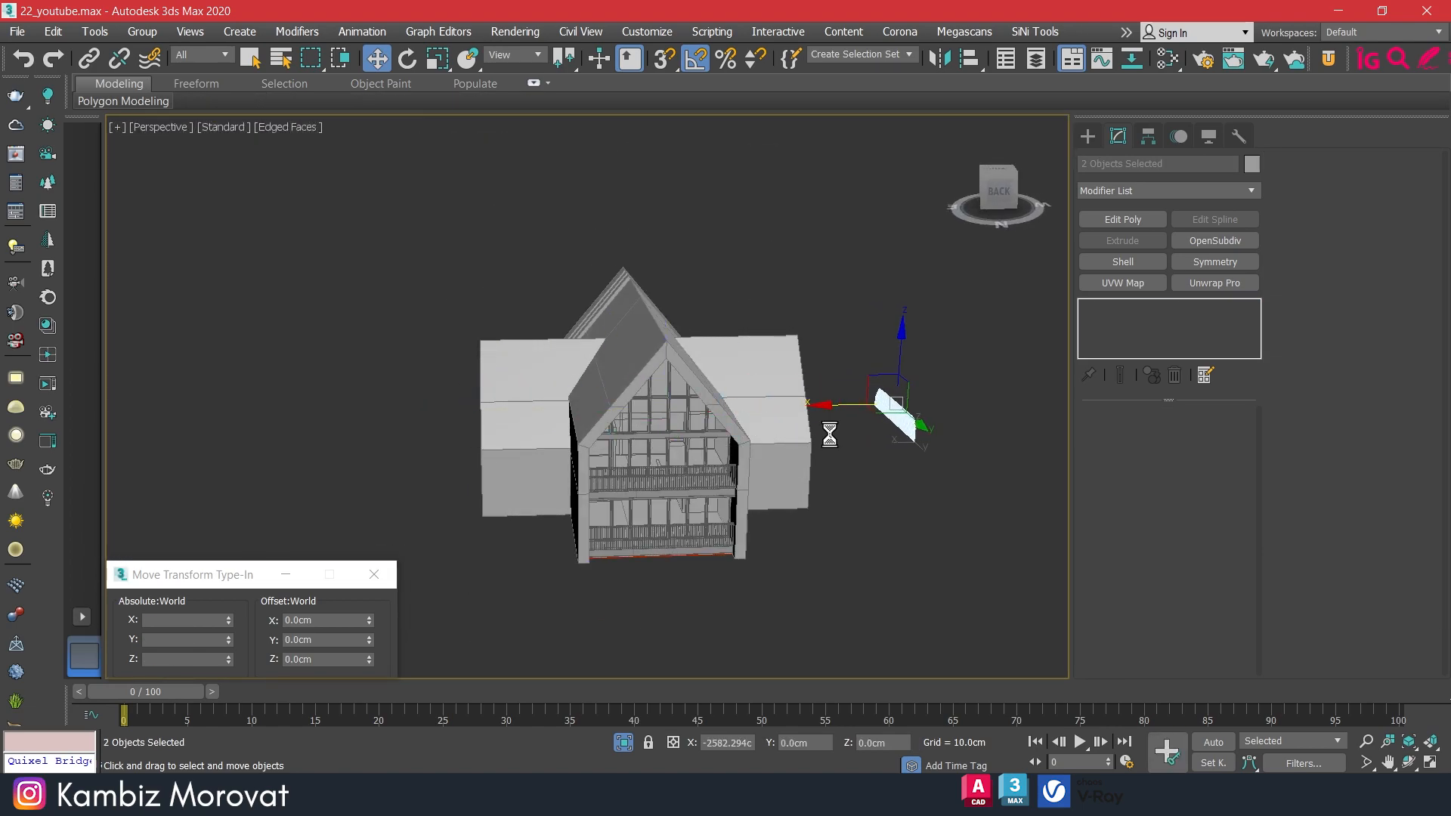
pyautogui.click(734, 477)
# Rotate the copied handrail and posts about the Z axis to face outward from the opposite gable.
pyautogui.scroll(4, 907, 431)
pyautogui.moveTo(945, 424); pyautogui.dragTo(822, 428, button='middle')
pyautogui.press('e')
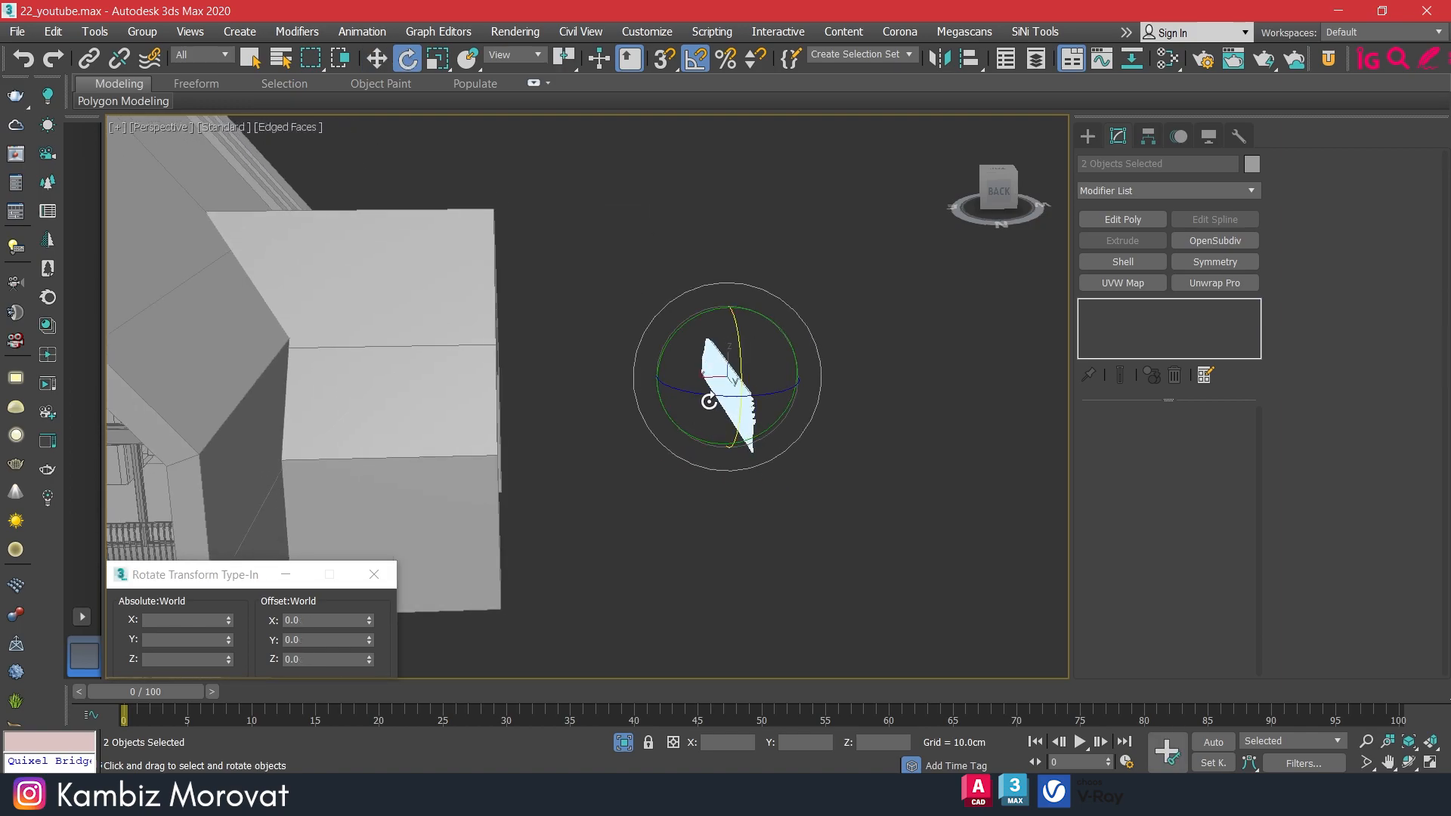
pyautogui.moveTo(712, 393); pyautogui.dragTo(848, 388)
pyautogui.press('w')
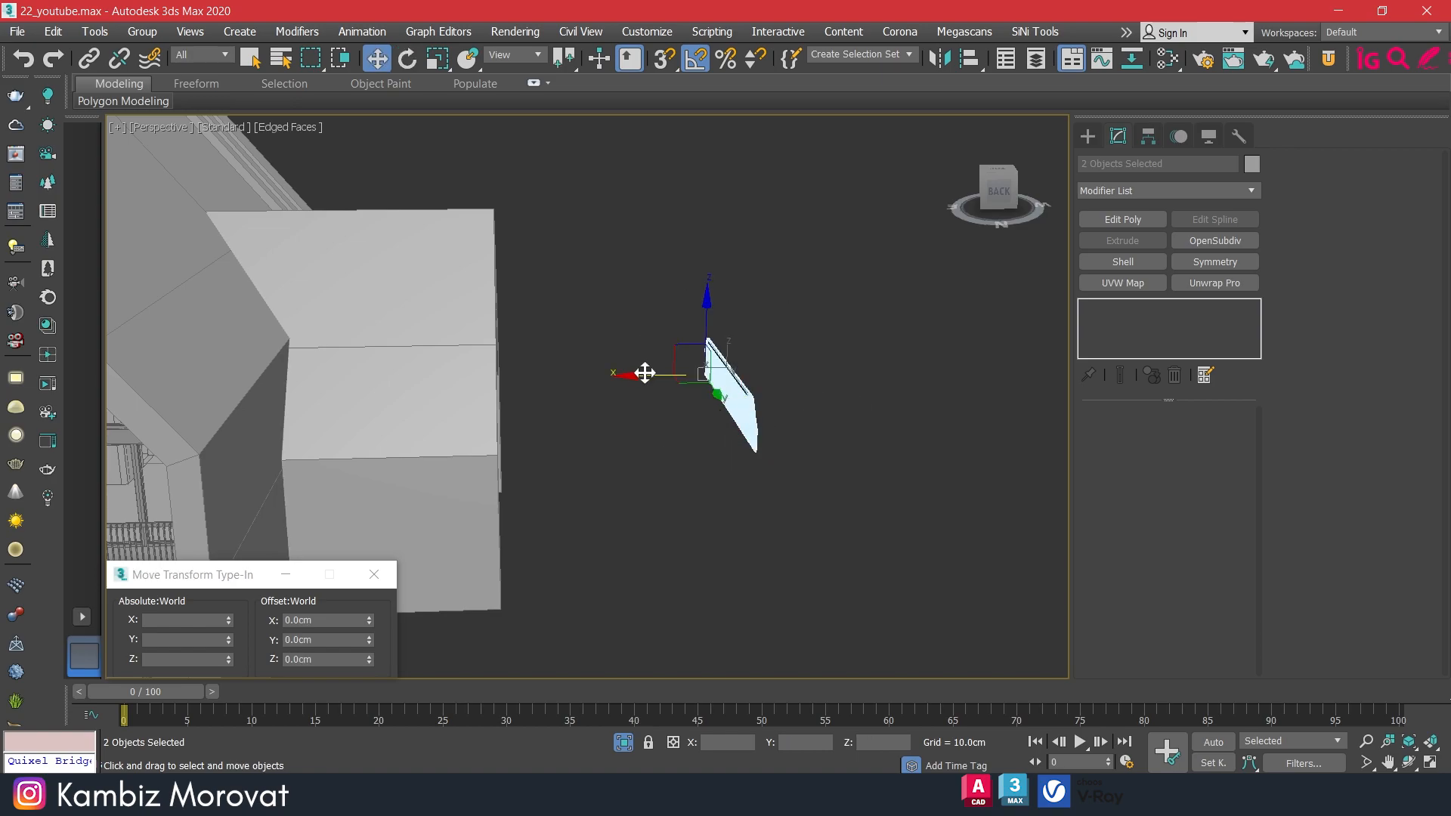
# Move the copied railing with snapping onto the opposite gable's upper slab, aligning its end post with the slab's outer edge.
pyautogui.scroll(6, 778, 526)
pyautogui.press('s')
pyautogui.moveTo(799, 520); pyautogui.dragTo(599, 458)
pyautogui.keyDown('alt'); pyautogui.moveTo(567, 490); pyautogui.dragTo(598, 459, button='middle'); pyautogui.keyUp('alt')
pyautogui.moveTo(598, 458); pyautogui.dragTo(325, 378)
pyautogui.scroll(6, 317, 329)
pyautogui.scroll(6, 321, 388)
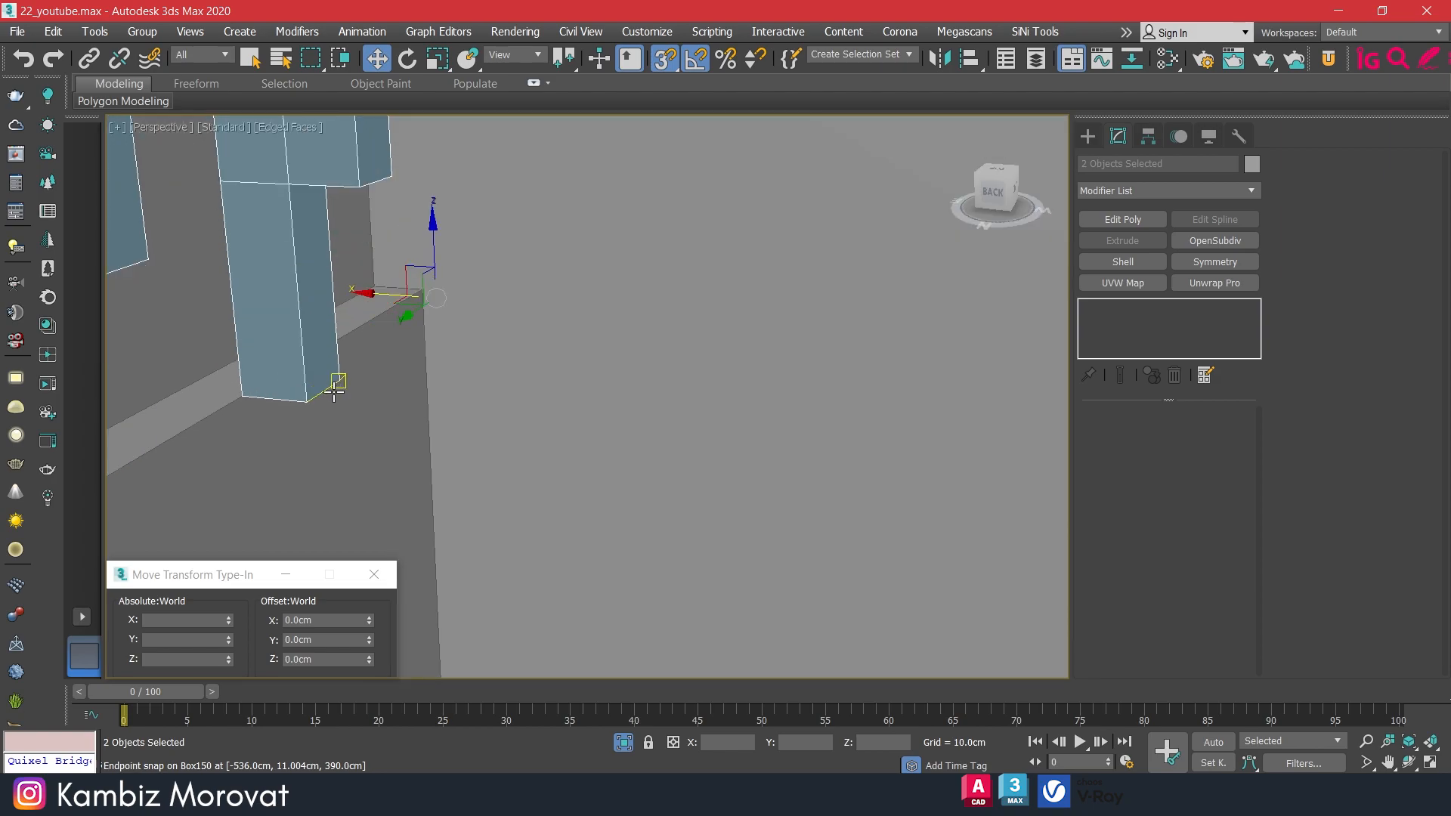
pyautogui.moveTo(424, 288); pyautogui.dragTo(422, 290)
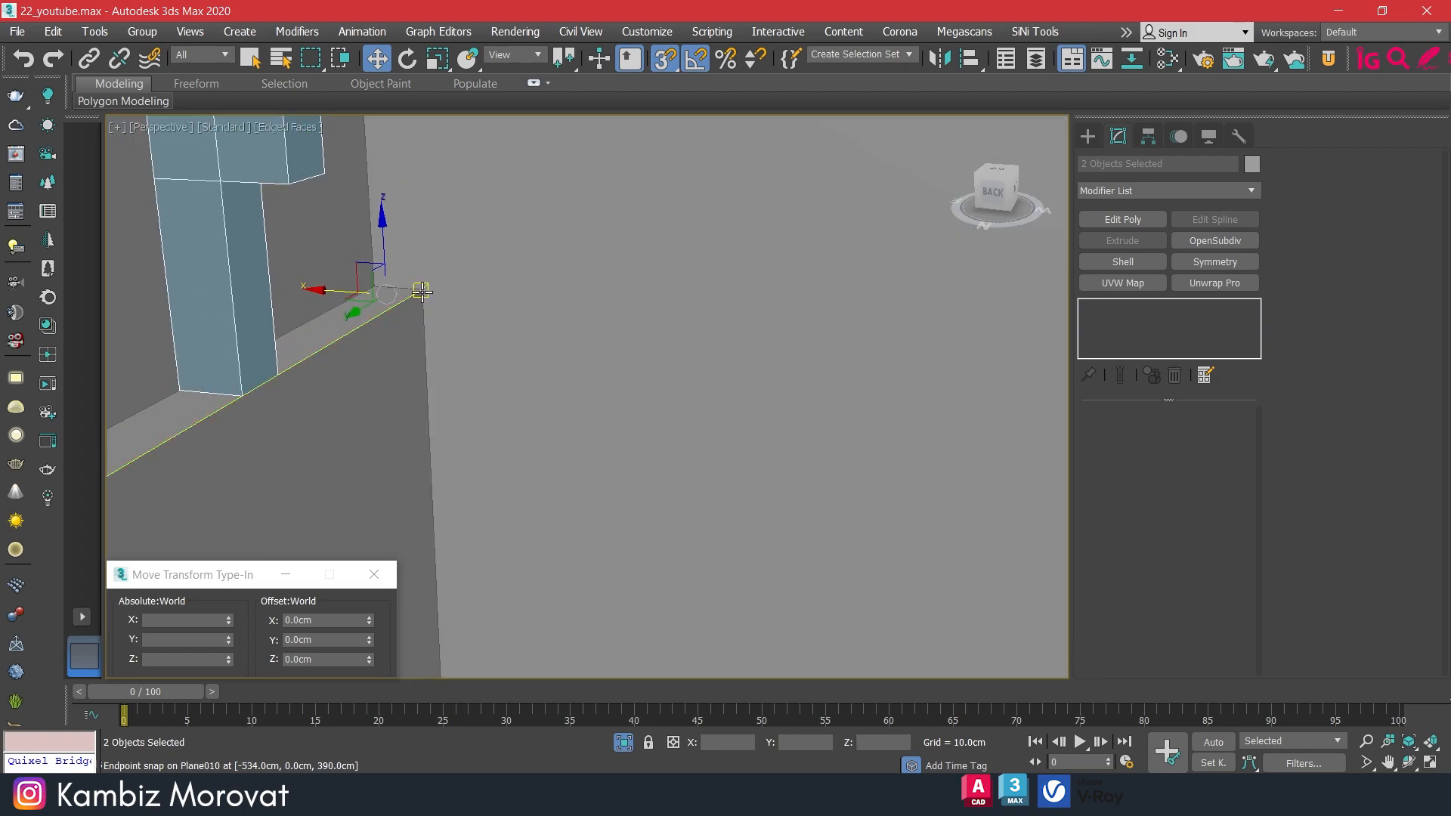
# Examine the copied railing's fit under the gable roof and the balconies on the back of the house.
pyautogui.scroll(-8, 420, 302)
pyautogui.keyDown('alt'); pyautogui.moveTo(416, 318); pyautogui.dragTo(352, 300, button='middle'); pyautogui.keyUp('alt')
pyautogui.scroll(-10, 582, 269)
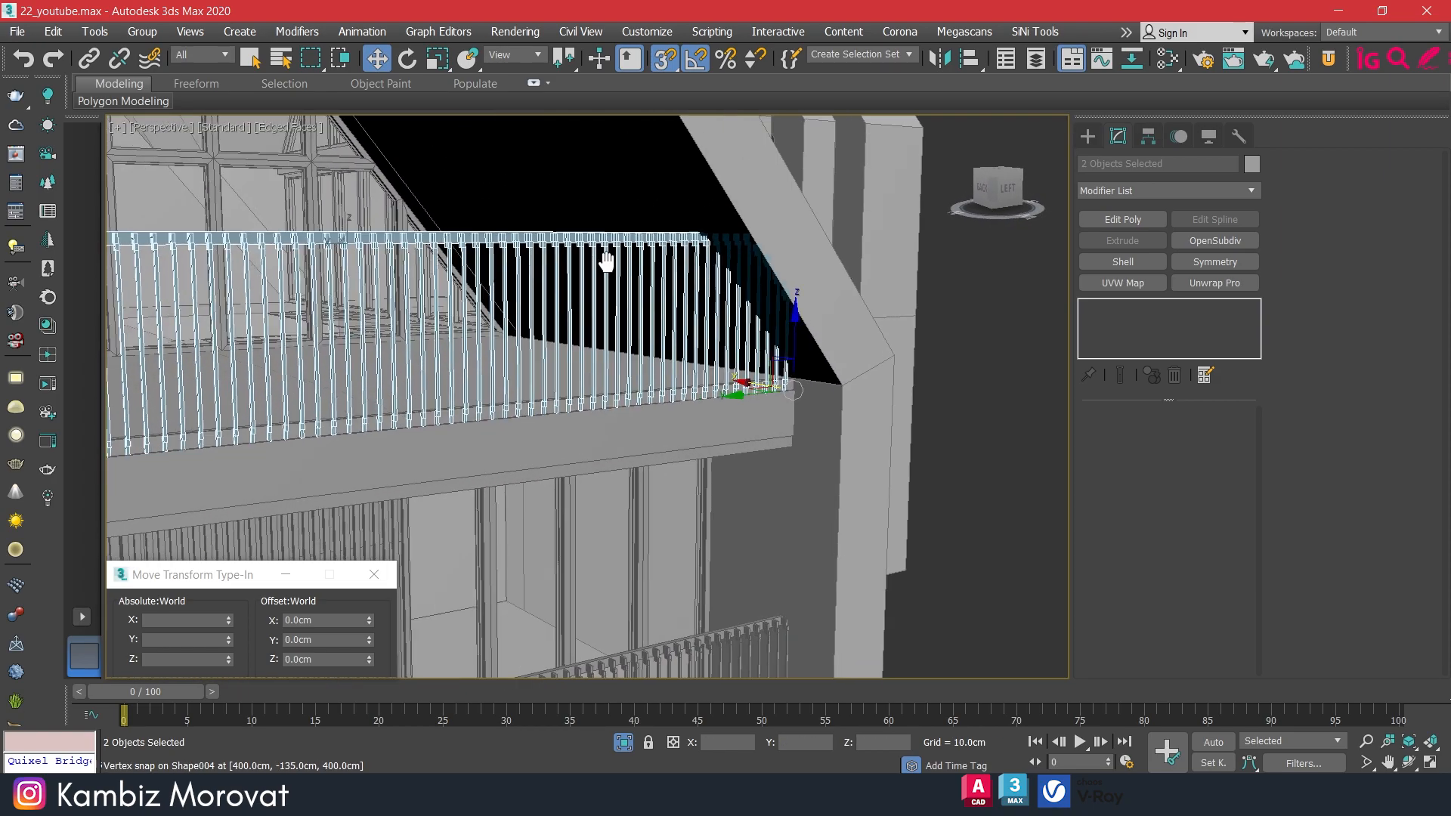
pyautogui.keyDown('alt'); pyautogui.moveTo(869, 408); pyautogui.dragTo(982, 417, button='middle'); pyautogui.keyUp('alt')
pyautogui.press('s')
pyautogui.click(946, 460)
pyautogui.moveTo(907, 457); pyautogui.dragTo(691, 472, button='middle')
pyautogui.scroll(-6, 826, 460)
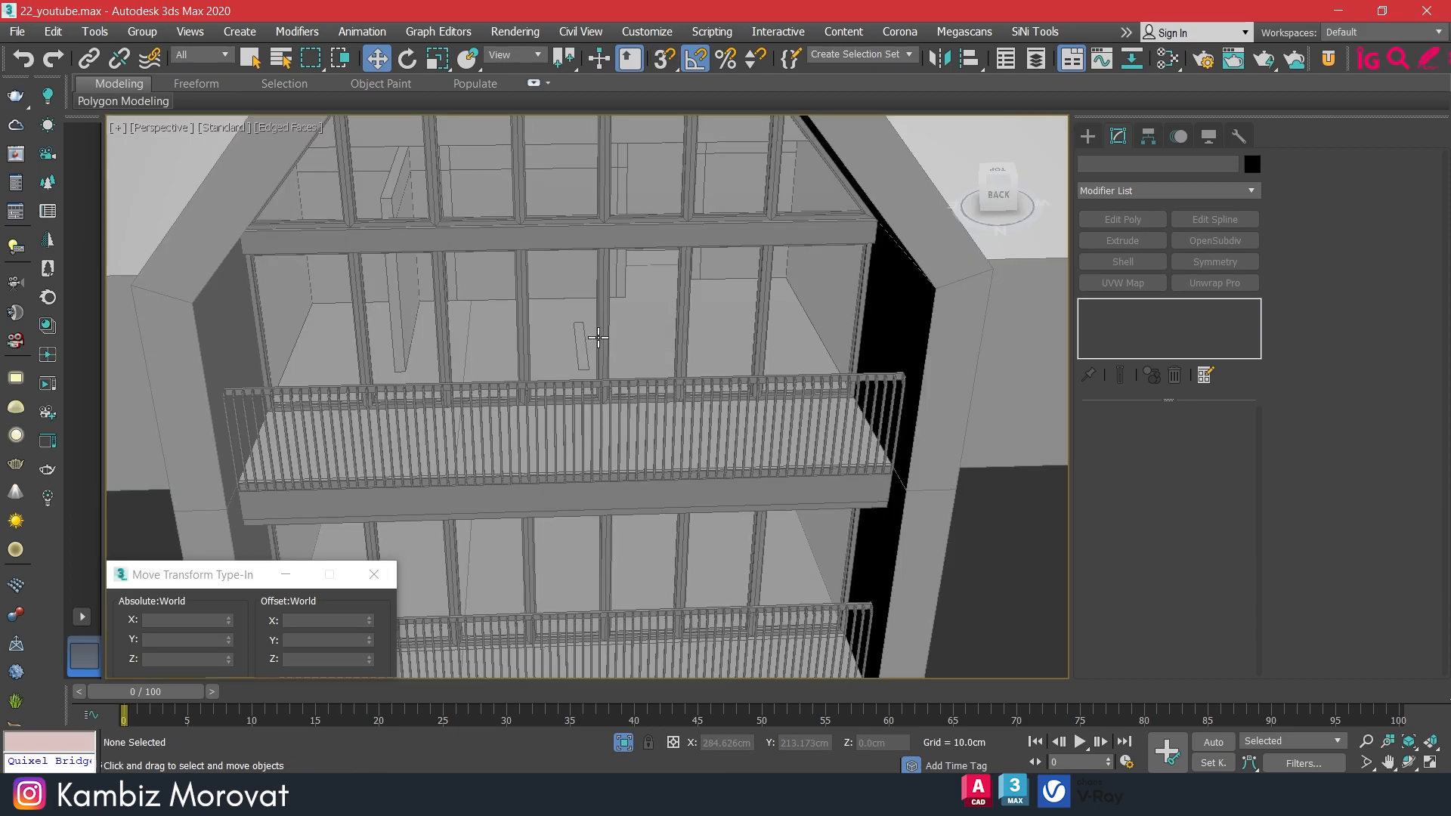
# Hide the glazing group behind the upper balcony railing on the back of the house.
pyautogui.click(609, 329)
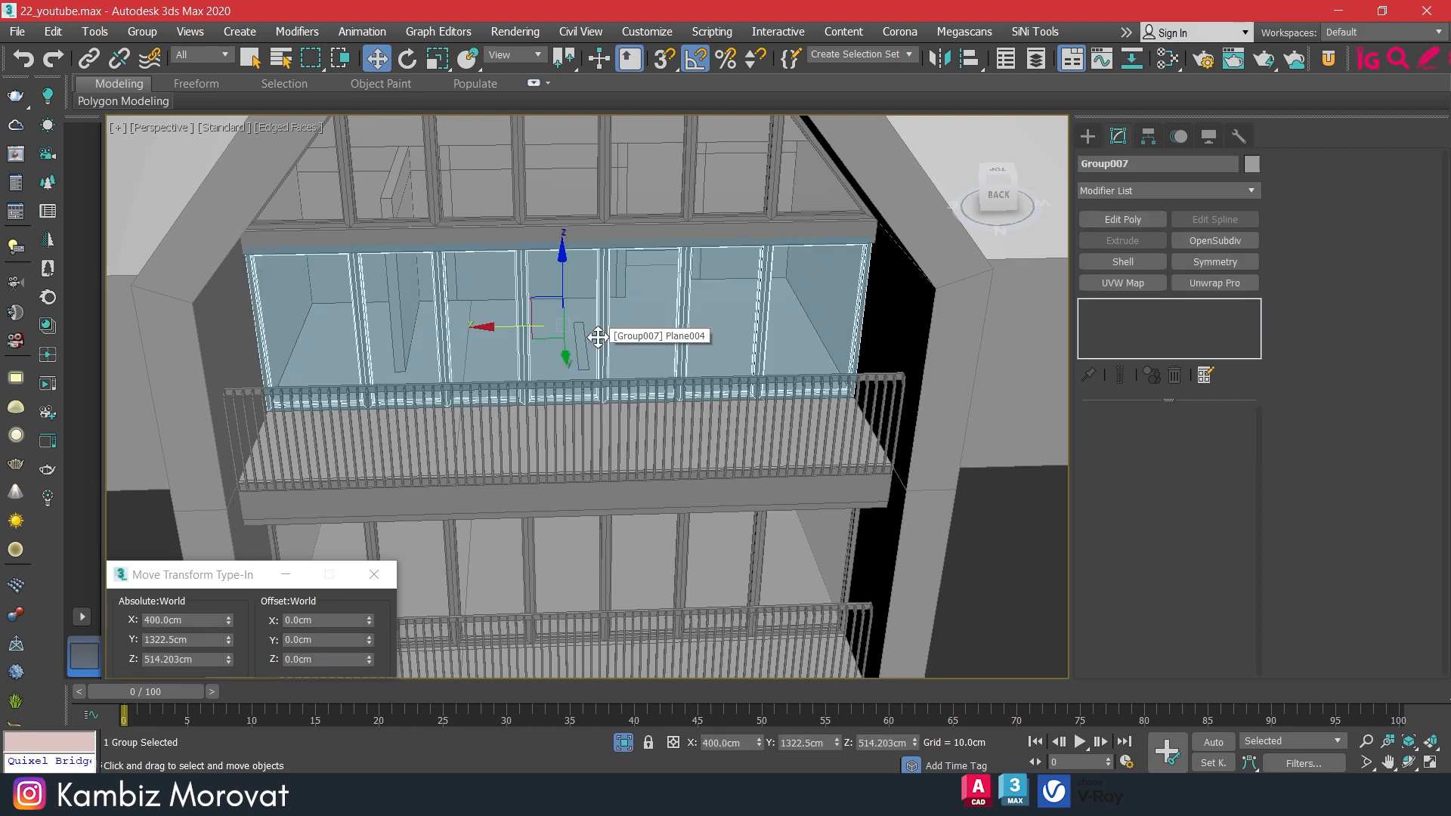
pyautogui.rightClick(605, 329)
pyautogui.click(642, 247)
pyautogui.hotkey('ctrl', 'z')
pyautogui.rightClick(609, 294)
pyautogui.click(655, 226)
pyautogui.scroll(3, 594, 302)
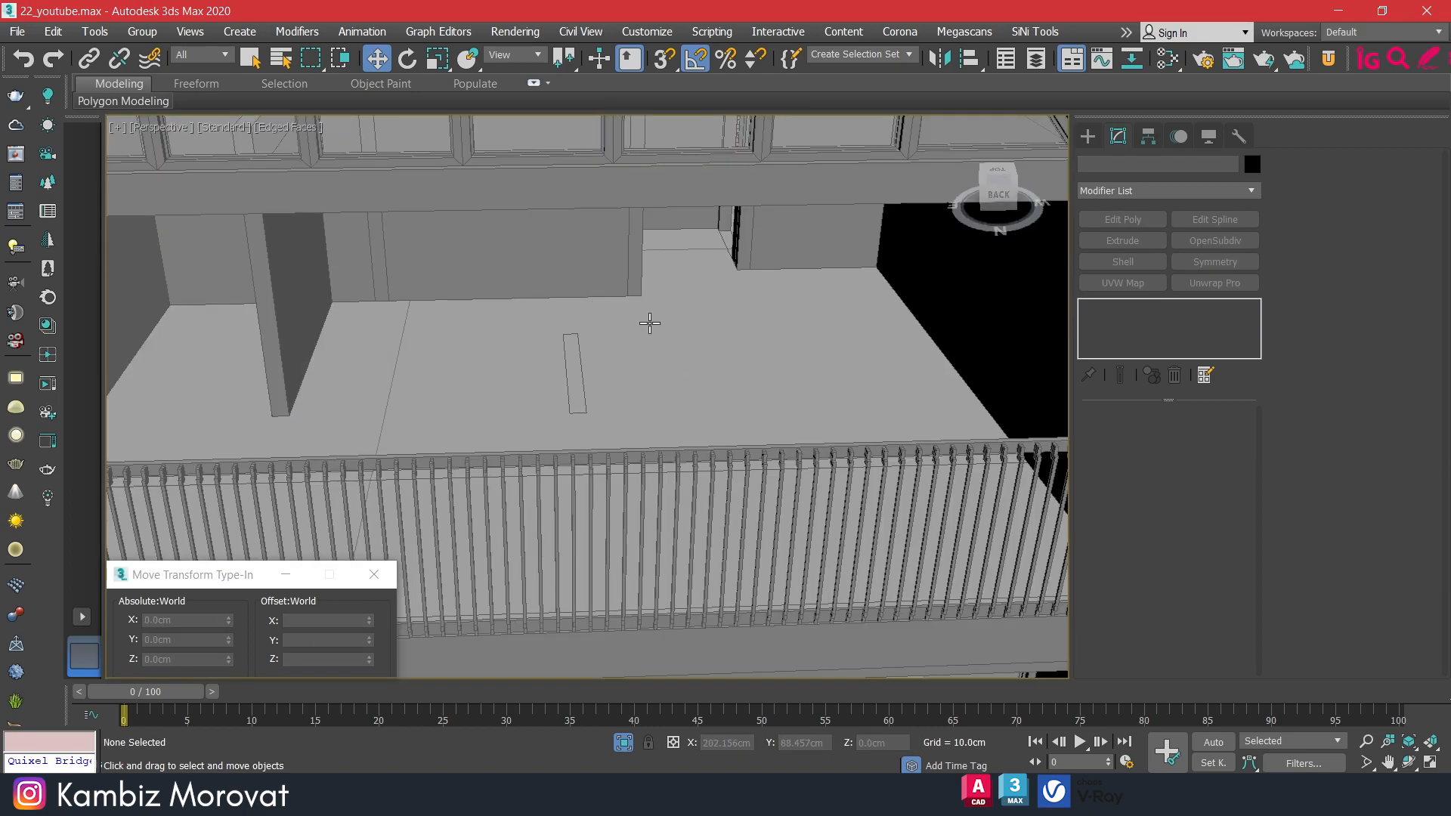
# Create a 175 × 15 cm box with snapping over the thin rectangle on the upper floor slab behind the back railing, 150 cm high.
pyautogui.click(1089, 137)
pyautogui.click(1125, 245)
pyautogui.press('s')
pyautogui.moveTo(589, 412); pyautogui.dragTo(562, 334)
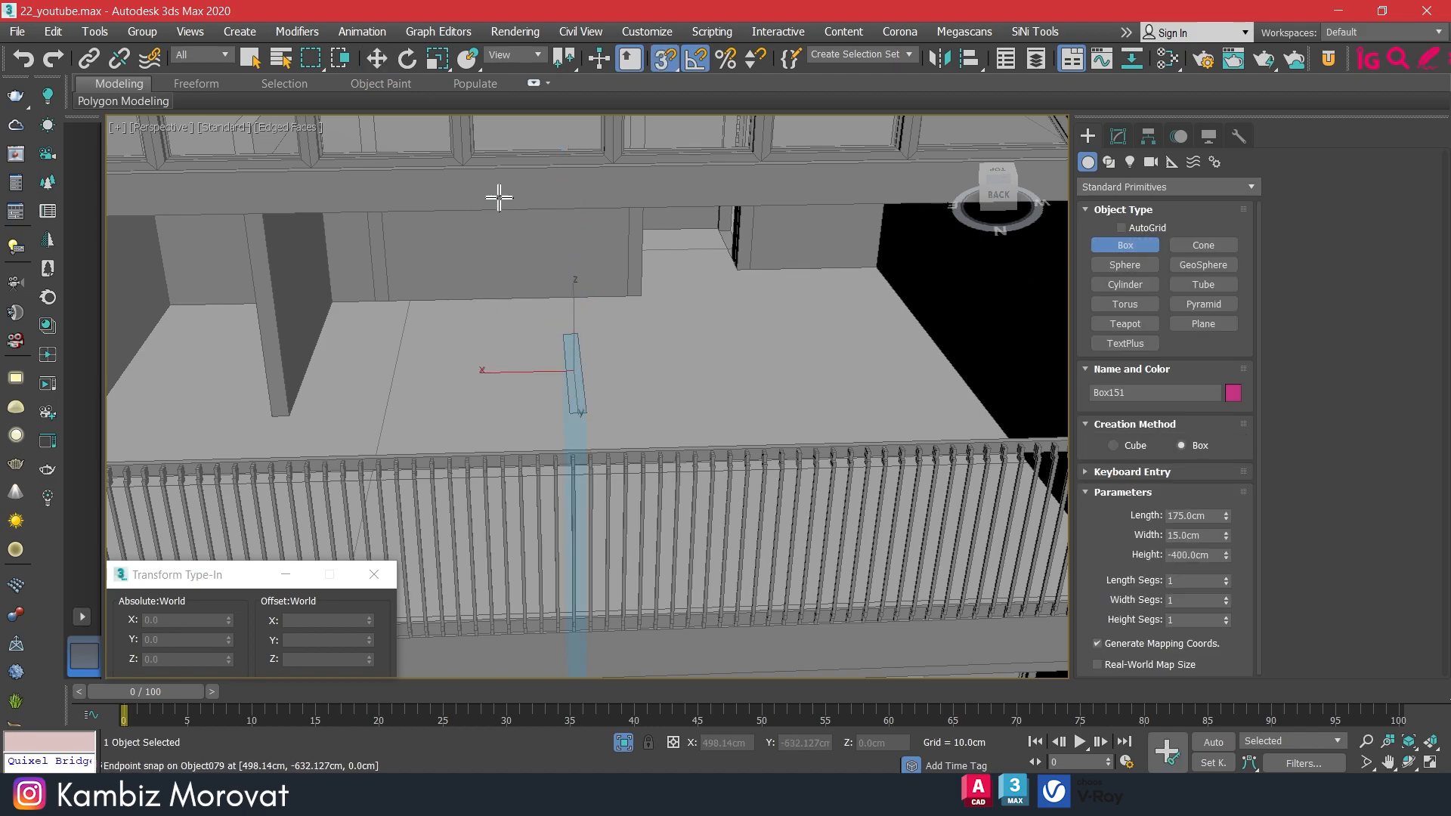
pyautogui.click(473, 156)
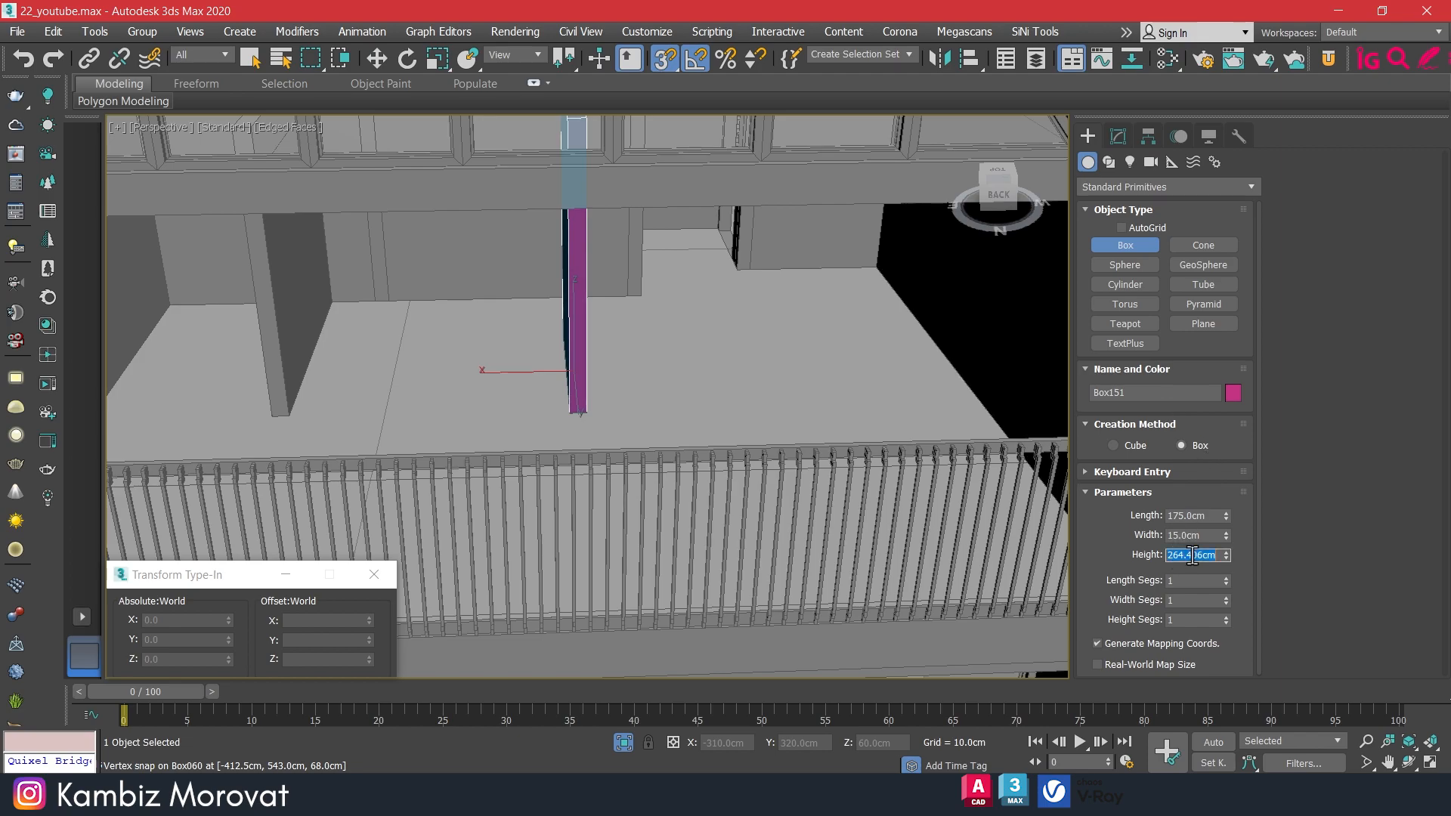
pyautogui.write('200')
pyautogui.keyDown('alt'); pyautogui.moveTo(716, 395); pyautogui.dragTo(665, 366, button='middle'); pyautogui.keyUp('alt')
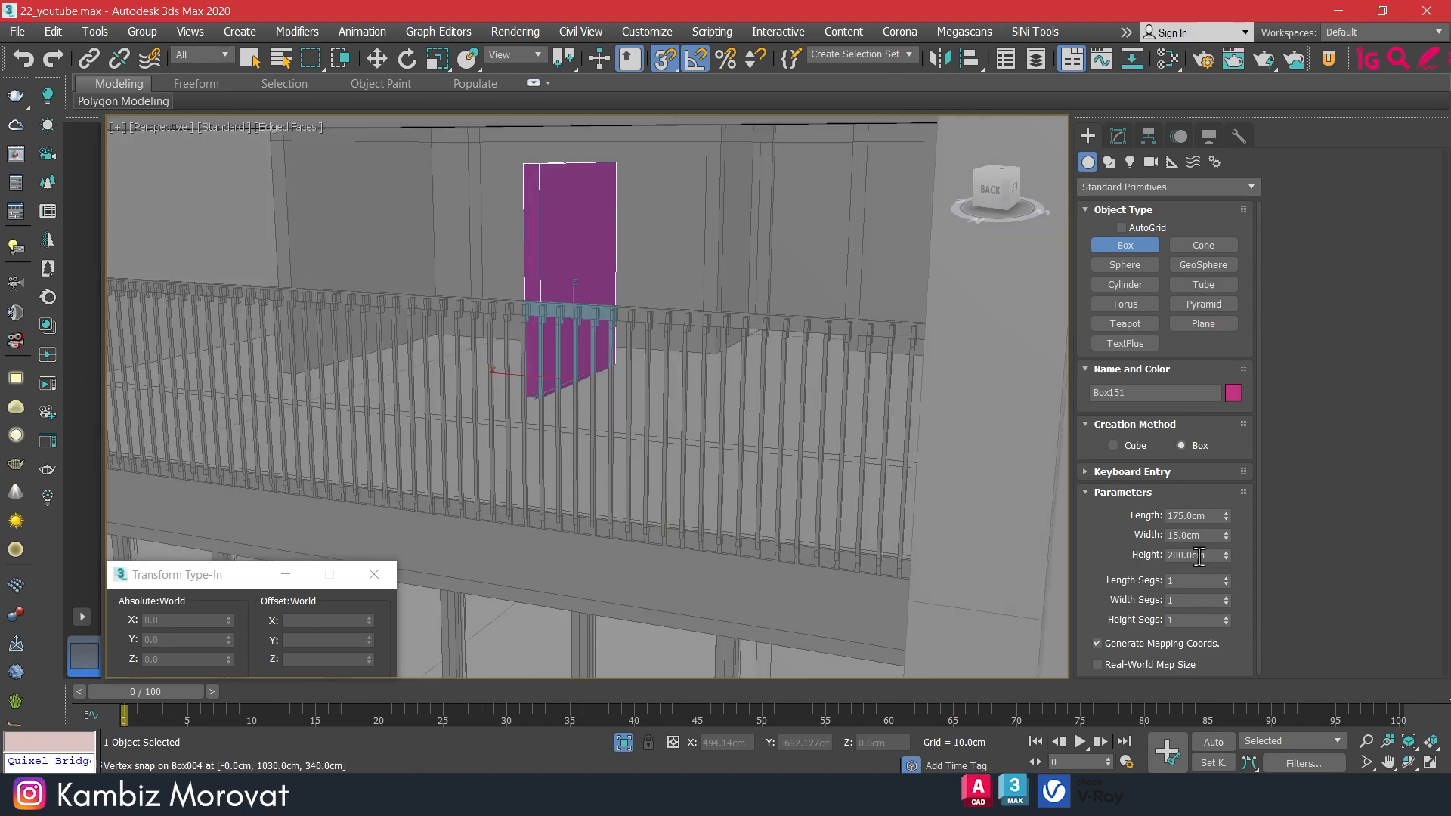
pyautogui.write('150')
pyautogui.press('Return')
pyautogui.moveTo(703, 389)
pyautogui.keyDown('alt'); pyautogui.mouseDown(button='middle')
pyautogui.moveTo(733, 392)
pyautogui.moveTo(702, 388)
pyautogui.mouseUp(button='middle'); pyautogui.keyUp('alt')
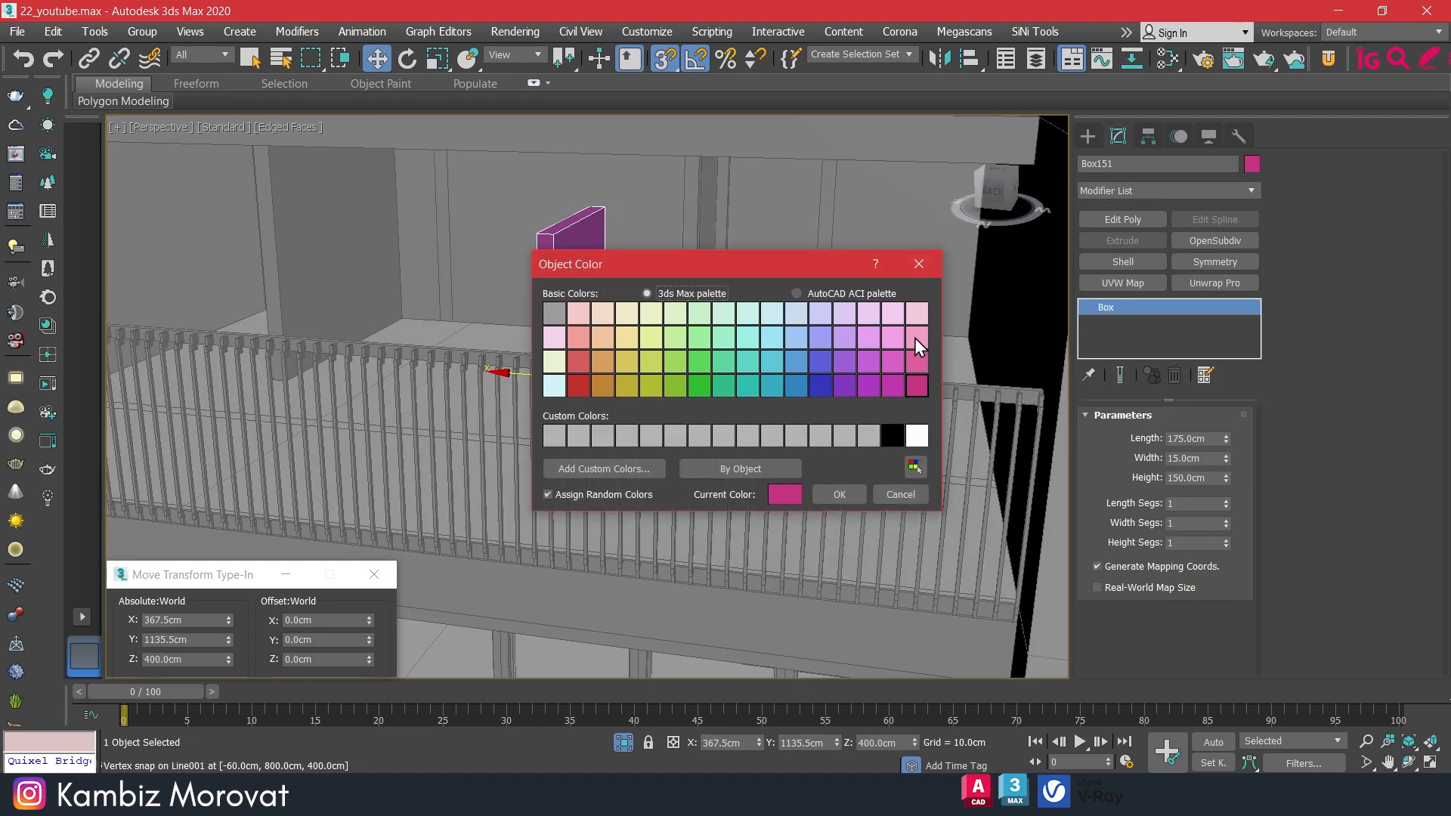
# Recolour the new box with the custom light grey and attach it to the upper floor wall object.
pyautogui.click(869, 434)
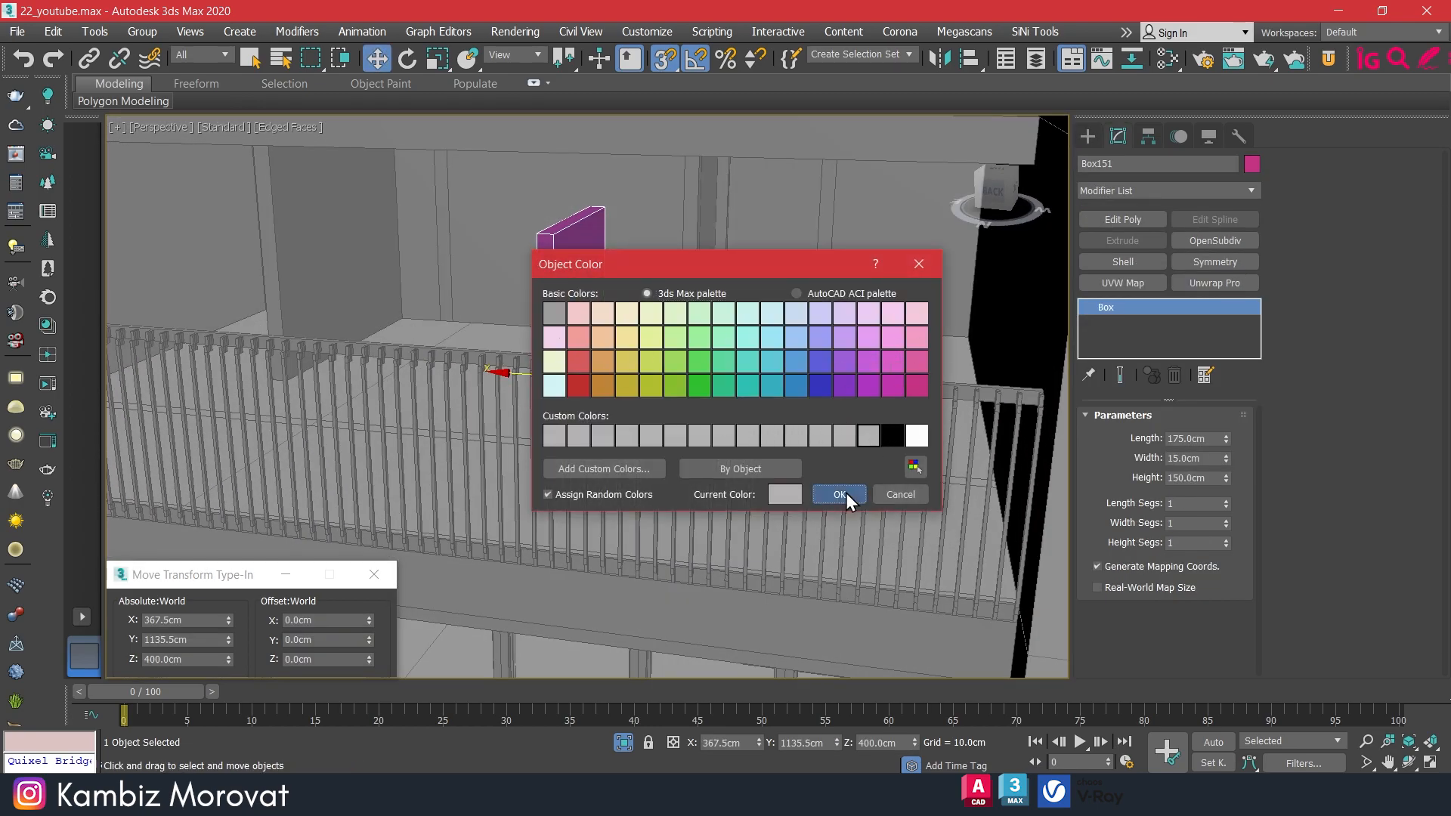
pyautogui.click(845, 493)
pyautogui.click(695, 227)
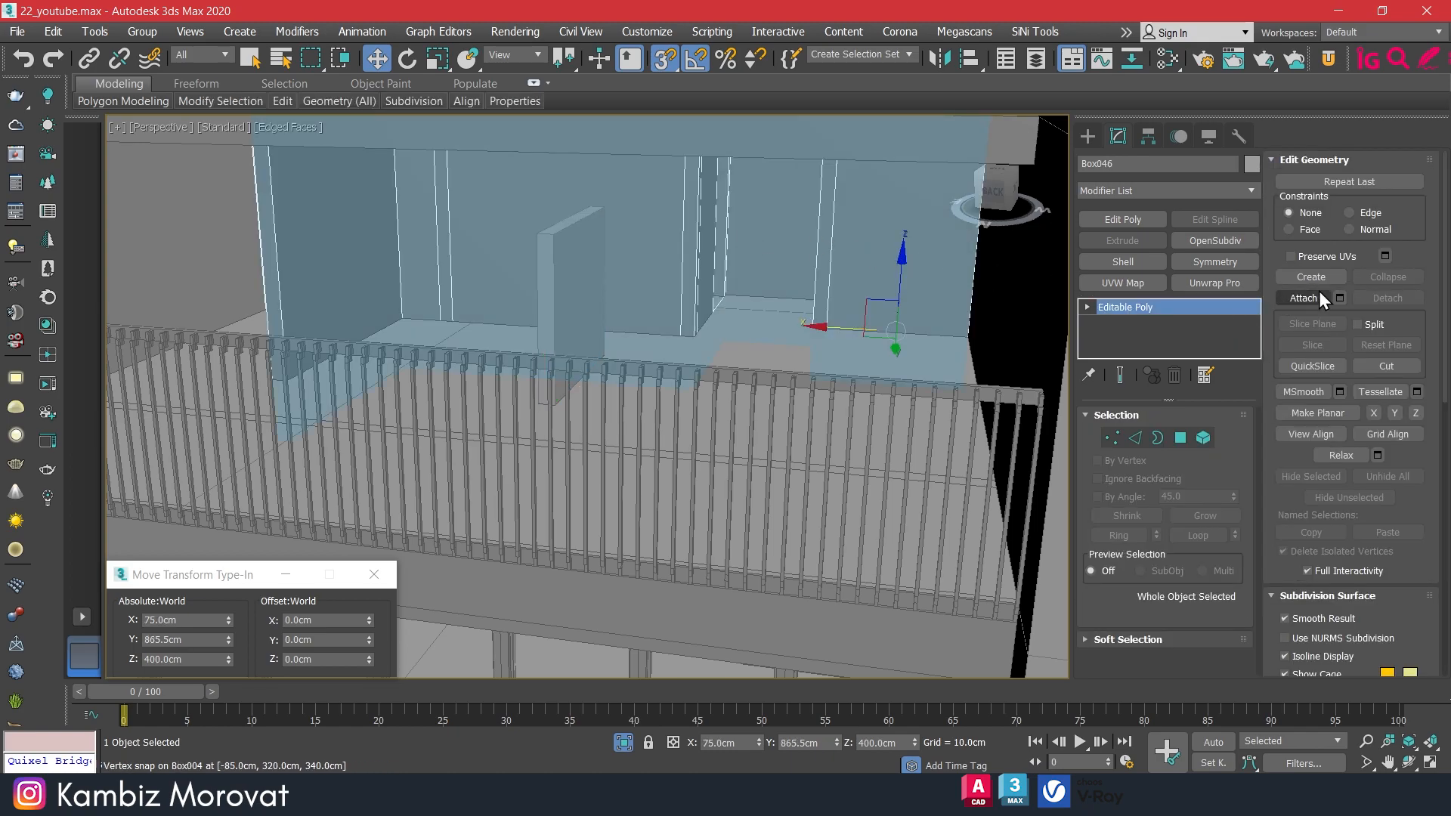
pyautogui.click(1304, 297)
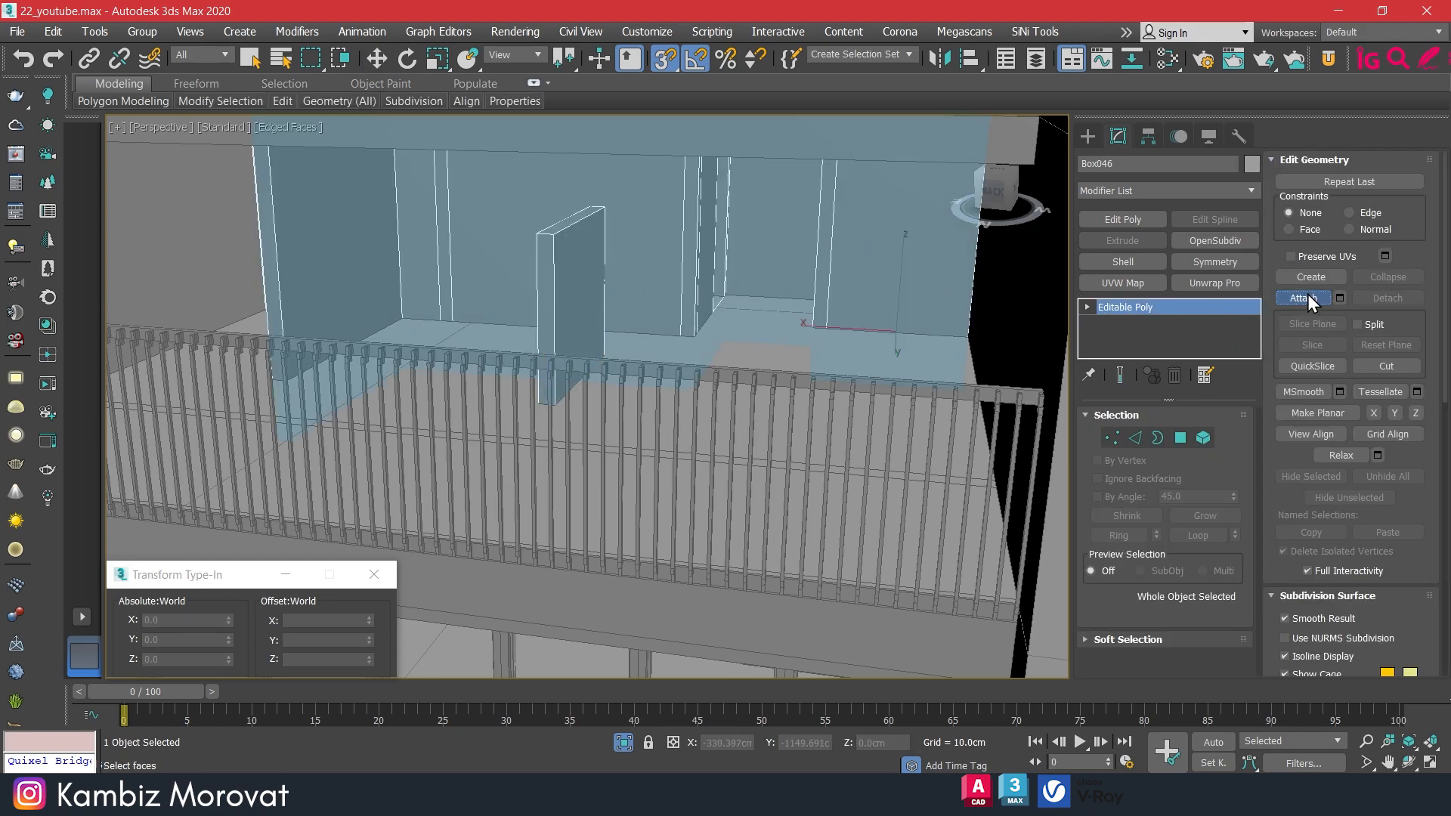
pyautogui.press('w')
# Isolate the gable frame and roof shell object and frame it in the front view.
pyautogui.scroll(-10, 587, 397)
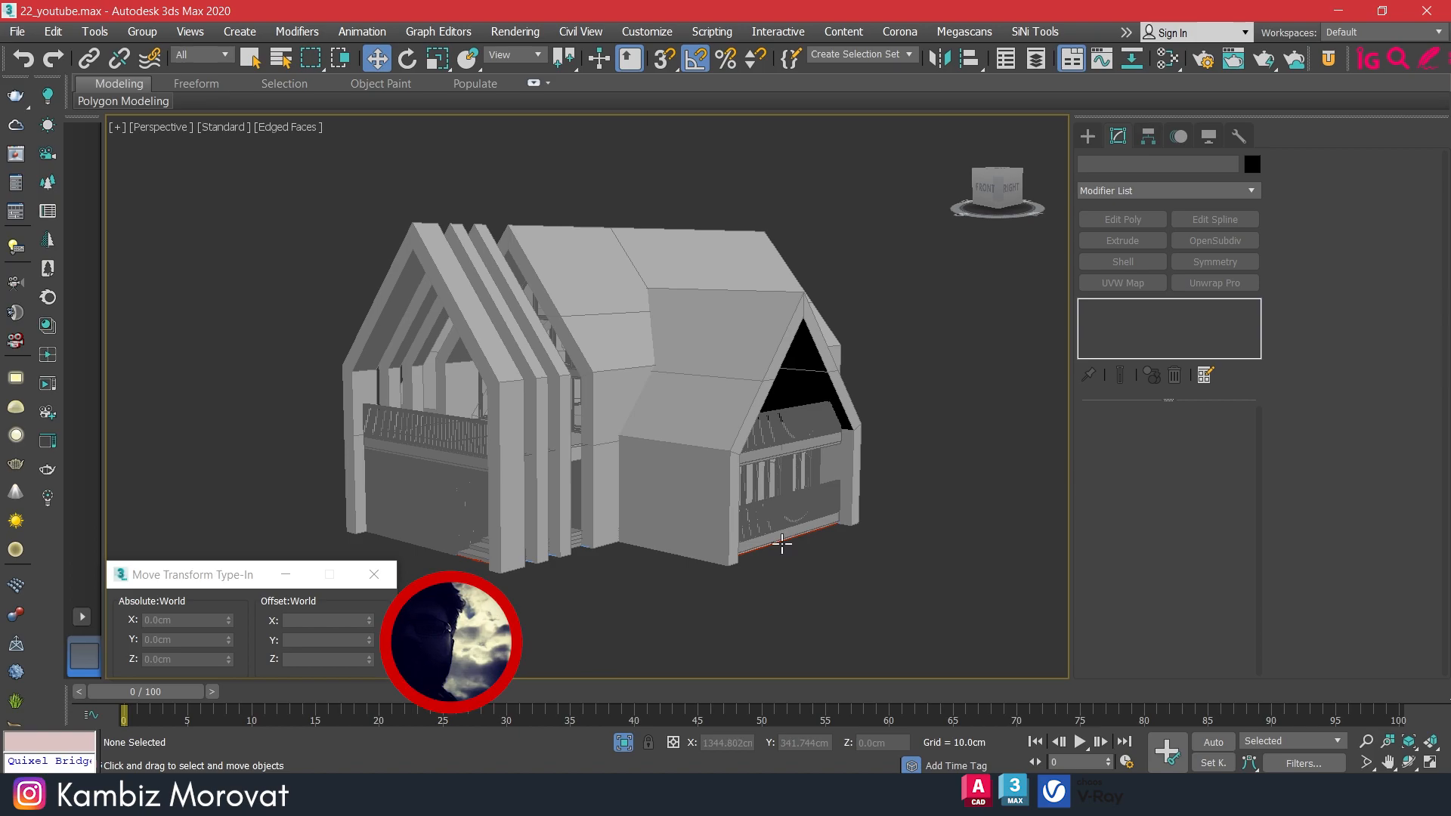
pyautogui.moveTo(850, 542); pyautogui.dragTo(819, 560, button='middle')
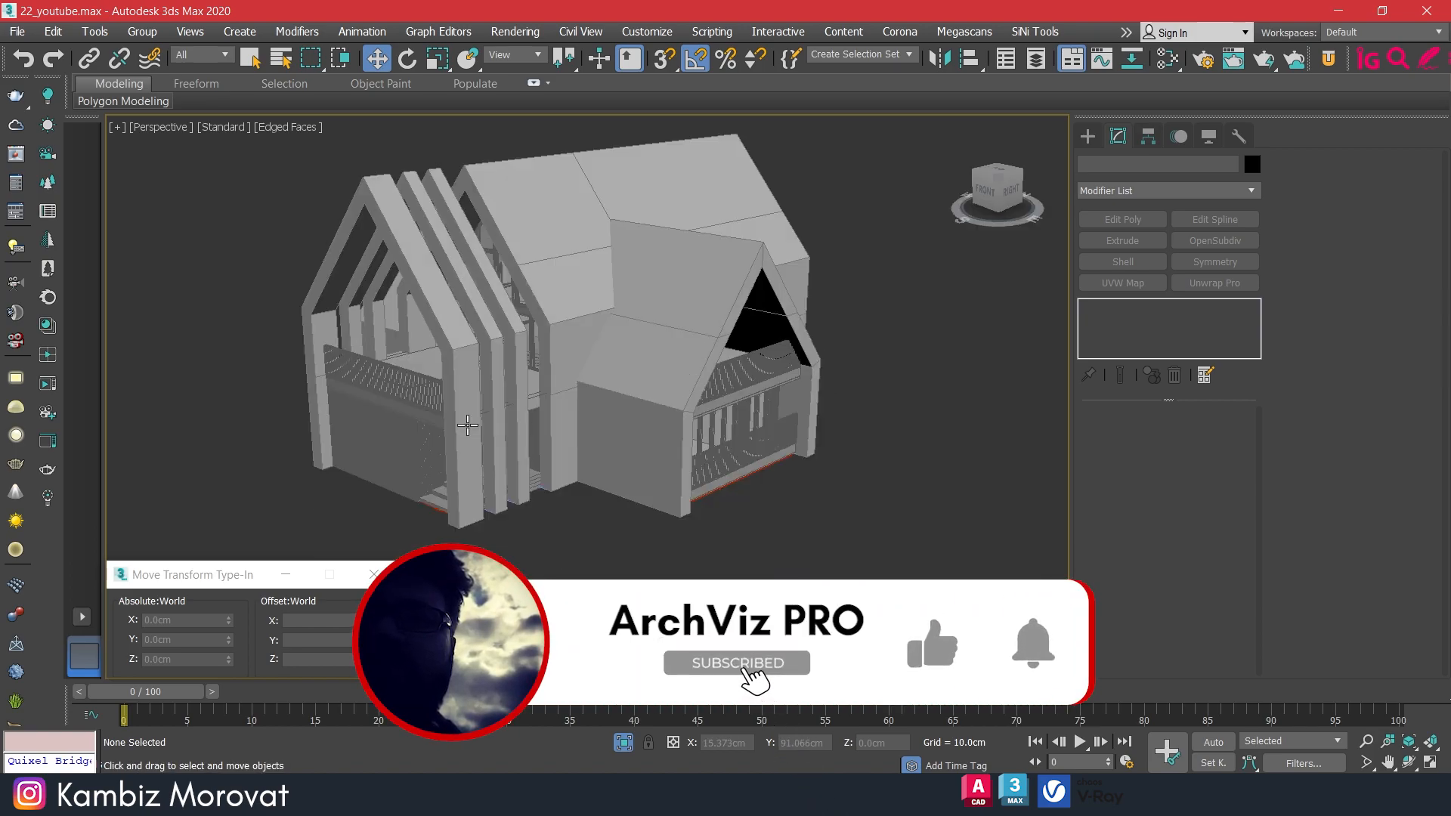
pyautogui.click(468, 425)
pyautogui.hotkey('alt', 'q')
pyautogui.keyDown('alt'); pyautogui.moveTo(560, 500); pyautogui.dragTo(797, 456, button='middle'); pyautogui.keyUp('alt')
pyautogui.press('f')
pyautogui.press('z')
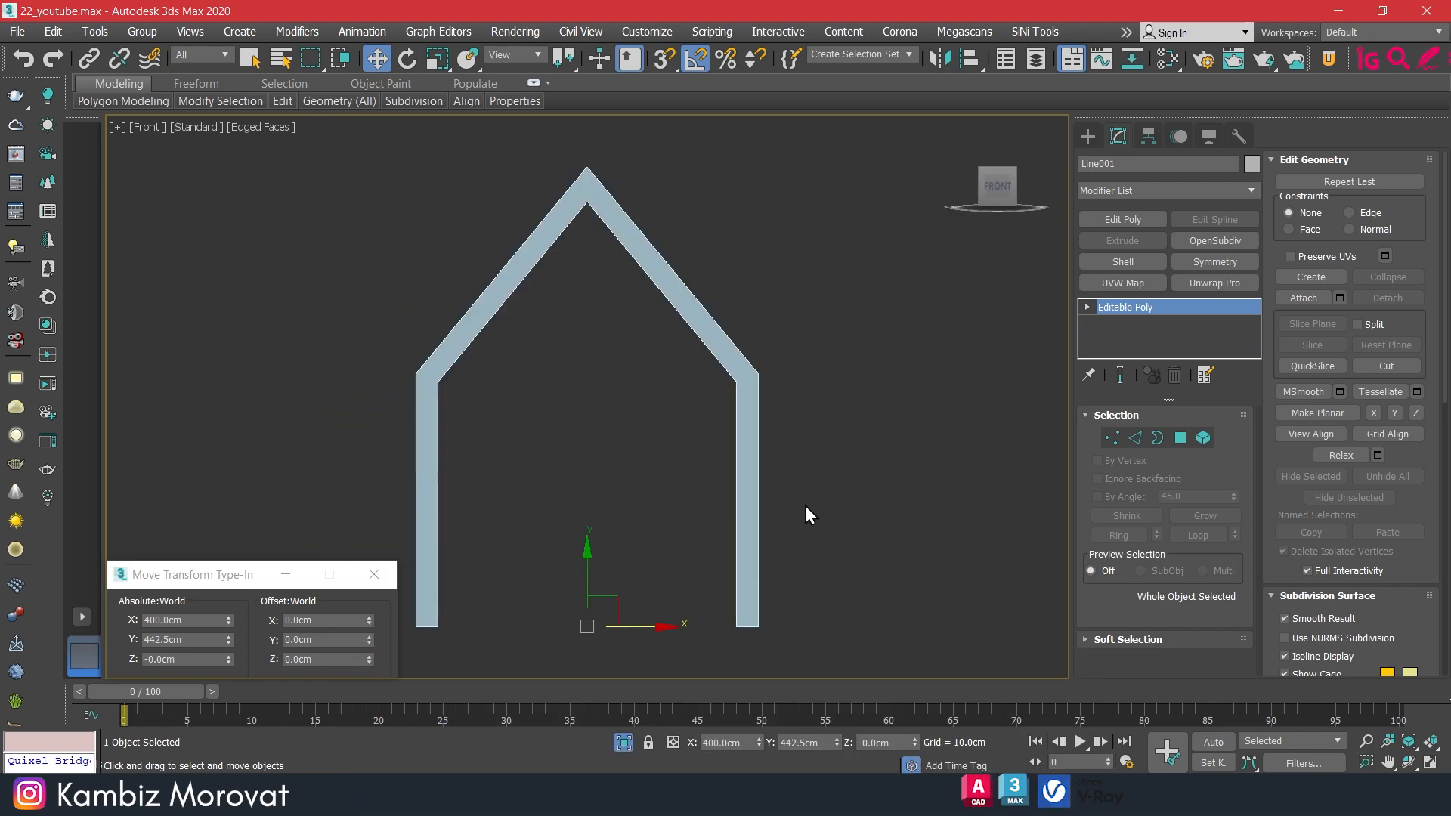
# Switch snapping to 2.5D and enable midpoint snapping alongside vertex and endpoint.
pyautogui.moveTo(659, 65); pyautogui.dragTo(665, 117)
pyautogui.rightClick(664, 68)
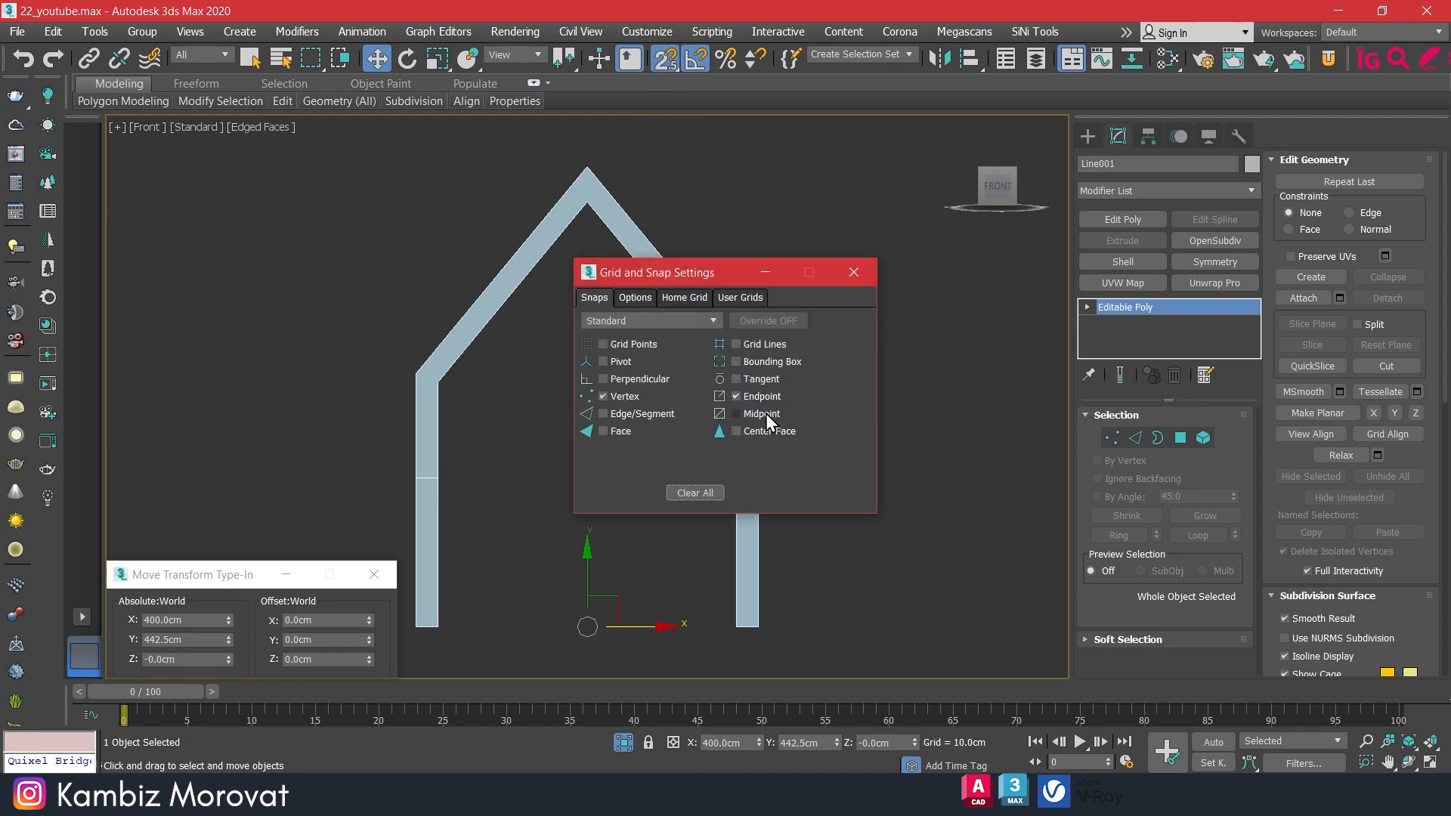
pyautogui.click(854, 272)
# Draw an open line along the gable frame's centreline, from one leg's base midpoint over the ridge to the other leg's base.
pyautogui.click(1087, 136)
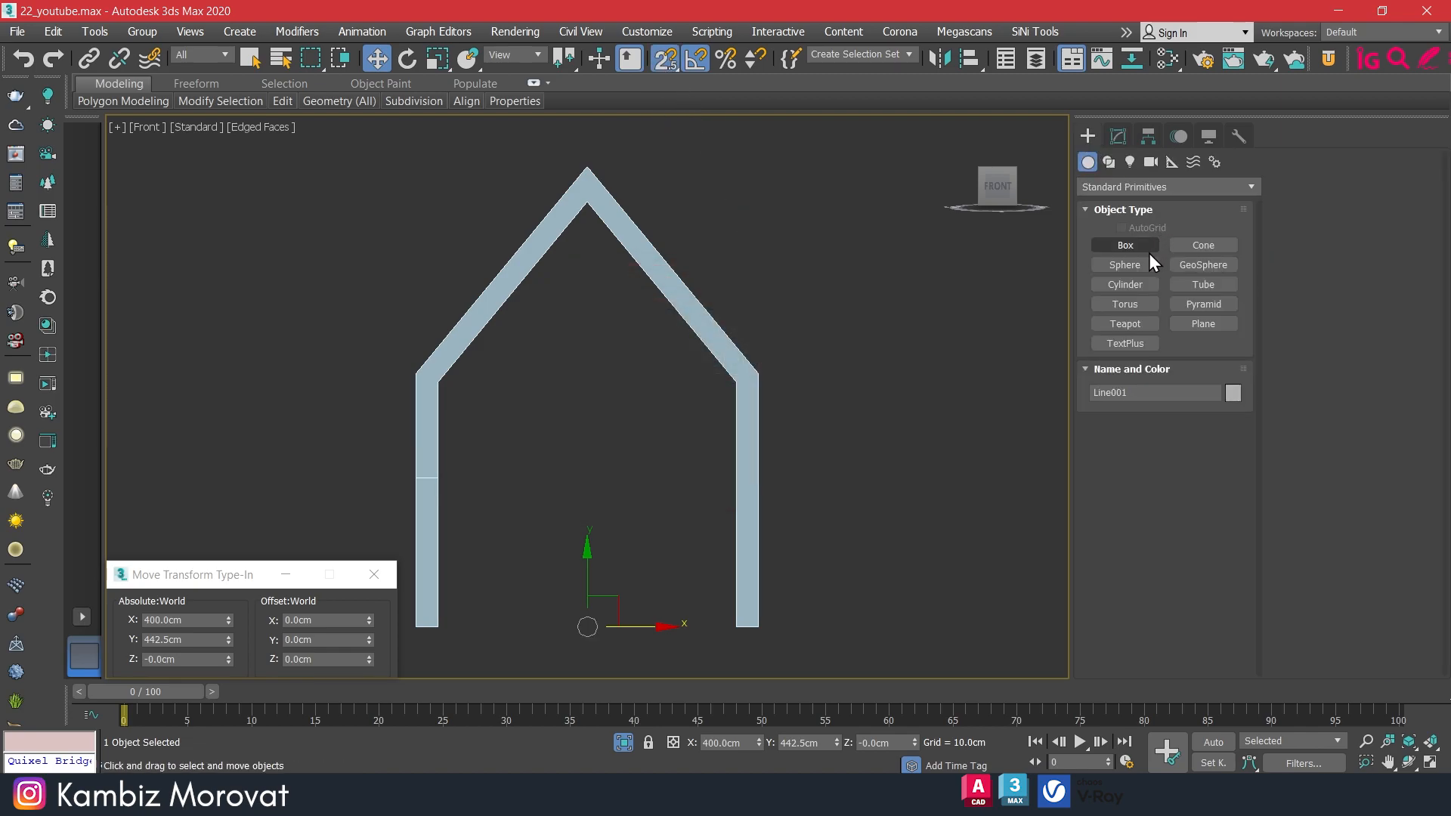
pyautogui.click(1108, 161)
pyautogui.click(1124, 260)
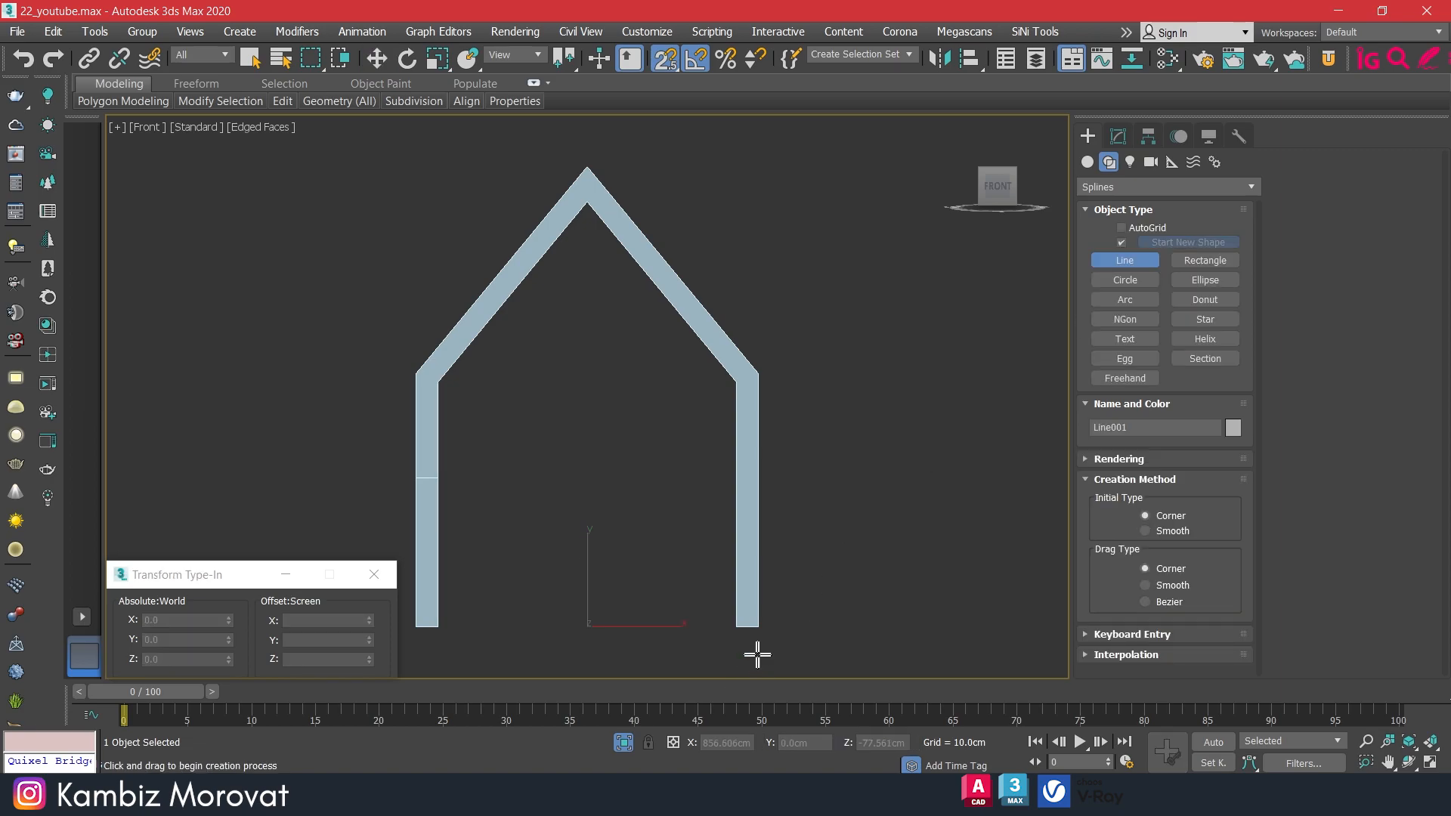
pyautogui.click(748, 629)
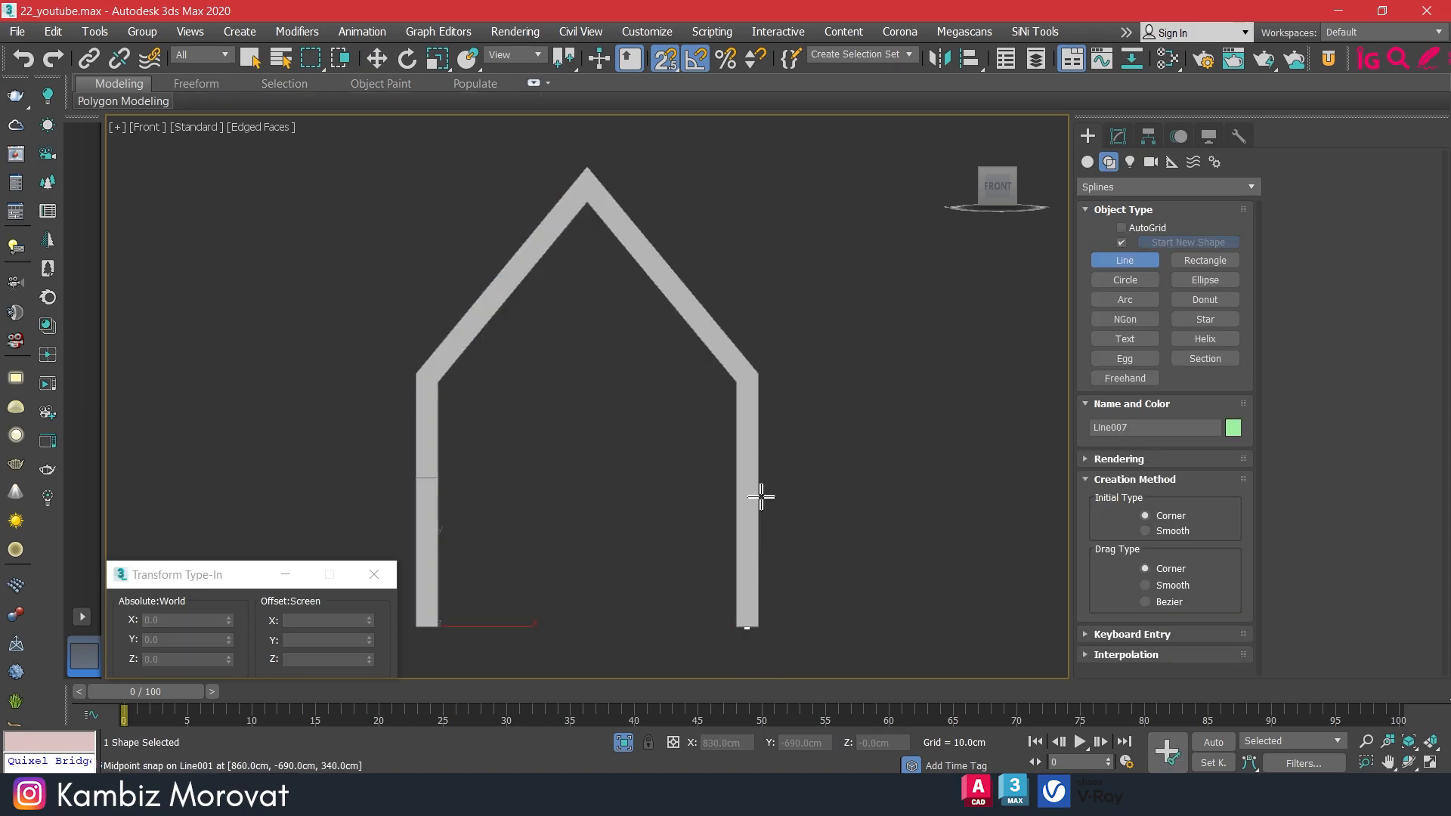
pyautogui.click(747, 378)
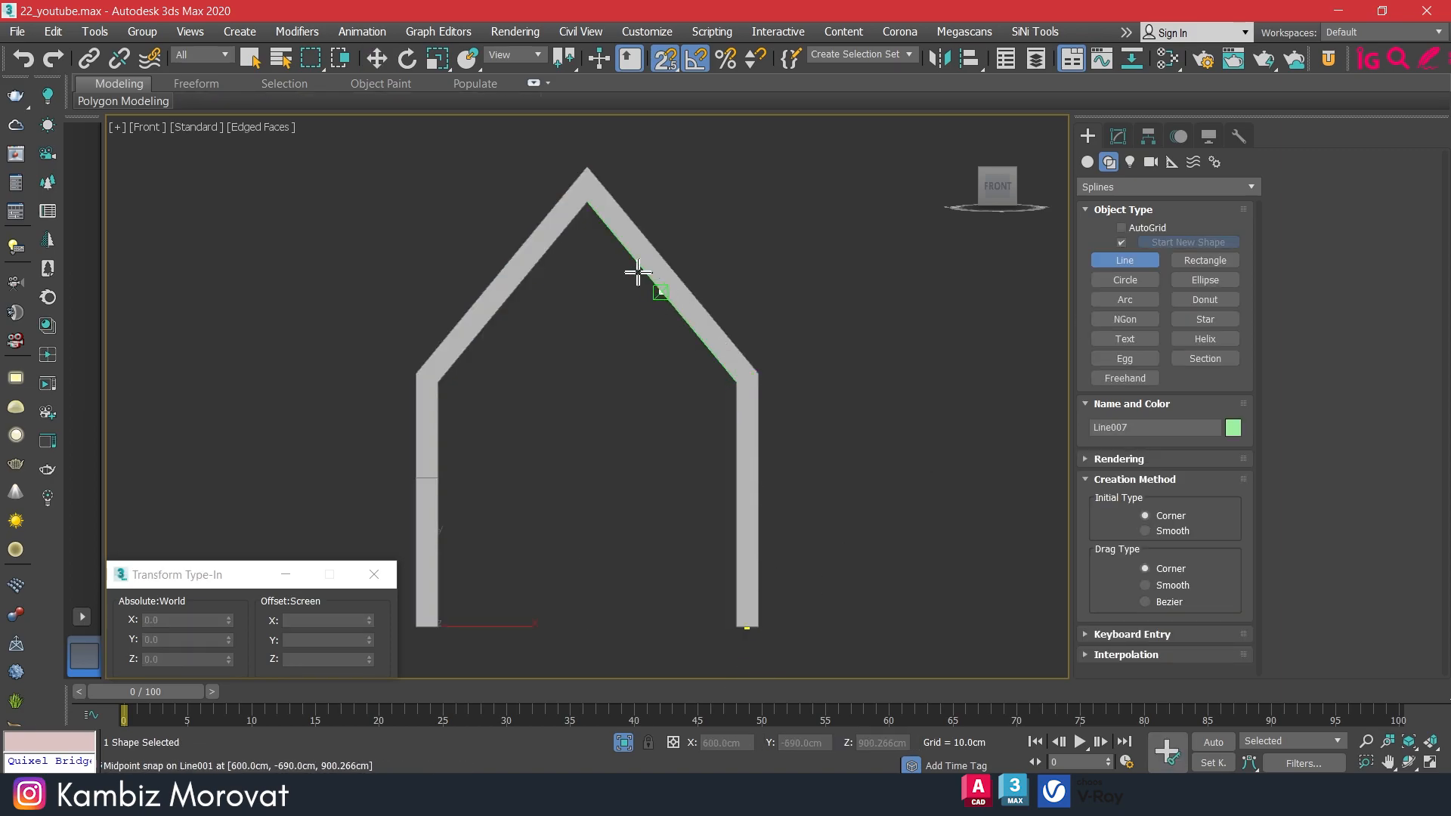
pyautogui.click(589, 186)
pyautogui.click(427, 381)
pyautogui.click(427, 625)
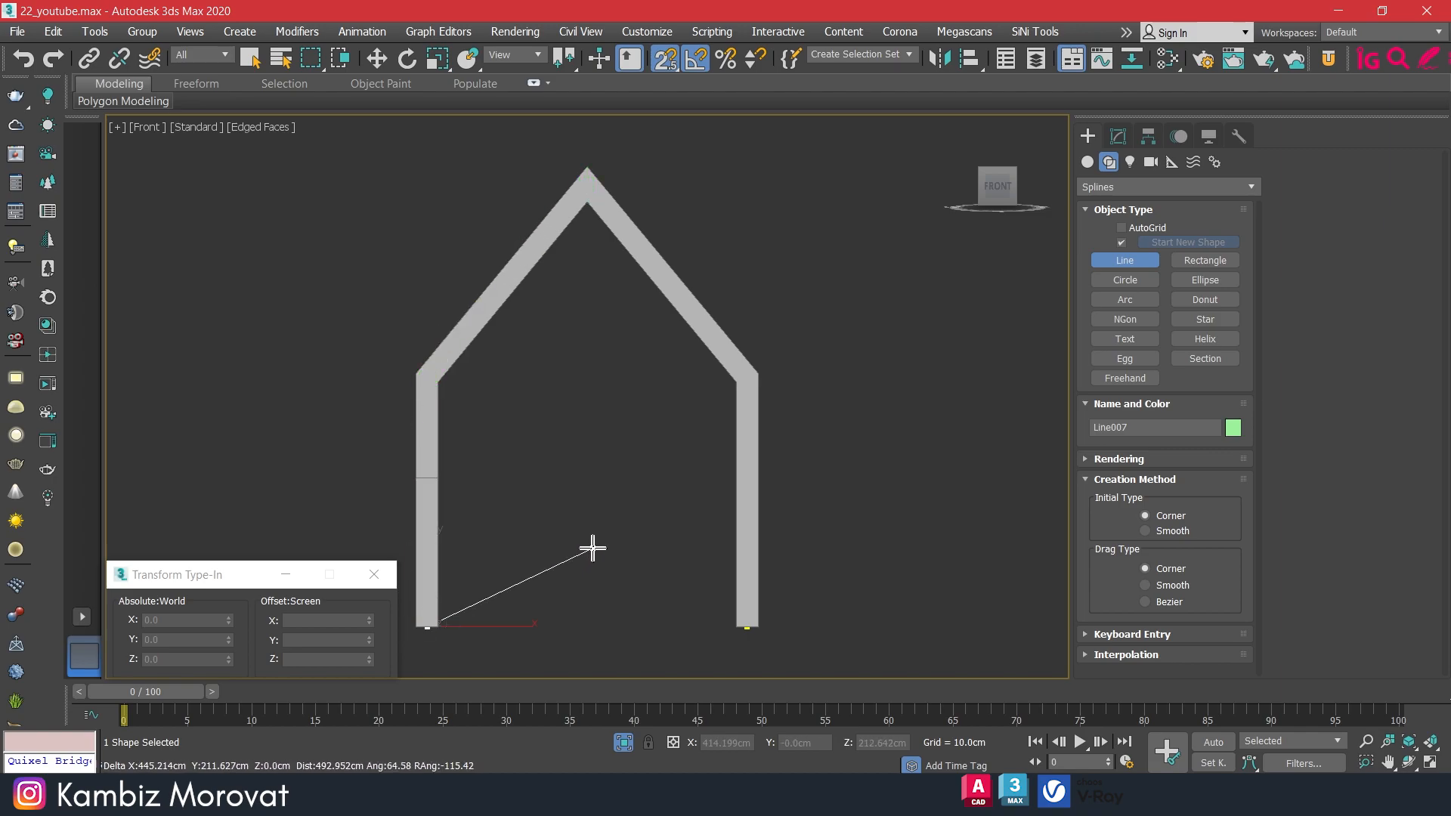
pyautogui.rightClick(592, 548)
# Disable midpoint snapping and return to 3D snapping in the perspective view of the isolated roof shell.
pyautogui.scroll(-2, 592, 548)
pyautogui.keyDown('alt'); pyautogui.moveTo(653, 511); pyautogui.dragTo(709, 461, button='middle'); pyautogui.keyUp('alt')
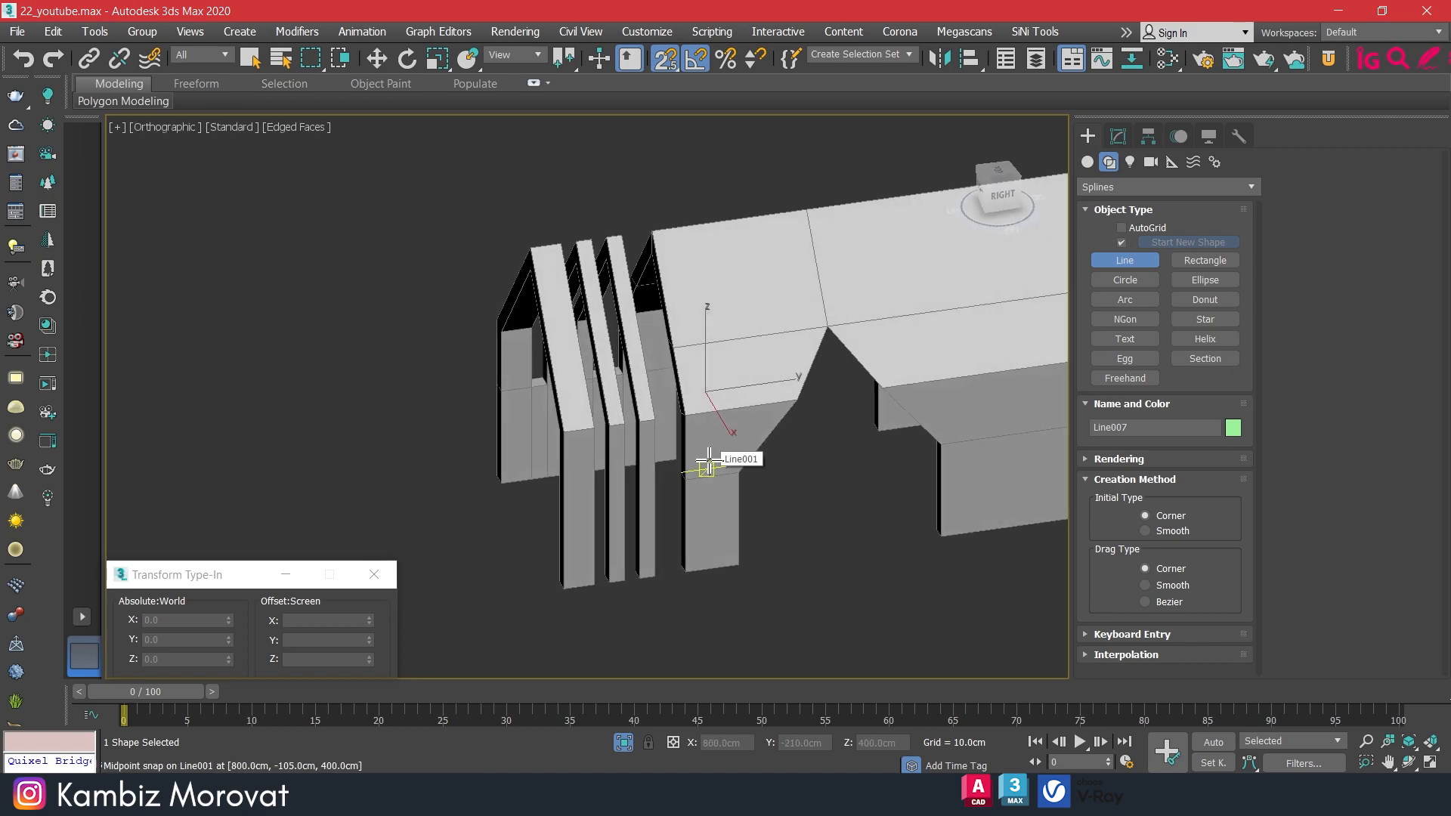
pyautogui.press('p')
pyautogui.press('z')
pyautogui.press('s')
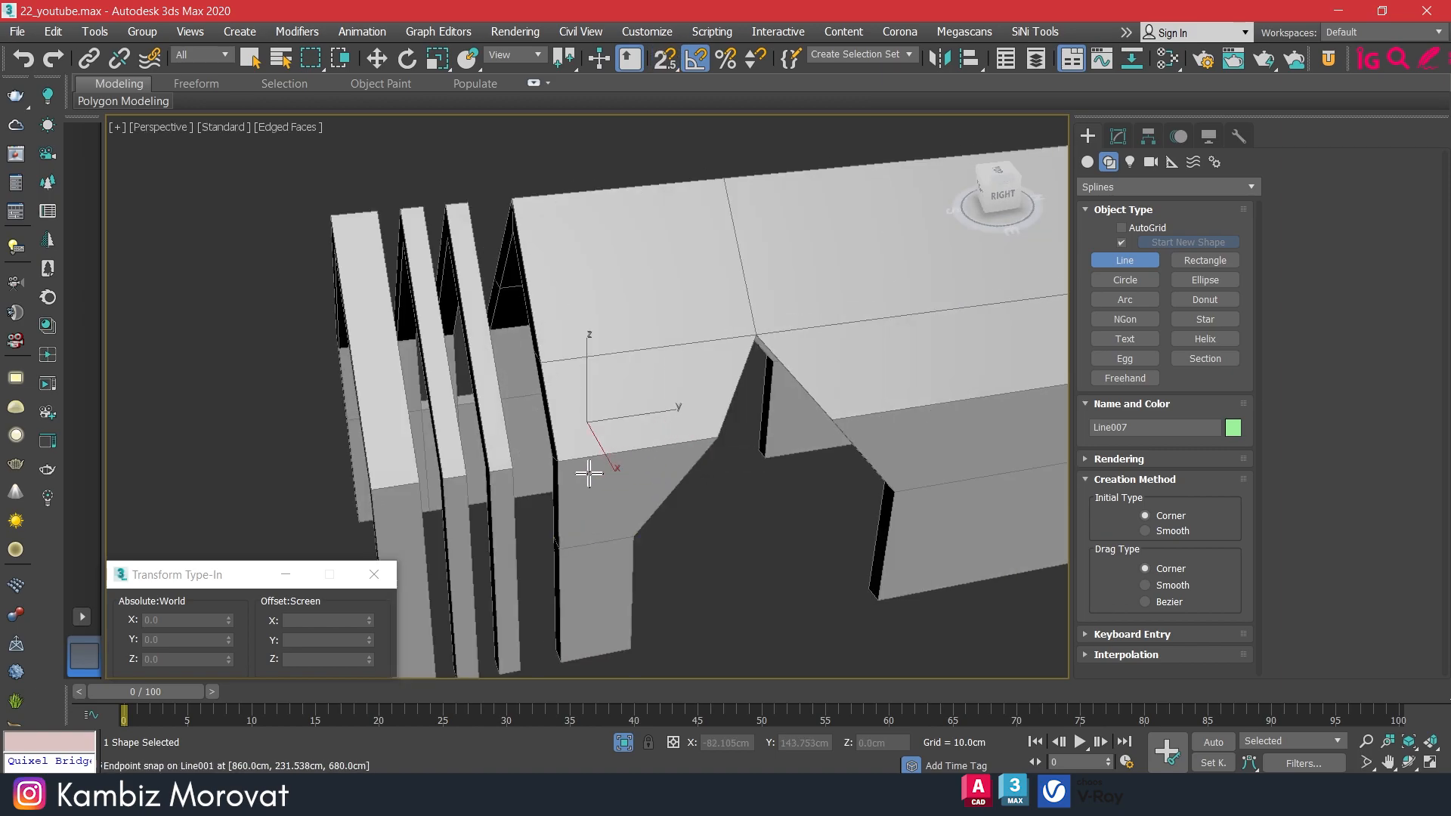
pyautogui.moveTo(619, 466); pyautogui.dragTo(703, 418, button='middle')
pyautogui.rightClick(659, 66)
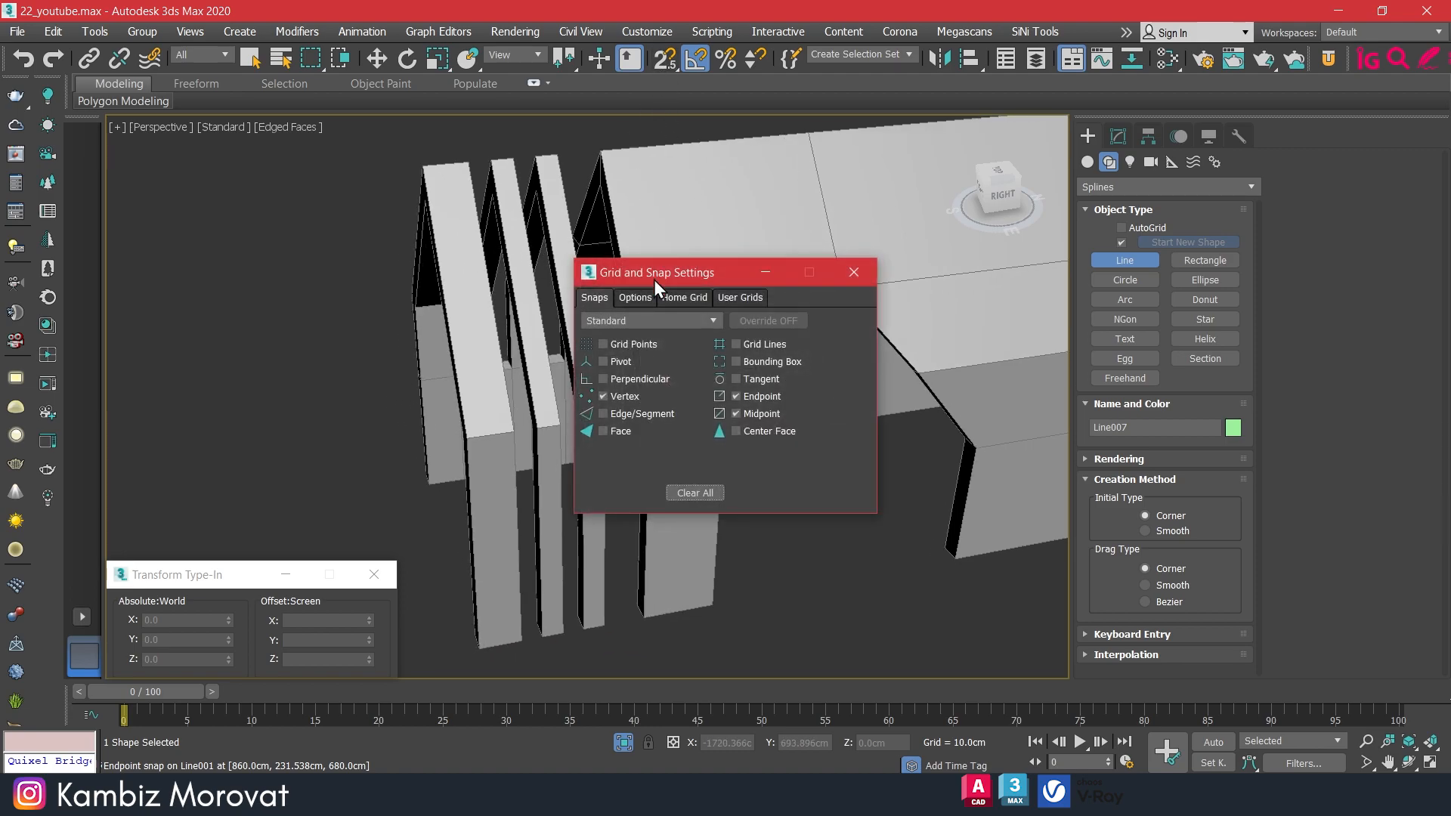
pyautogui.click(755, 413)
pyautogui.click(852, 273)
pyautogui.press('s')
pyautogui.moveTo(740, 420); pyautogui.dragTo(756, 420, button='middle')
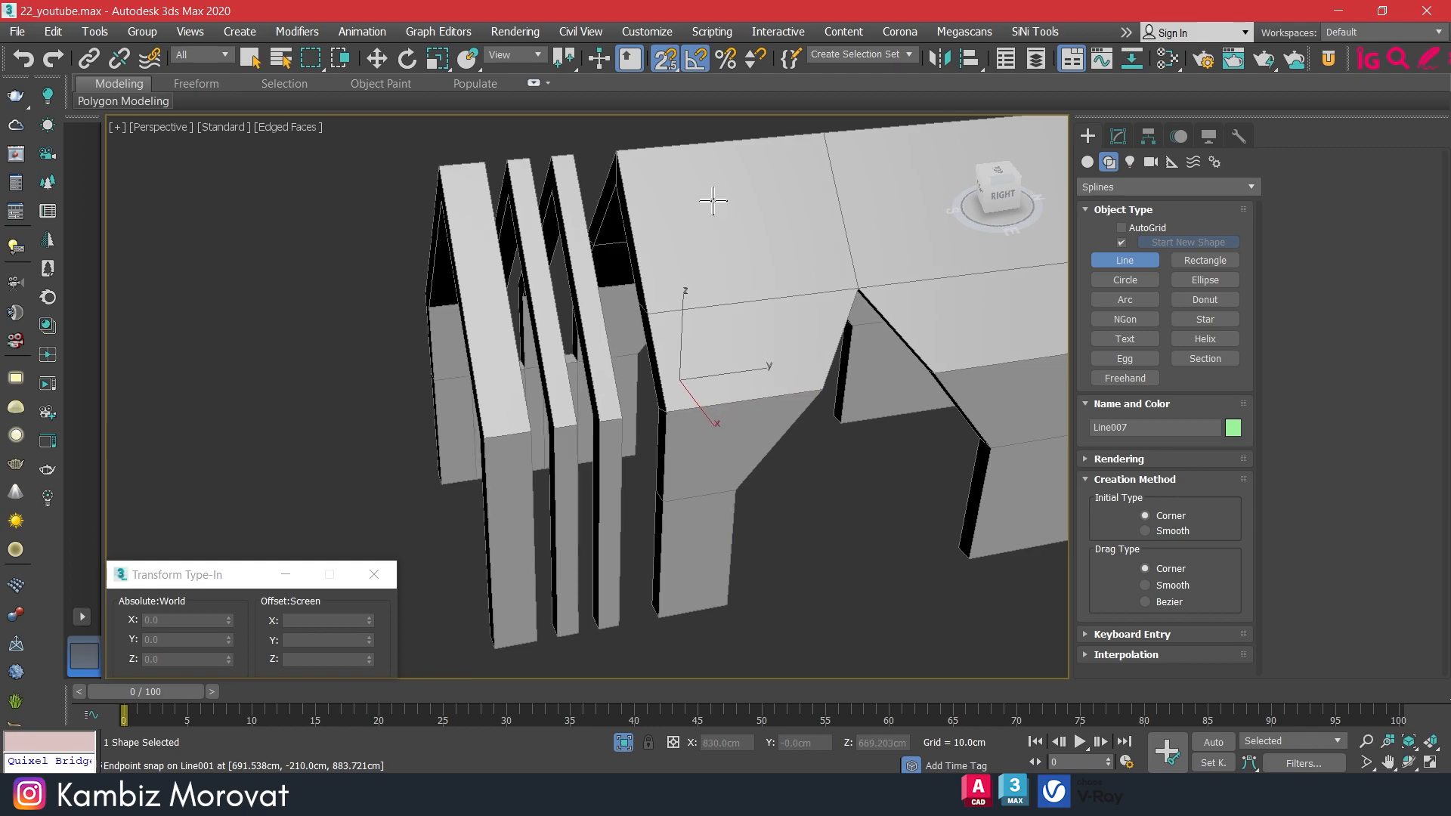
pyautogui.moveTo(660, 65); pyautogui.dragTo(665, 148)
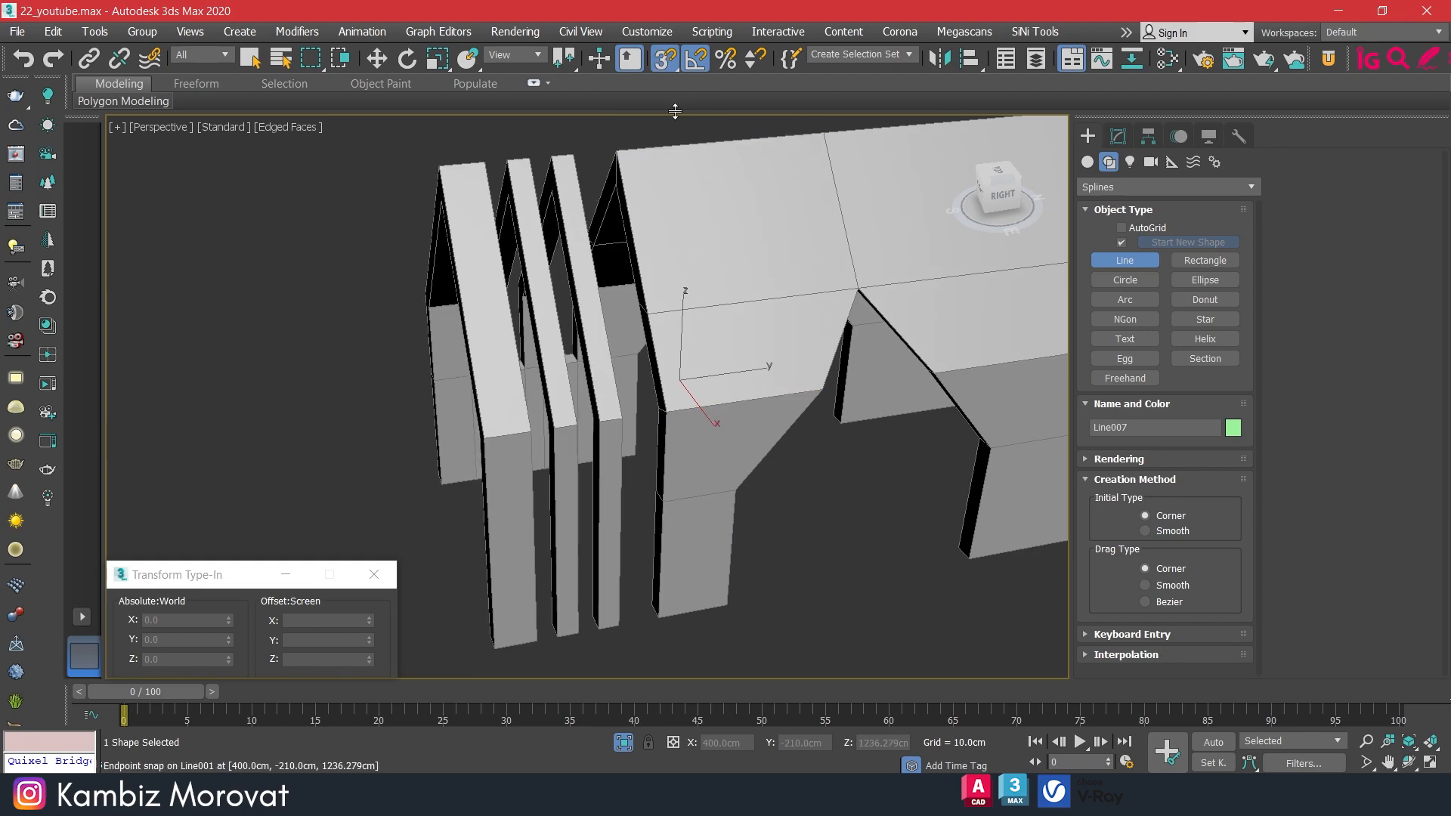
# Move the gable line along Y to about -258 cm, into the gap between the main roof and the nearest freestanding frame.
pyautogui.press('w')
pyautogui.moveTo(734, 374); pyautogui.dragTo(656, 399)
pyautogui.keyDown('alt'); pyautogui.moveTo(663, 423); pyautogui.dragTo(642, 429, button='middle'); pyautogui.keyUp('alt')
# Center the gable line's pivot to the object.
pyautogui.click(1120, 136)
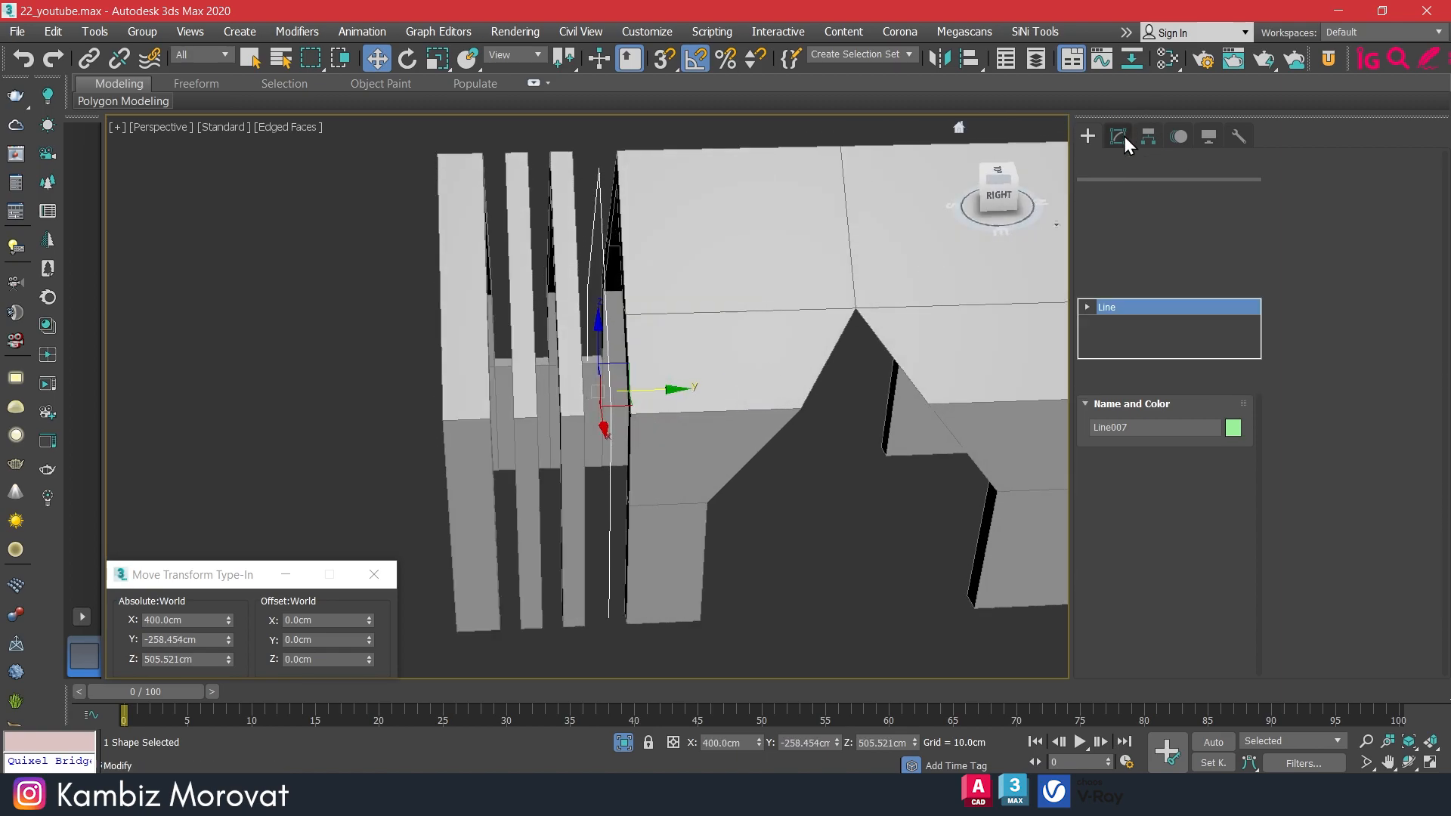
pyautogui.click(1148, 136)
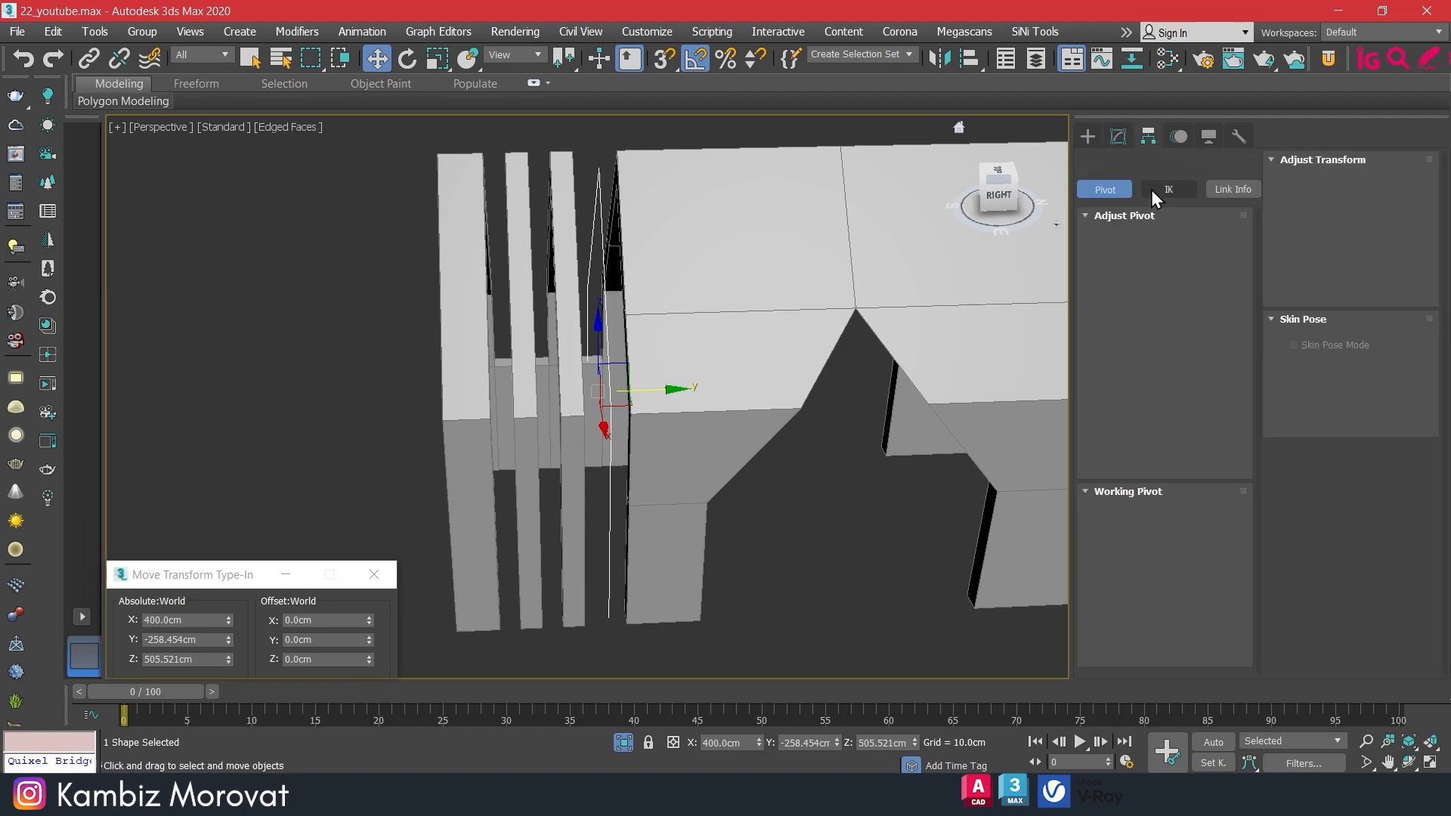
pyautogui.click(1154, 260)
pyautogui.click(1152, 350)
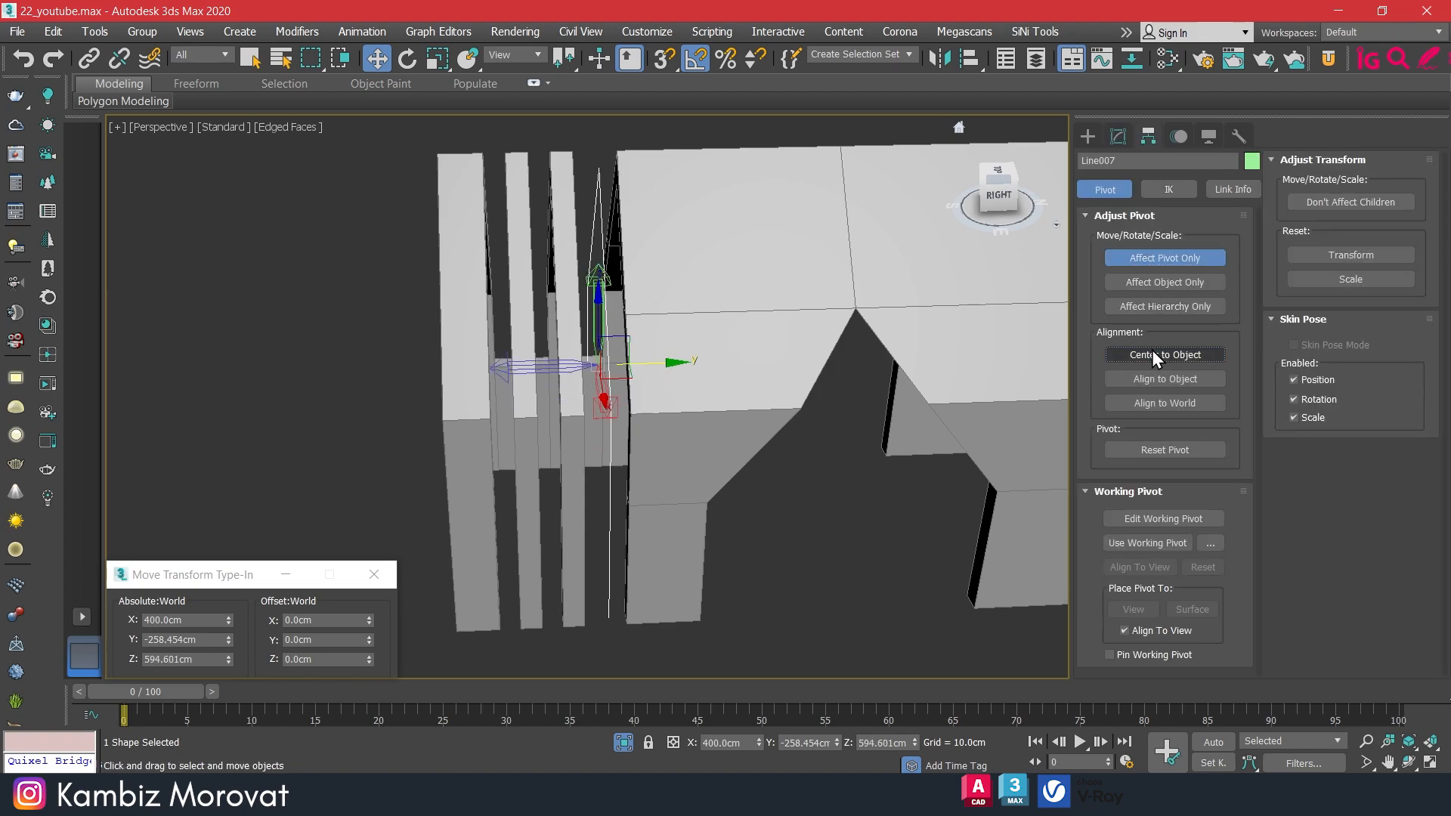
pyautogui.click(1145, 262)
# Make the gable line renderable in renderer and viewport with a rectangular section 6 cm long and 6 cm wide.
pyautogui.click(1118, 136)
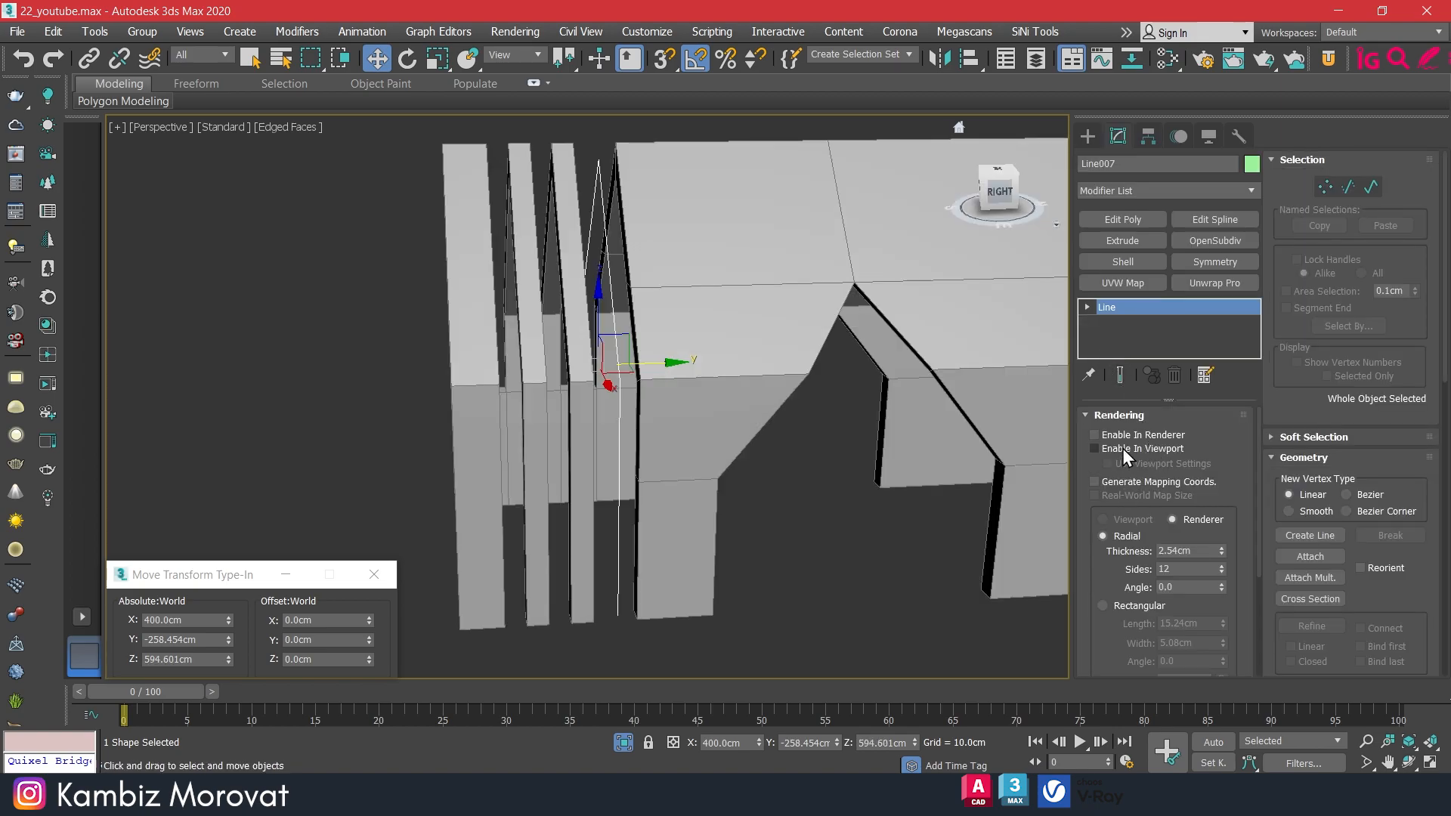
pyautogui.click(1136, 435)
pyautogui.click(1134, 448)
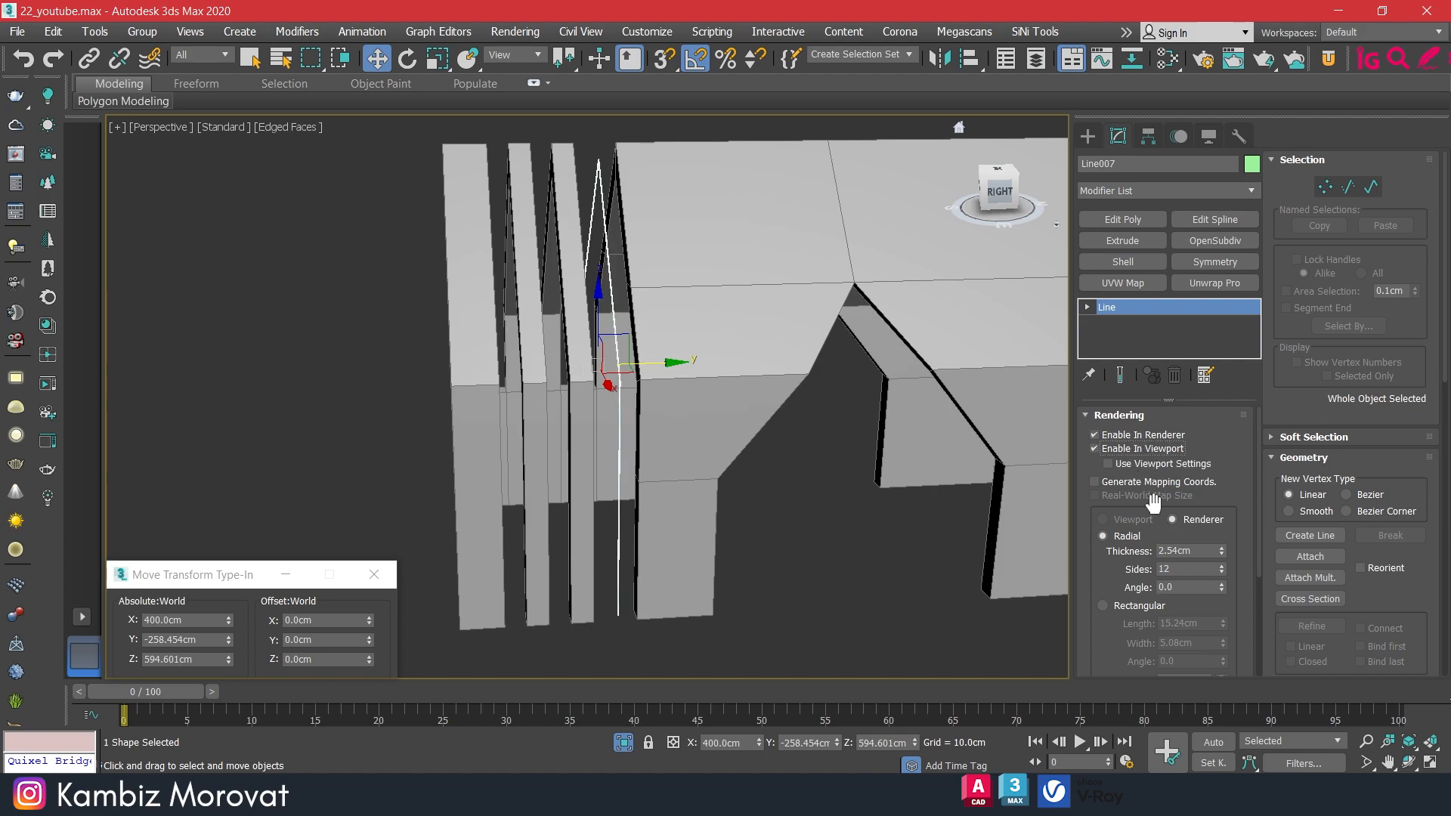
pyautogui.click(1105, 604)
pyautogui.moveTo(1108, 591); pyautogui.dragTo(1108, 502)
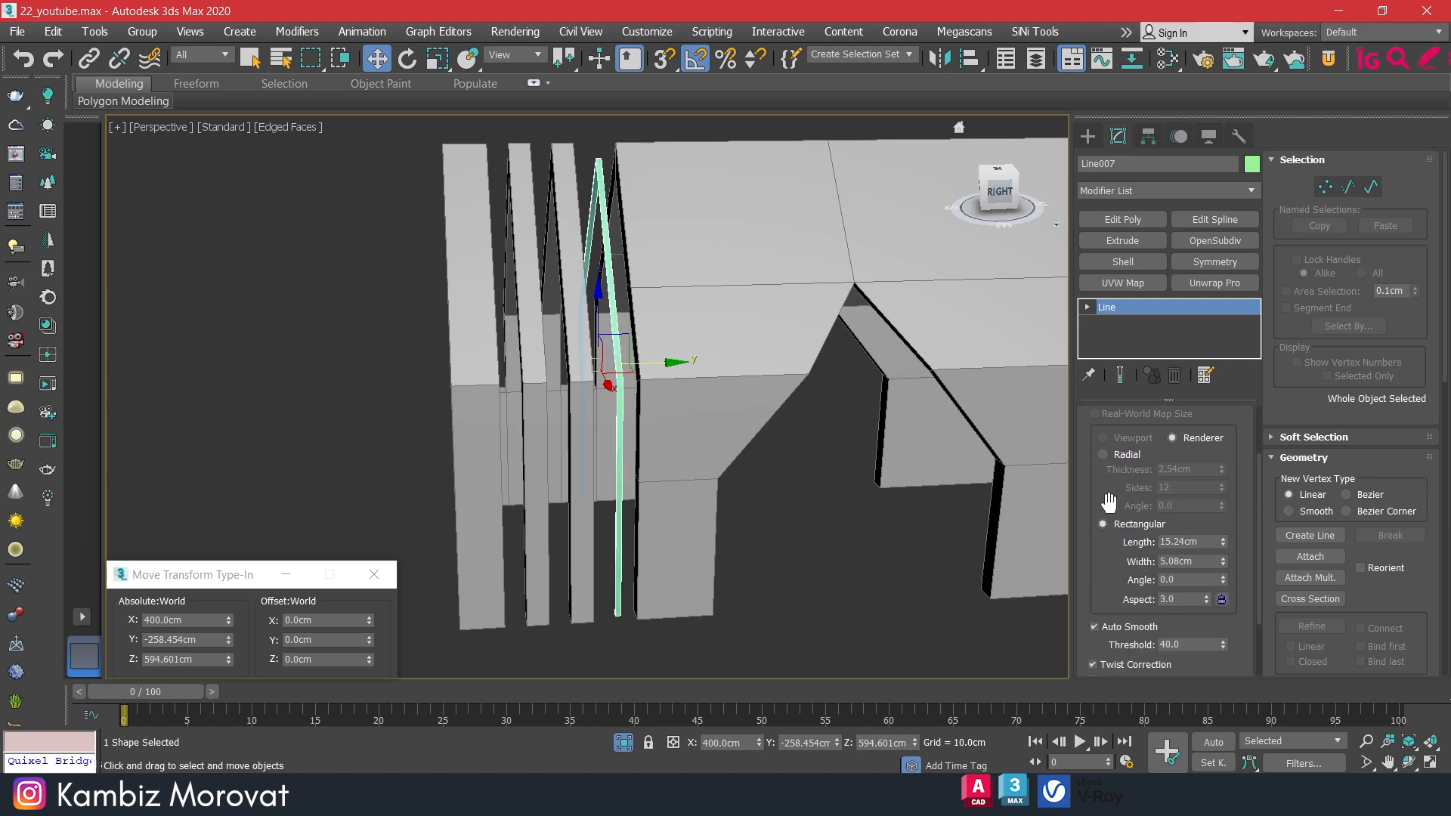
pyautogui.click(1201, 542)
pyautogui.press('Tab')
pyautogui.write('6')
# Convert the gable bar to an Editable Poly and offset it 20 cm along Y from the neighbouring frame's face.
pyautogui.moveTo(817, 542); pyautogui.dragTo(828, 524, button='middle')
pyautogui.scroll(2, 620, 378)
pyautogui.scroll(4, 658, 371)
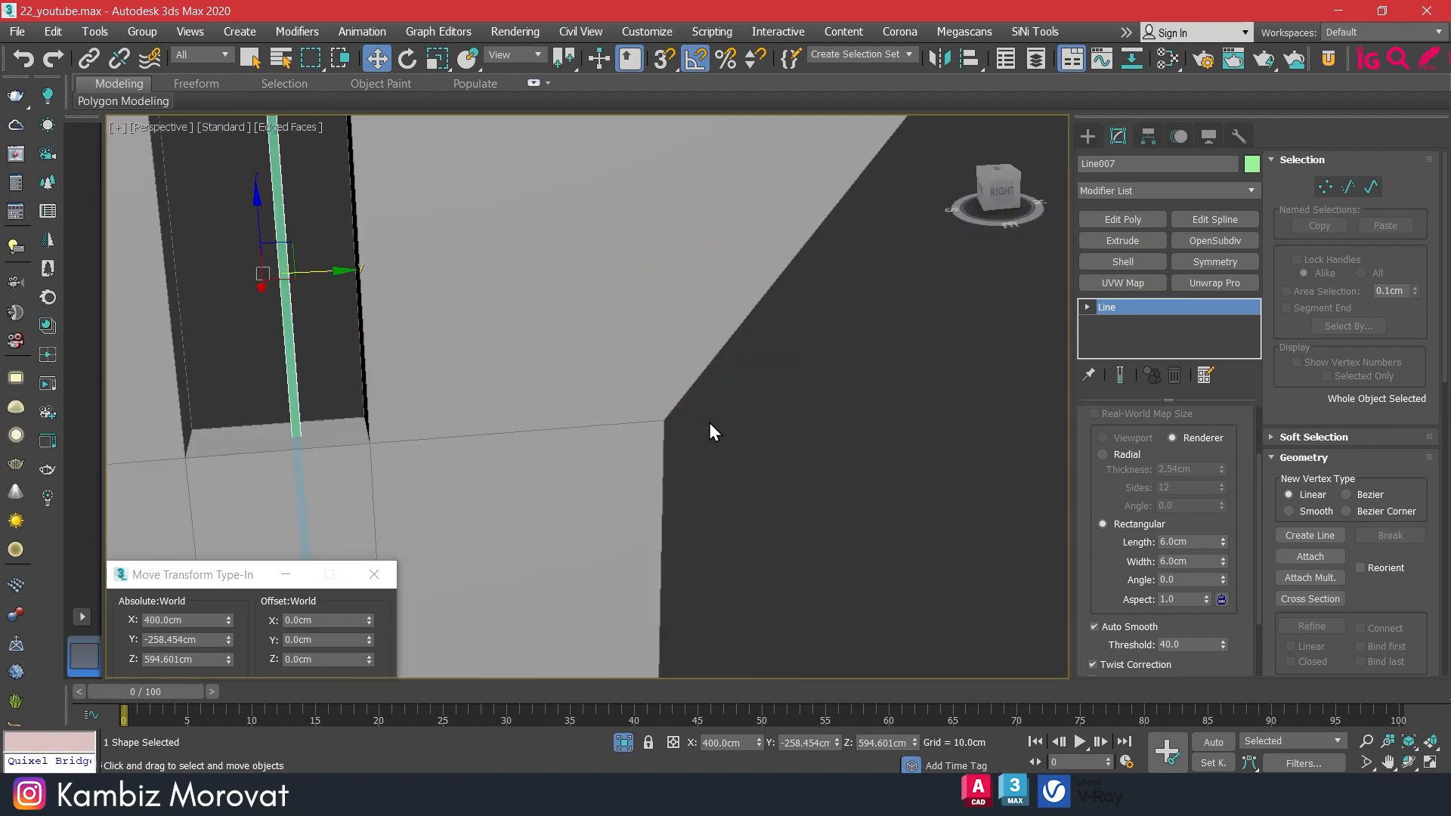
pyautogui.scroll(-5, 739, 445)
pyautogui.moveTo(814, 420); pyautogui.dragTo(807, 395, button='middle')
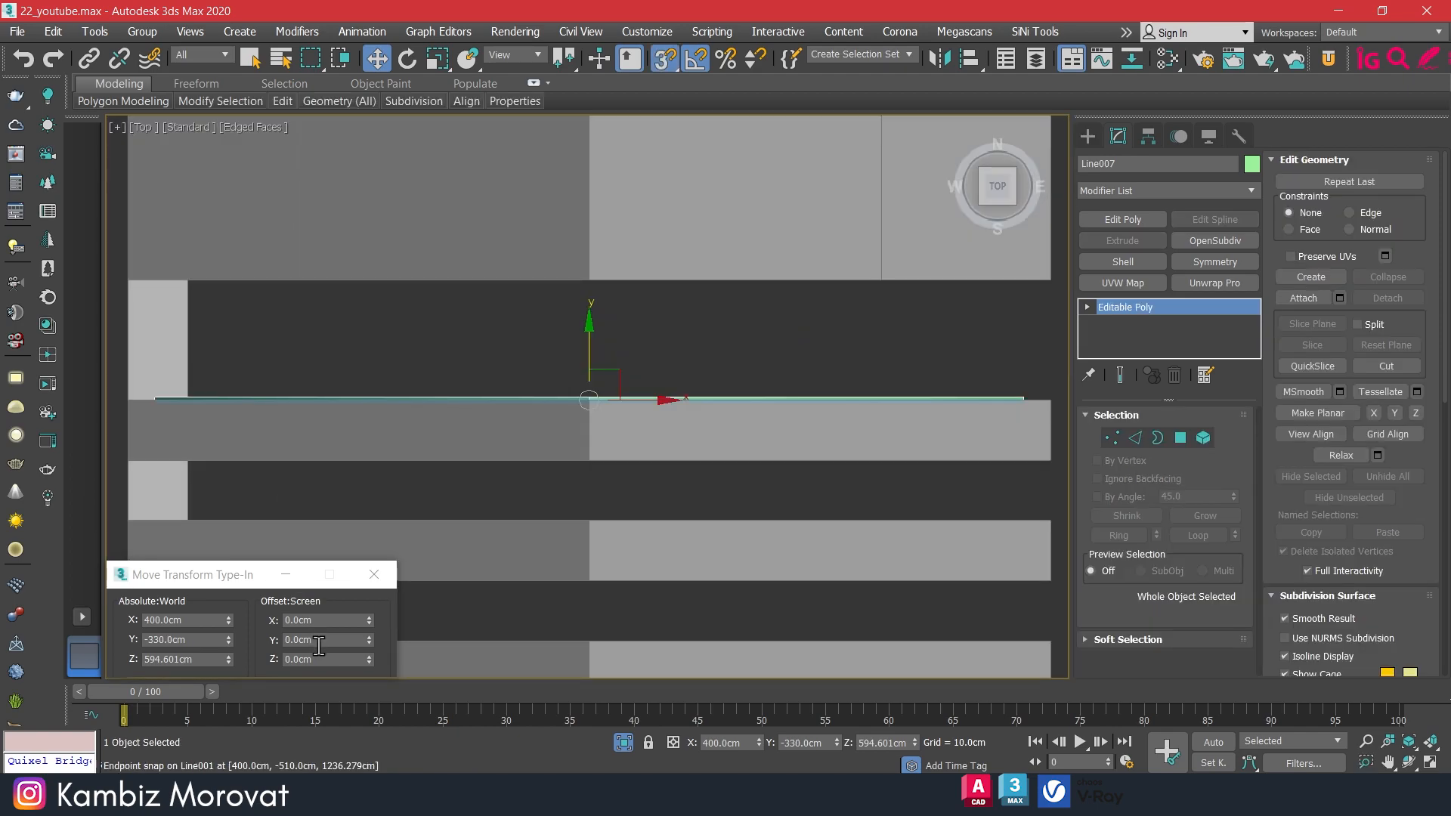
pyautogui.doubleClick(319, 643)
pyautogui.write('20')
pyautogui.press('Return')
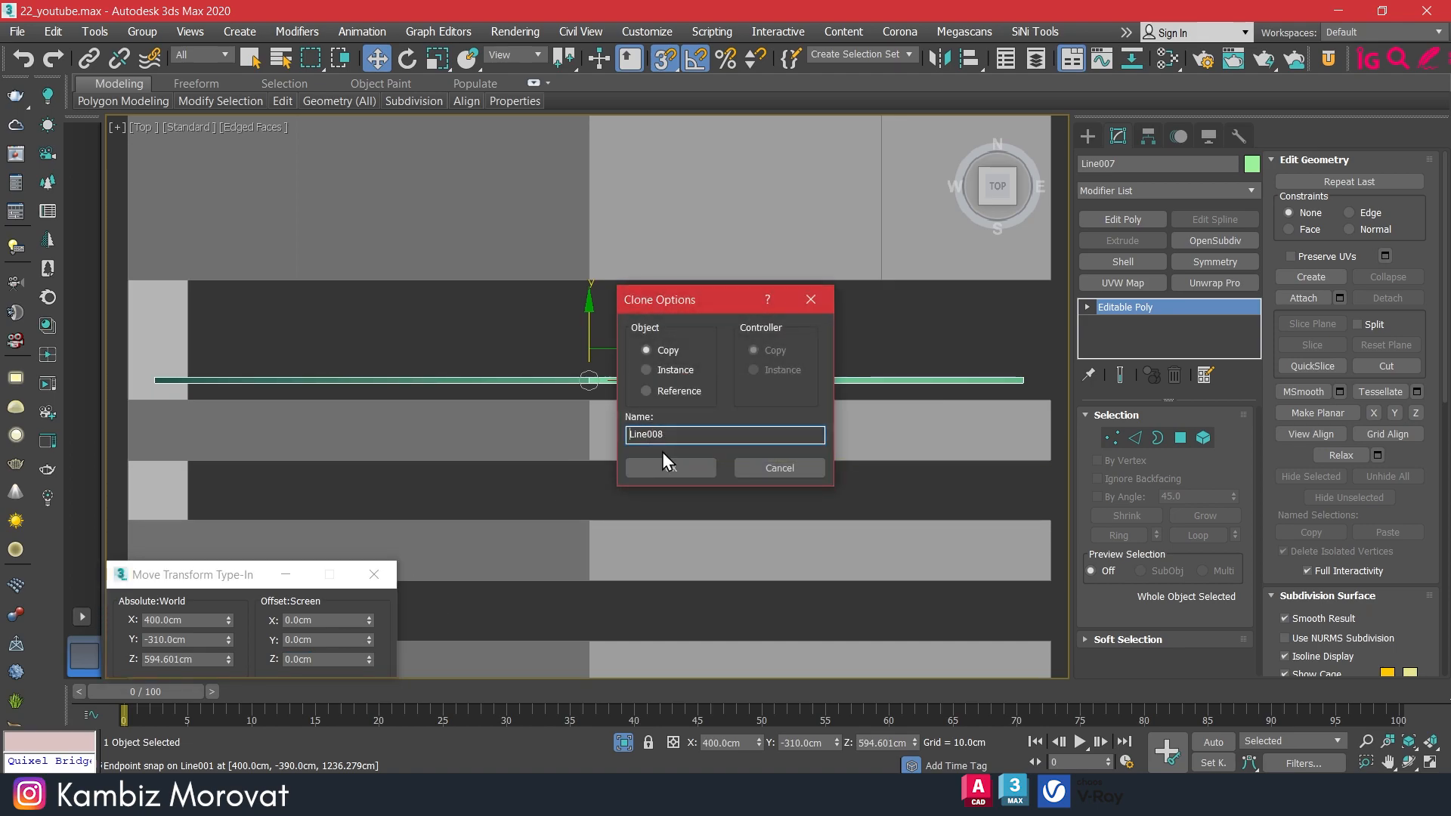
# Make two successive copies of the gable bar, moving each one 20 cm further along Y toward the main roof.
pyautogui.click(664, 465)
pyautogui.doubleClick(324, 639)
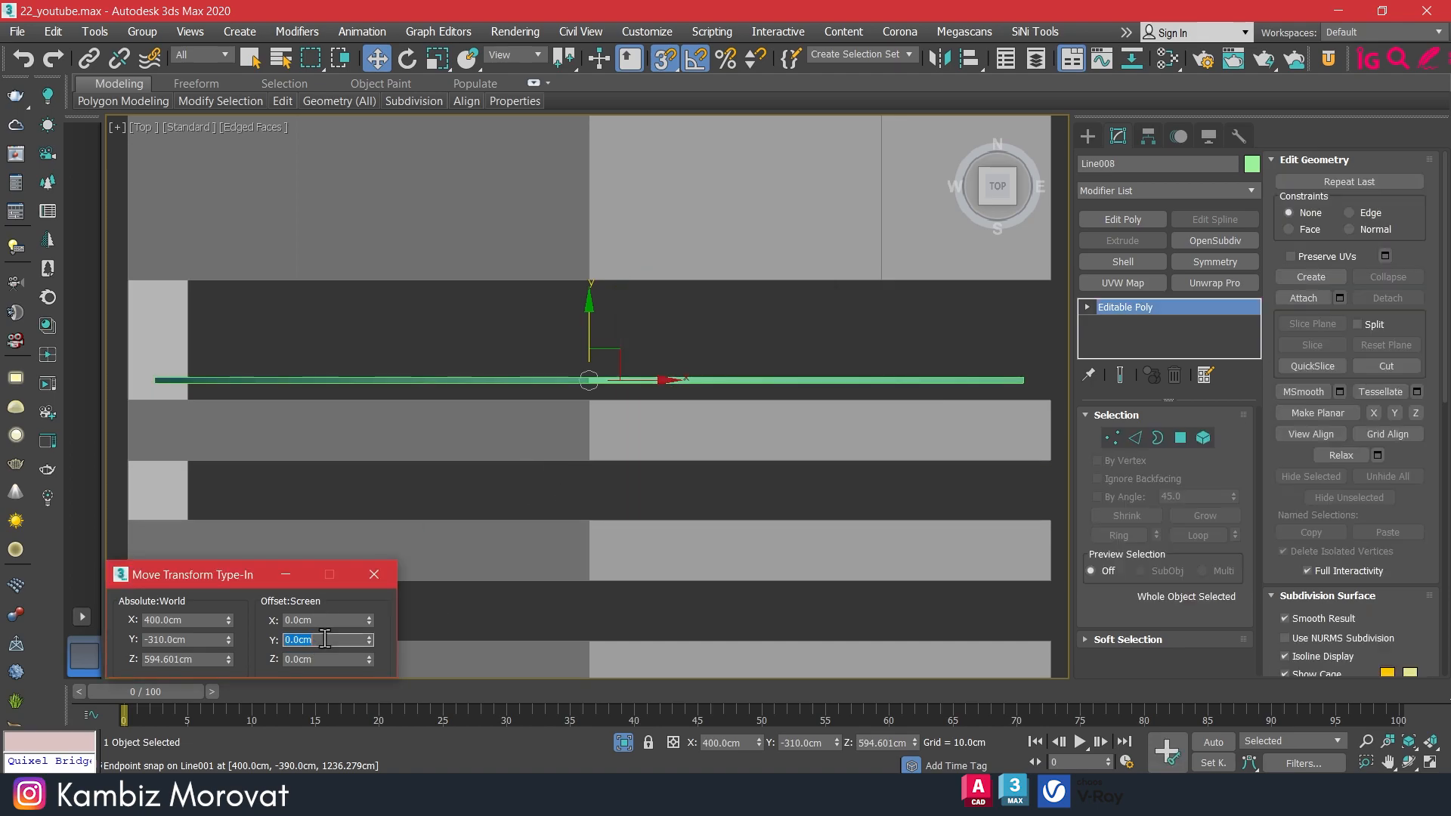
pyautogui.write('20')
pyautogui.press('Return')
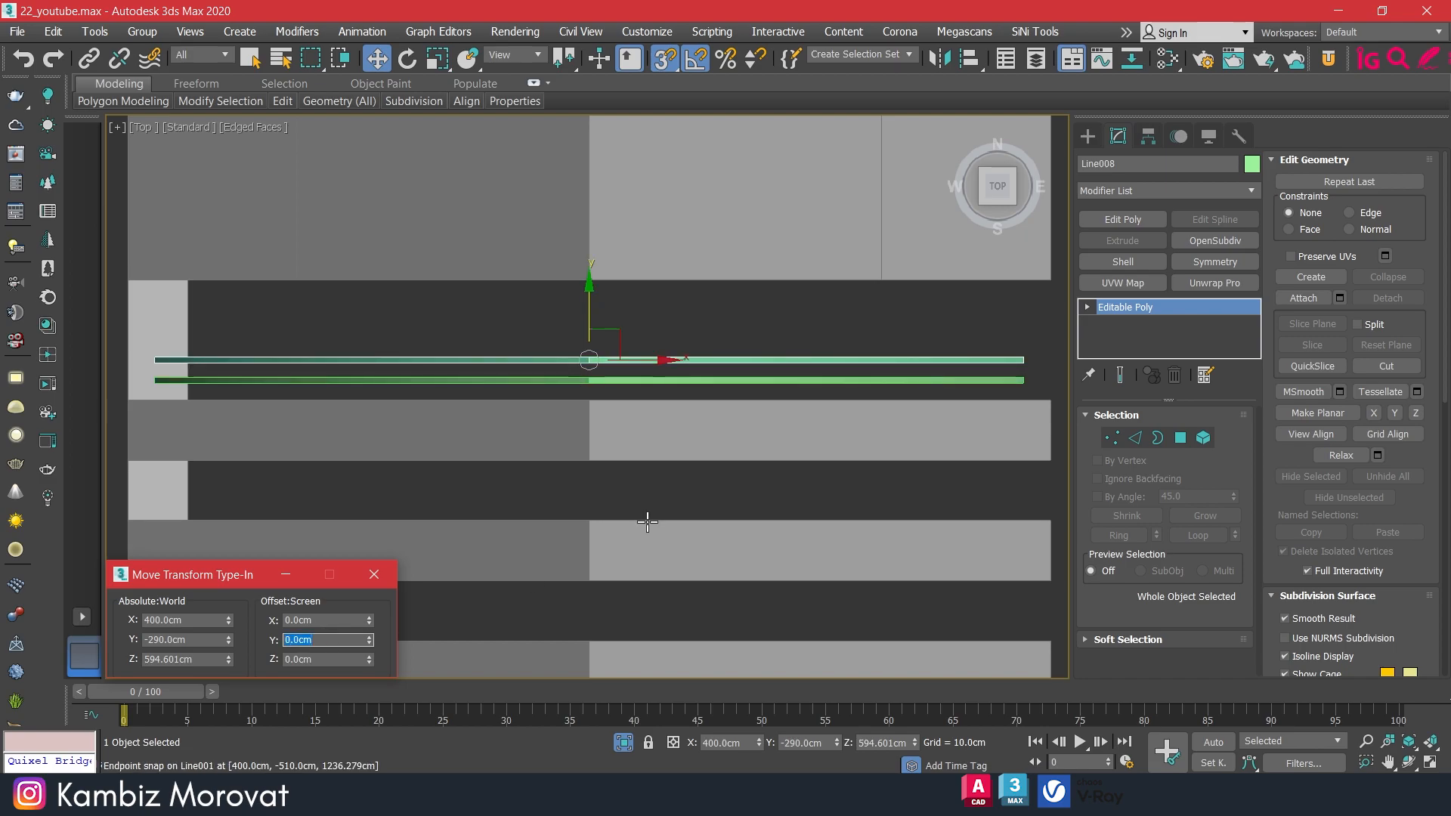
pyautogui.middleClick(701, 474)
pyautogui.hotkey('ctrl', 'v')
pyautogui.click(677, 473)
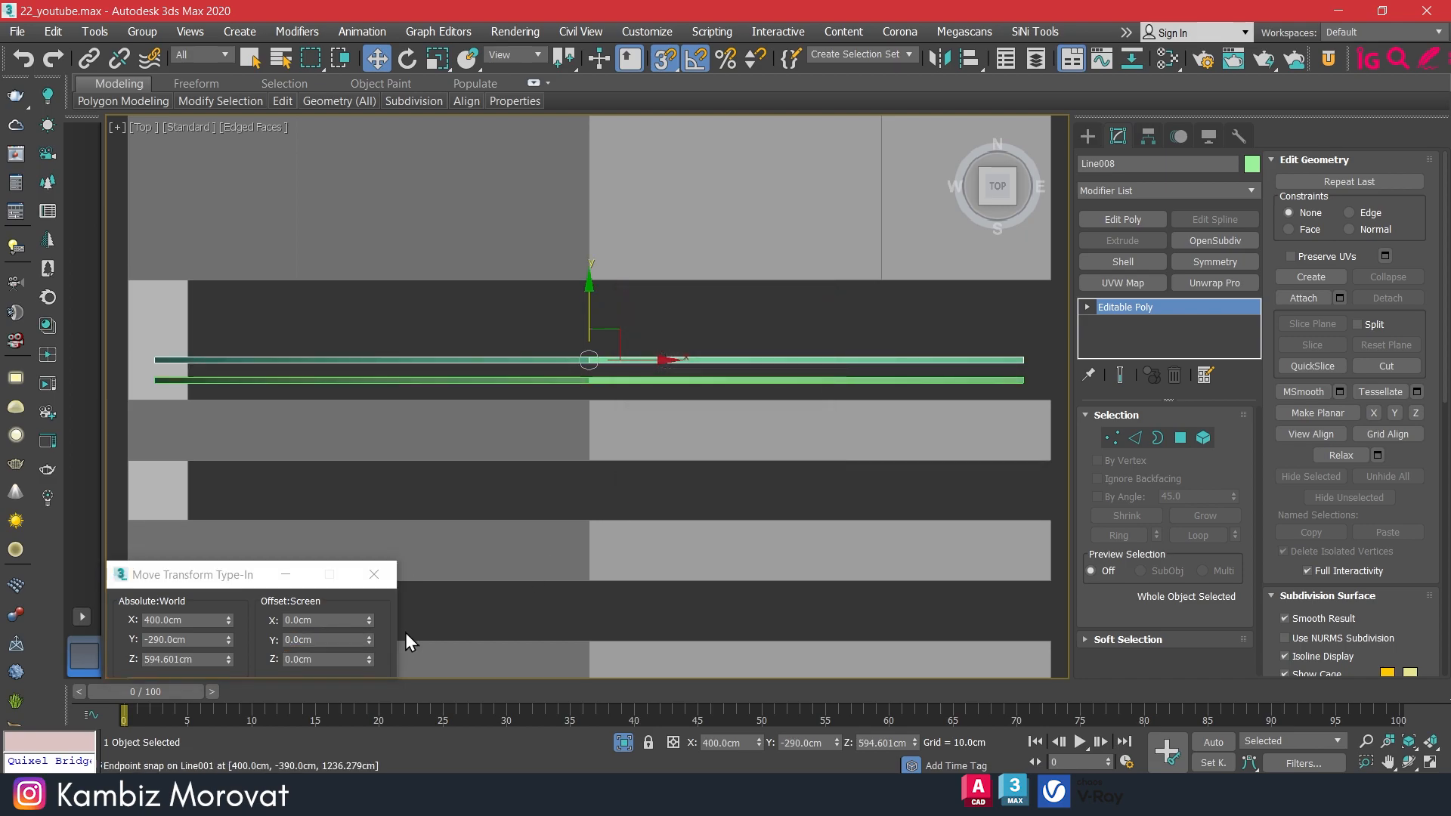
pyautogui.doubleClick(333, 639)
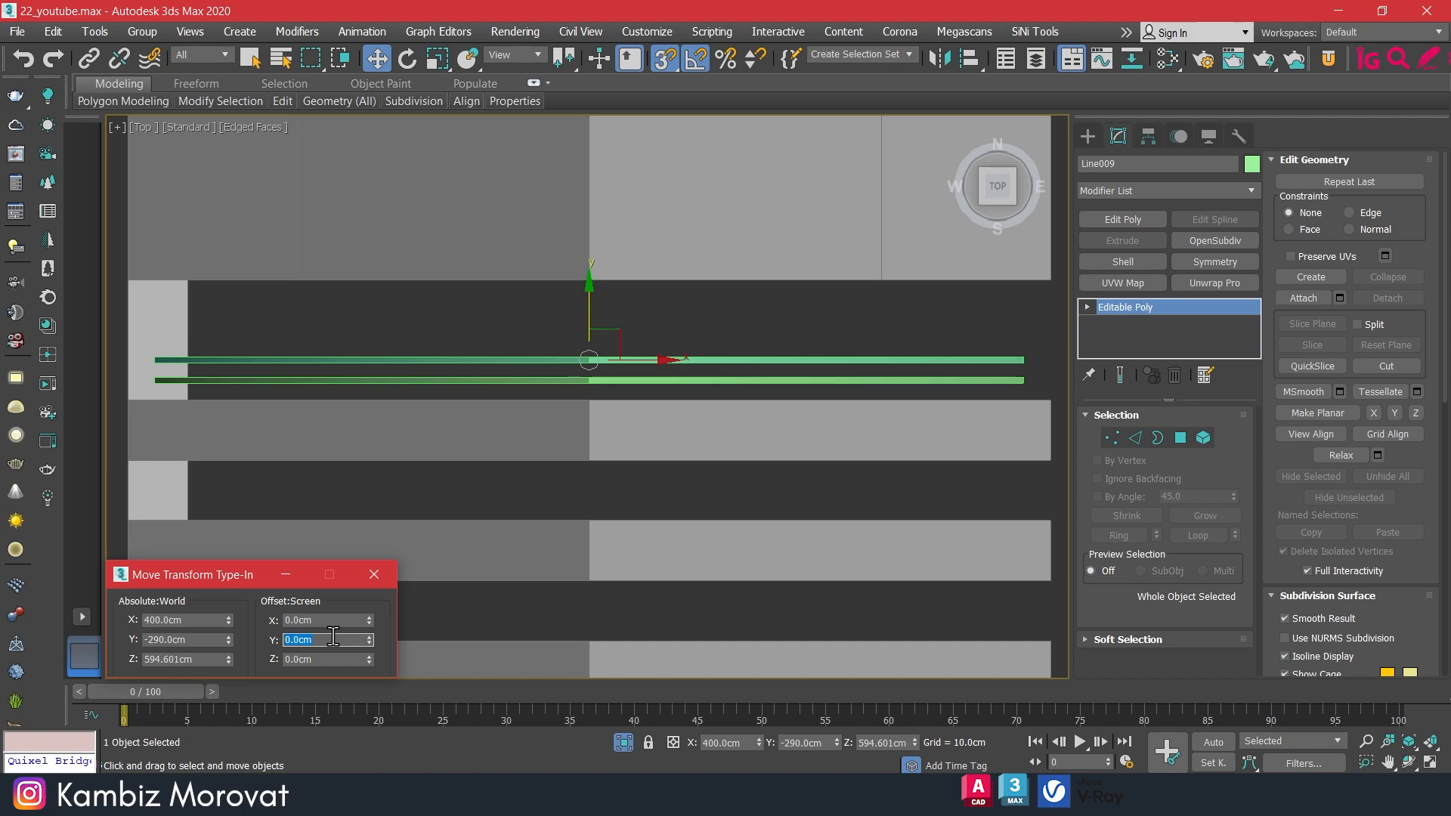
pyautogui.write('20')
pyautogui.press('Return')
# Copy the newest gable bar and move the copy 20 cm along Y toward the main roof, to Y -250 cm.
pyautogui.middleClick(615, 498)
pyautogui.hotkey('ctrl', 'v')
pyautogui.click(669, 468)
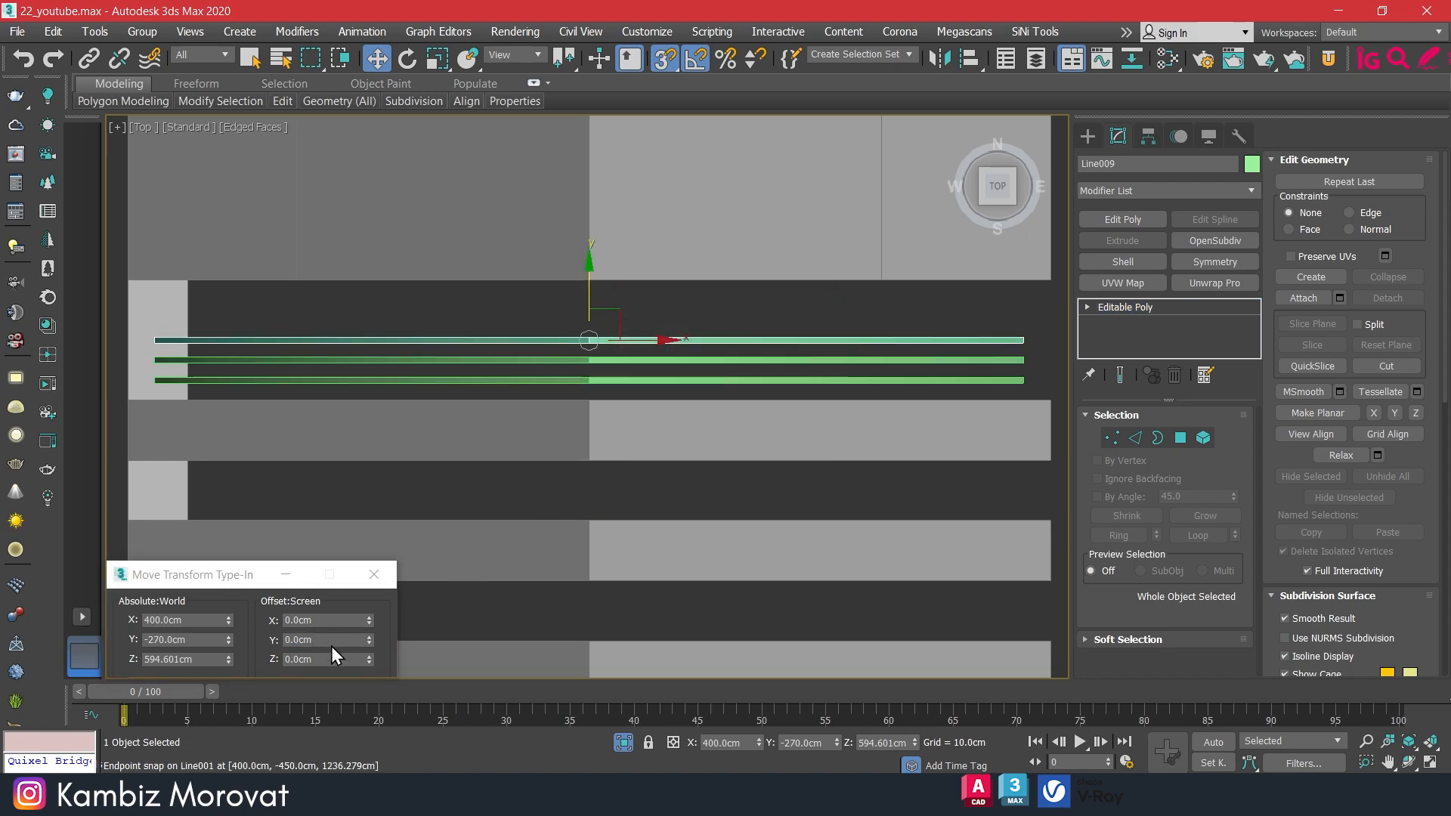
pyautogui.doubleClick(332, 641)
pyautogui.write('250')
pyautogui.press('Return')
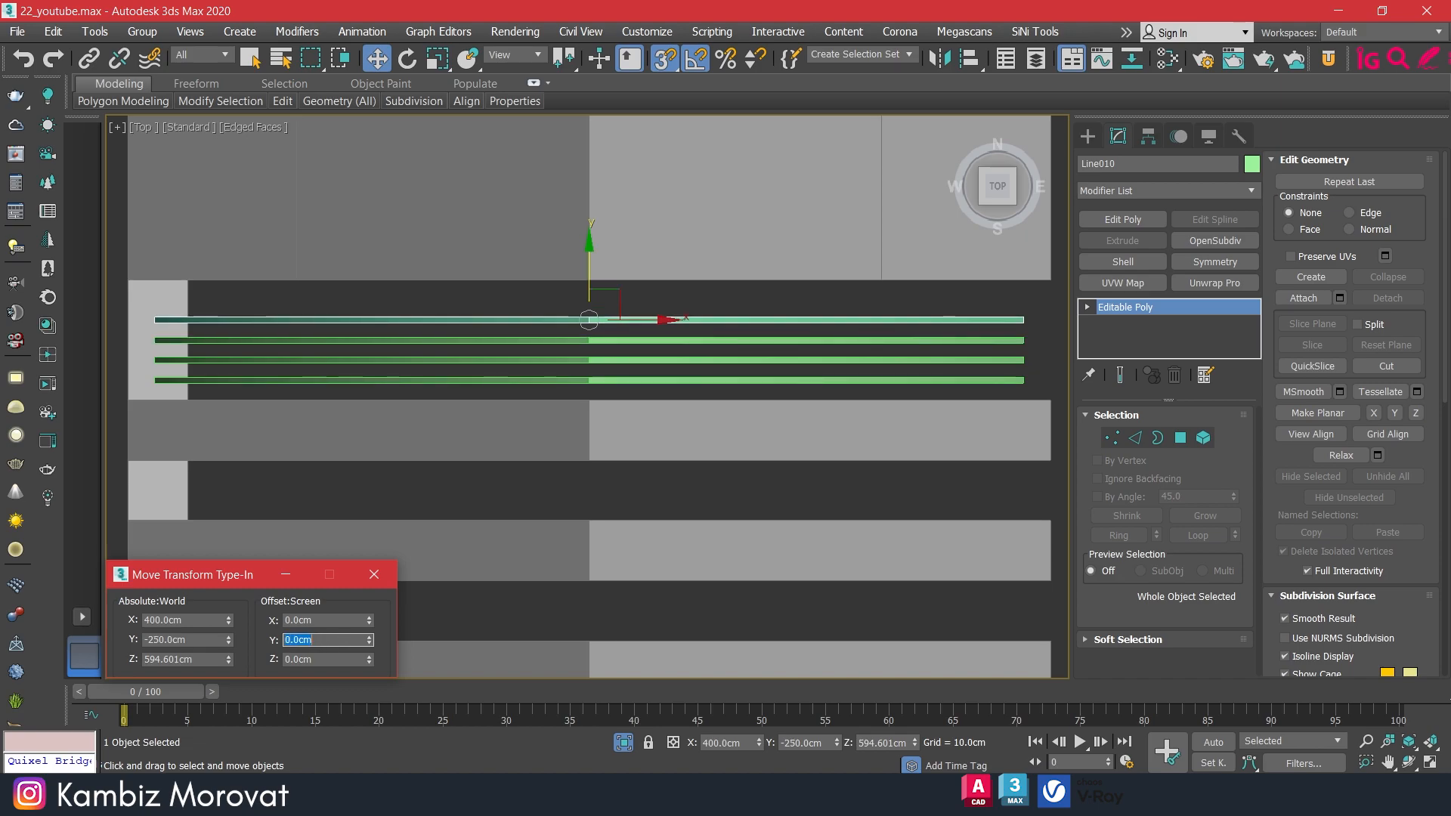
# Add a fifth bar by copying the last one and offsetting it 20 cm along Y, to Y -230 cm.
pyautogui.middleClick(714, 483)
pyautogui.hotkey('ctrl', 'v')
pyautogui.click(668, 466)
pyautogui.click(329, 639)
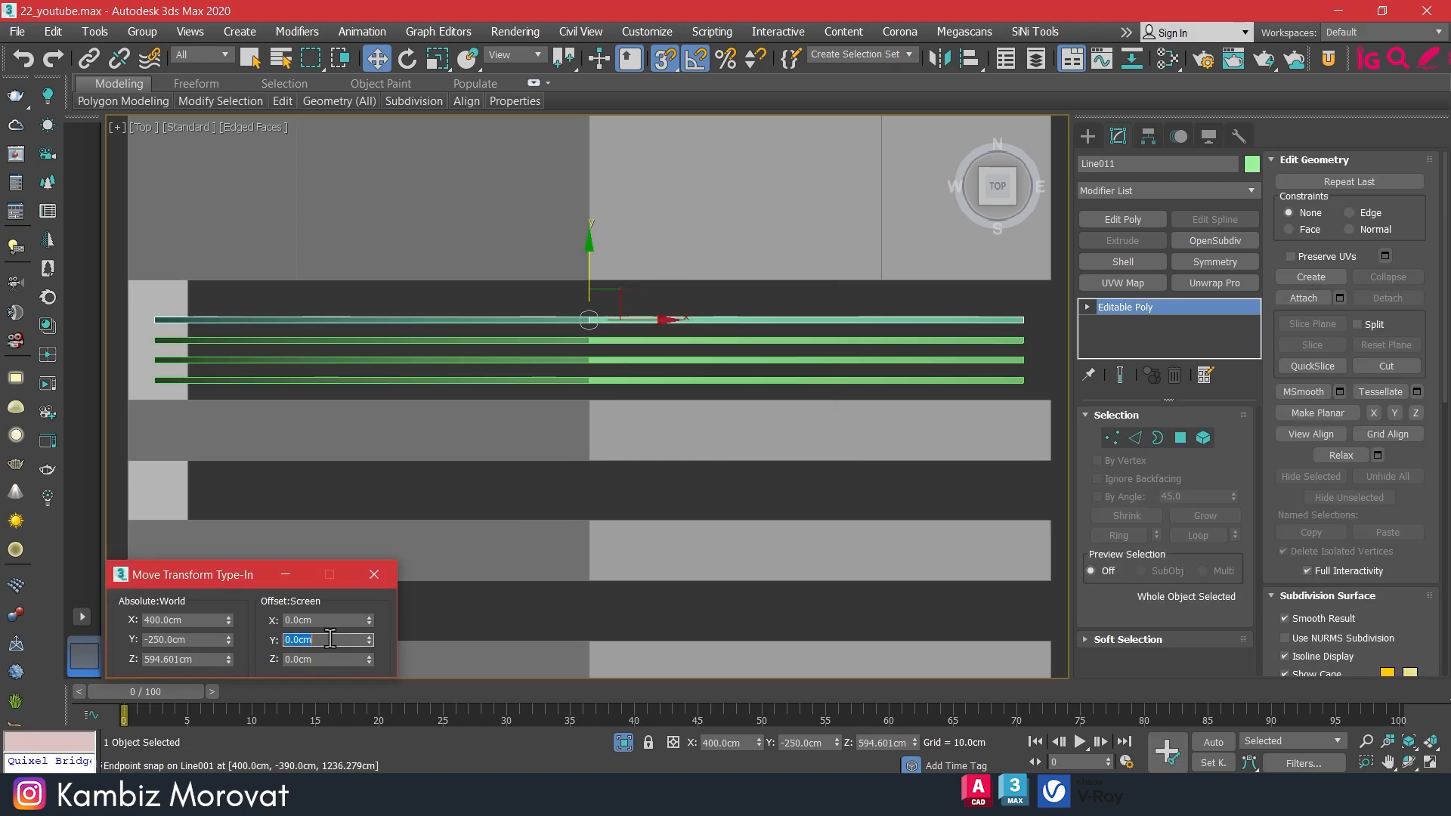
pyautogui.write('20')
pyautogui.press('Return')
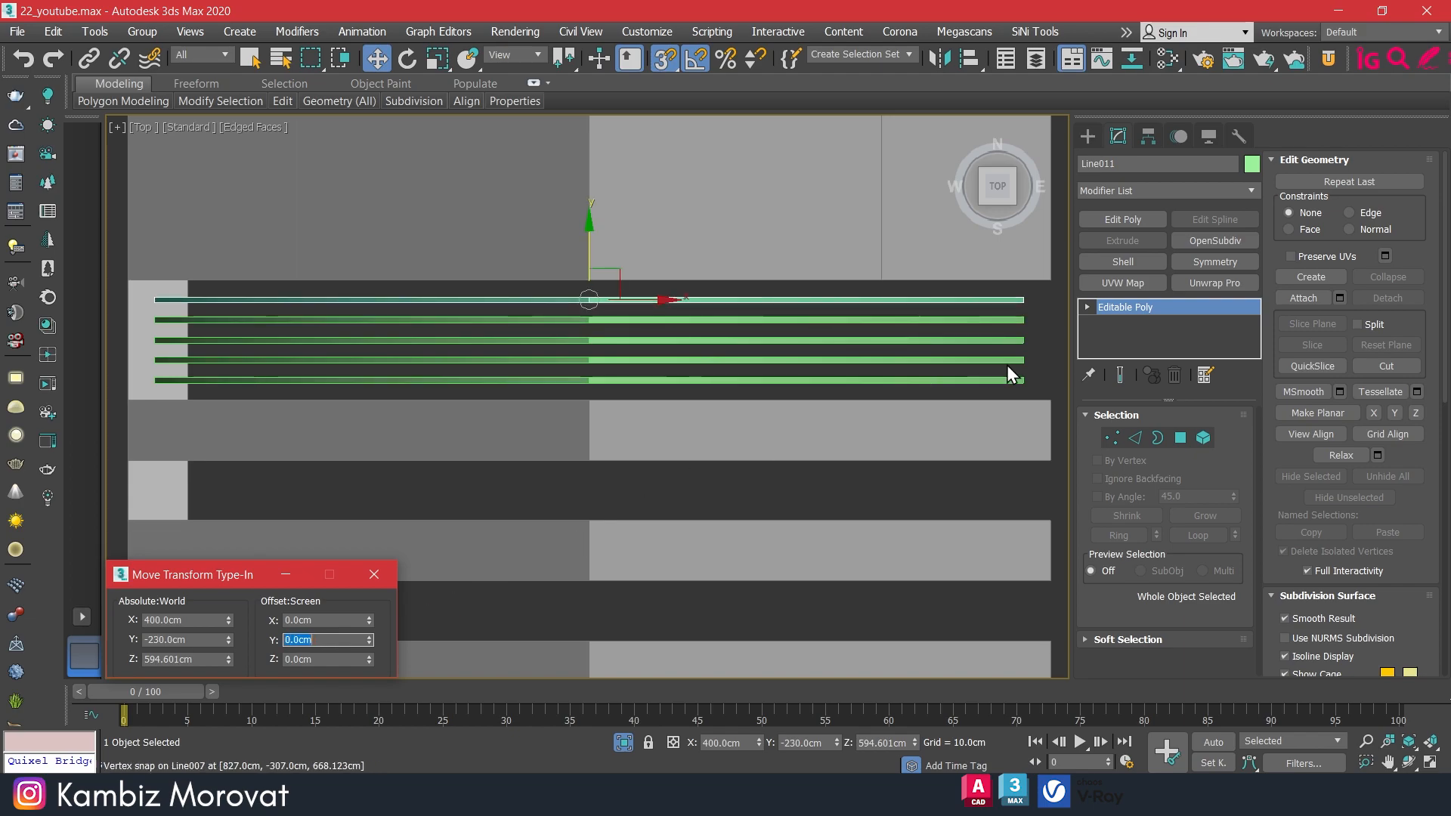
# Change the object color of all five slim gable bars to grey.
pyautogui.click(1048, 328)
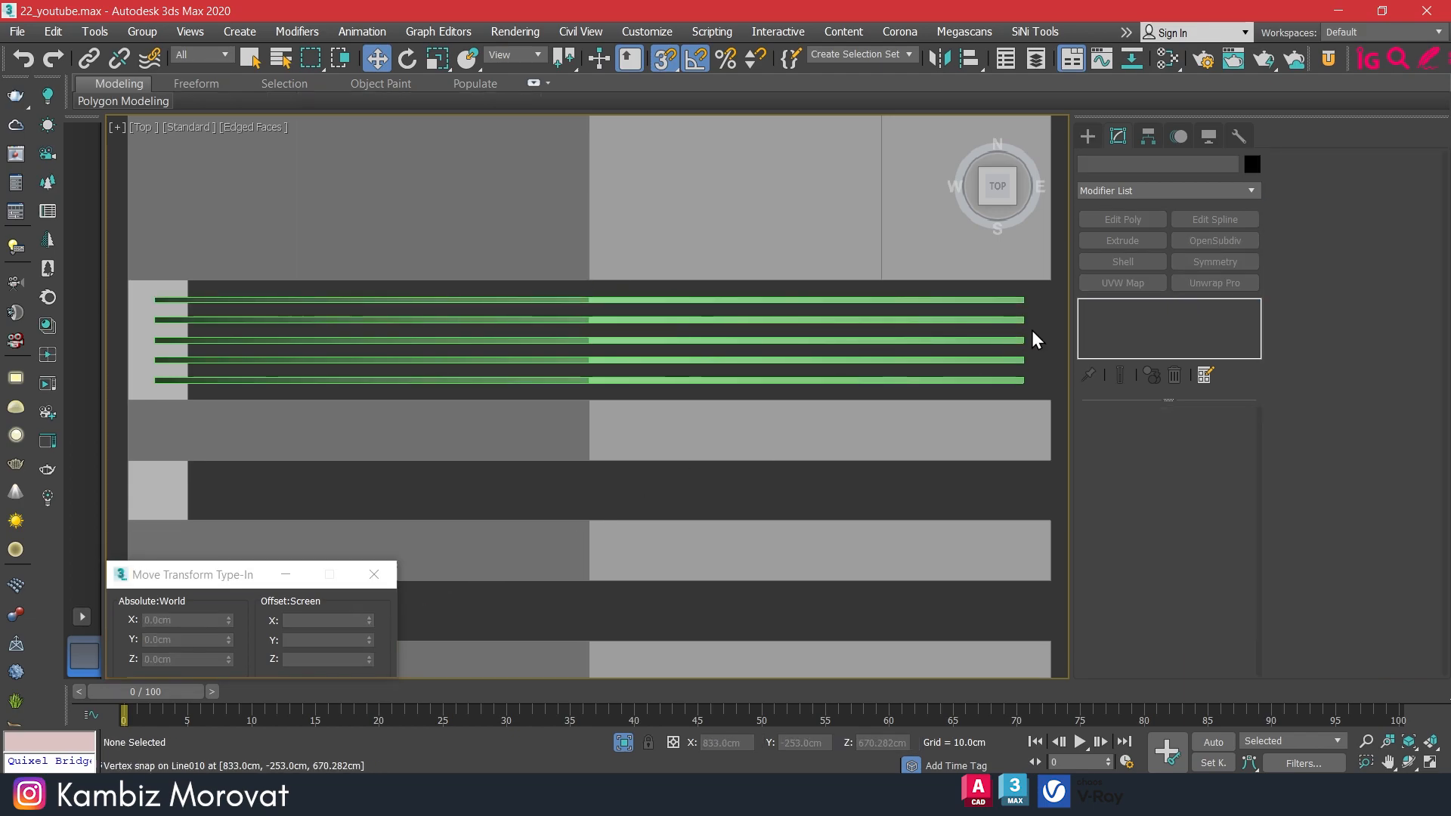
pyautogui.moveTo(1040, 287); pyautogui.dragTo(982, 386)
pyautogui.click(1251, 164)
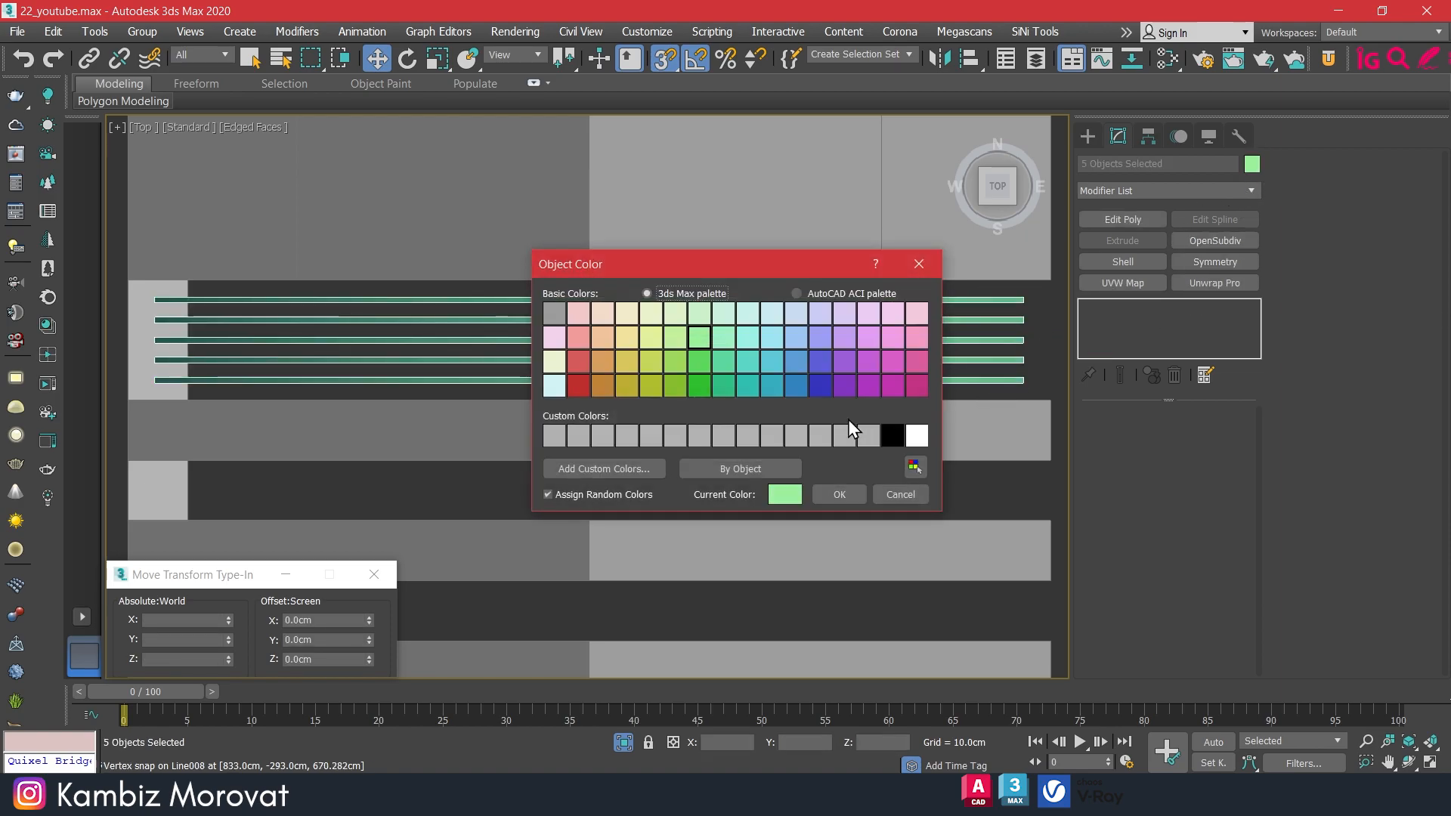
pyautogui.click(553, 312)
pyautogui.click(858, 499)
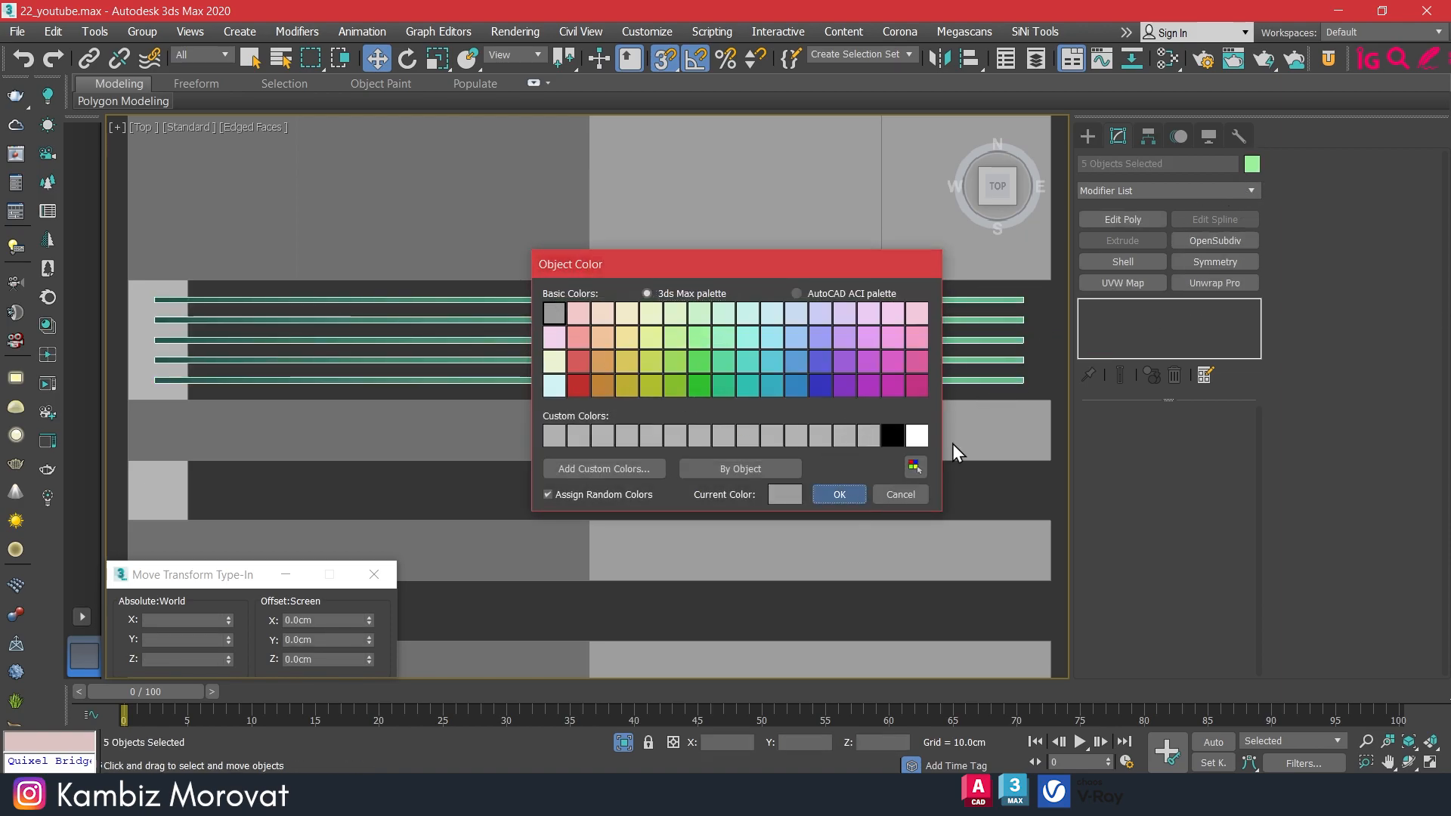
pyautogui.click(1038, 345)
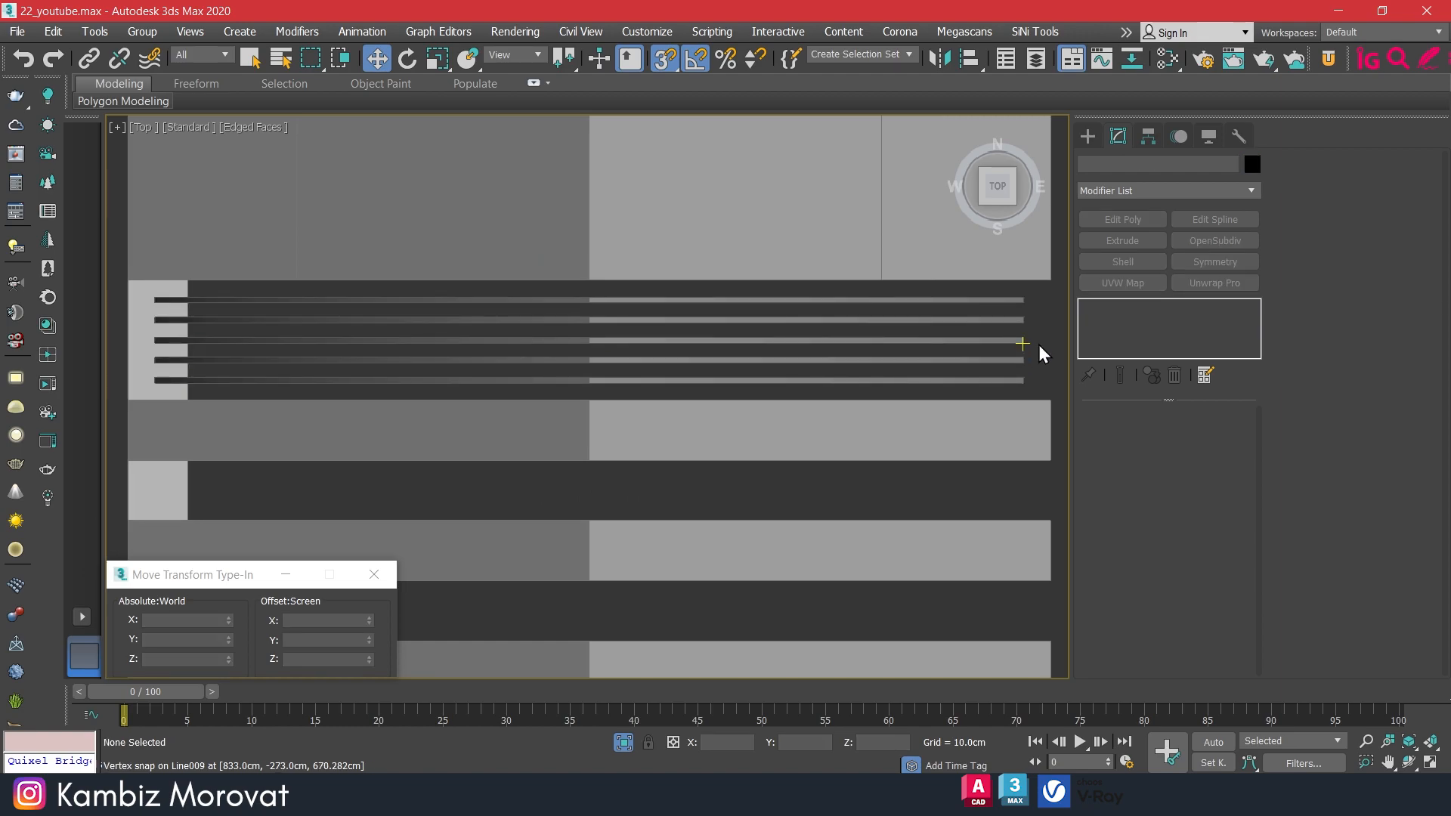
# Copy the front bar of the five into the next gap, snapped to the gable frame's edge, and offset it 20 cm along Y.
pyautogui.click(1004, 384)
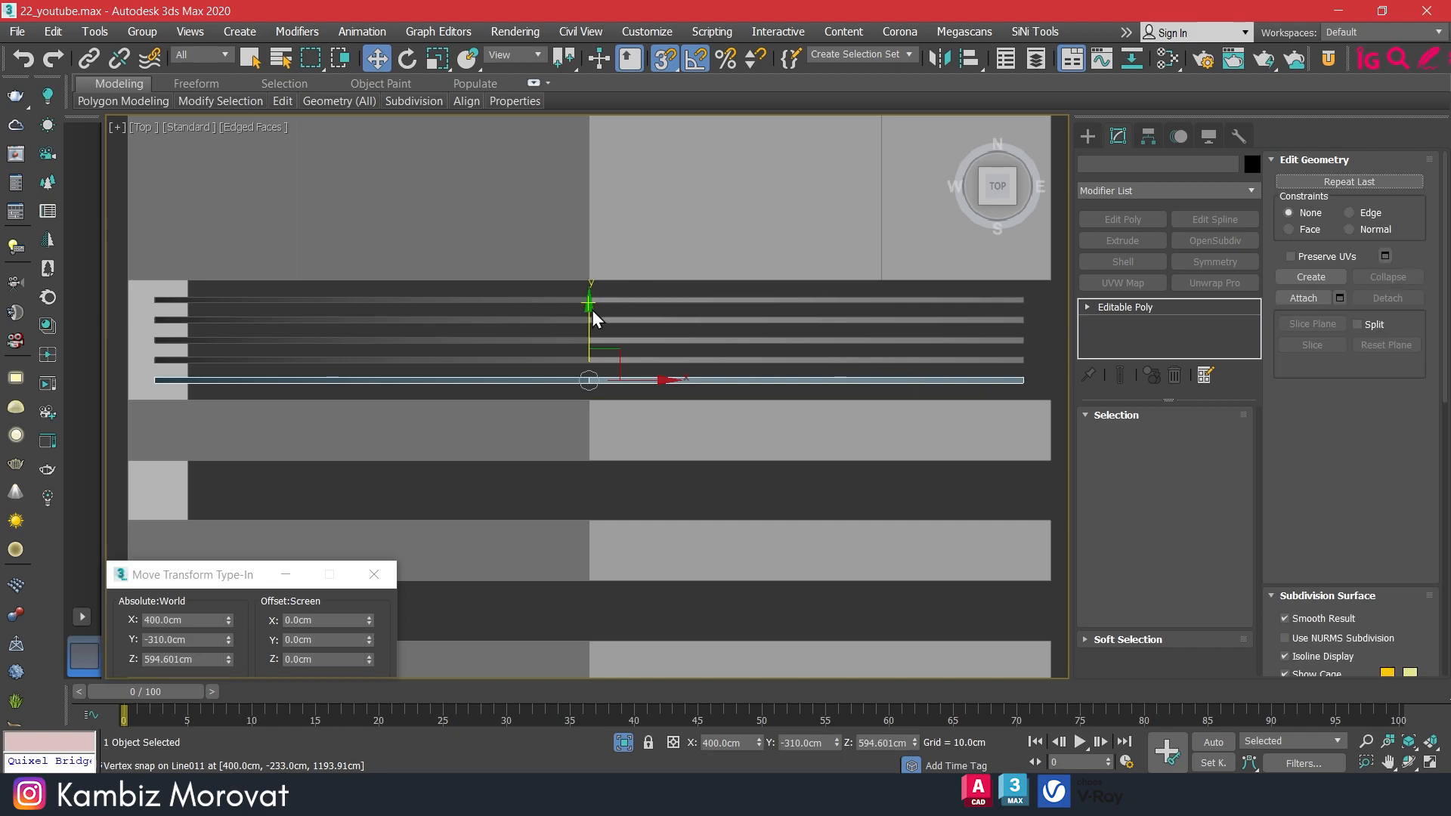
pyautogui.moveTo(589, 309)
pyautogui.keyDown('shift'); pyautogui.mouseDown()
pyautogui.moveTo(774, 433)
pyautogui.moveTo(1056, 518)
pyautogui.mouseUp(); pyautogui.keyUp('shift')
pyautogui.click(728, 477)
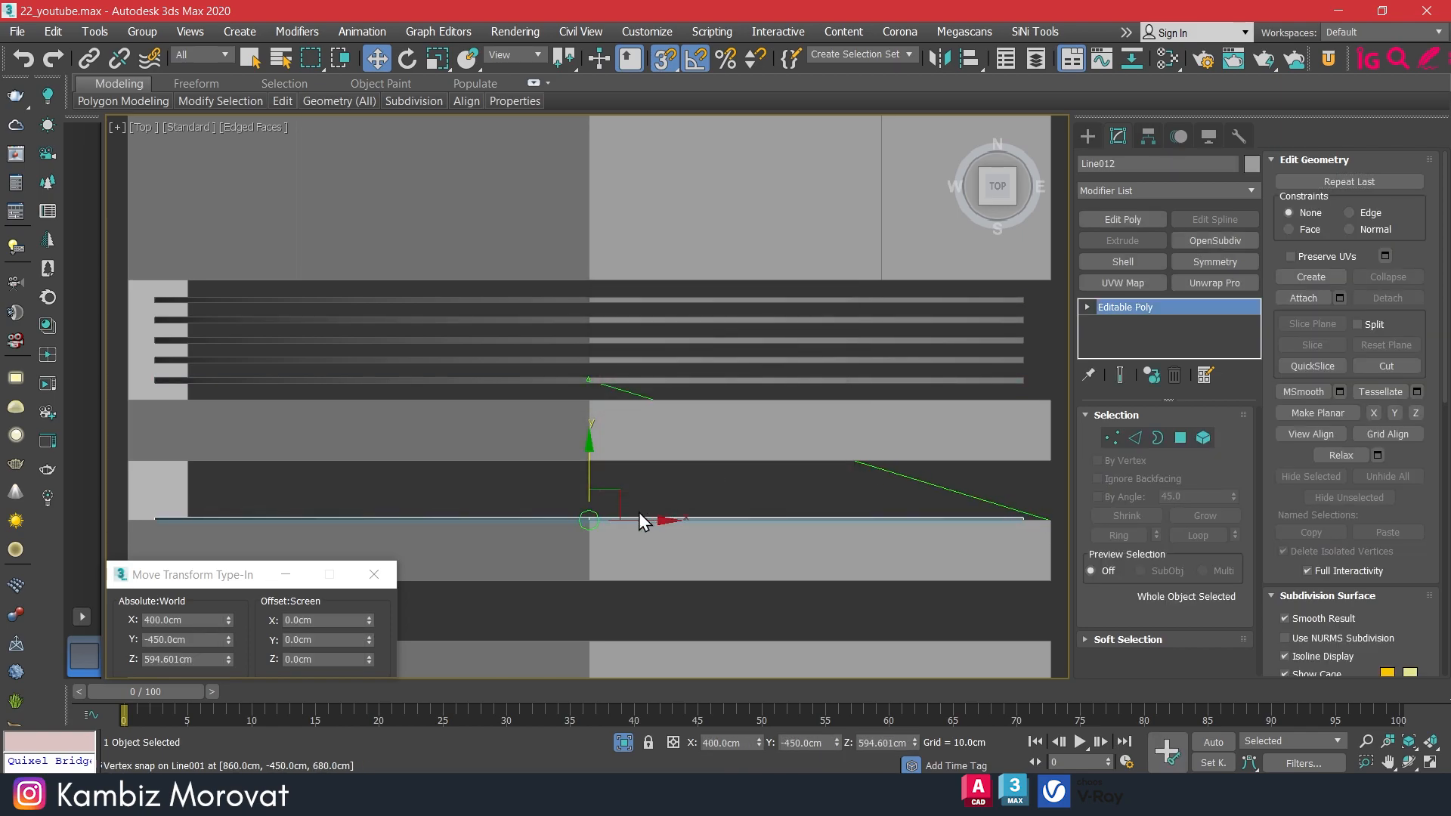
pyautogui.click(331, 640)
pyautogui.write('20')
pyautogui.press('Return')
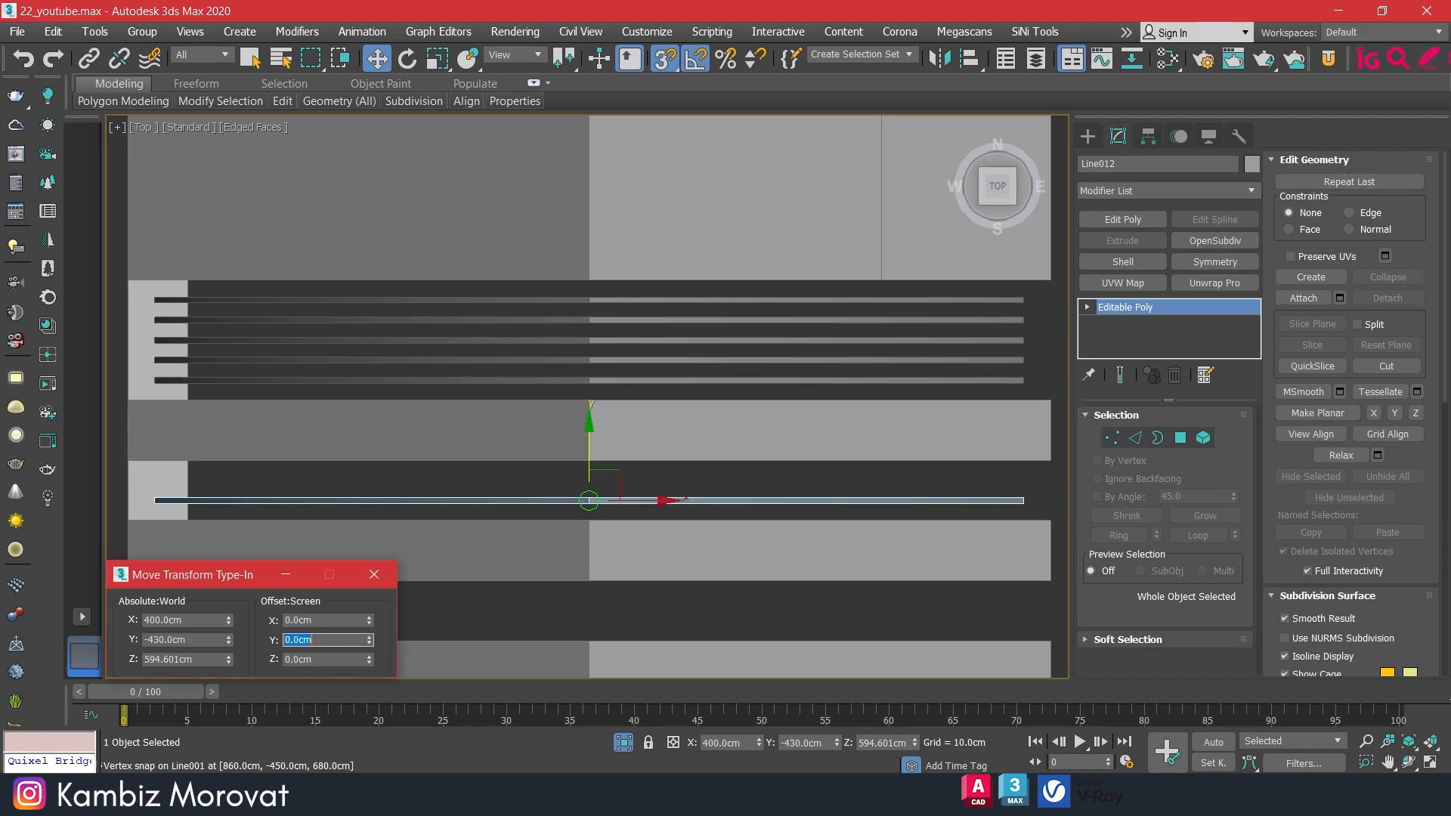
# Duplicate the bar in the second gap and move the duplicate another 20 cm along Y.
pyautogui.keyDown('shift'); pyautogui.moveTo(595, 472); pyautogui.dragTo(595, 473); pyautogui.keyUp('shift')
pyautogui.click(654, 463)
pyautogui.click(328, 639)
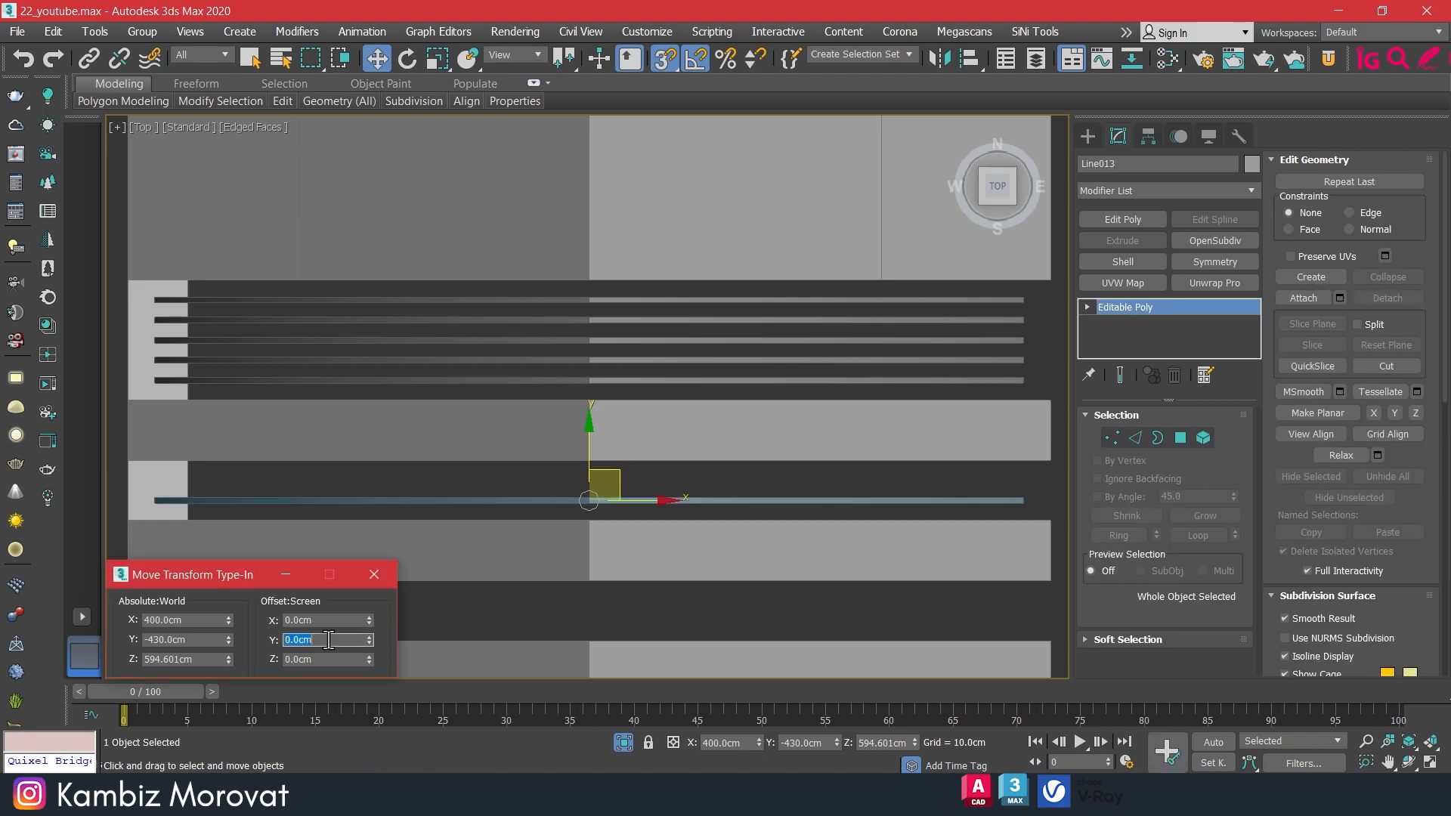
pyautogui.write('20')
pyautogui.press('Return')
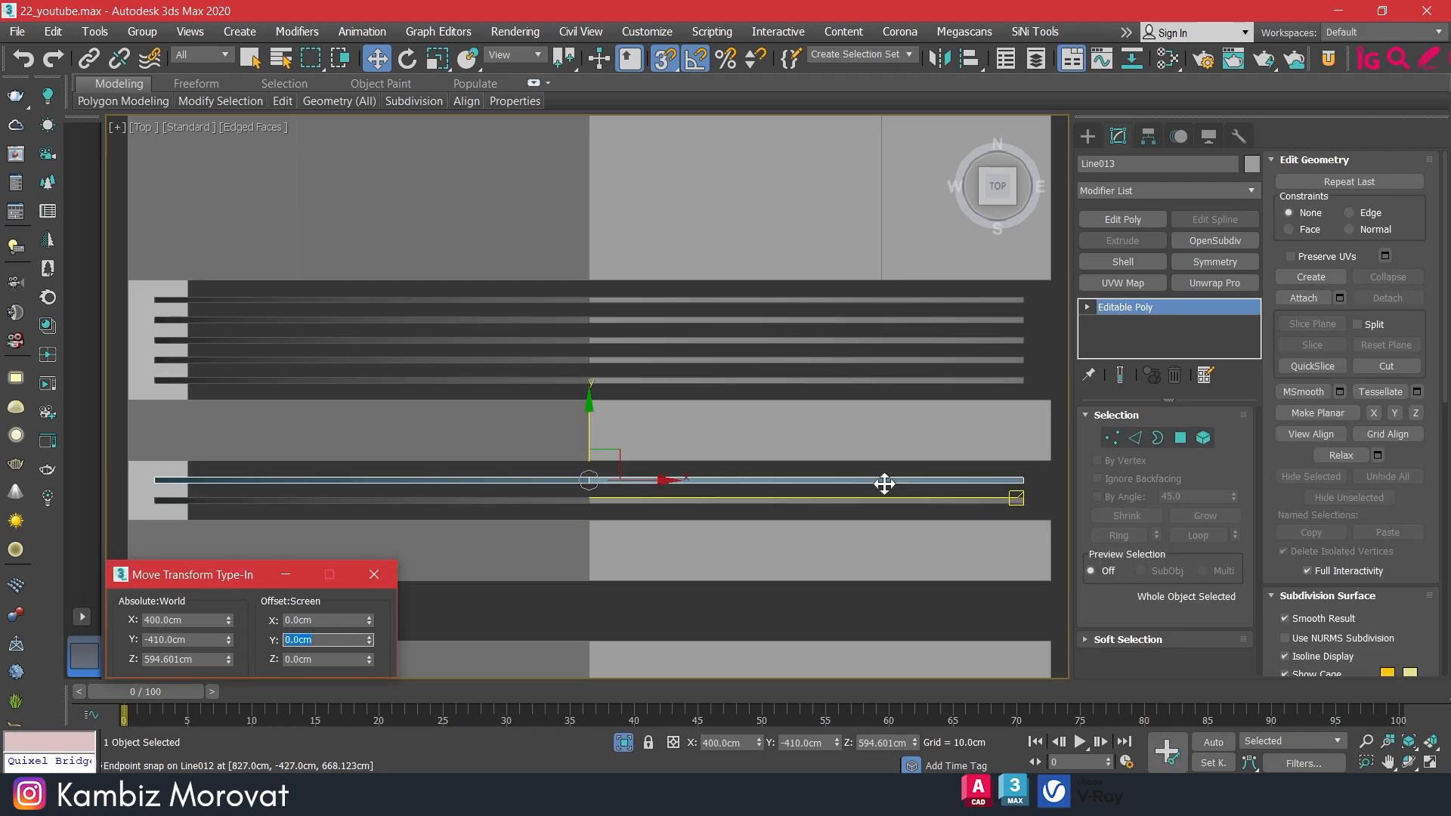
# Draw a reference plane about 168 cm wide across the 120 cm gap beside the main roof, with 4 length segments.
pyautogui.click(1087, 136)
pyautogui.click(1203, 324)
pyautogui.moveTo(1050, 400); pyautogui.dragTo(879, 279)
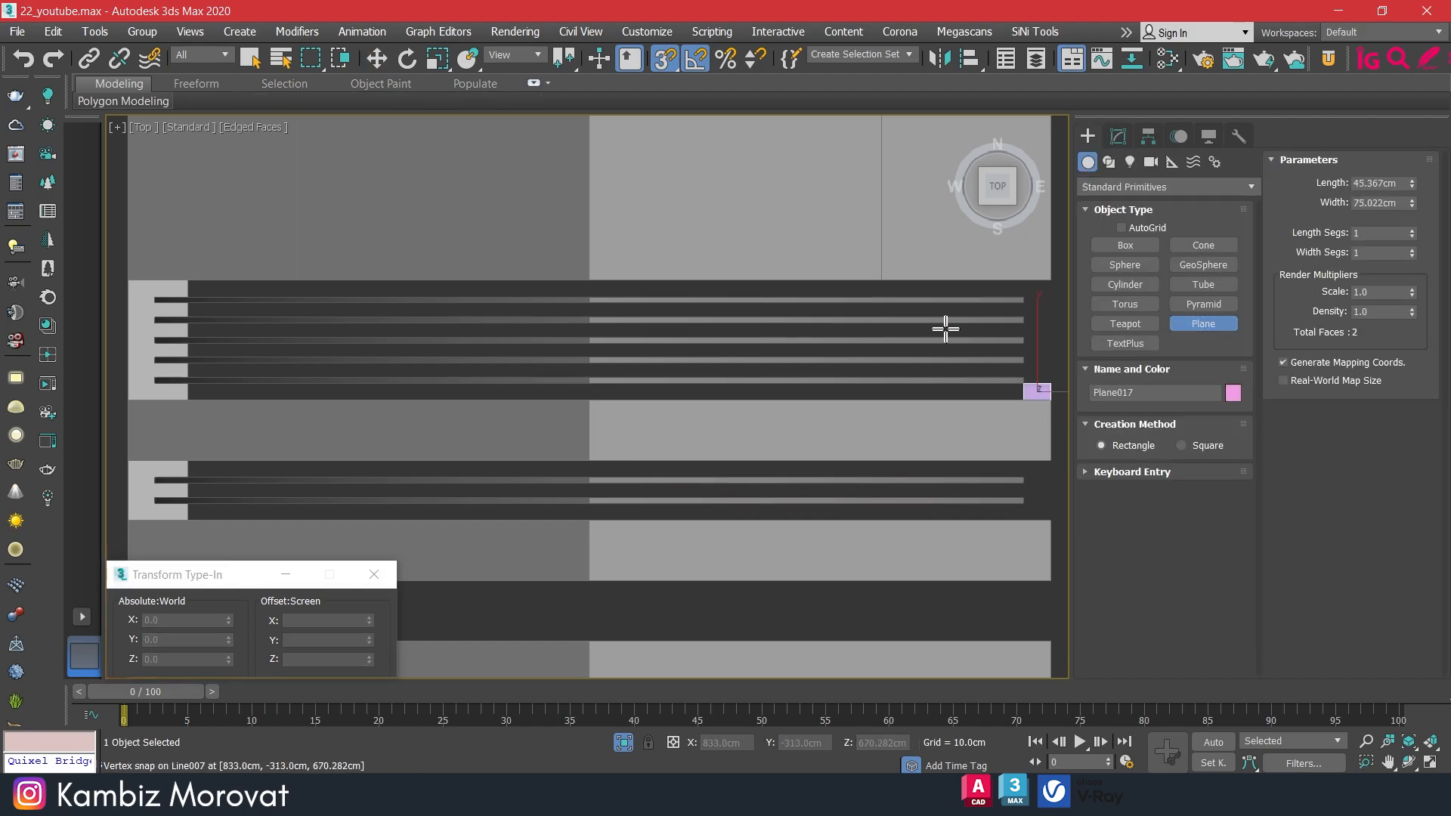
pyautogui.click(1410, 230)
pyautogui.click(1410, 230)
pyautogui.click(1410, 230)
pyautogui.click(1410, 230)
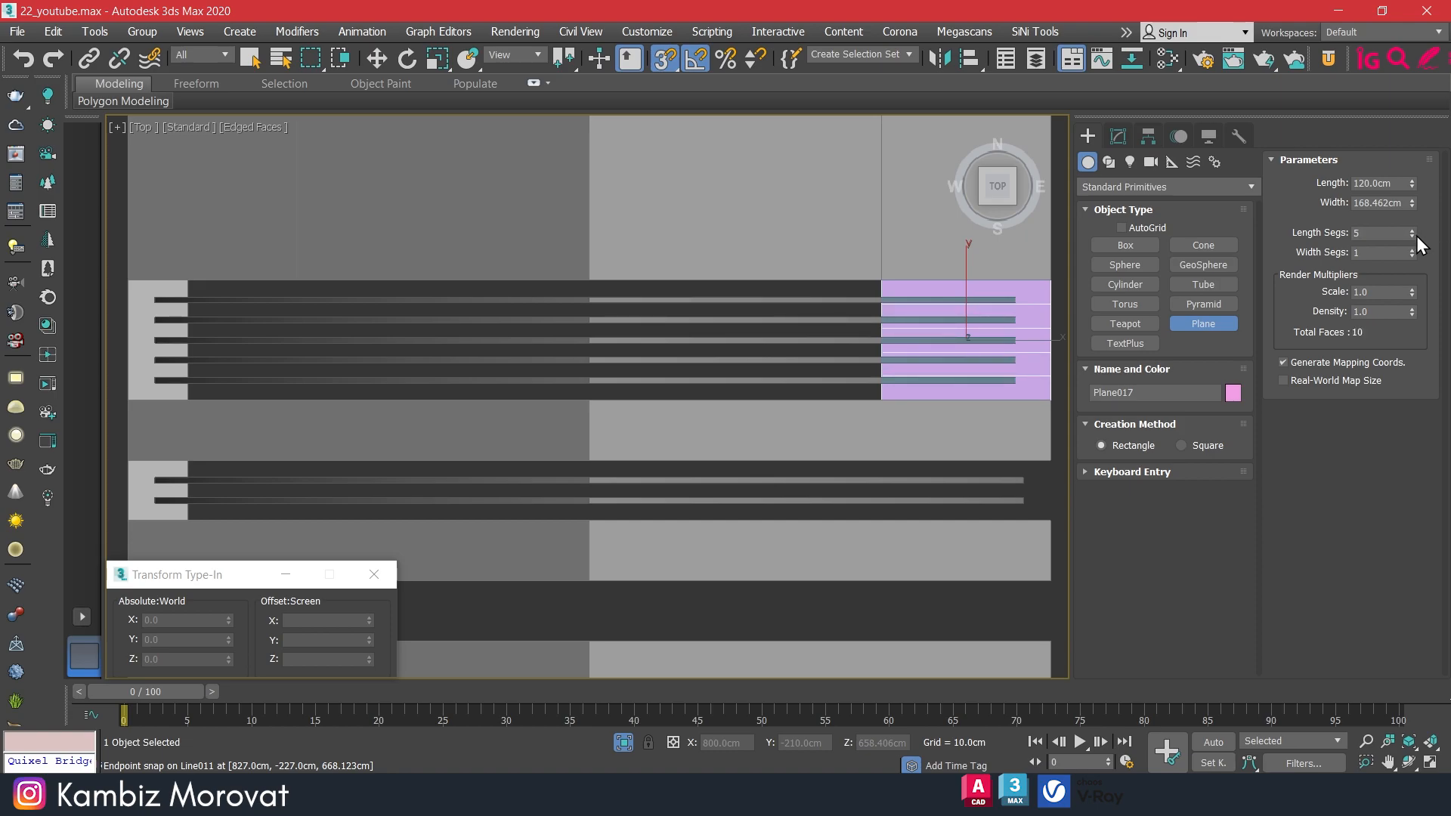
# Move the front bar of the wide gap flush against the neighbouring frame's edge, at Y -327 cm.
pyautogui.press('w')
pyautogui.click(890, 380)
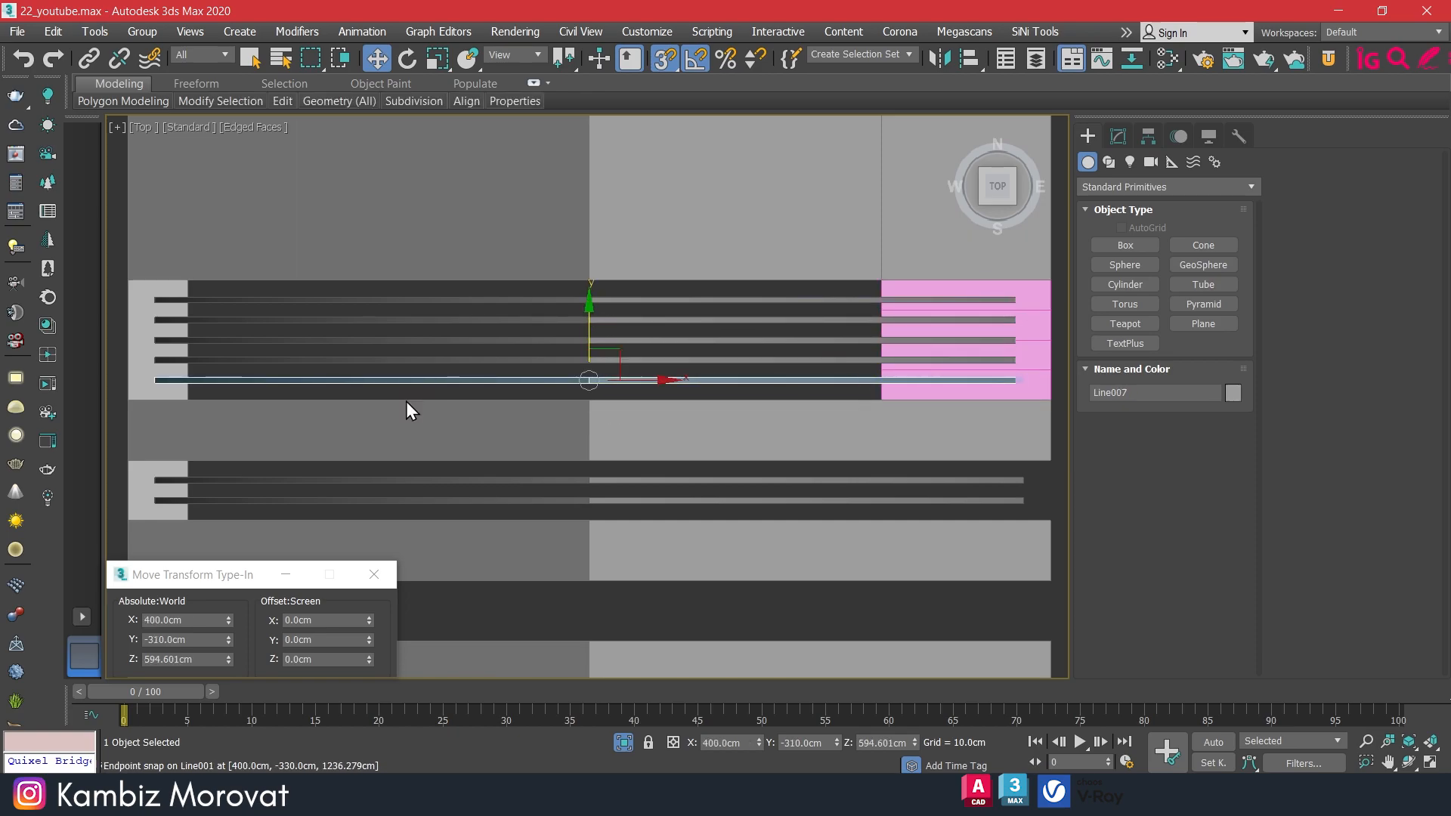
pyautogui.scroll(3, 589, 382)
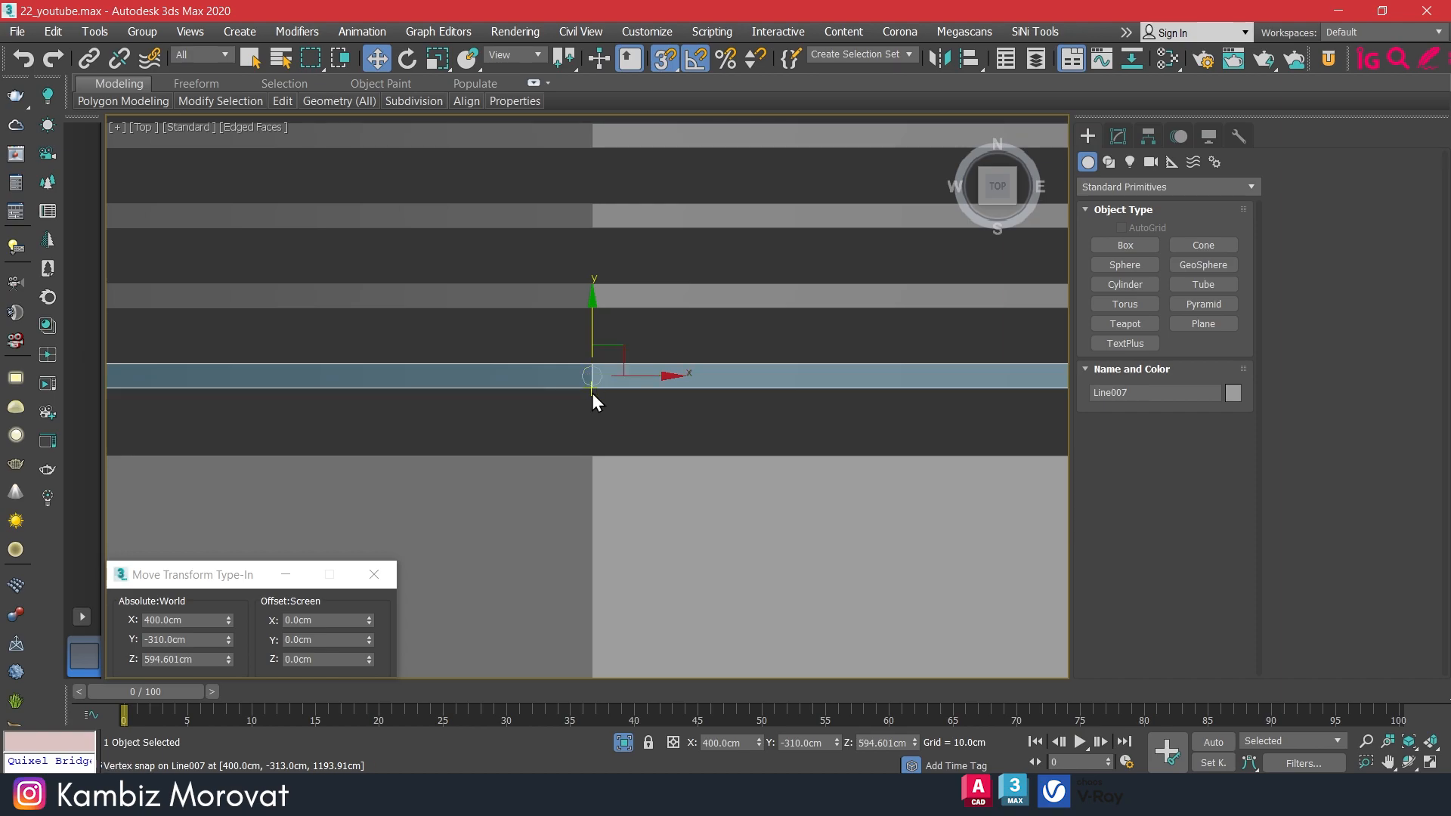
pyautogui.scroll(1, 646, 408)
pyautogui.moveTo(652, 412); pyautogui.dragTo(648, 408)
pyautogui.rightClick(647, 408)
pyautogui.scroll(3, 569, 388)
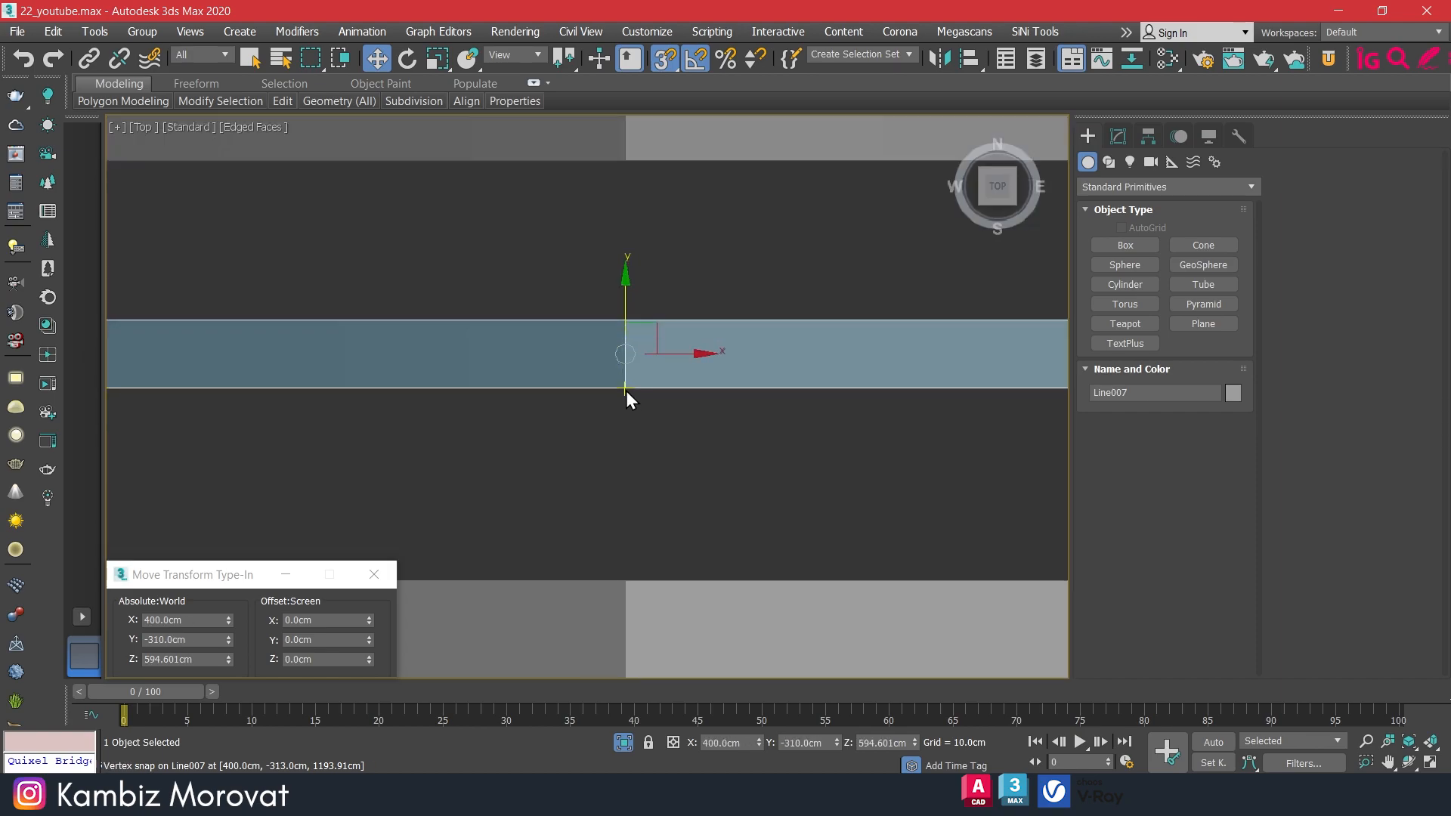
pyautogui.scroll(-2, 641, 438)
pyautogui.moveTo(641, 437); pyautogui.dragTo(632, 499)
pyautogui.scroll(-4, 696, 427)
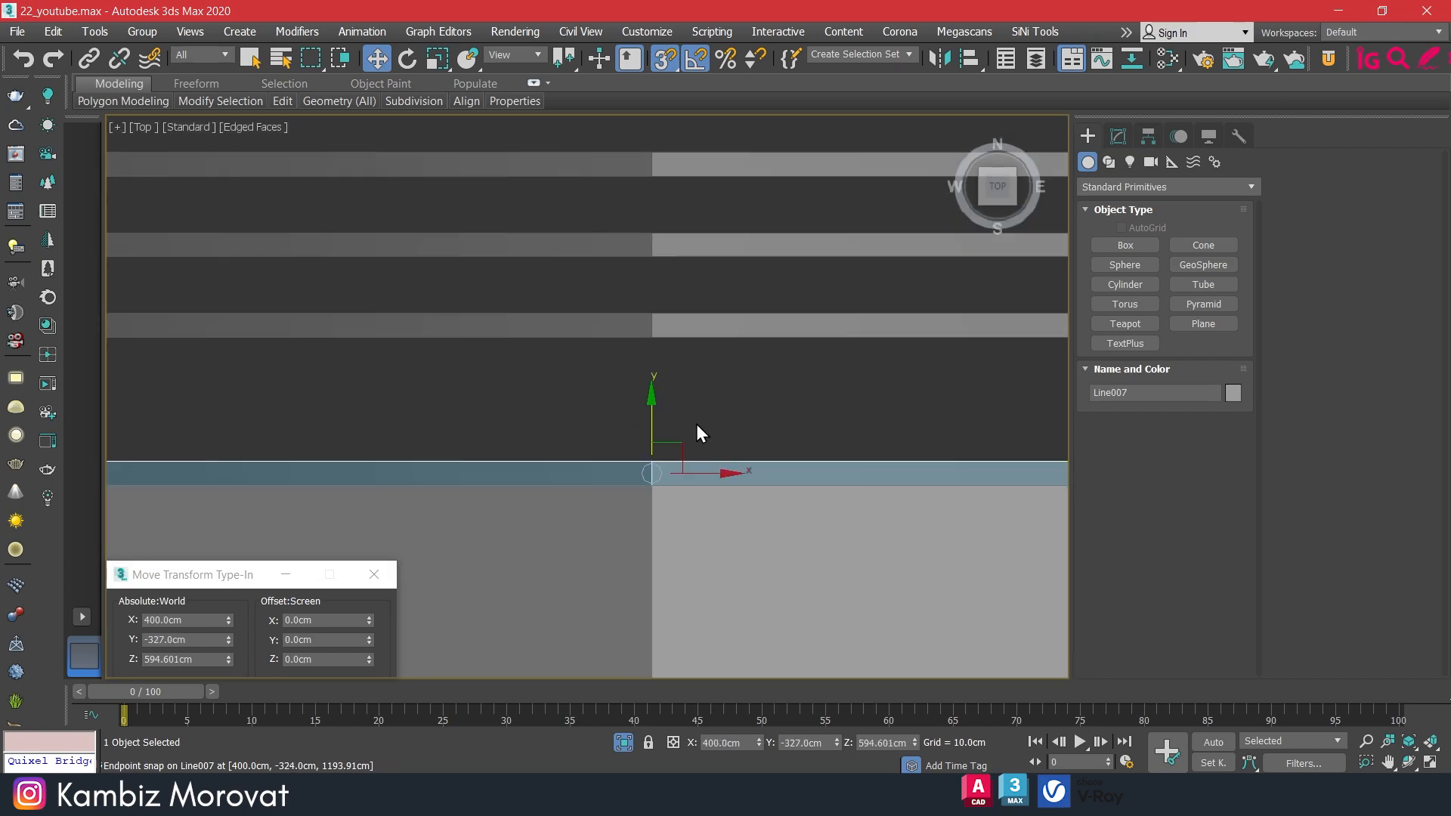
# Move the bar nearest the main roof flush against the roof edge, at Y -213 cm.
pyautogui.click(656, 357)
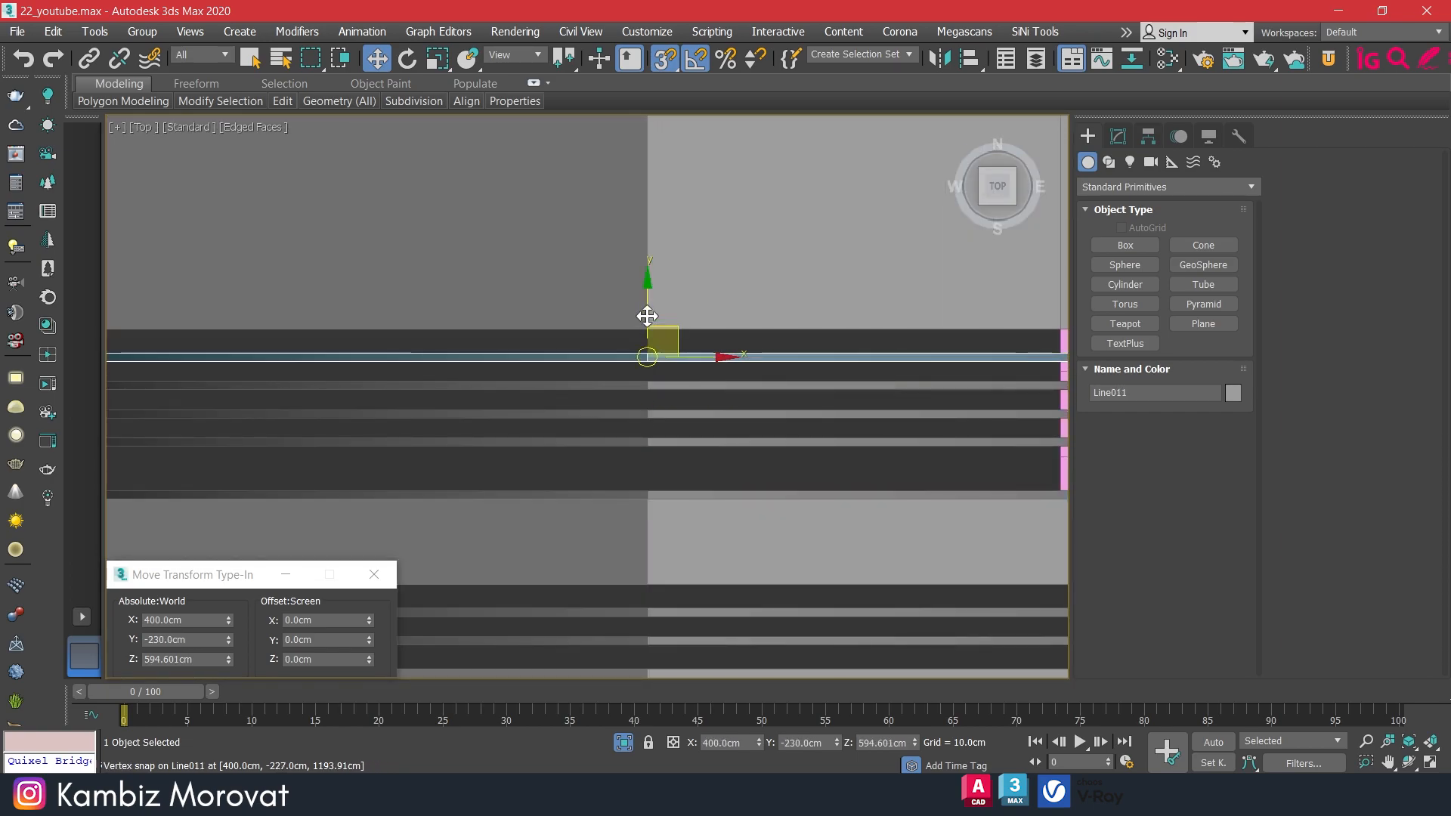
pyautogui.scroll(5, 645, 333)
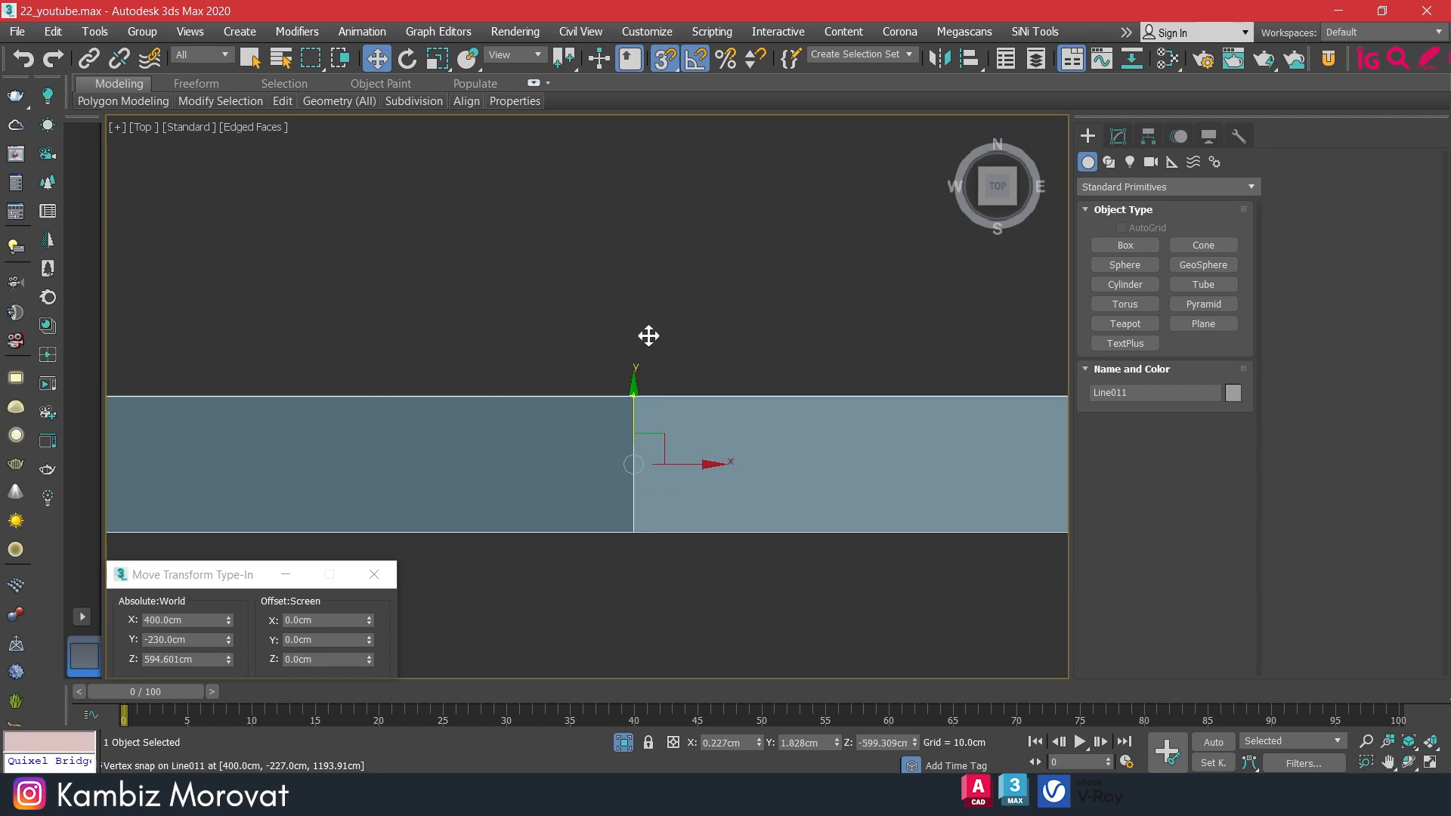
pyautogui.scroll(-5, 650, 317)
pyautogui.moveTo(658, 301); pyautogui.dragTo(655, 239)
pyautogui.scroll(-4, 741, 340)
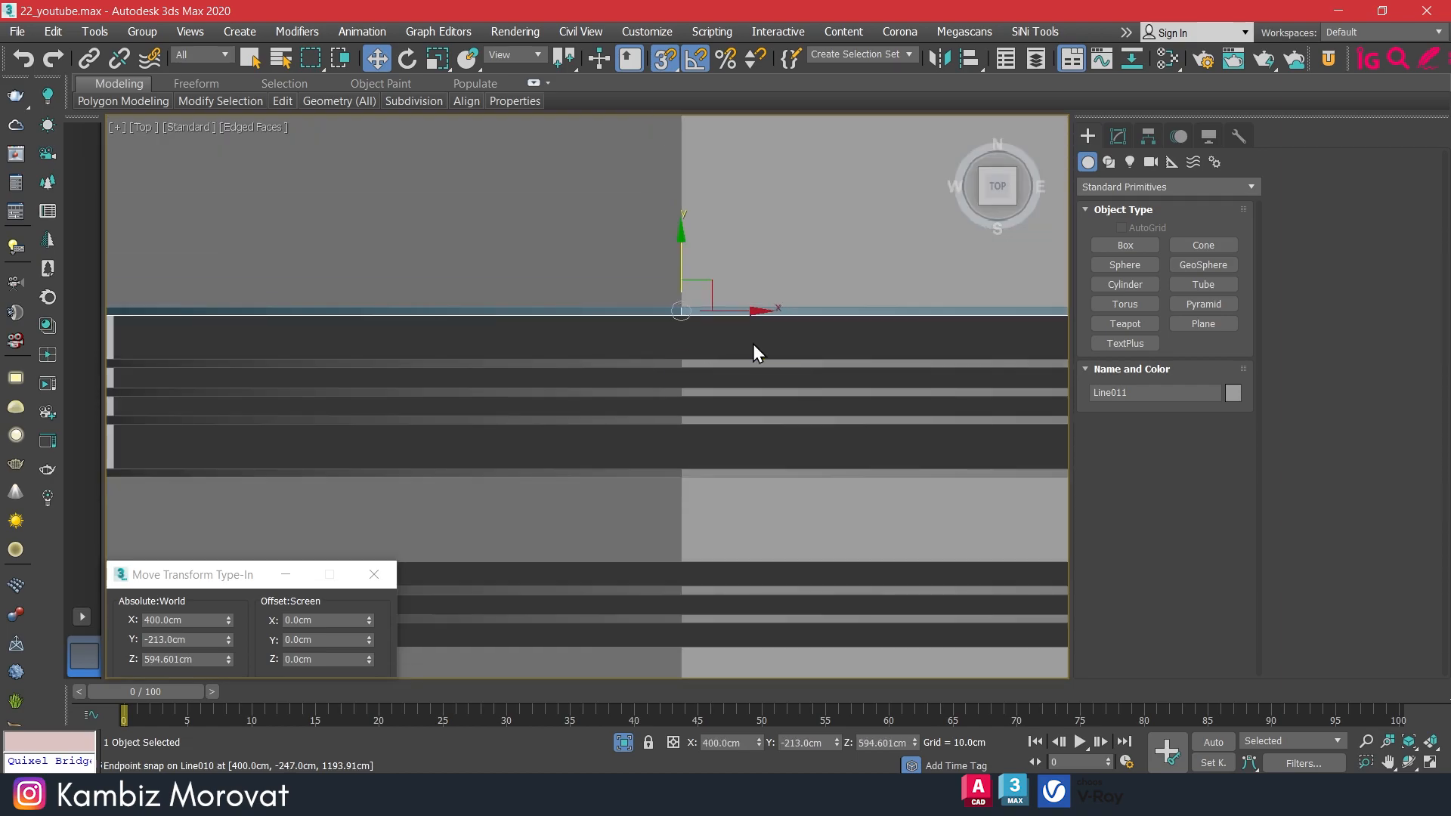
# Snap the intermediate bars of the wide gap to the reference plane's segment lines, at Y -240 cm and Y -300 cm.
pyautogui.moveTo(750, 349); pyautogui.dragTo(443, 291, button='middle')
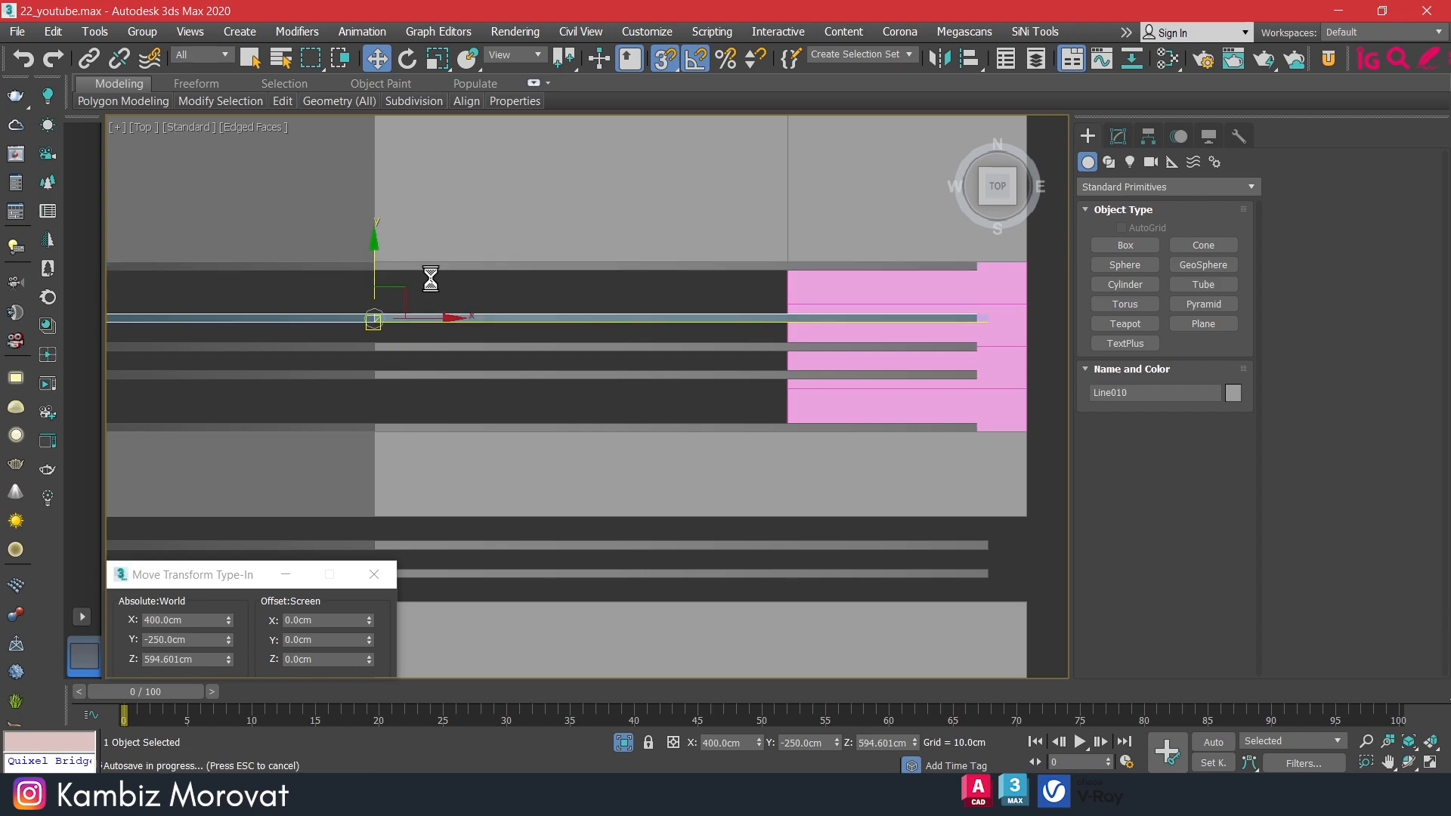
pyautogui.moveTo(376, 320); pyautogui.dragTo(785, 308)
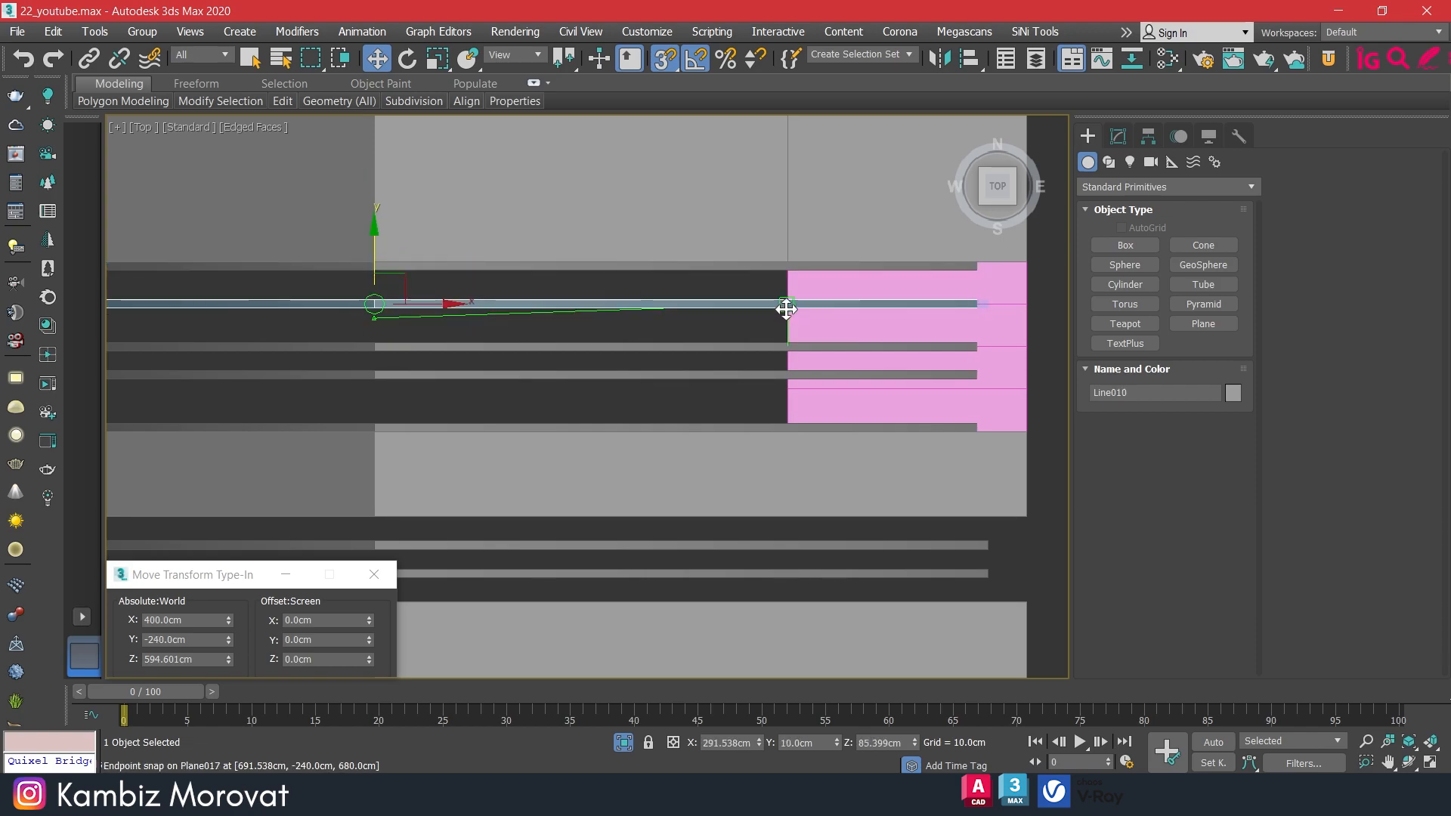
pyautogui.click(755, 348)
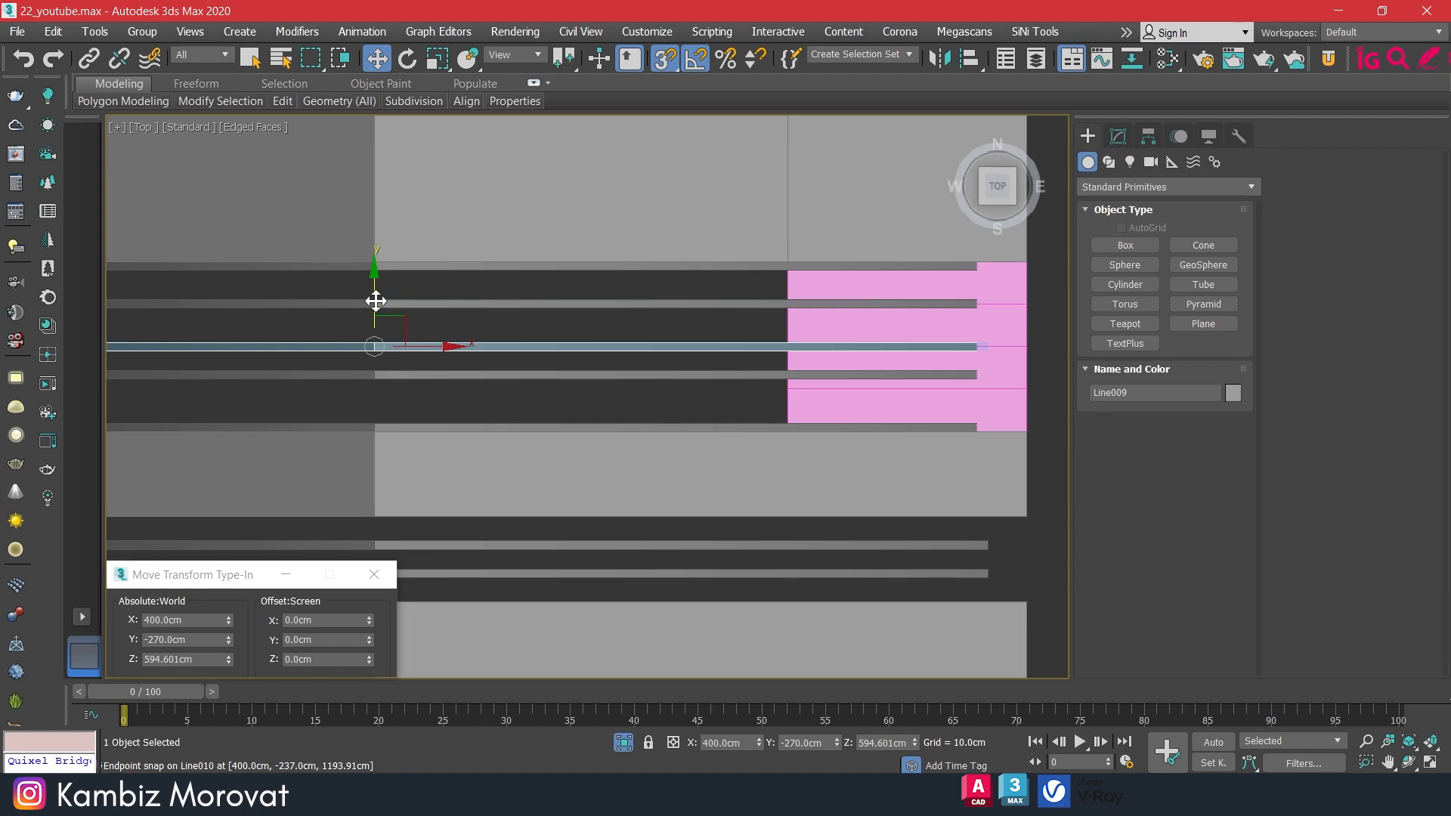
pyautogui.click(767, 375)
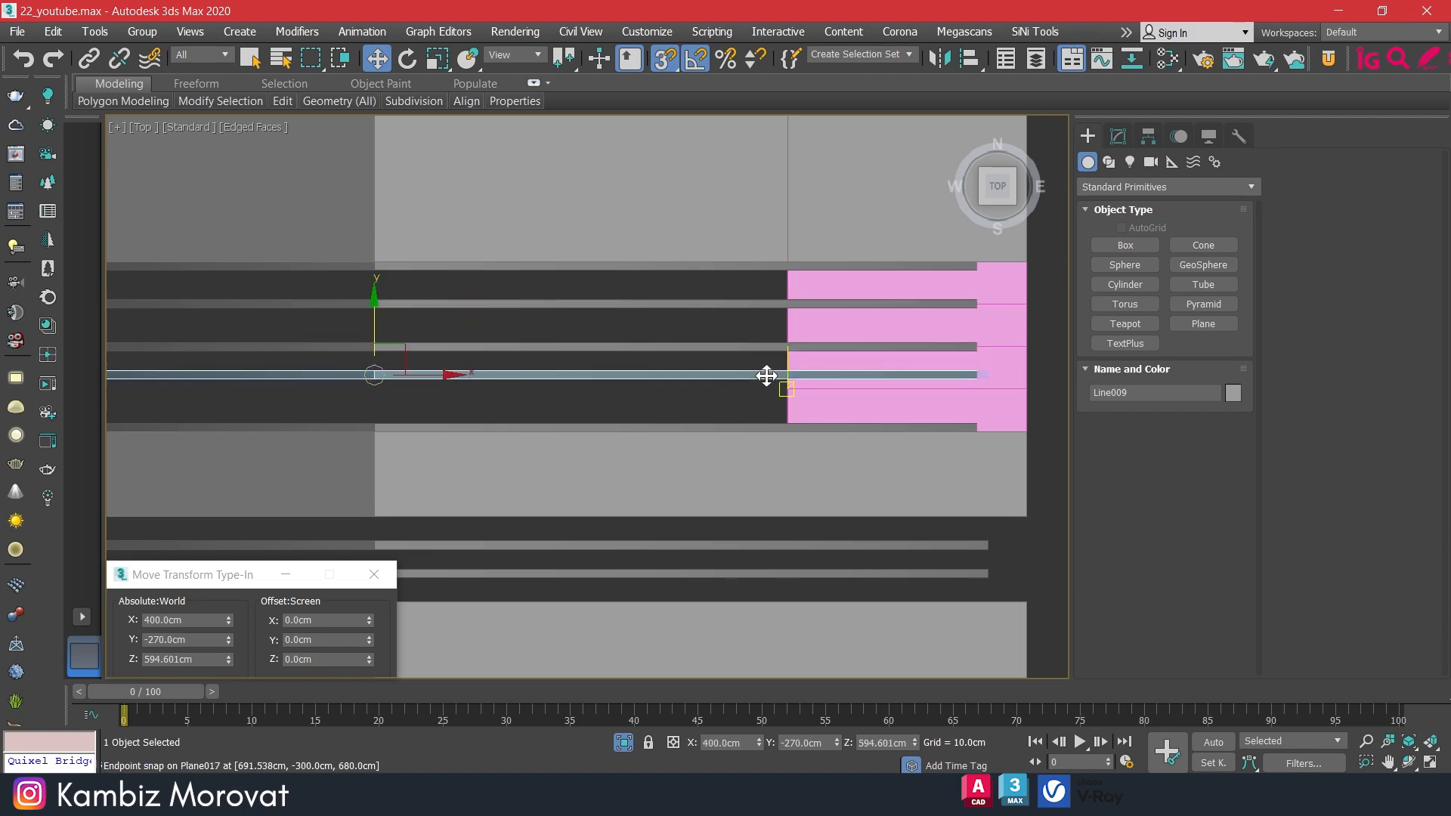
pyautogui.moveTo(375, 314); pyautogui.dragTo(799, 392)
pyautogui.scroll(-2, 771, 360)
pyautogui.scroll(-2, 773, 356)
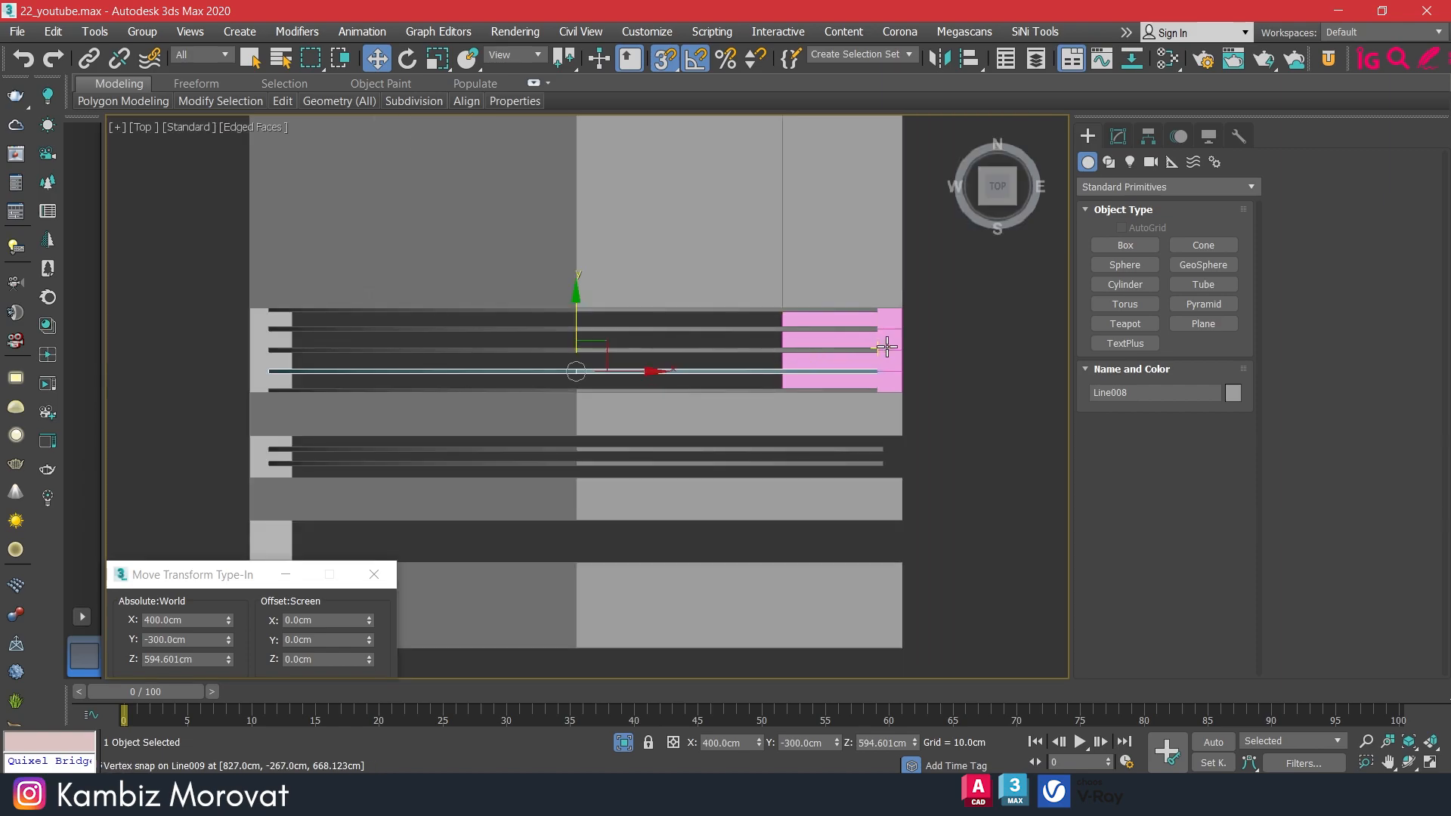
# Delete the reference plane from the wide gap.
pyautogui.scroll(2, 923, 363)
pyautogui.click(885, 379)
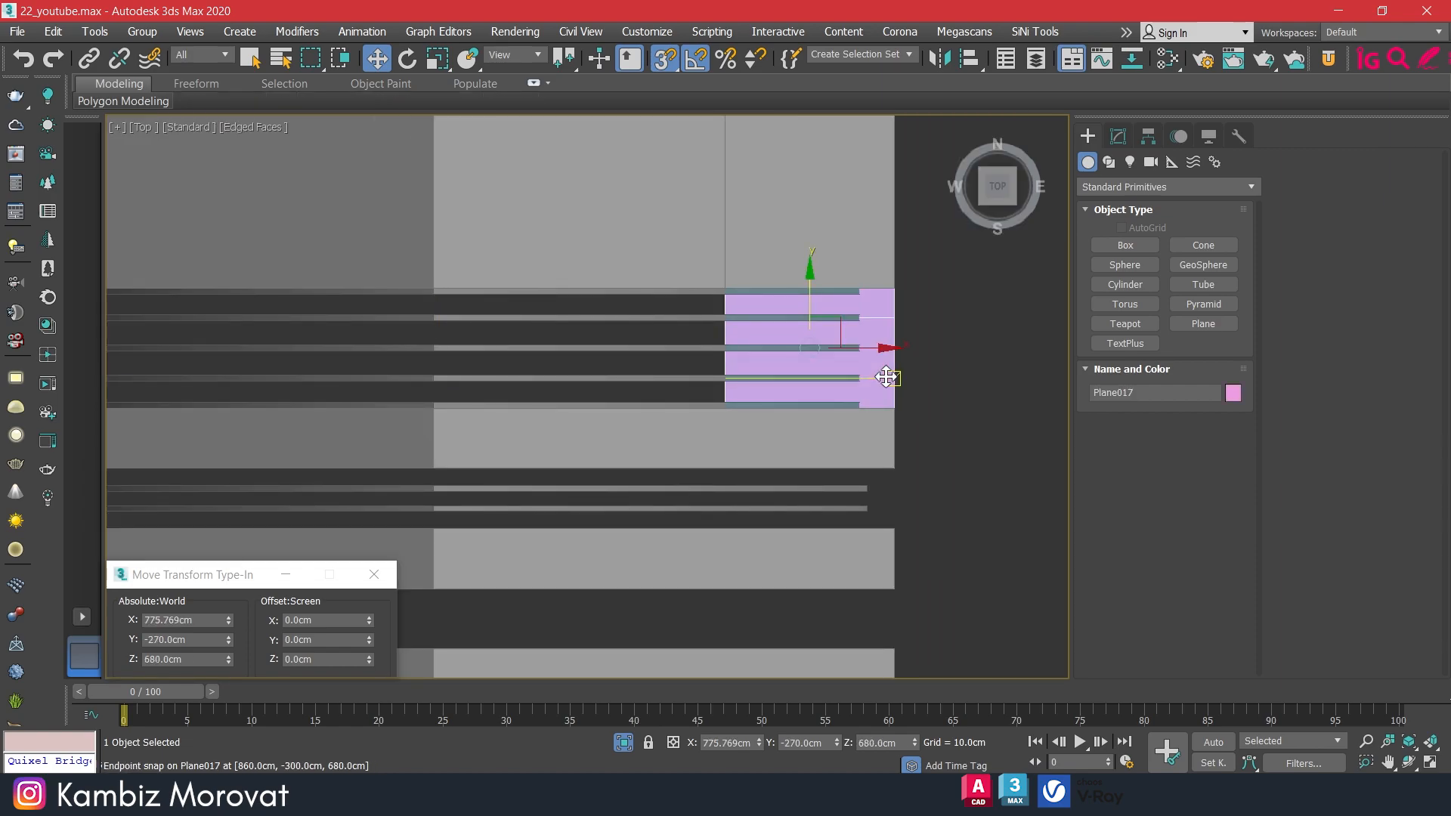
pyautogui.press('Delete')
# Draw a 60 by 460 cm reference plane across the second gap and set its length segments to 3.
pyautogui.click(1205, 323)
pyautogui.moveTo(894, 528); pyautogui.dragTo(723, 294)
pyautogui.moveTo(956, 443); pyautogui.dragTo(934, 407, button='middle')
pyautogui.press('Delete')
pyautogui.moveTo(874, 494); pyautogui.dragTo(411, 432)
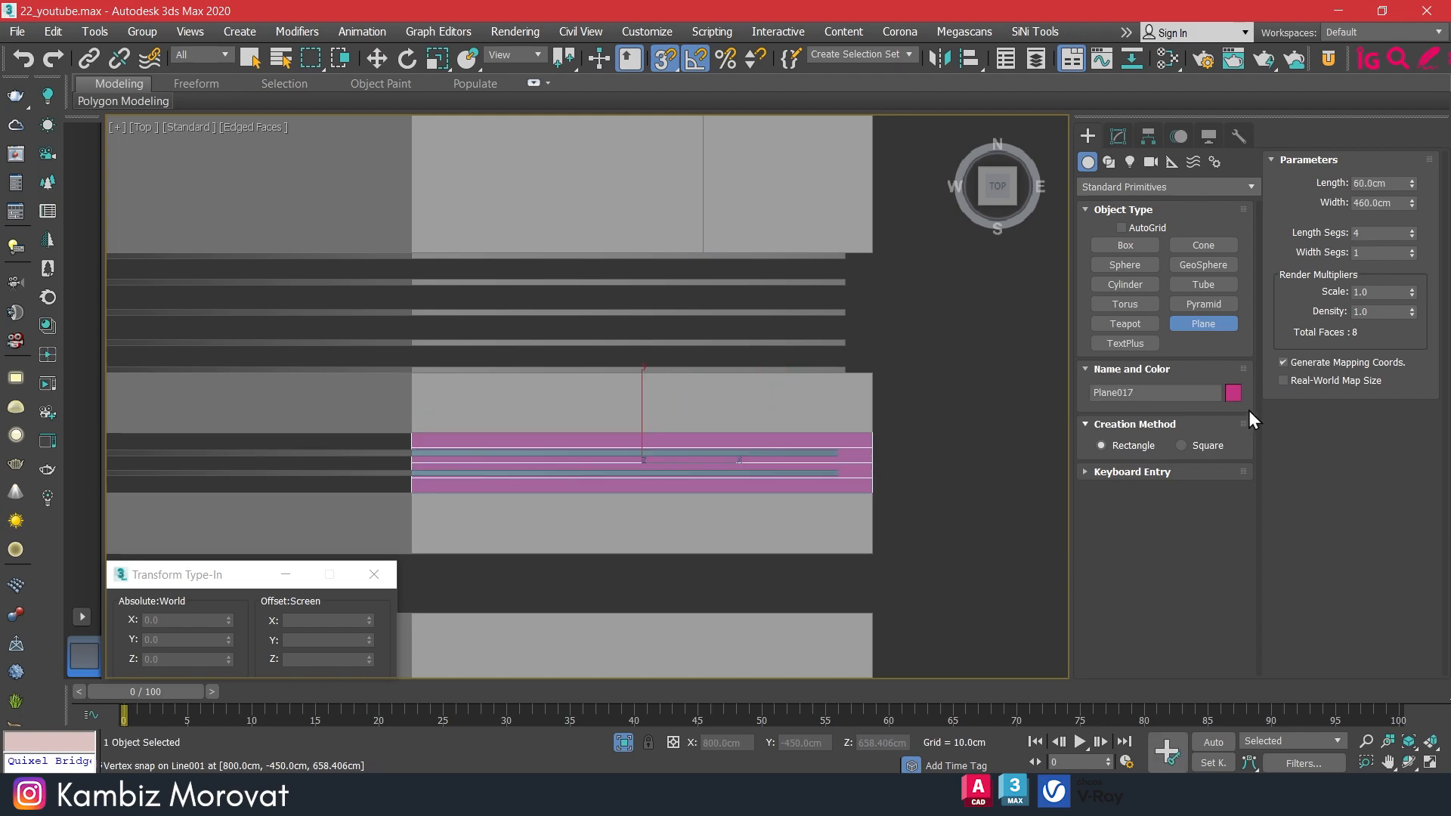
pyautogui.click(1412, 236)
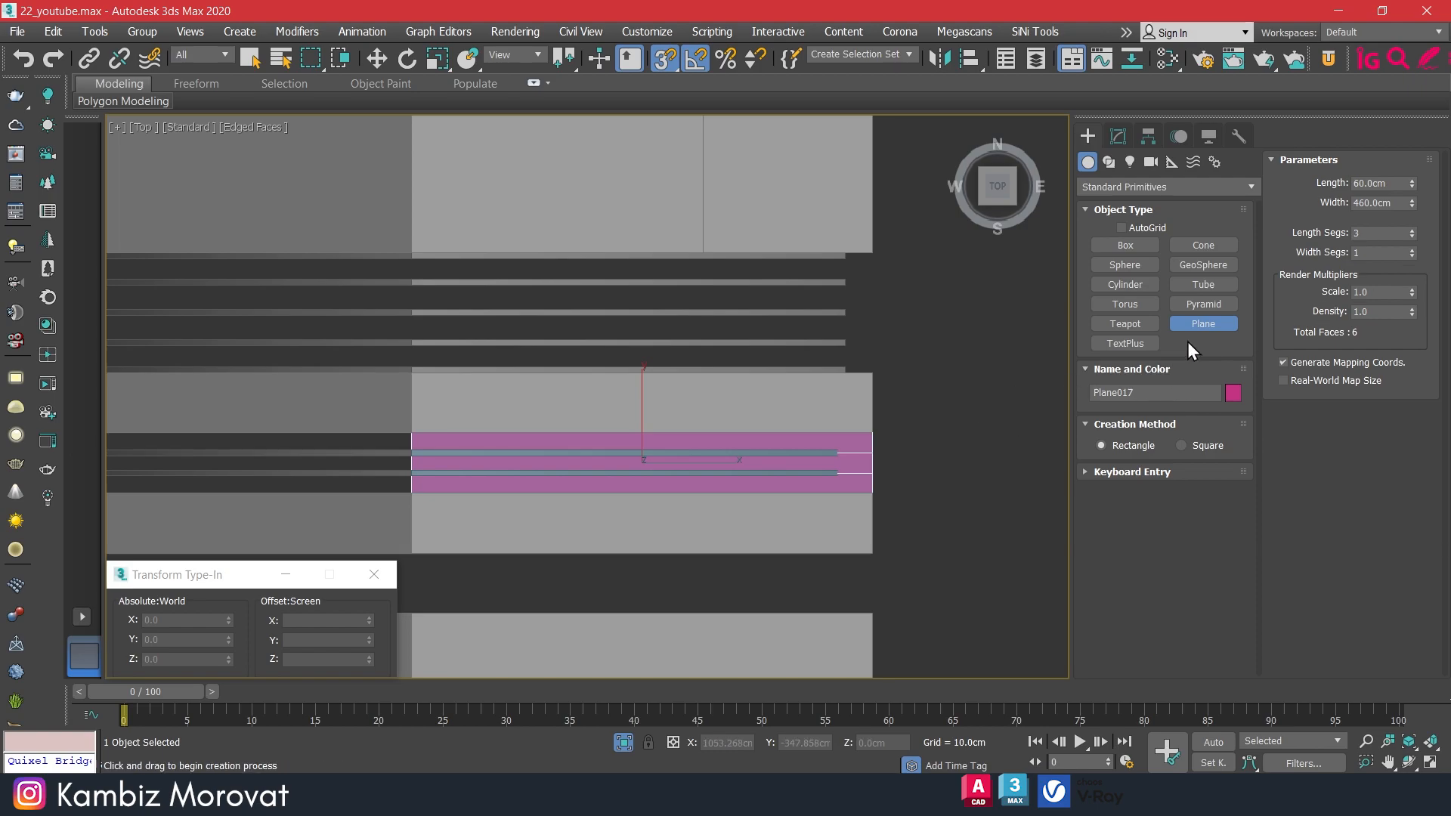
pyautogui.click(1412, 238)
# Move the second gap's bar nearest the main roof flush against the adjoining frame edge.
pyautogui.press('w')
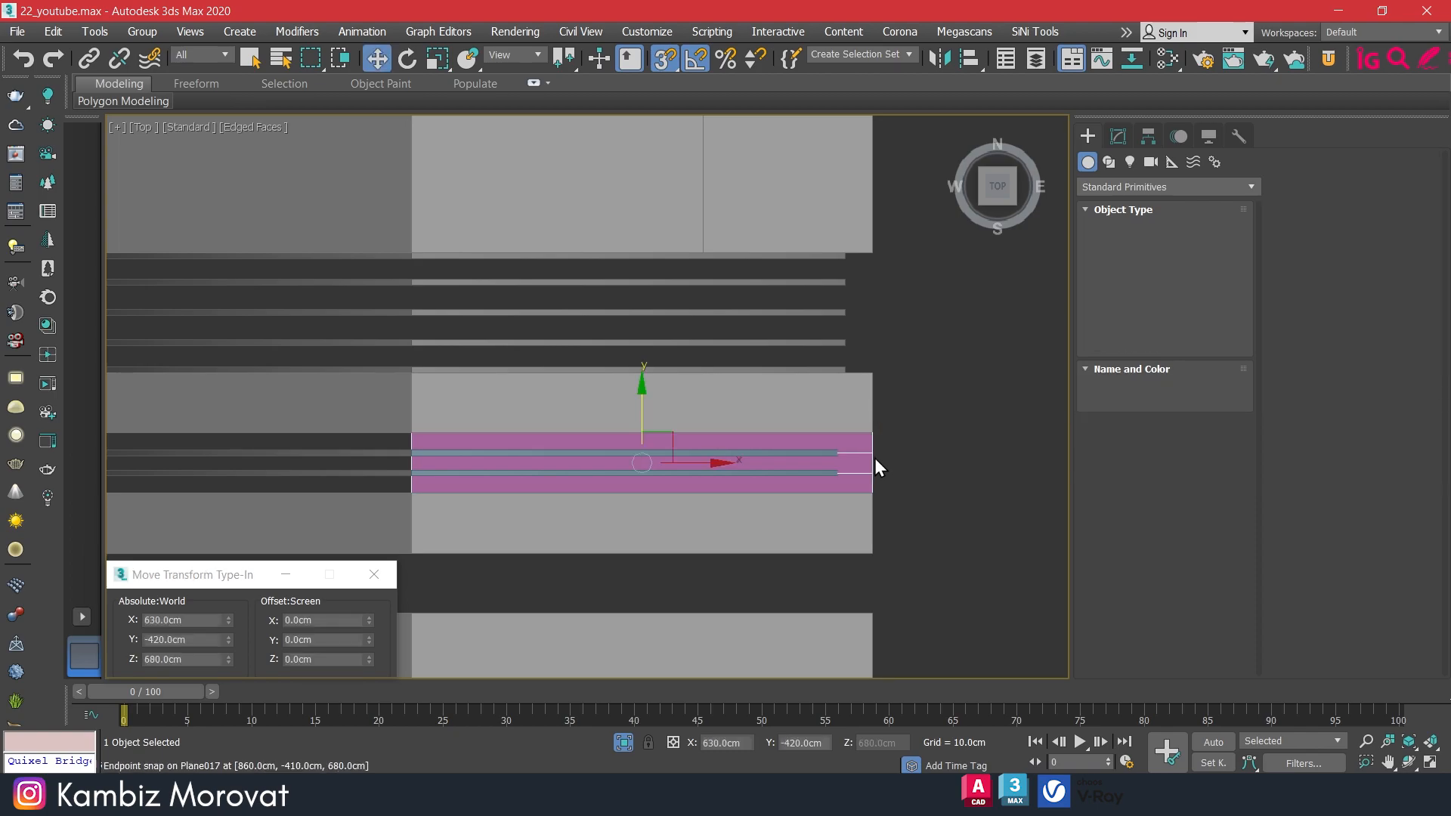
pyautogui.click(819, 453)
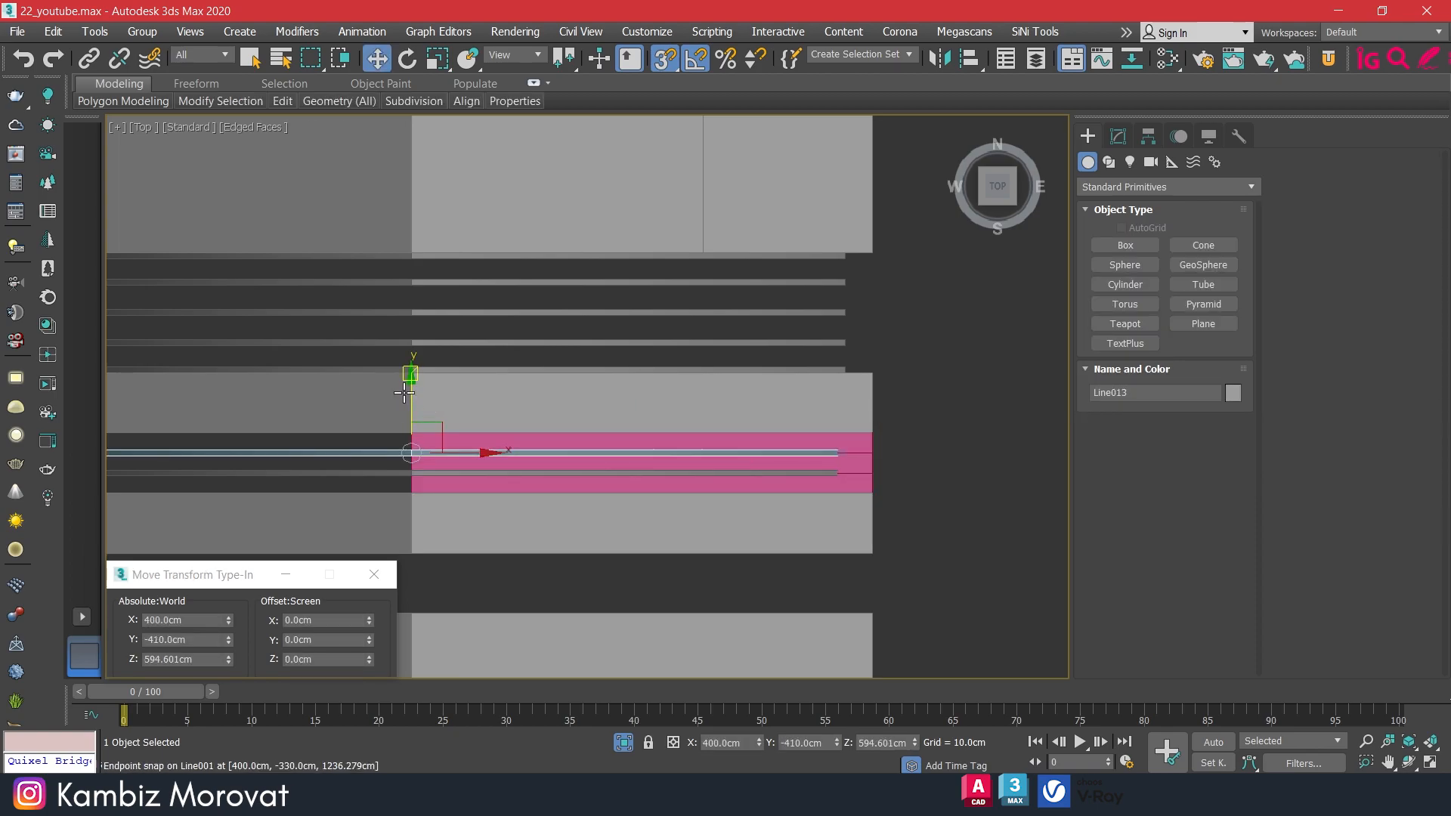
pyautogui.scroll(5, 890, 427)
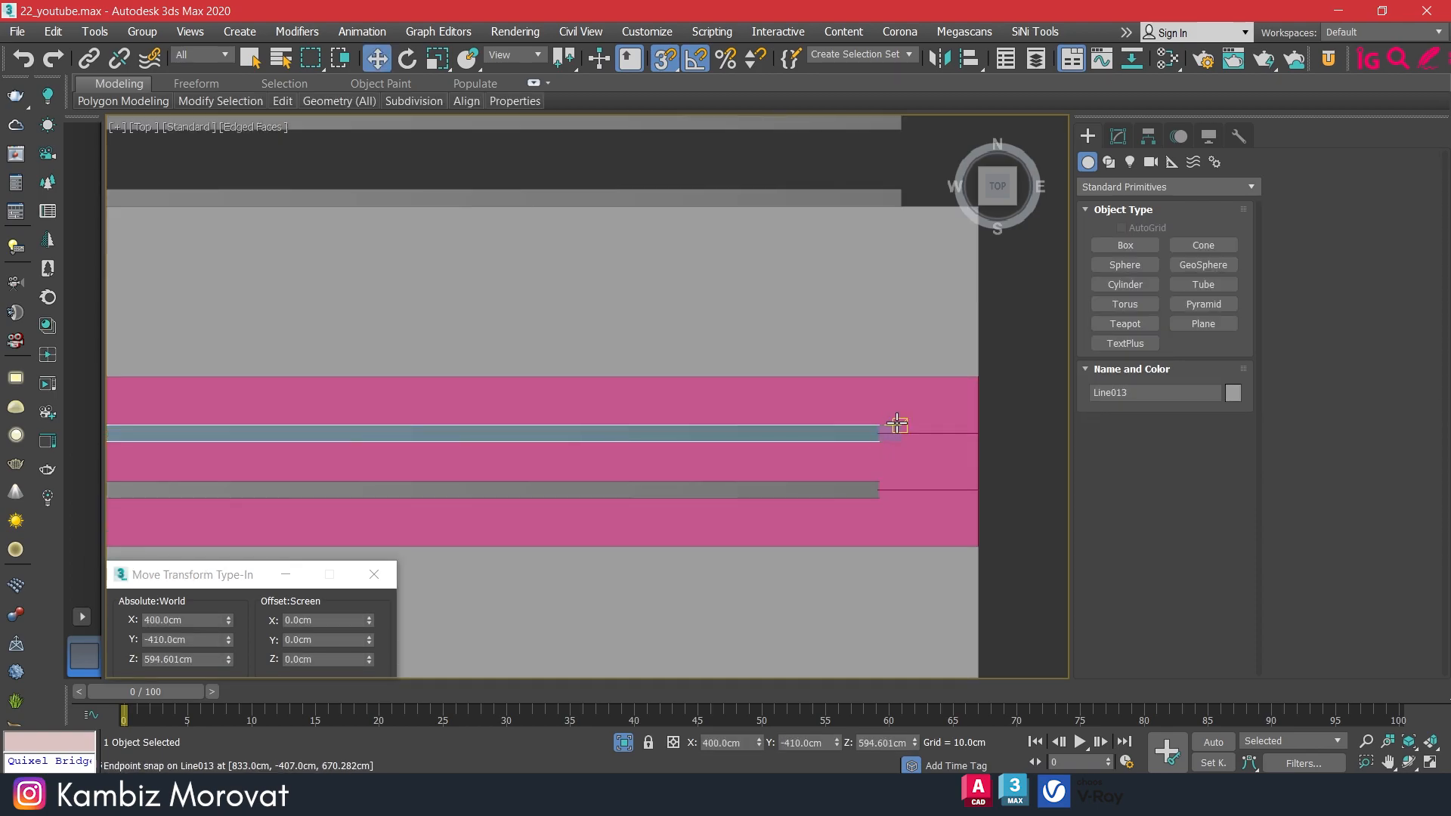
pyautogui.press('F3')
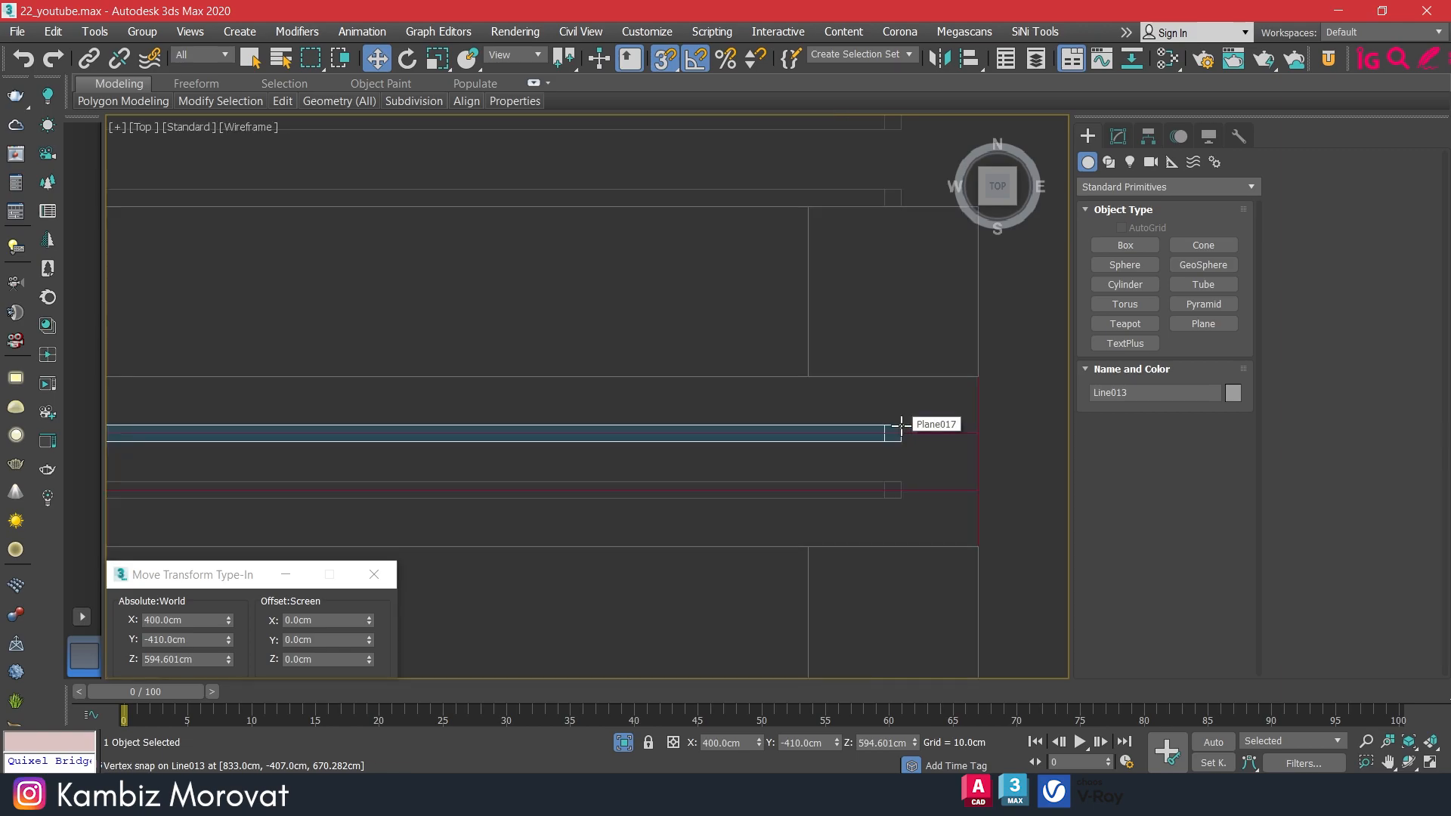
pyautogui.moveTo(897, 425); pyautogui.dragTo(1050, 346)
pyautogui.scroll(-3, 974, 400)
# Move the second gap's bar nearest the front flush against the frame edge on that side.
pyautogui.click(922, 495)
pyautogui.moveTo(964, 495); pyautogui.dragTo(923, 434, button='middle')
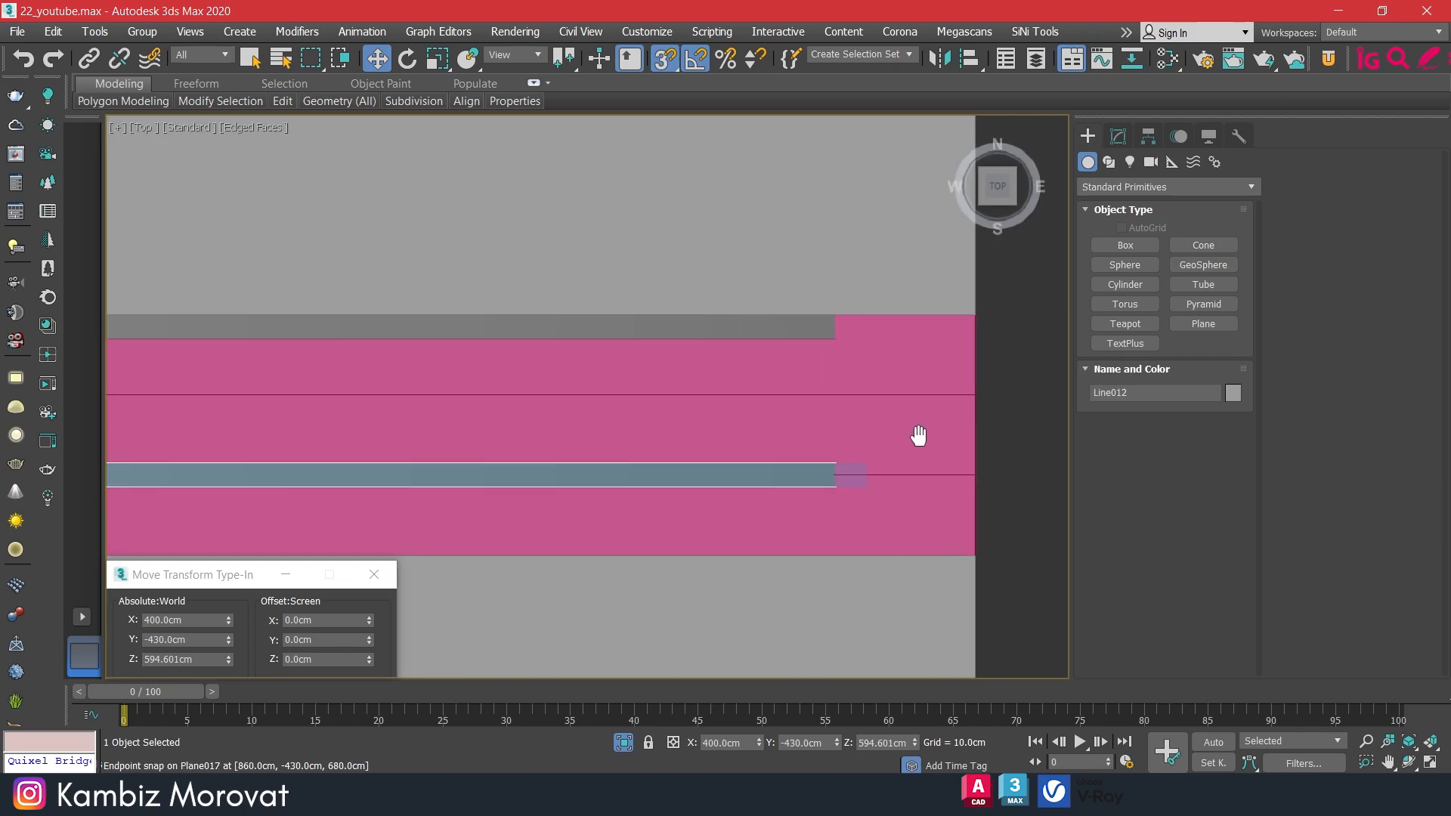
pyautogui.moveTo(854, 480); pyautogui.dragTo(967, 547)
pyautogui.scroll(-2, 836, 500)
pyautogui.scroll(-1, 567, 486)
pyautogui.moveTo(516, 484); pyautogui.dragTo(570, 464, button='middle')
# Clone two intermediate bars for the second gap, snapping one to each segment line of the reference plane.
pyautogui.moveTo(199, 437)
pyautogui.keyDown('shift'); pyautogui.mouseDown()
pyautogui.moveTo(431, 476)
pyautogui.moveTo(858, 485)
pyautogui.moveTo(859, 469)
pyautogui.mouseUp(); pyautogui.keyUp('shift')
pyautogui.click(727, 477)
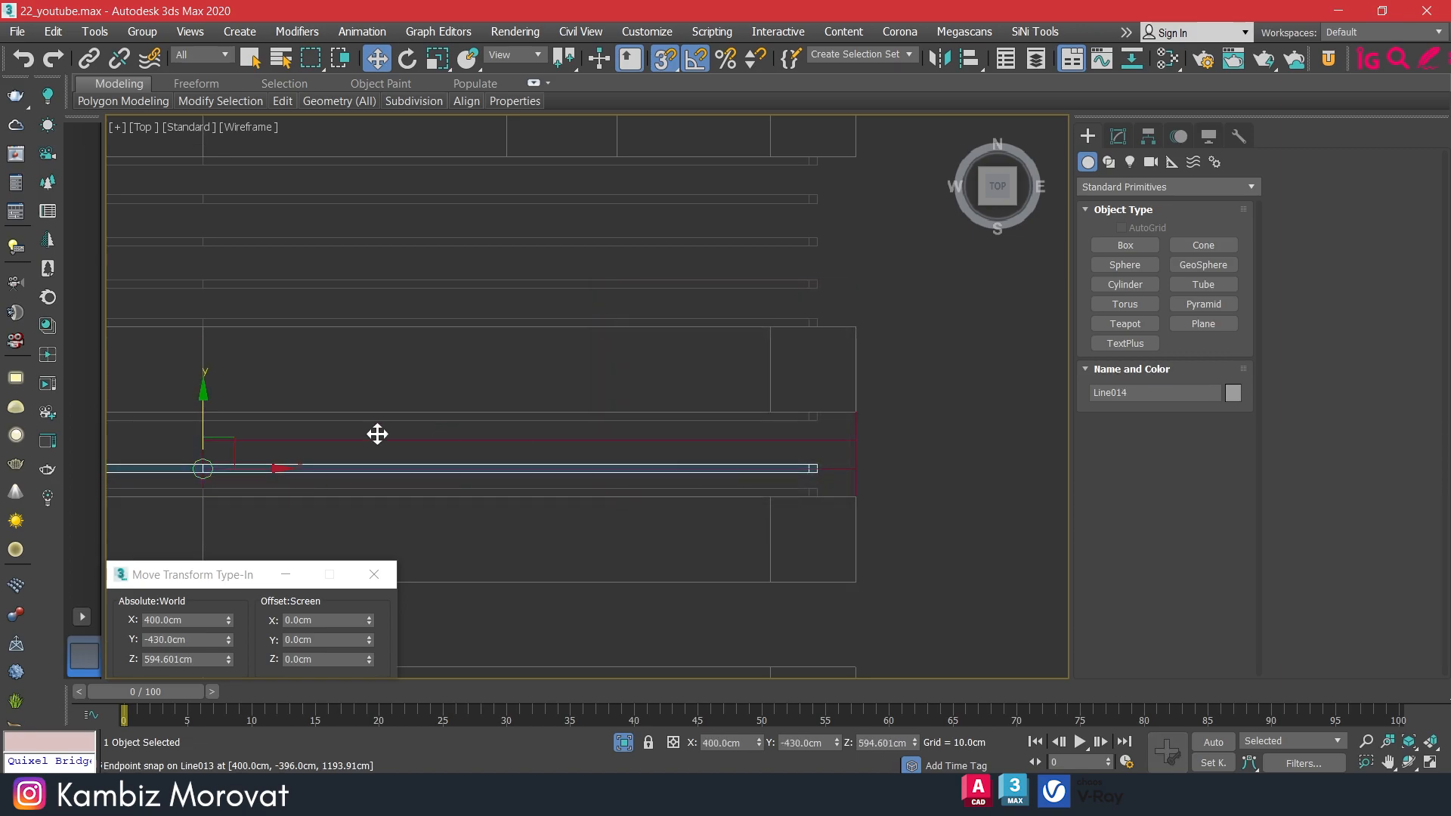
pyautogui.moveTo(201, 408)
pyautogui.mouseDown()
pyautogui.moveTo(878, 474)
pyautogui.moveTo(855, 435)
pyautogui.moveTo(845, 465)
pyautogui.mouseUp()
pyautogui.click(757, 476)
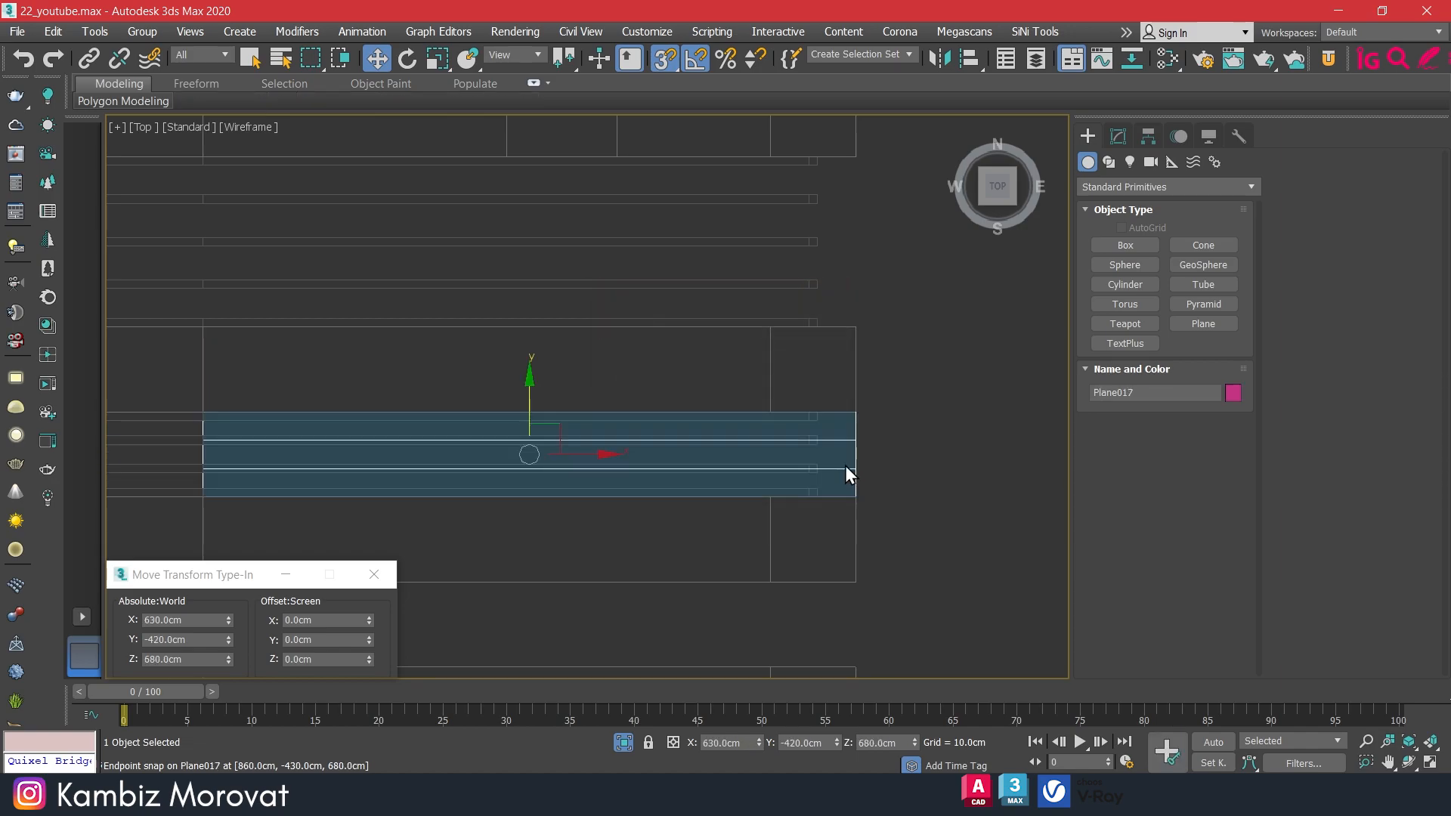
# Delete the second gap's reference plane and copy its four bars into the third gap, snapped to the matching frame corner.
pyautogui.click(879, 480)
pyautogui.moveTo(881, 415); pyautogui.dragTo(730, 493)
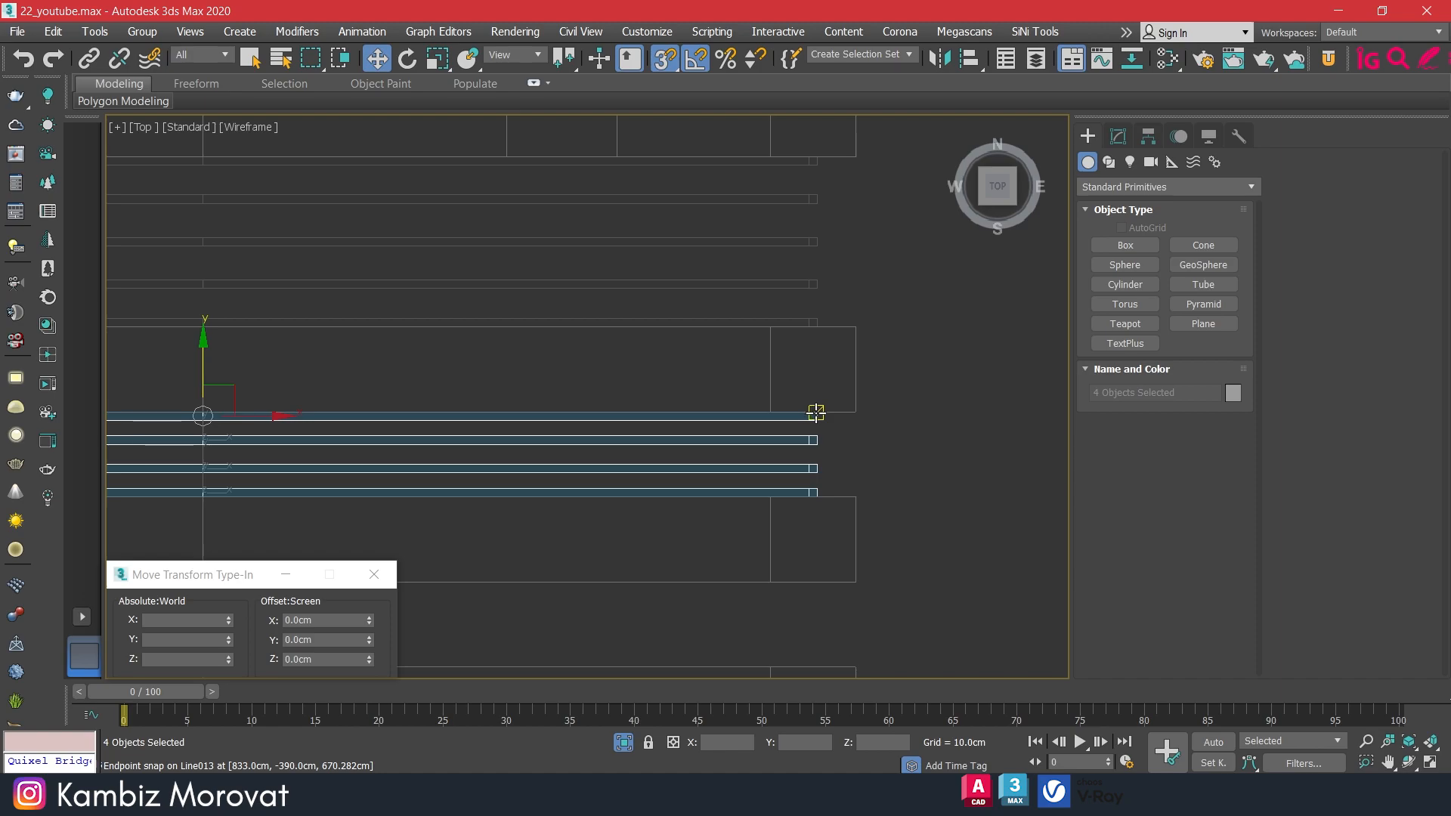
pyautogui.scroll(4, 817, 413)
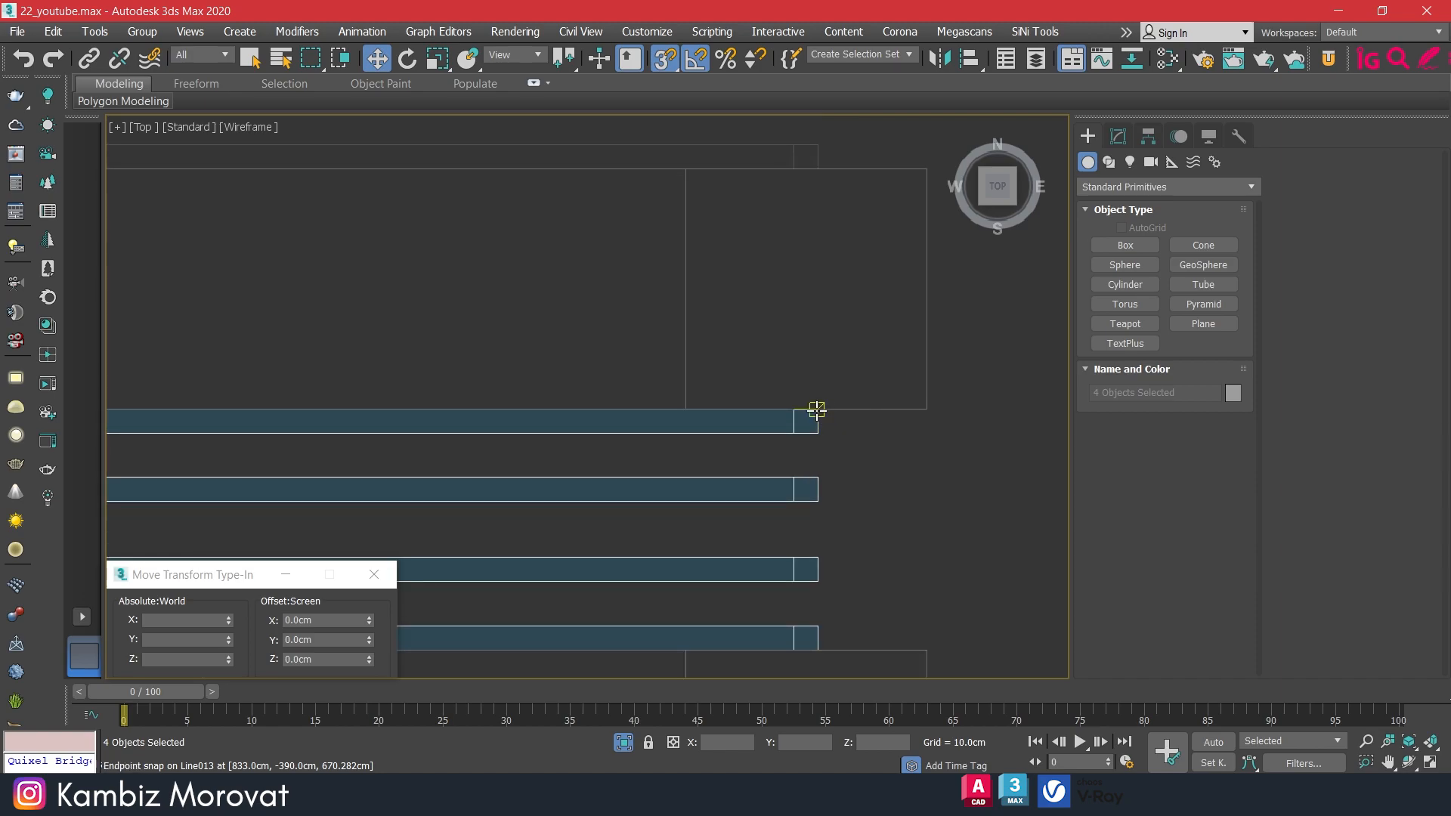
pyautogui.moveTo(818, 413); pyautogui.dragTo(873, 583)
pyautogui.scroll(-6, 839, 469)
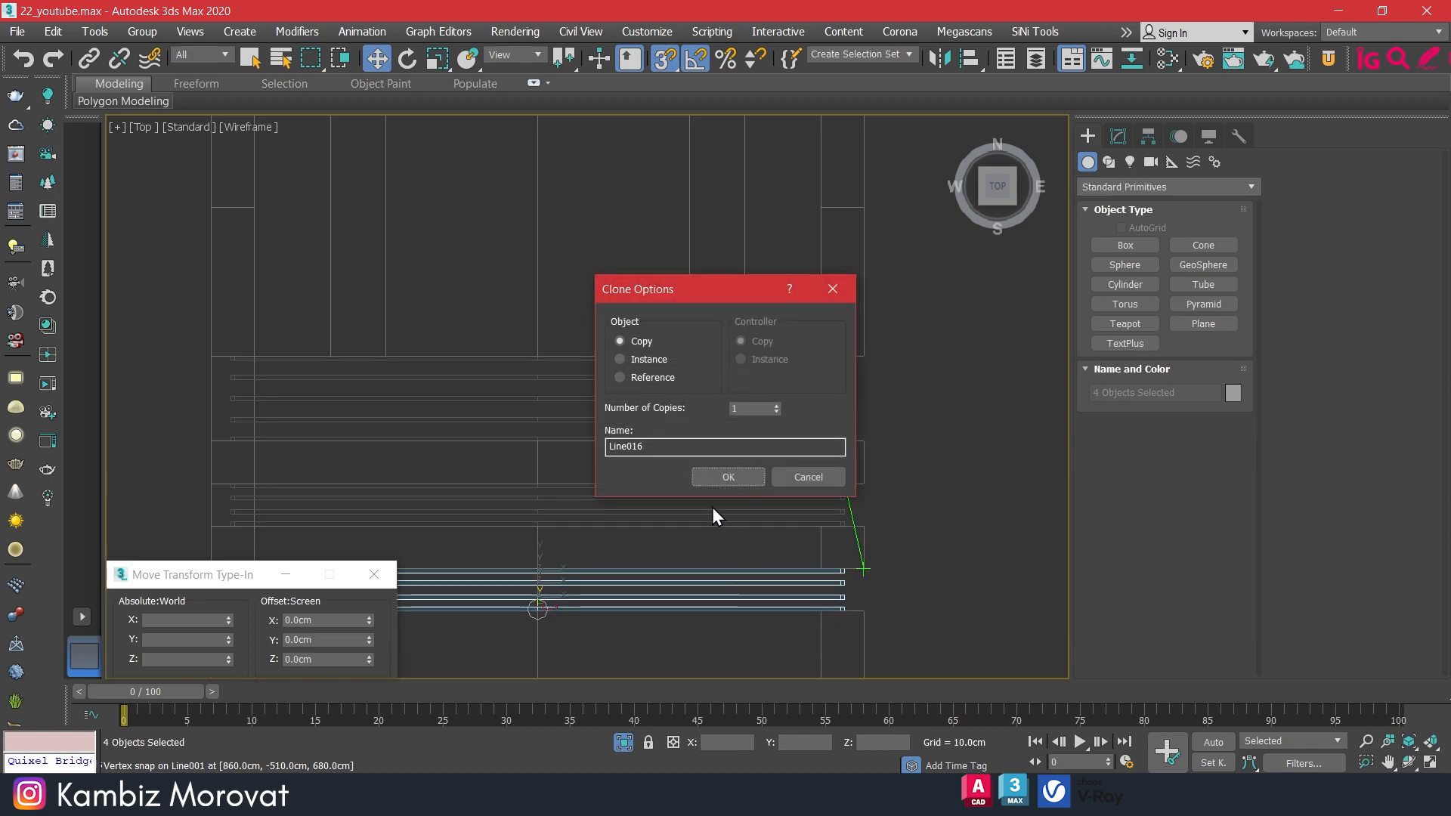
pyautogui.click(739, 479)
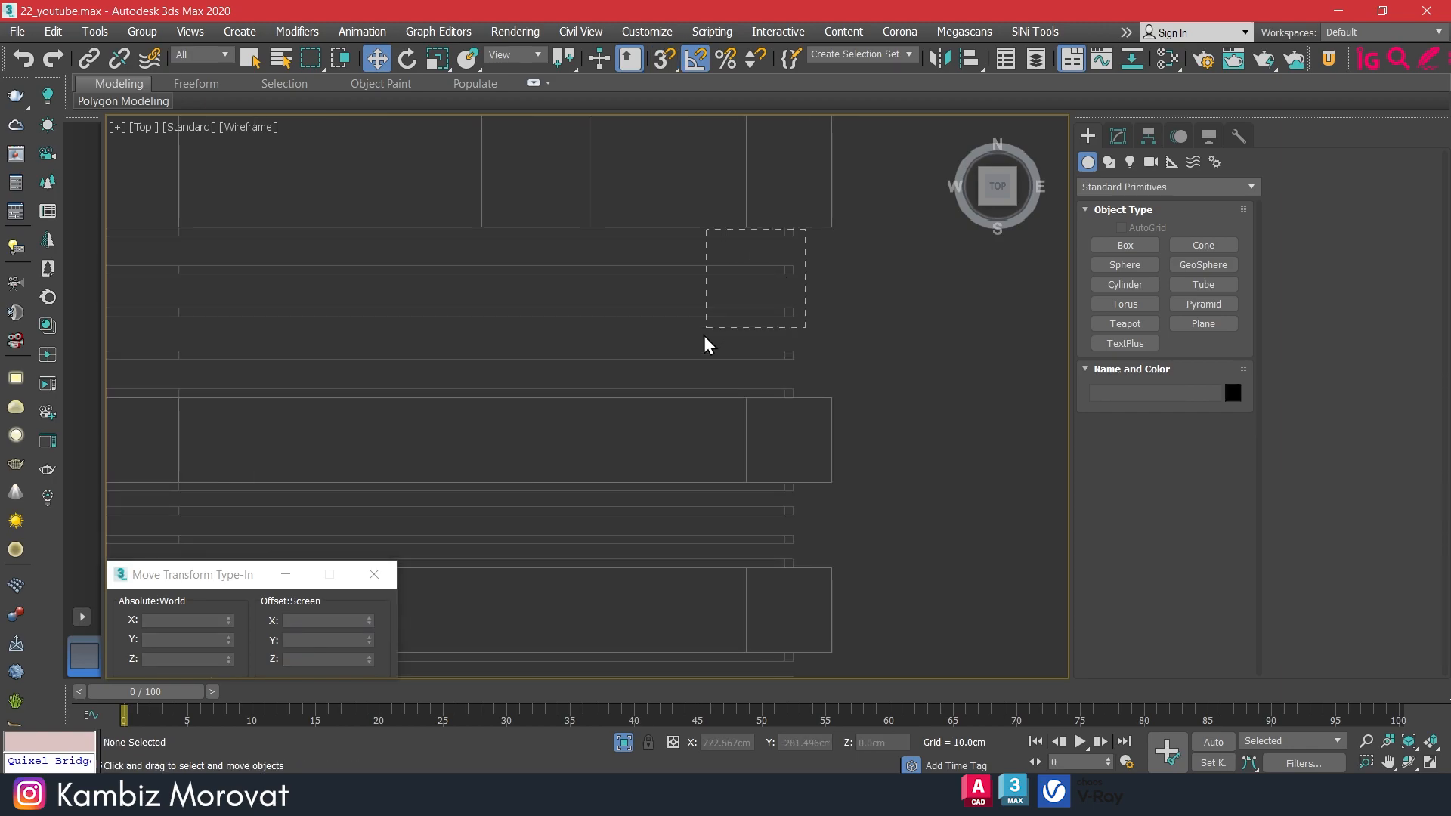
# Select the bars in all three gaps and isolate them in the perspective view.
pyautogui.moveTo(688, 393); pyautogui.dragTo(689, 394)
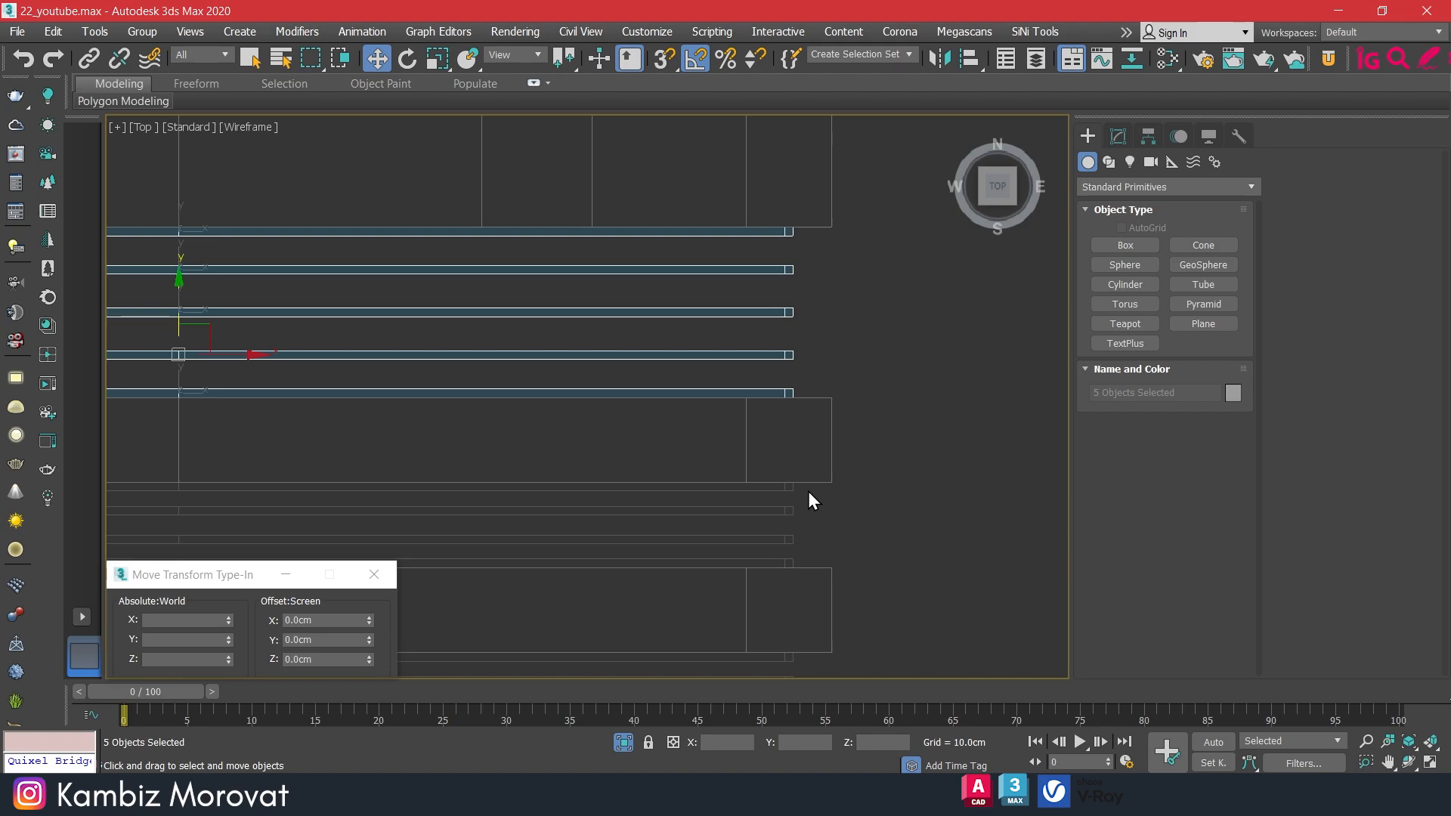
pyautogui.moveTo(807, 489); pyautogui.dragTo(693, 561)
pyautogui.moveTo(965, 444); pyautogui.dragTo(977, 172, button='middle')
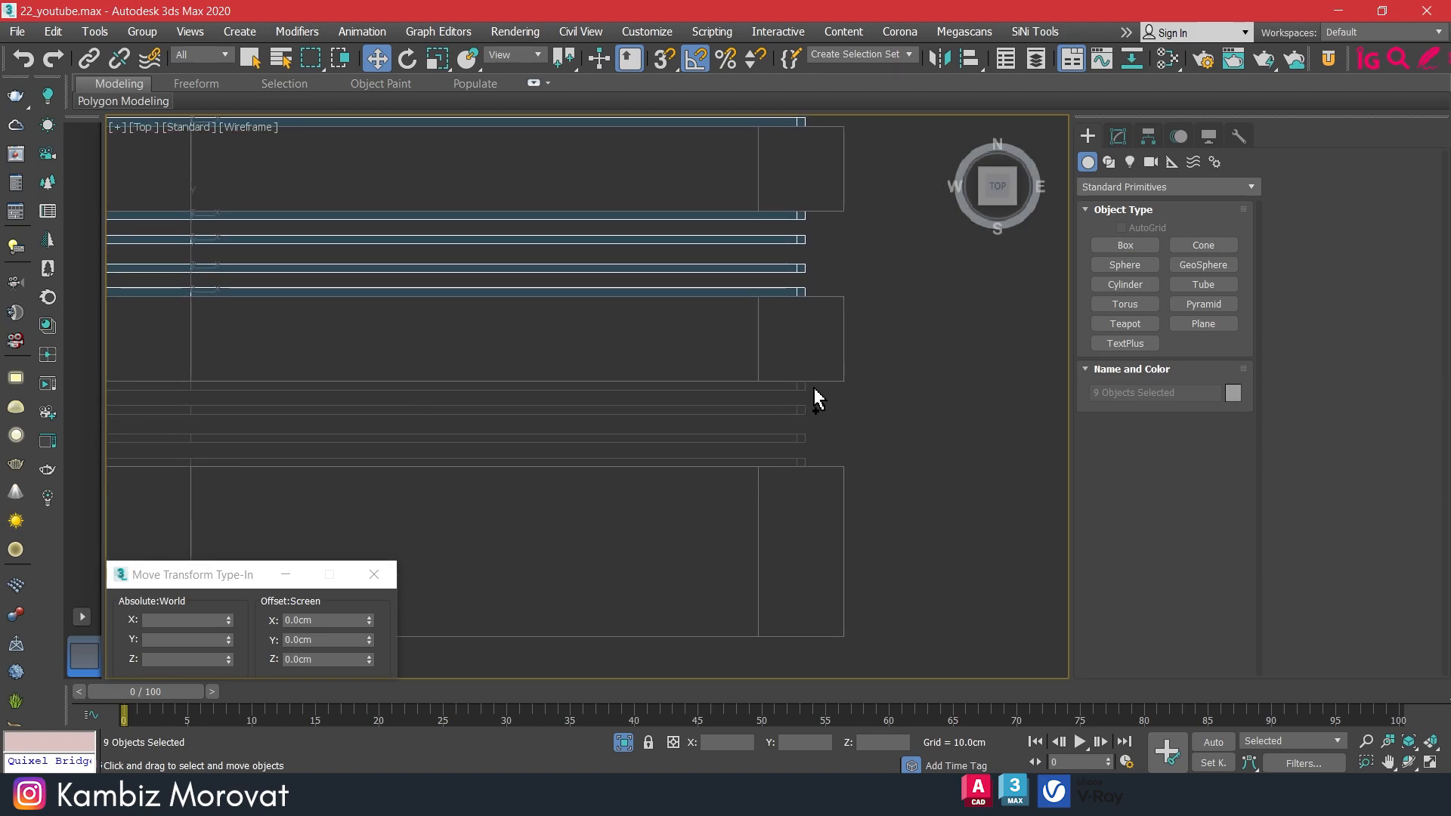
pyautogui.keyDown('ctrl'); pyautogui.moveTo(749, 463); pyautogui.dragTo(757, 464); pyautogui.keyUp('ctrl')
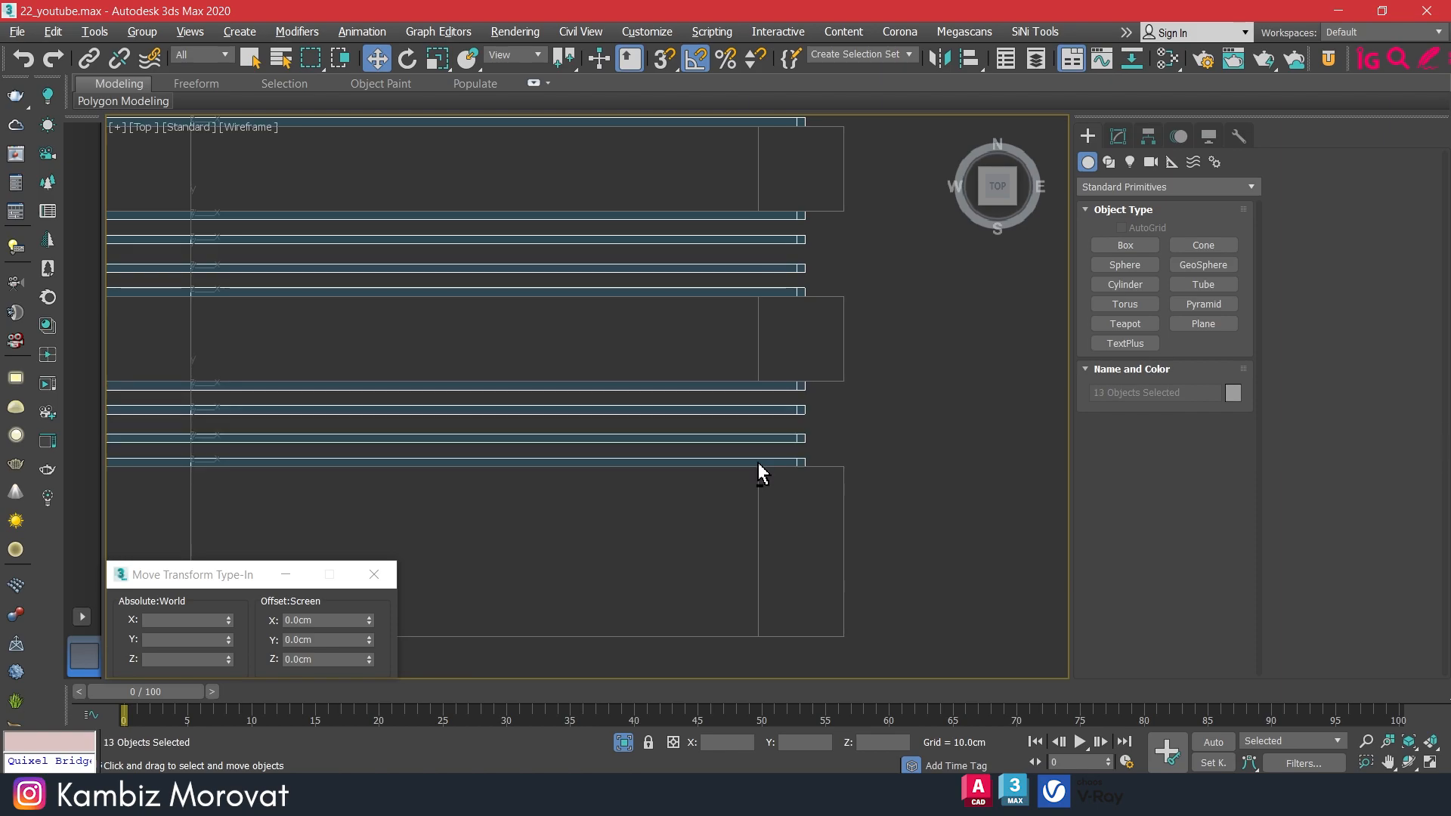
pyautogui.press('z')
pyautogui.press('p')
pyautogui.keyDown('alt'); pyautogui.moveTo(860, 465); pyautogui.dragTo(835, 334, button='middle'); pyautogui.keyUp('alt')
pyautogui.click(747, 500)
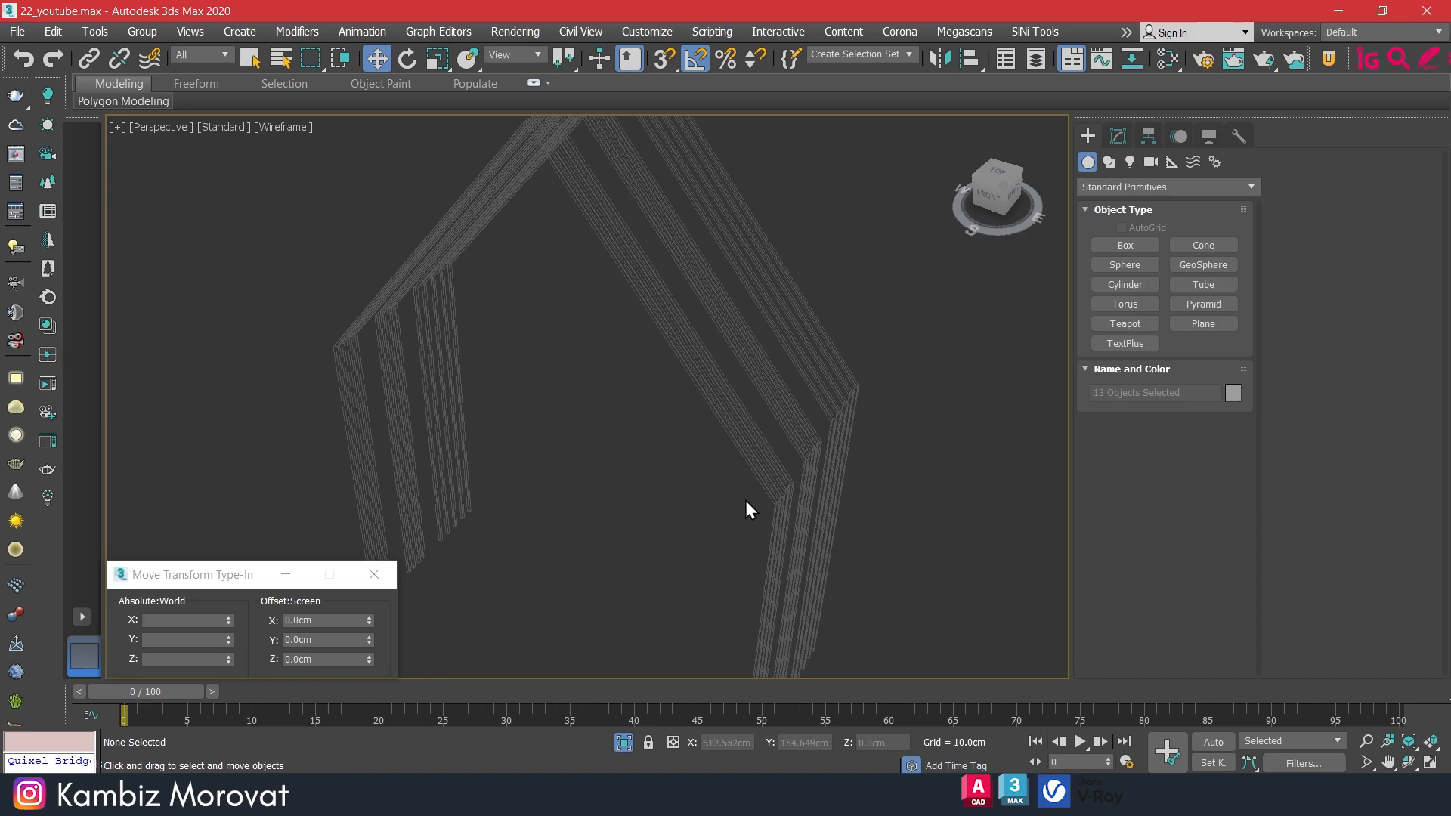
# Attach all the other isolated bars to the frontmost bar, Line016, making one Editable Poly object.
pyautogui.click(776, 506)
pyautogui.scroll(2, 776, 507)
pyautogui.press('F3')
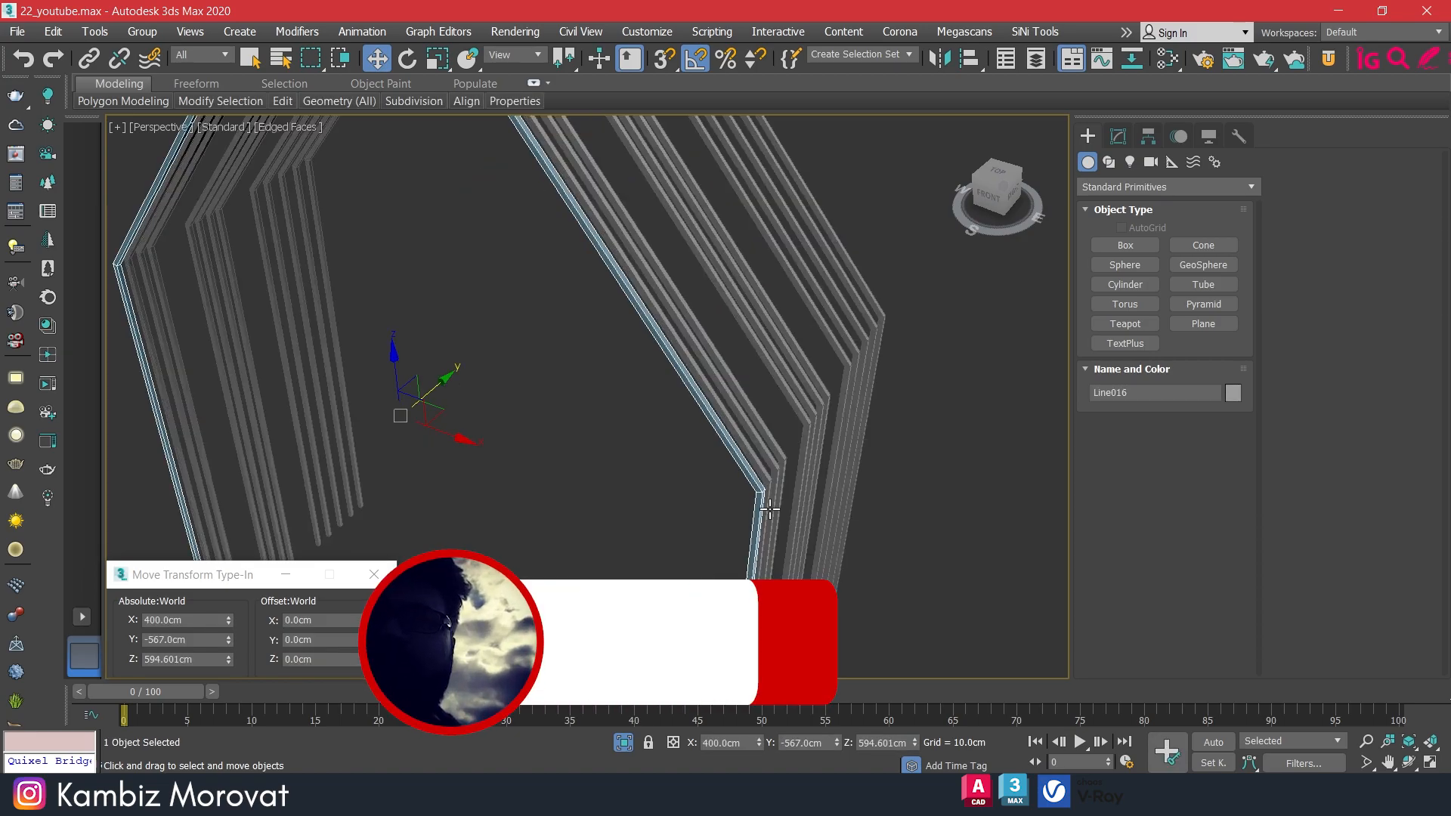
pyautogui.scroll(-2, 778, 505)
pyautogui.keyDown('alt'); pyautogui.moveTo(949, 487); pyautogui.dragTo(902, 455, button='middle'); pyautogui.keyUp('alt')
pyautogui.click(1119, 136)
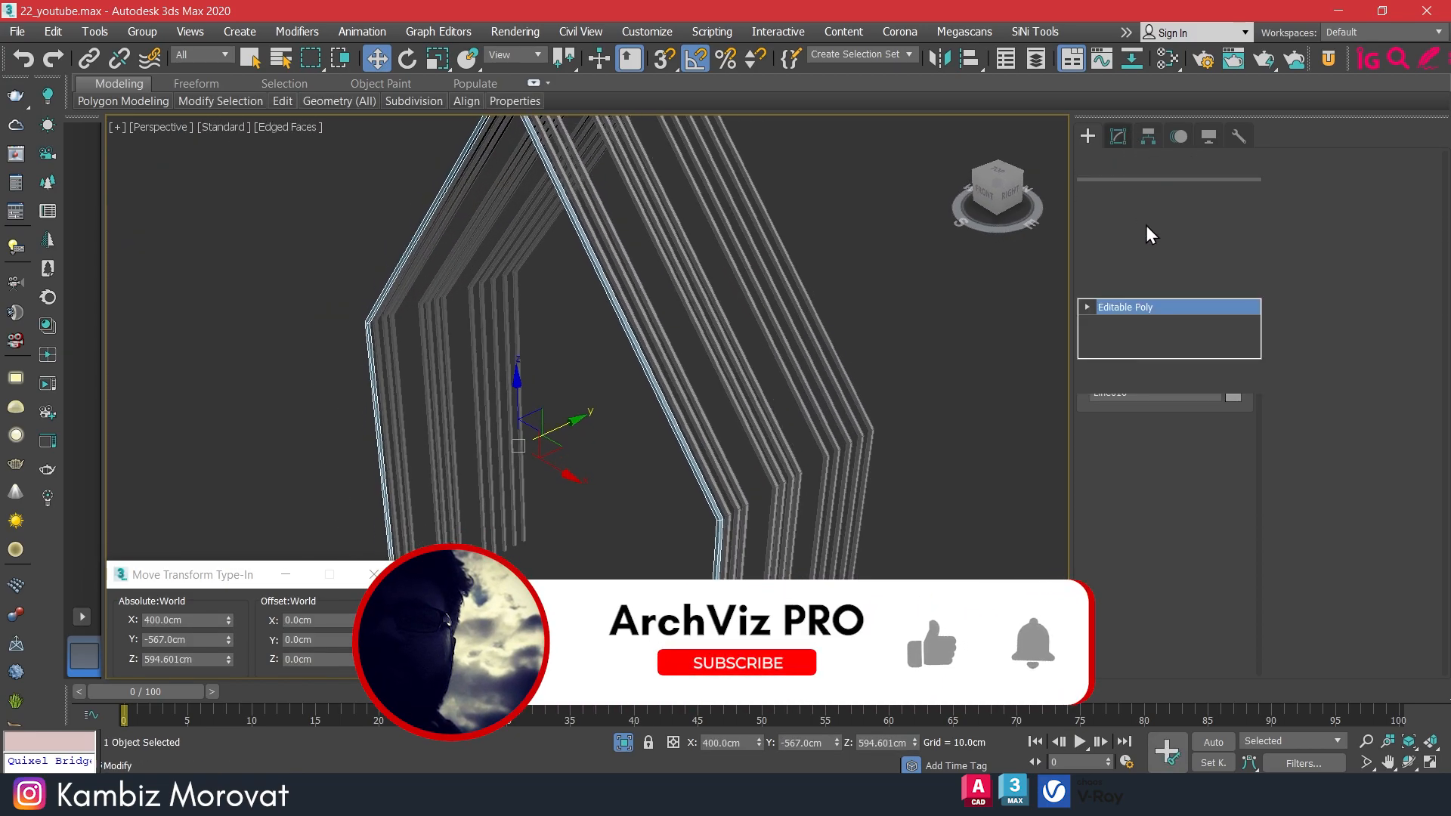
pyautogui.click(1340, 297)
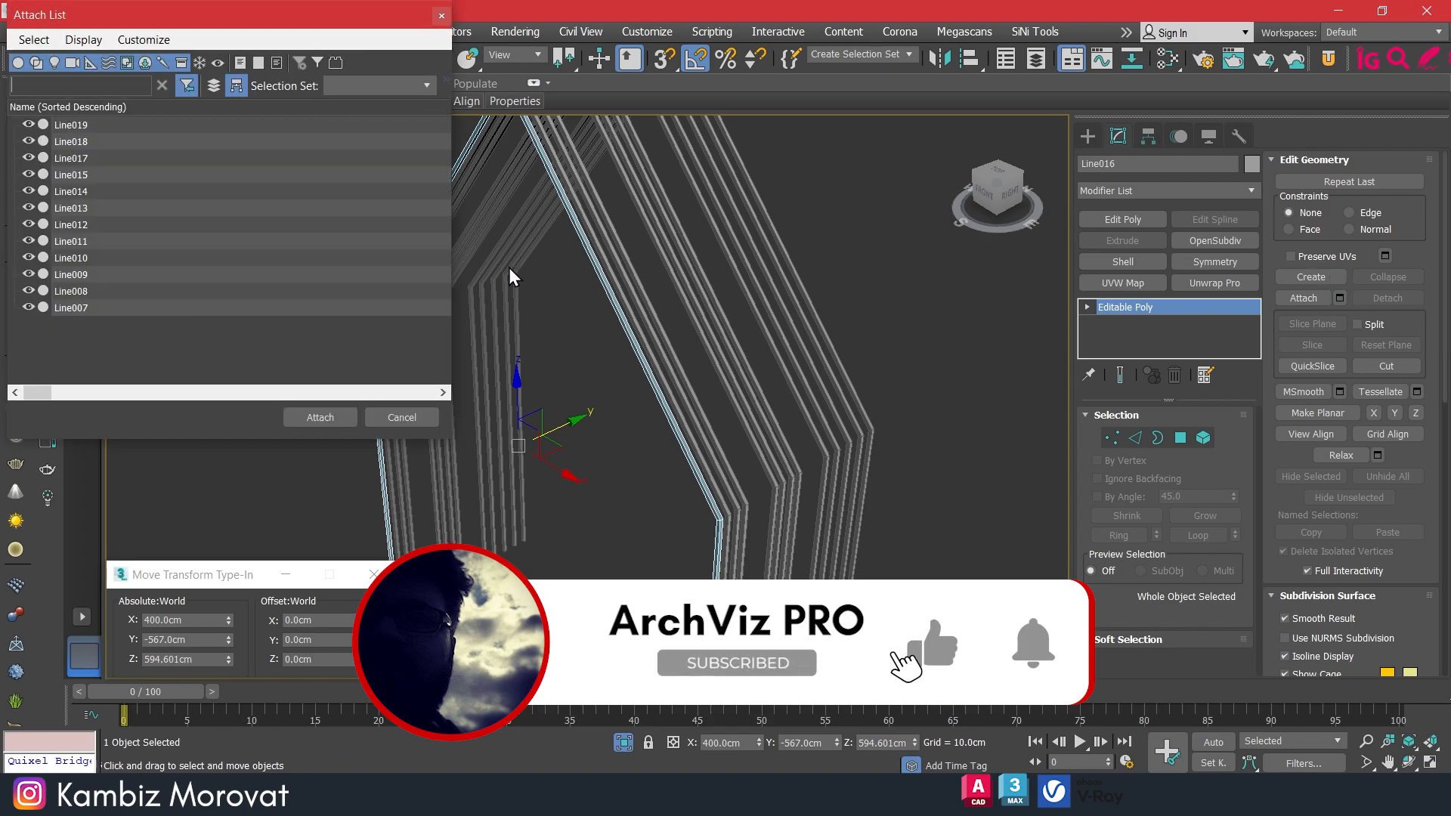
pyautogui.click(155, 127)
pyautogui.keyDown('shift'); pyautogui.click(126, 310); pyautogui.keyUp('shift')
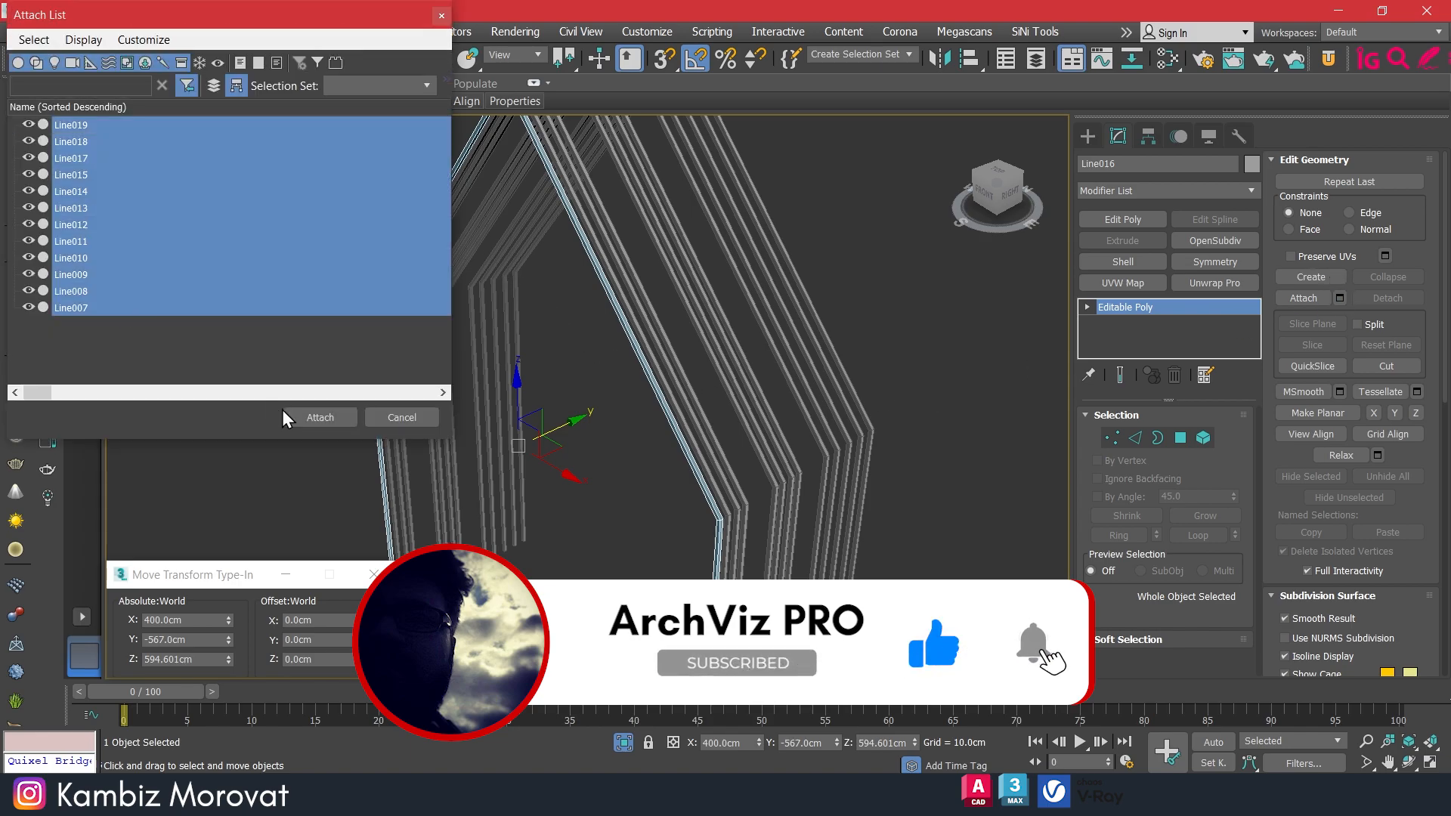
pyautogui.click(316, 416)
# Exit isolation to show the whole house and confirm the grey object colour for the combined bars.
pyautogui.scroll(-4, 641, 430)
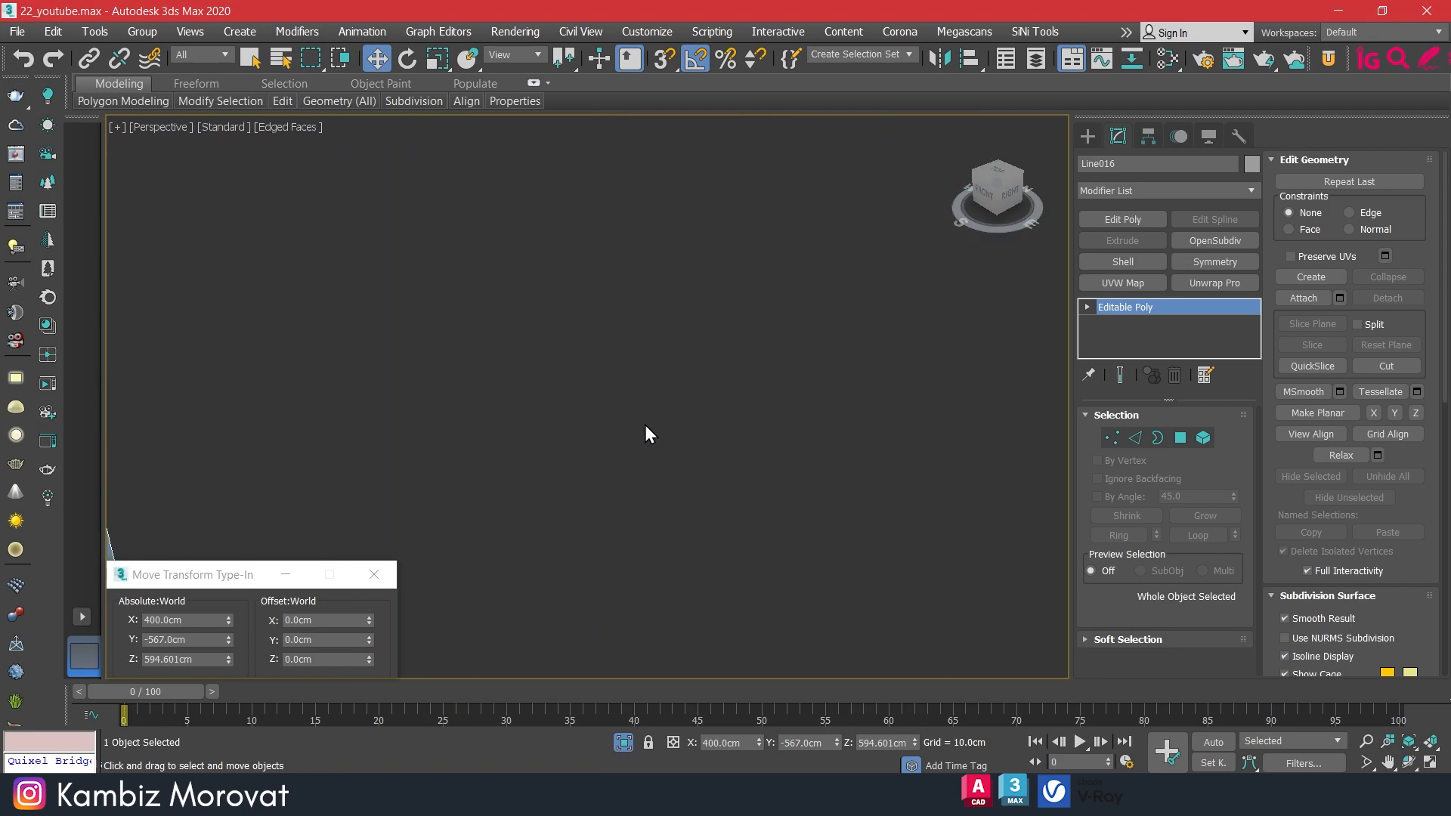
pyautogui.keyDown('alt'); pyautogui.moveTo(871, 406); pyautogui.dragTo(761, 445, button='middle'); pyautogui.keyUp('alt')
pyautogui.hotkey('alt', 'q')
pyautogui.scroll(3, 762, 445)
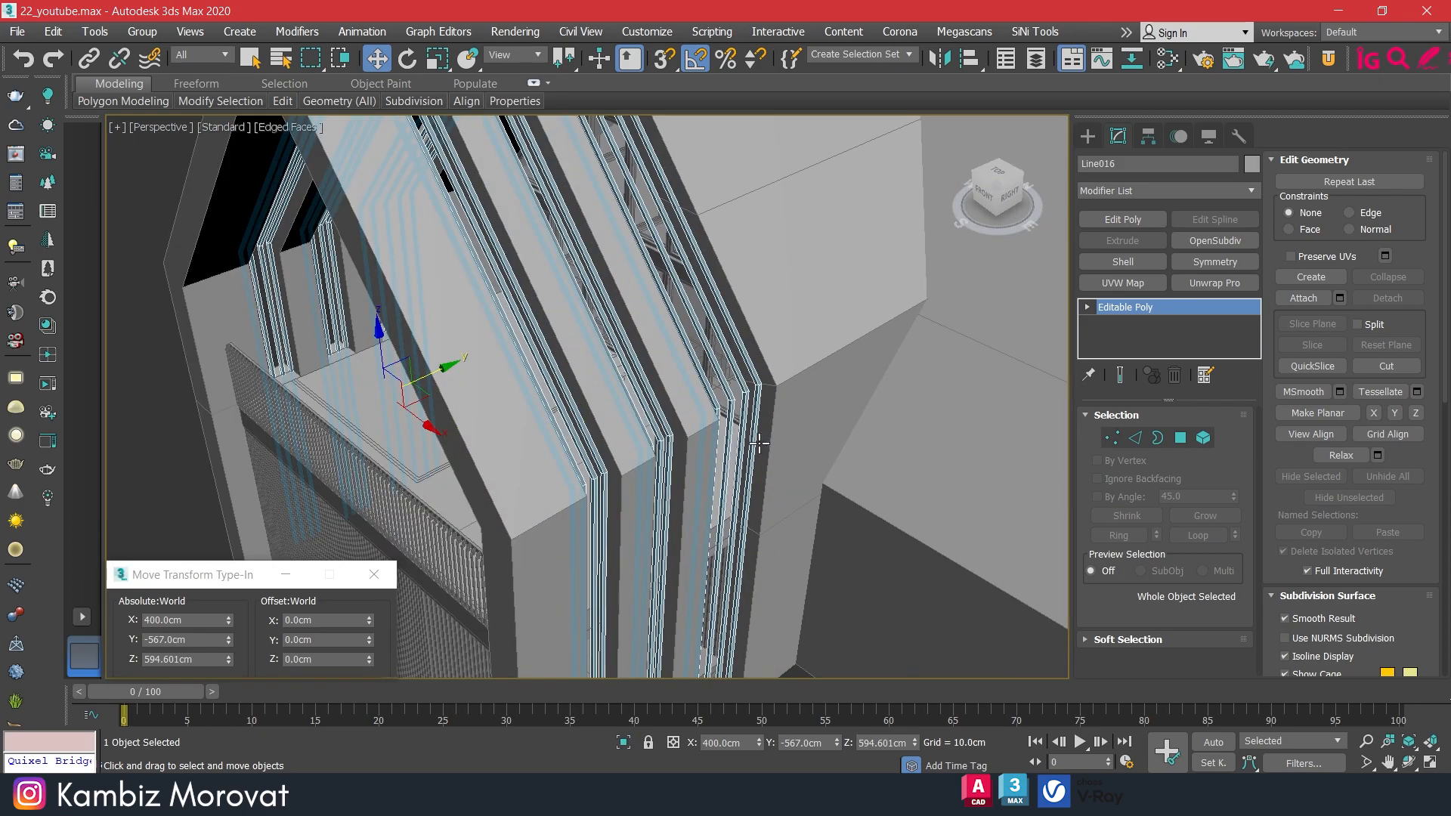
pyautogui.scroll(3, 740, 429)
pyautogui.click(1256, 167)
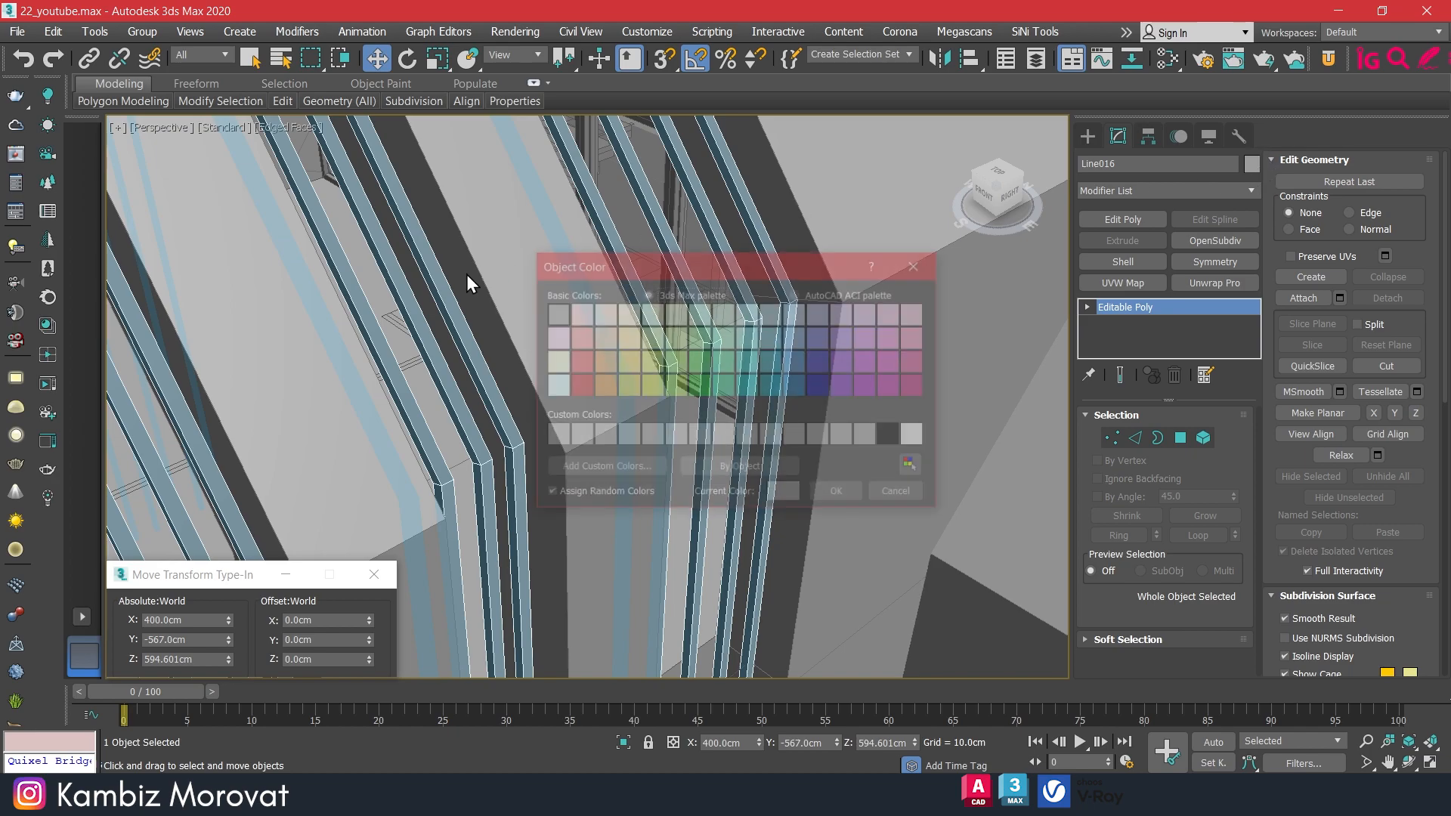
pyautogui.click(839, 494)
# Deselect the bars and examine the completed house model from the side and front.
pyautogui.scroll(-6, 852, 374)
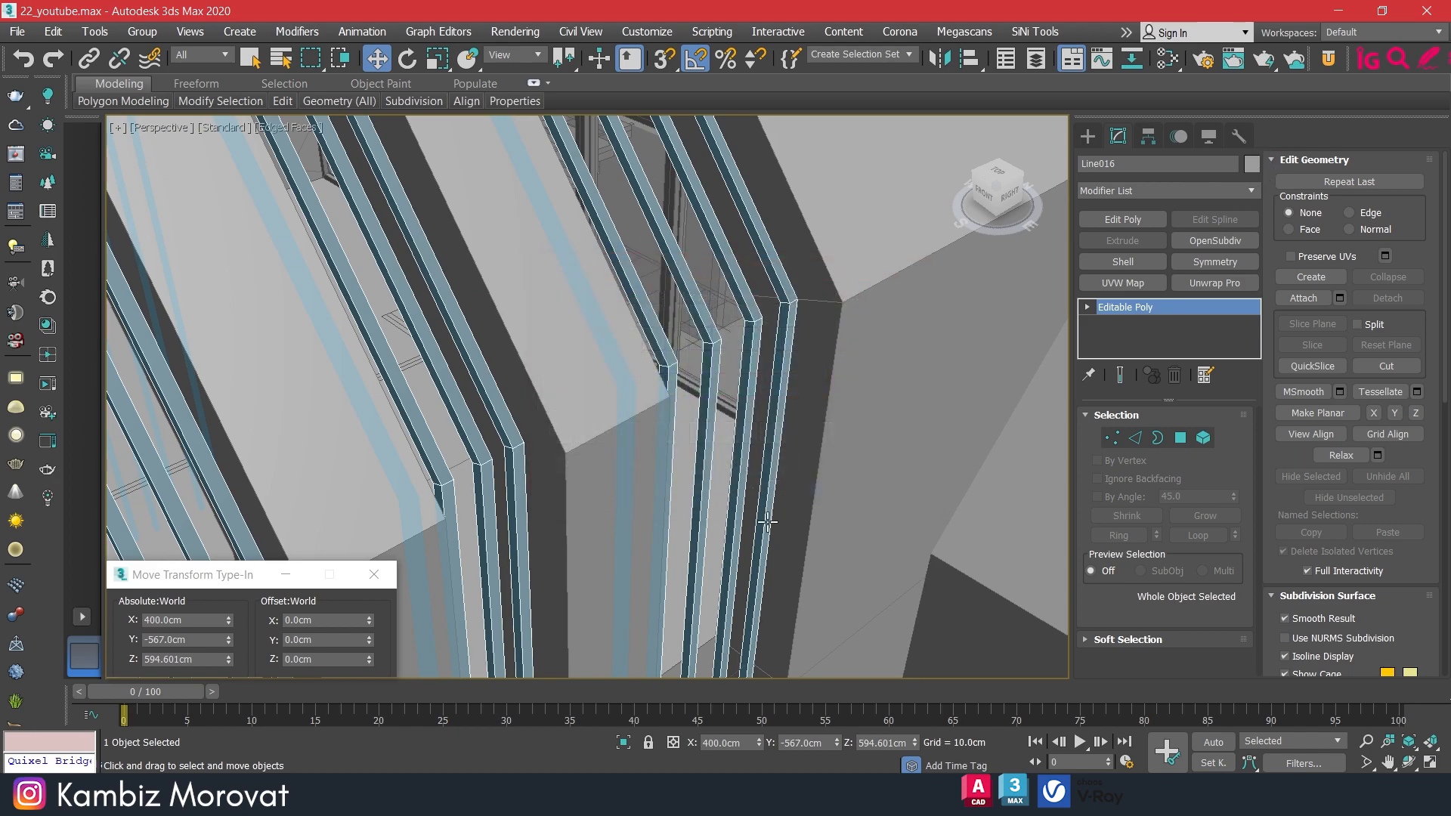
pyautogui.click(400, 239)
pyautogui.keyDown('alt'); pyautogui.moveTo(401, 239); pyautogui.dragTo(628, 375, button='middle'); pyautogui.keyUp('alt')
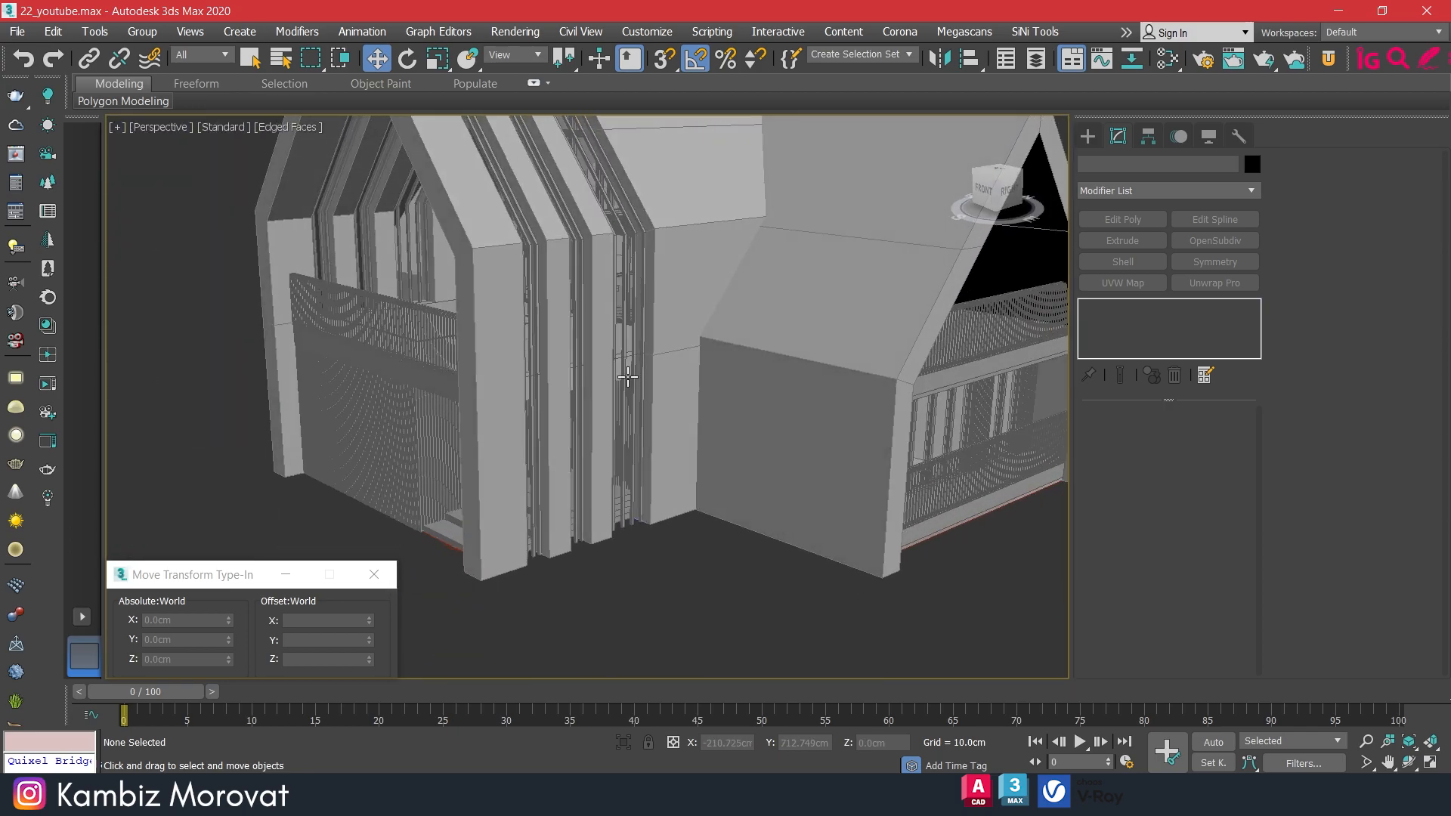
pyautogui.scroll(-2, 612, 409)
pyautogui.keyDown('alt'); pyautogui.moveTo(595, 463); pyautogui.dragTo(675, 493, button='middle'); pyautogui.keyUp('alt')
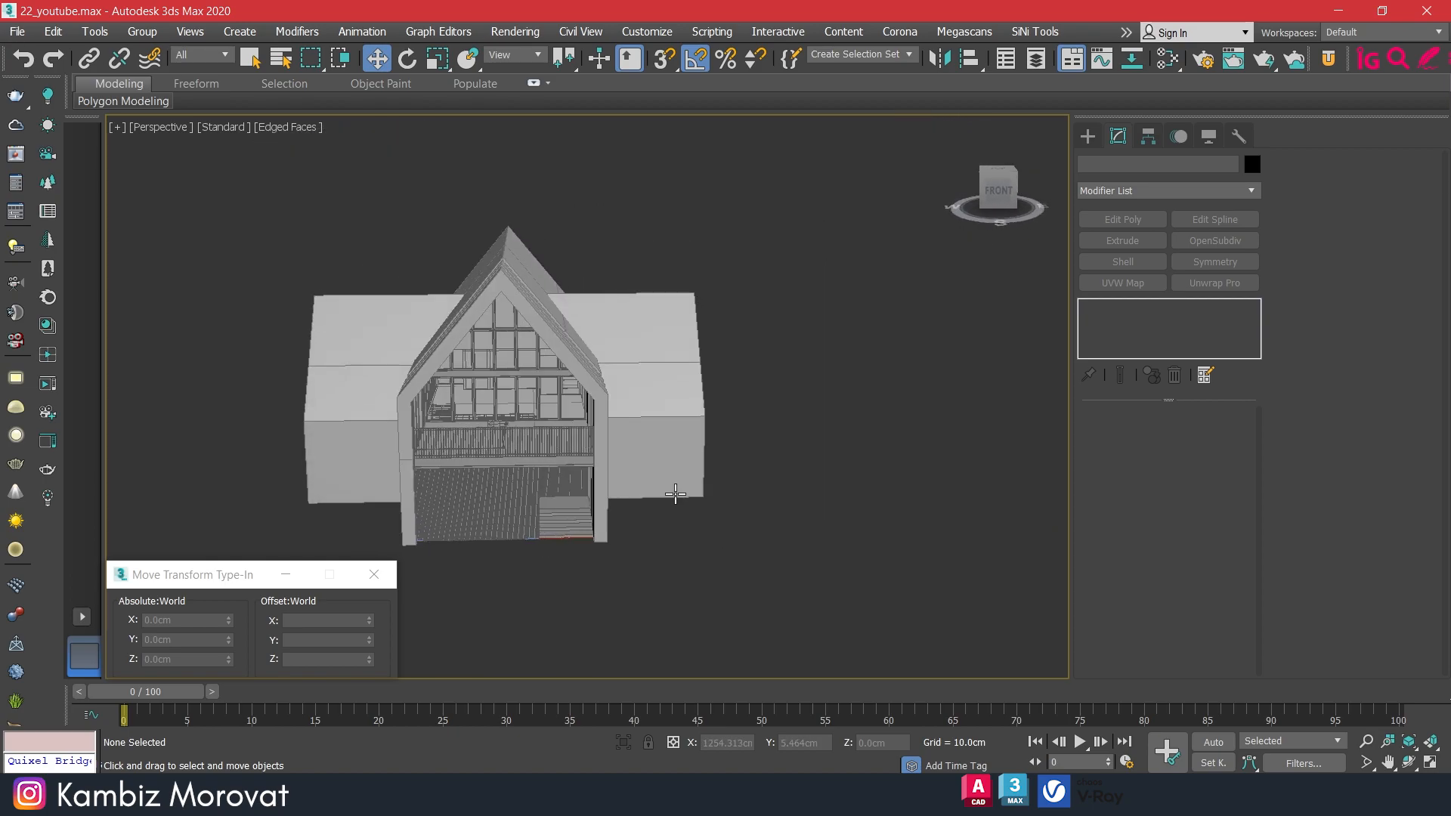